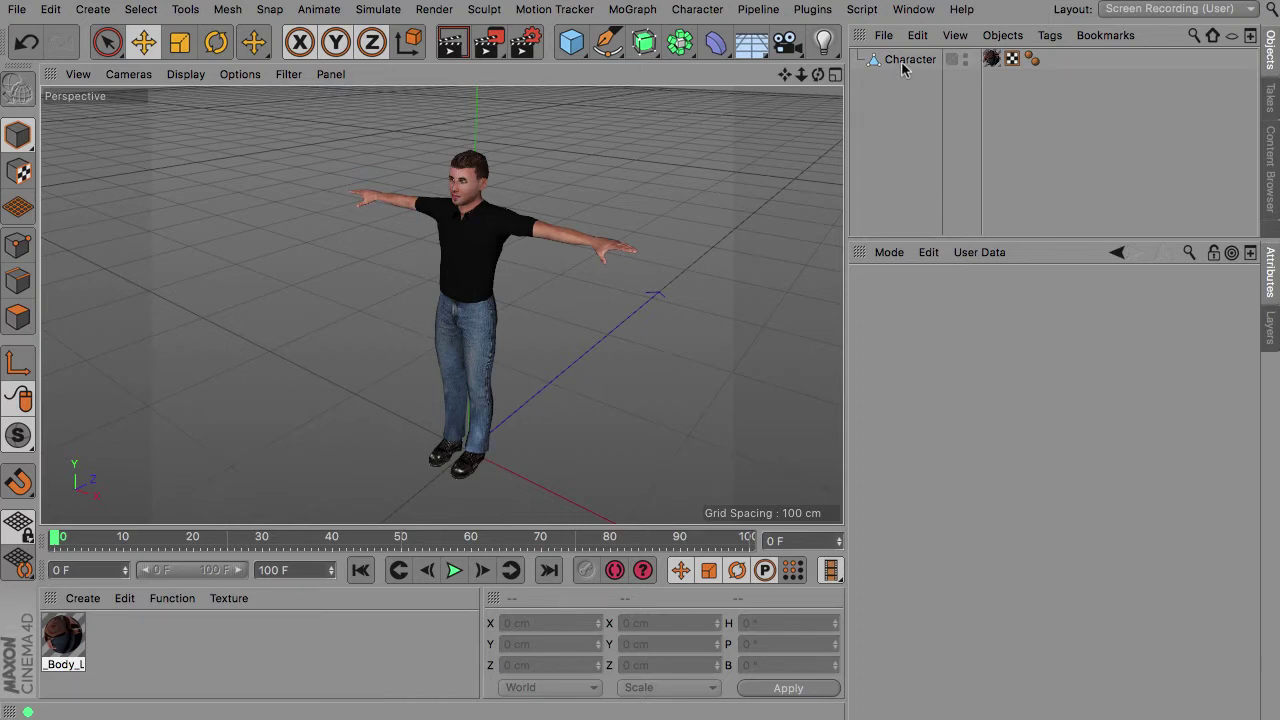
drag(818, 75, 778, 54)
drag(442, 305, 443, 302)
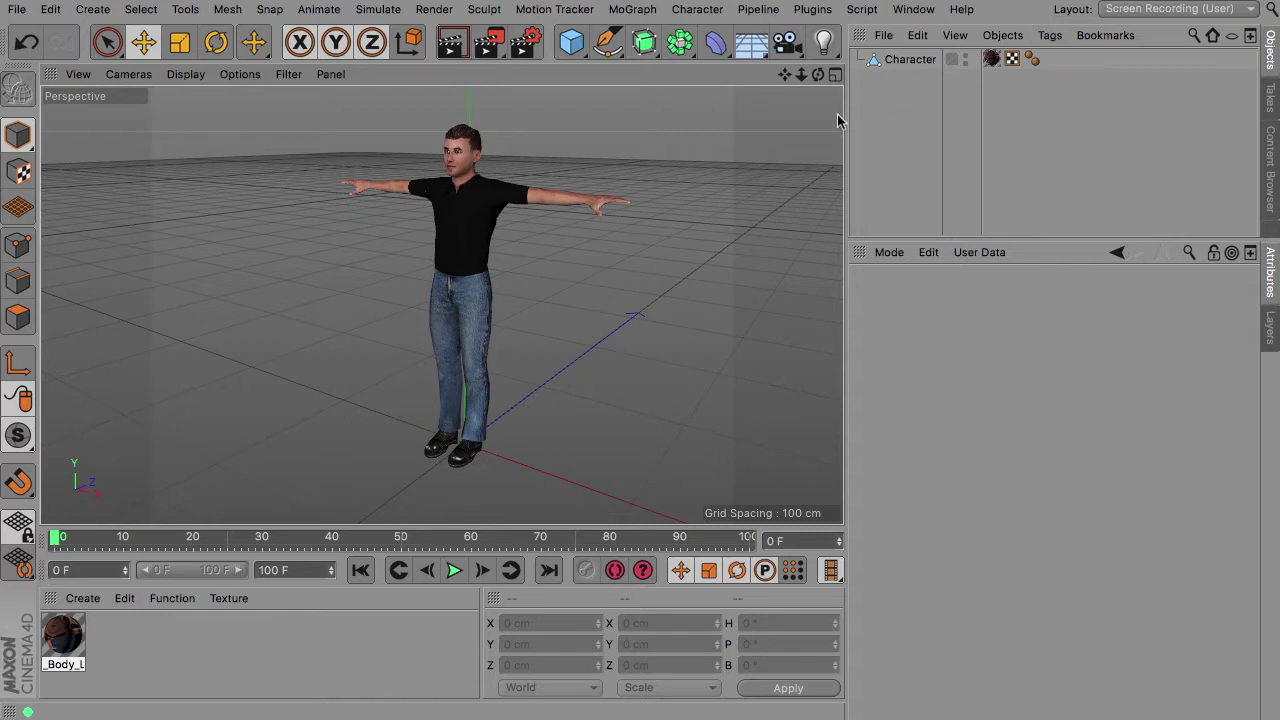
drag(818, 75, 441, 304)
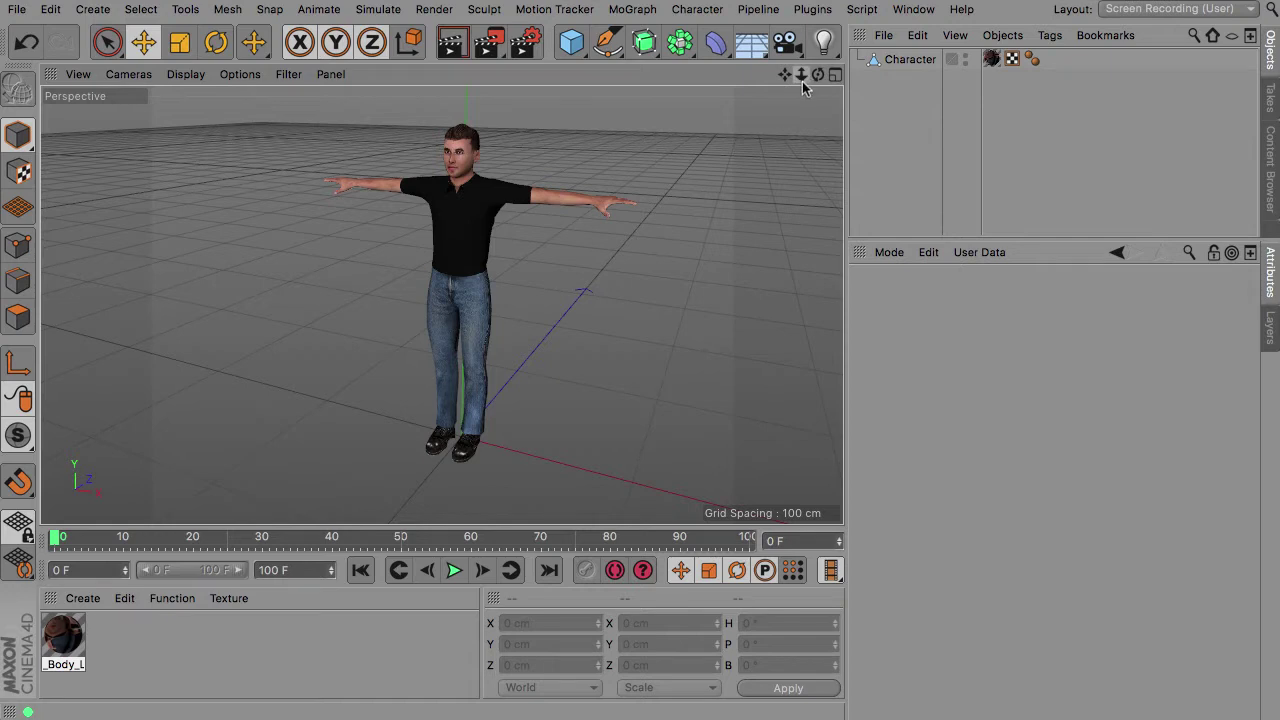
drag(817, 75, 820, 112)
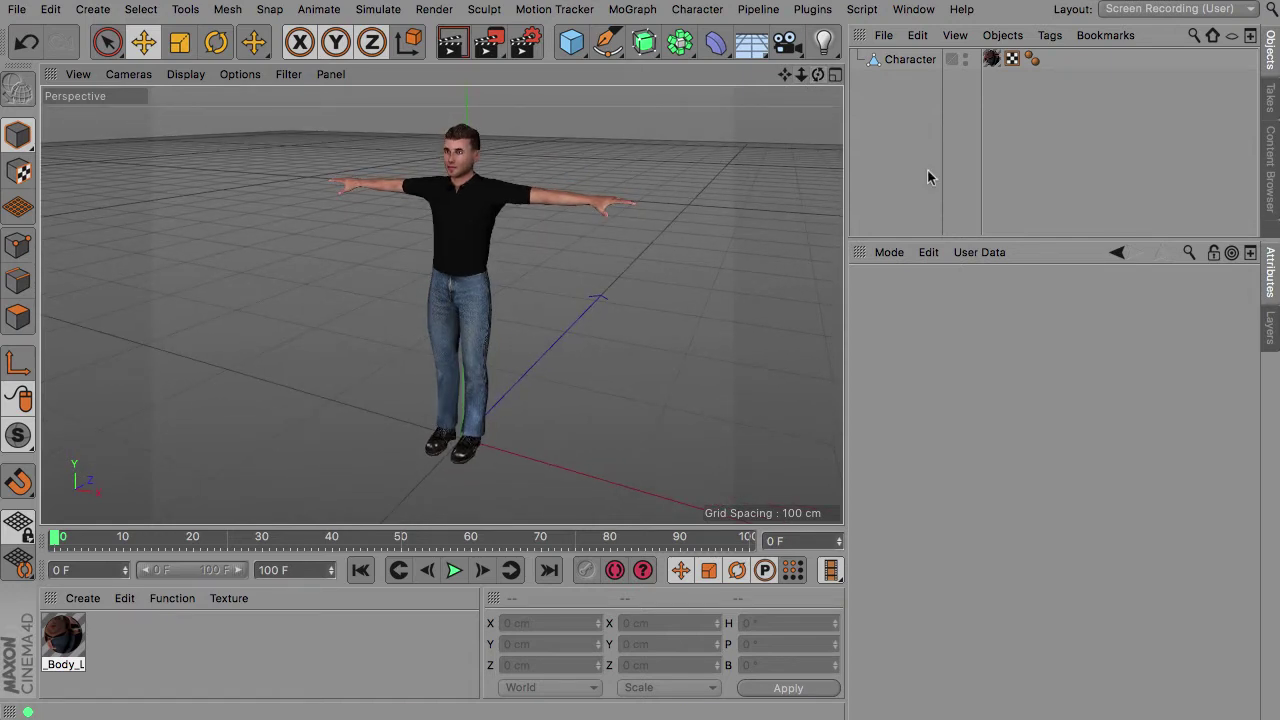
- Add a People in Motion V2 PIM controller to the scene and enlarge the area showing its attributes
click(813, 10)
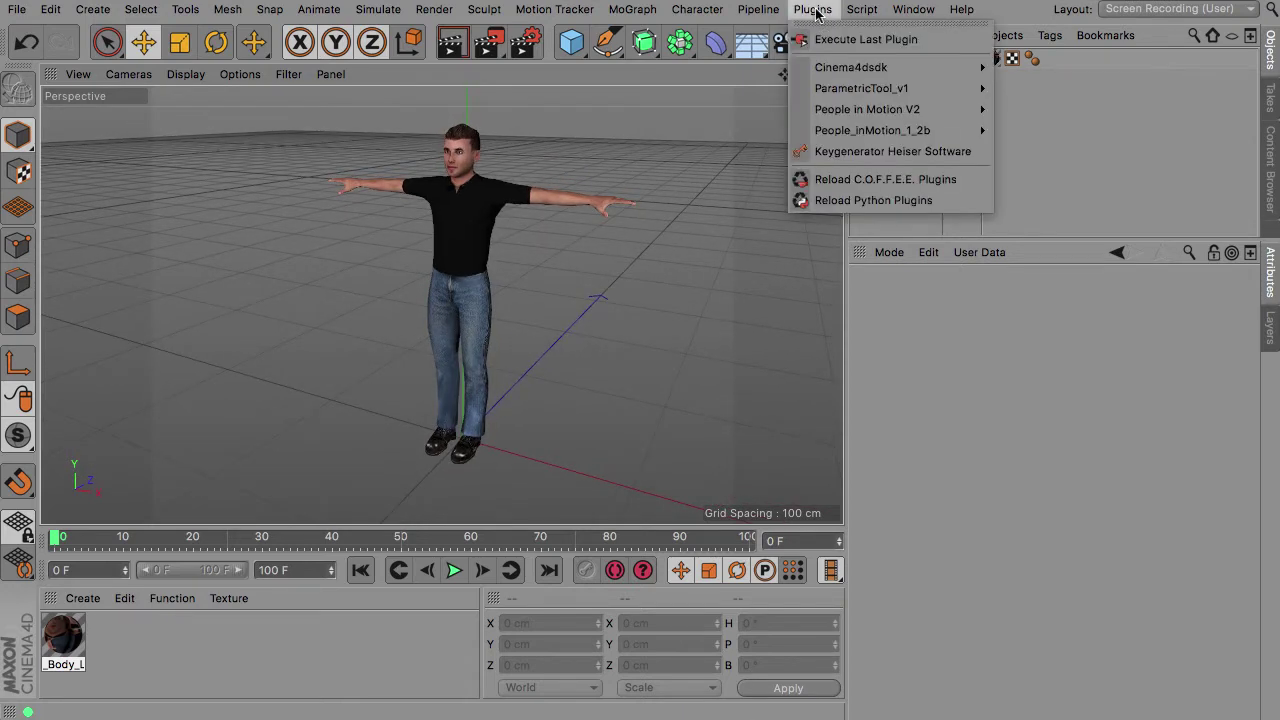
mouse_move(860, 109)
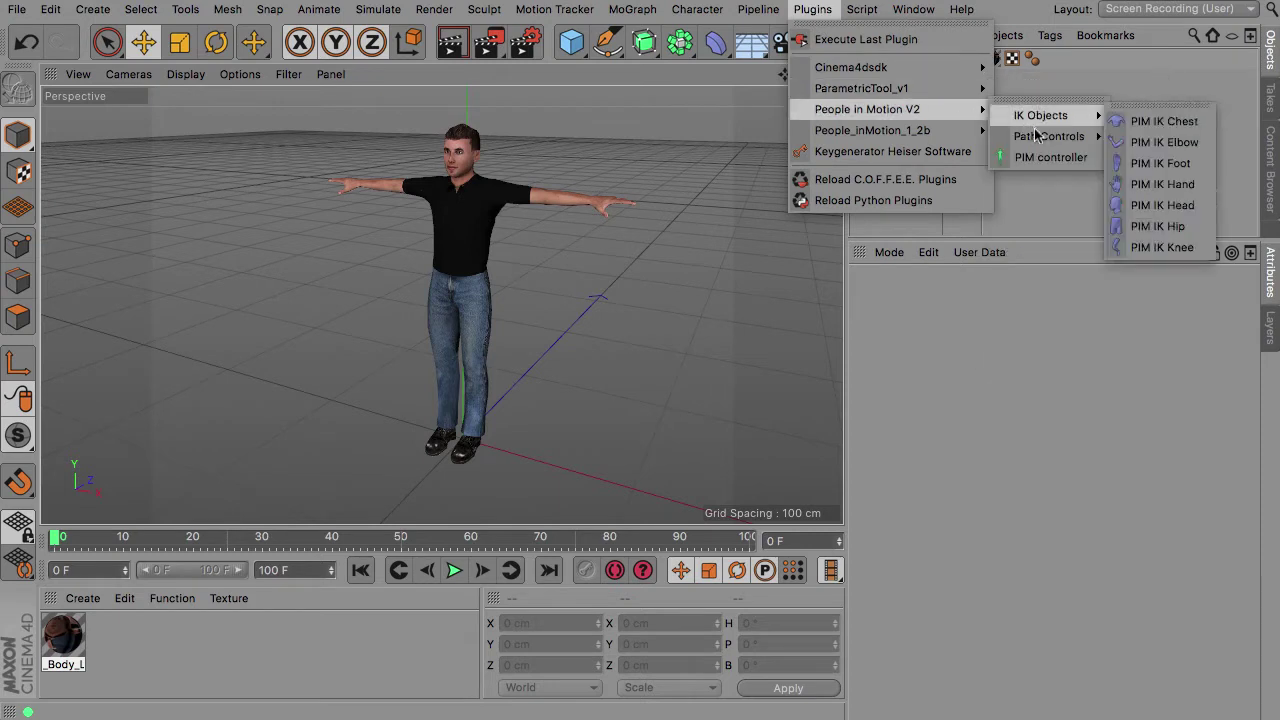
click(1050, 157)
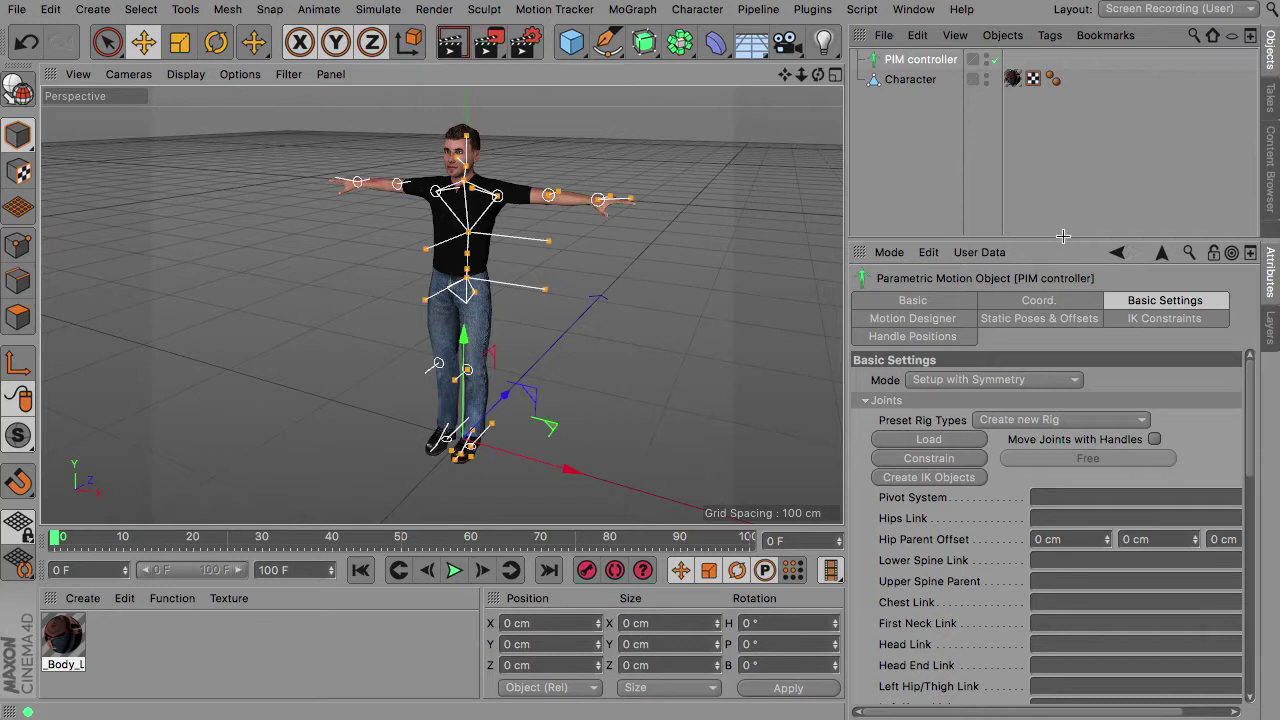
click(1062, 235)
drag(1062, 240, 1062, 185)
click(925, 61)
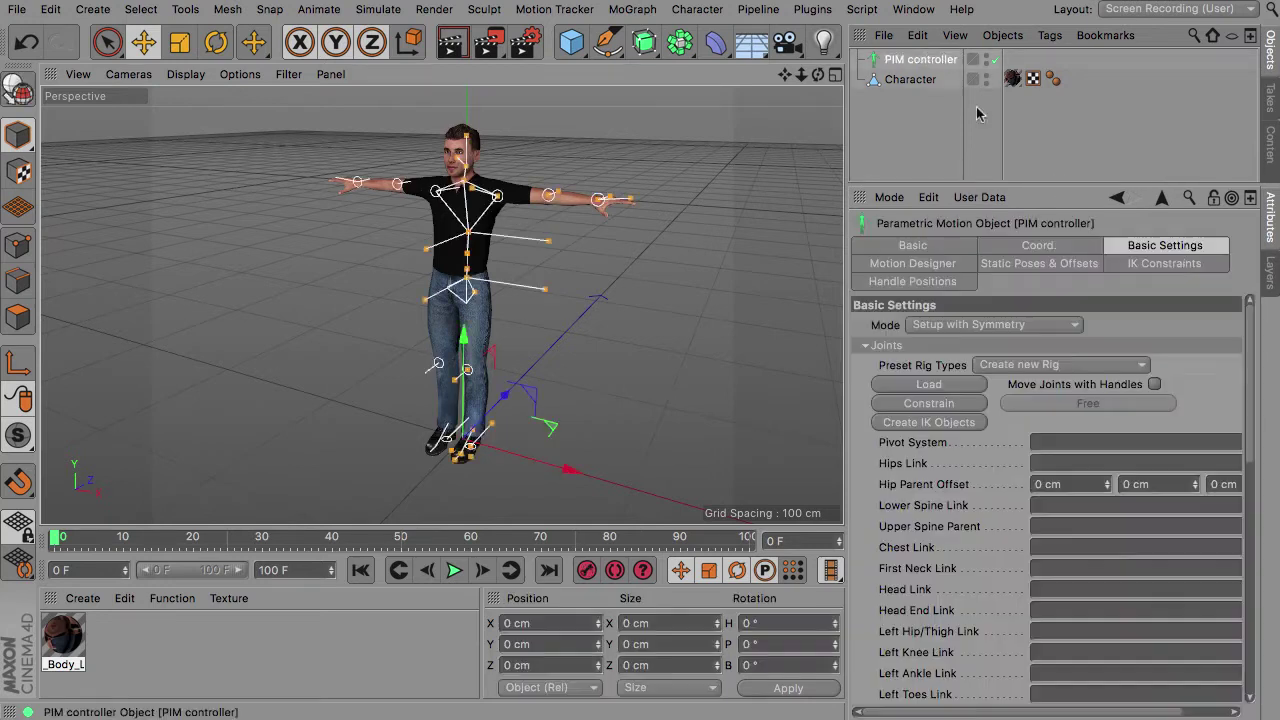
- Try the Setup mode in the PIM controller's basic settings and return to Setup with Symmetry
click(1166, 250)
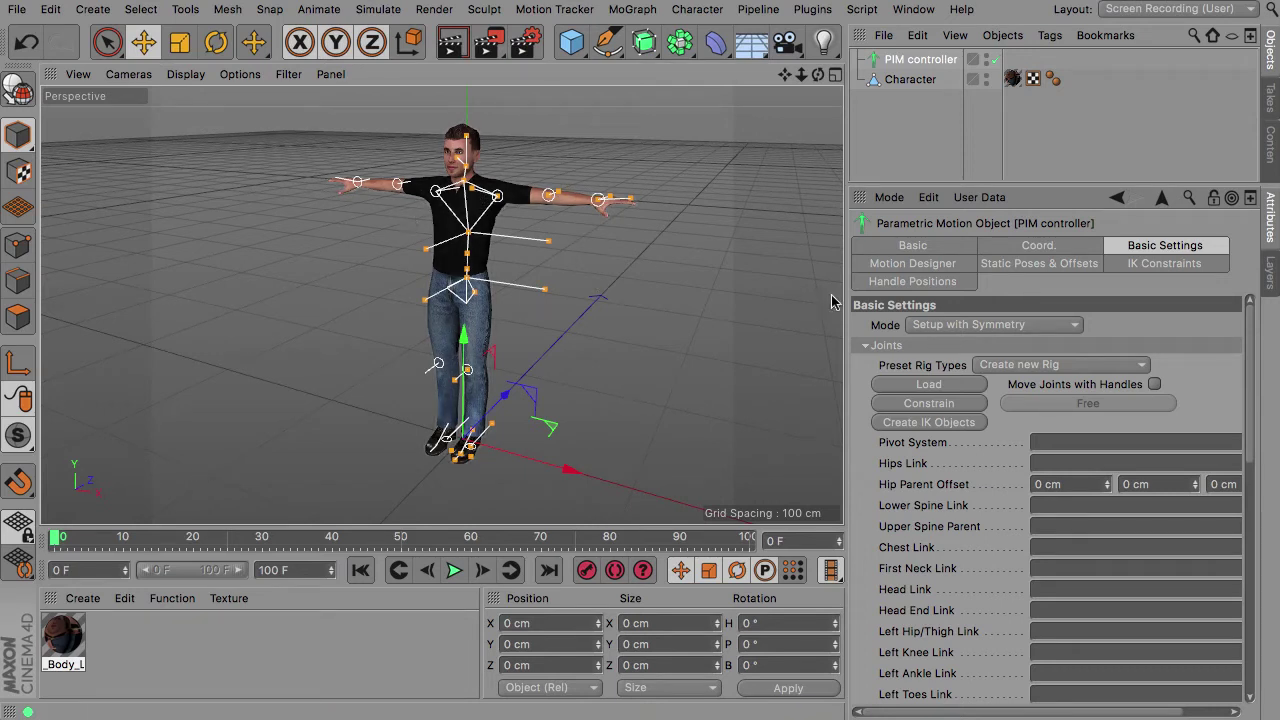
click(948, 330)
click(982, 345)
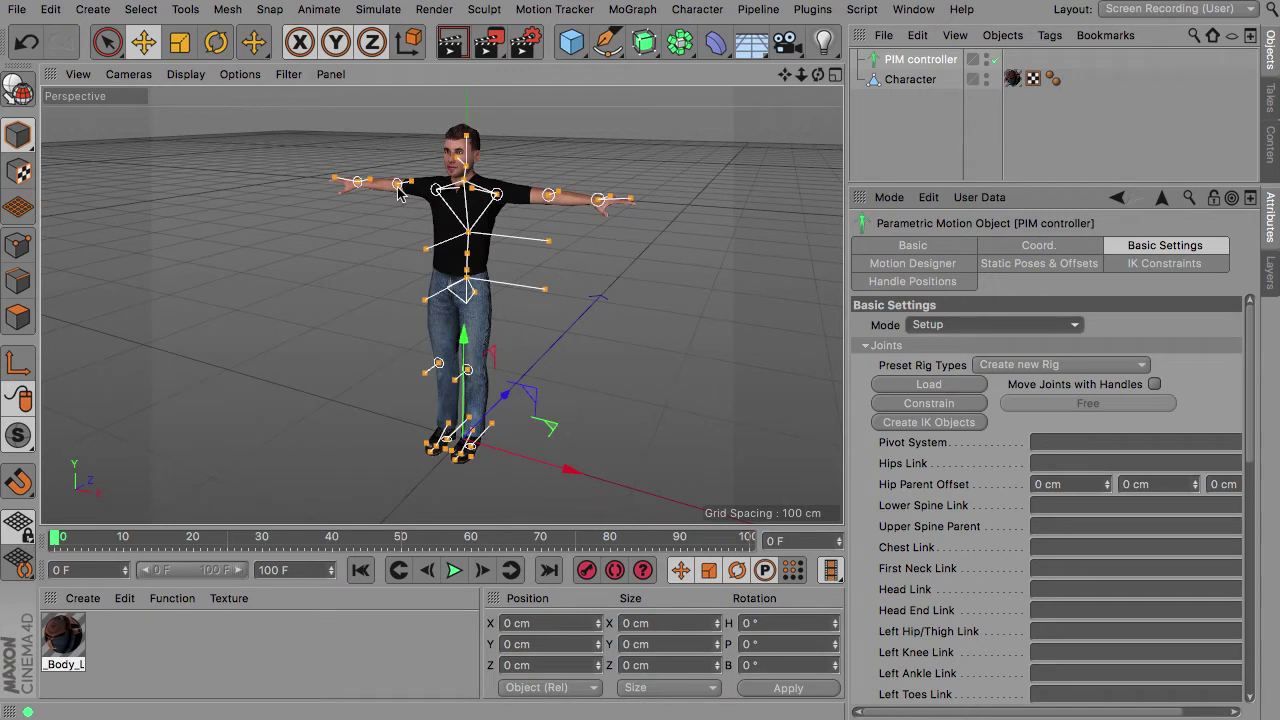
click(995, 324)
click(952, 366)
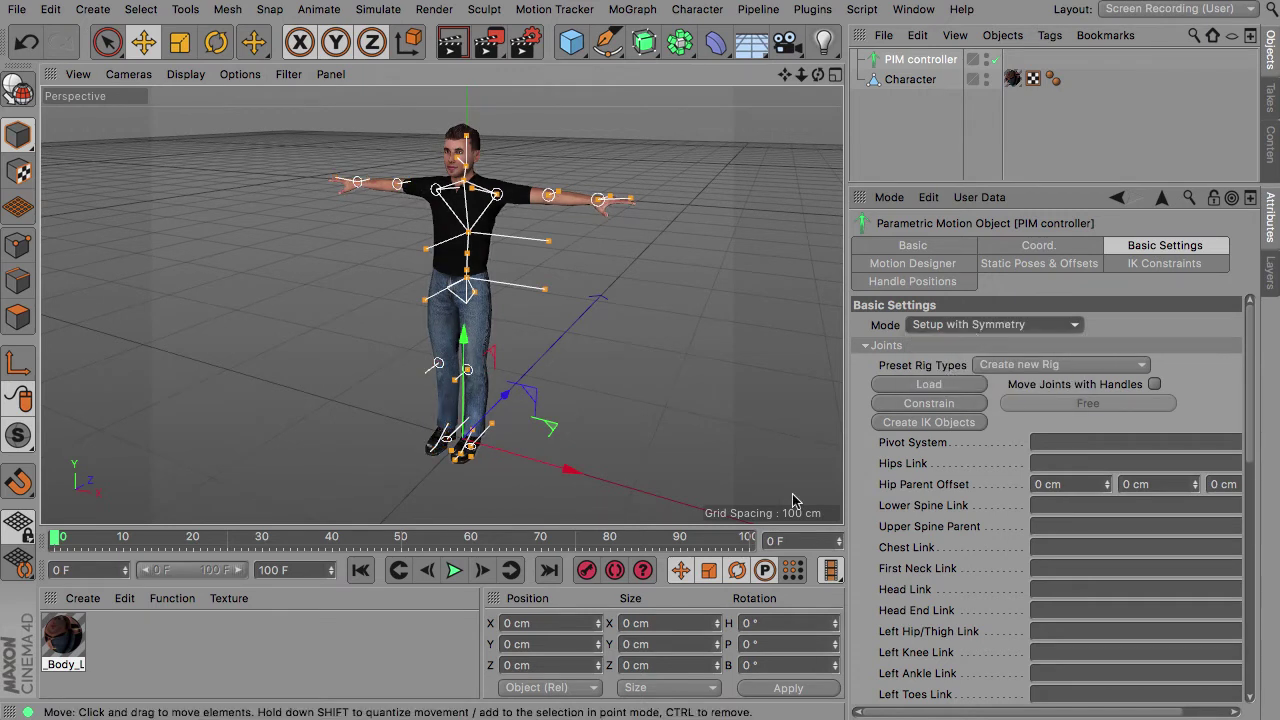
- In an enlarged front view framing the whole body, shift the knee joint slightly outward and down to fit the mesh knee
click(835, 80)
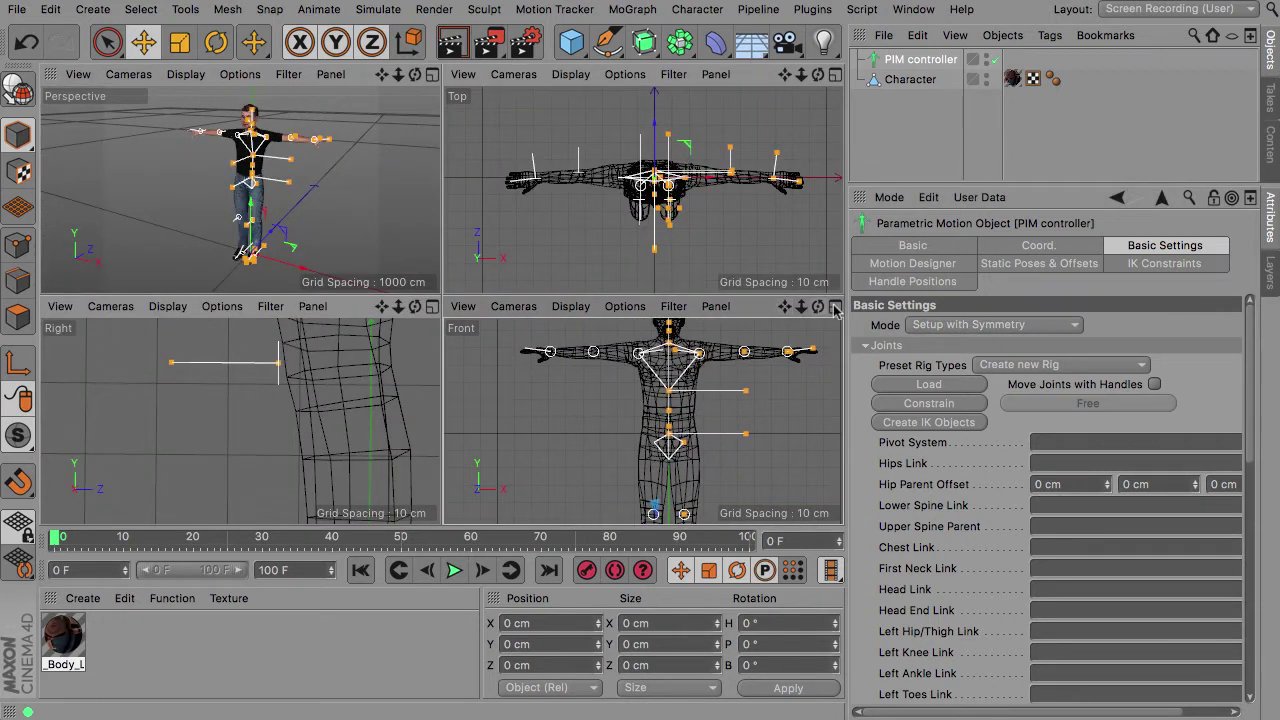
click(835, 306)
right_drag(785, 75, 730, 75)
drag(785, 75, 789, 36)
right_drag(785, 75, 769, 75)
drag(785, 75, 779, 47)
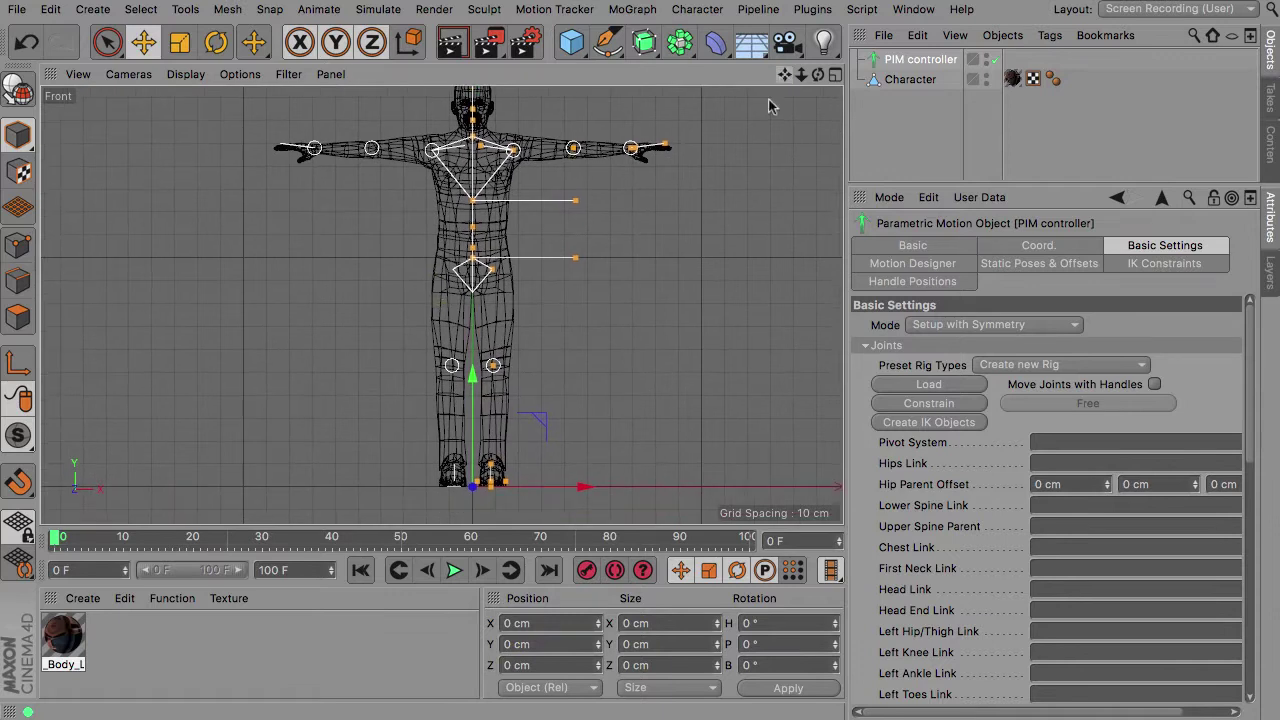
drag(496, 360, 498, 367)
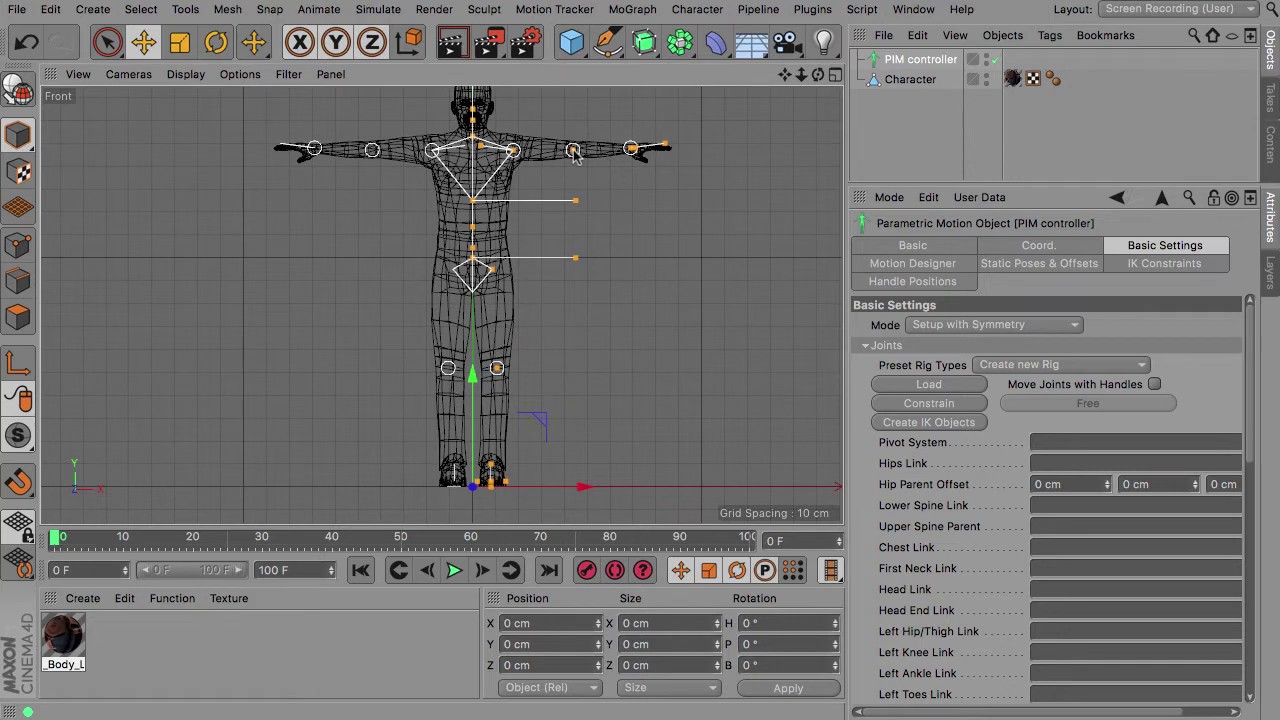
- Fit the wrist and elbow joints to the character's arm in the front view
scroll(518, 155, up, 5)
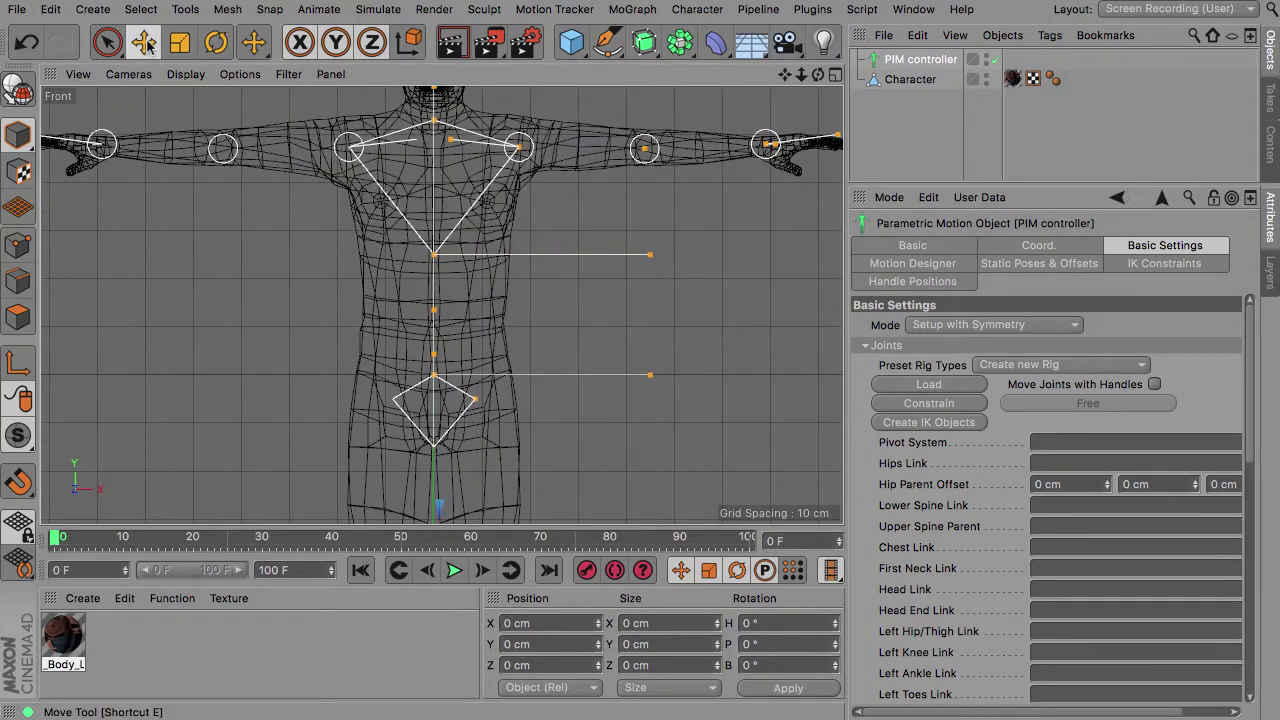
click(18, 138)
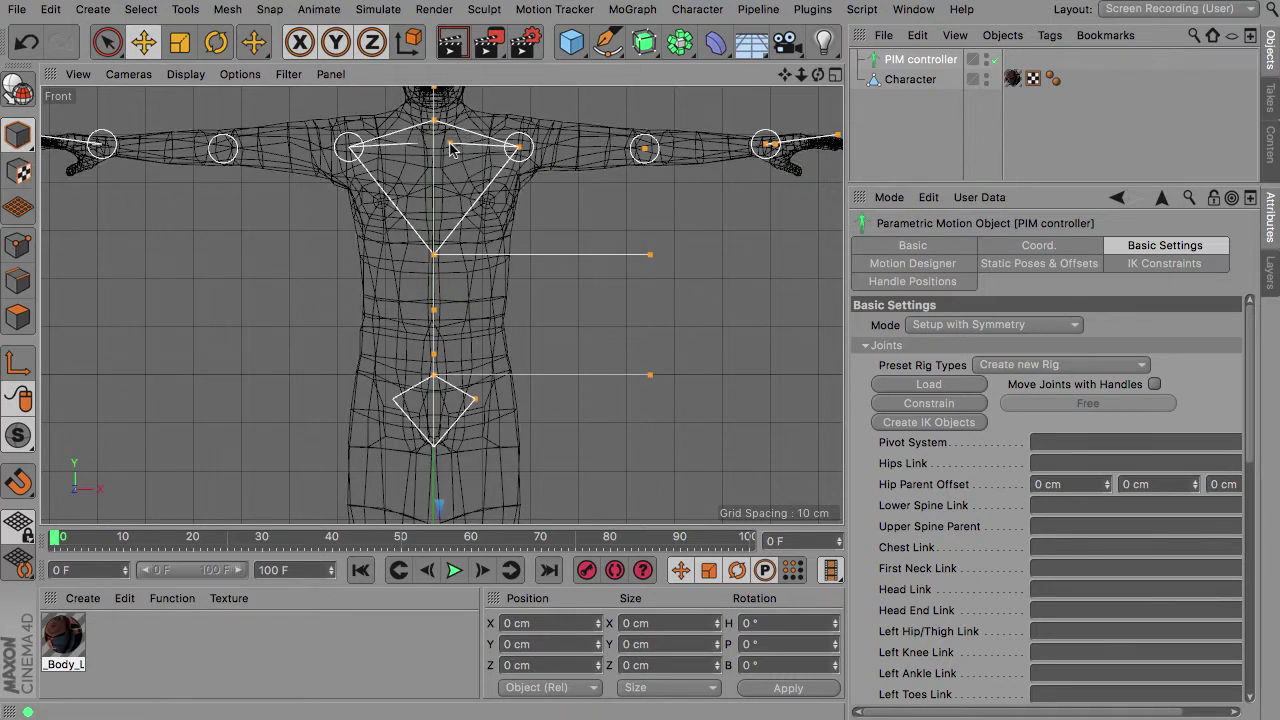
drag(766, 144, 764, 149)
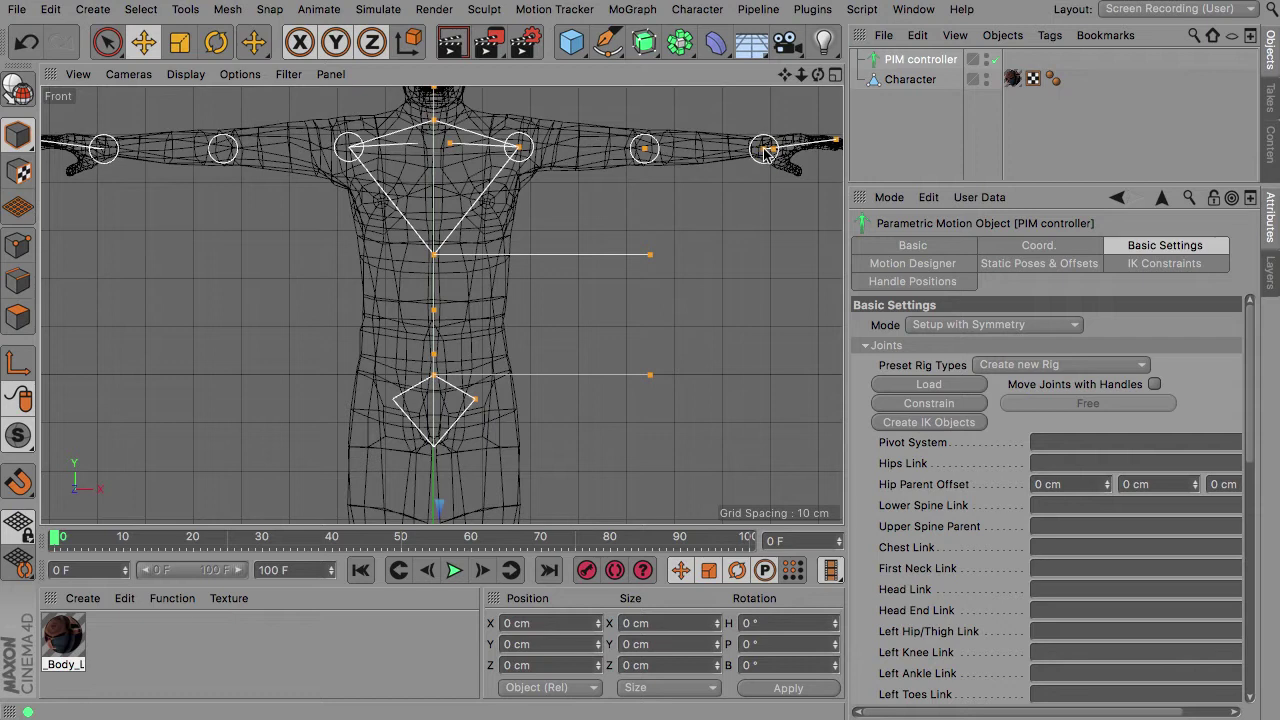
drag(645, 149, 647, 149)
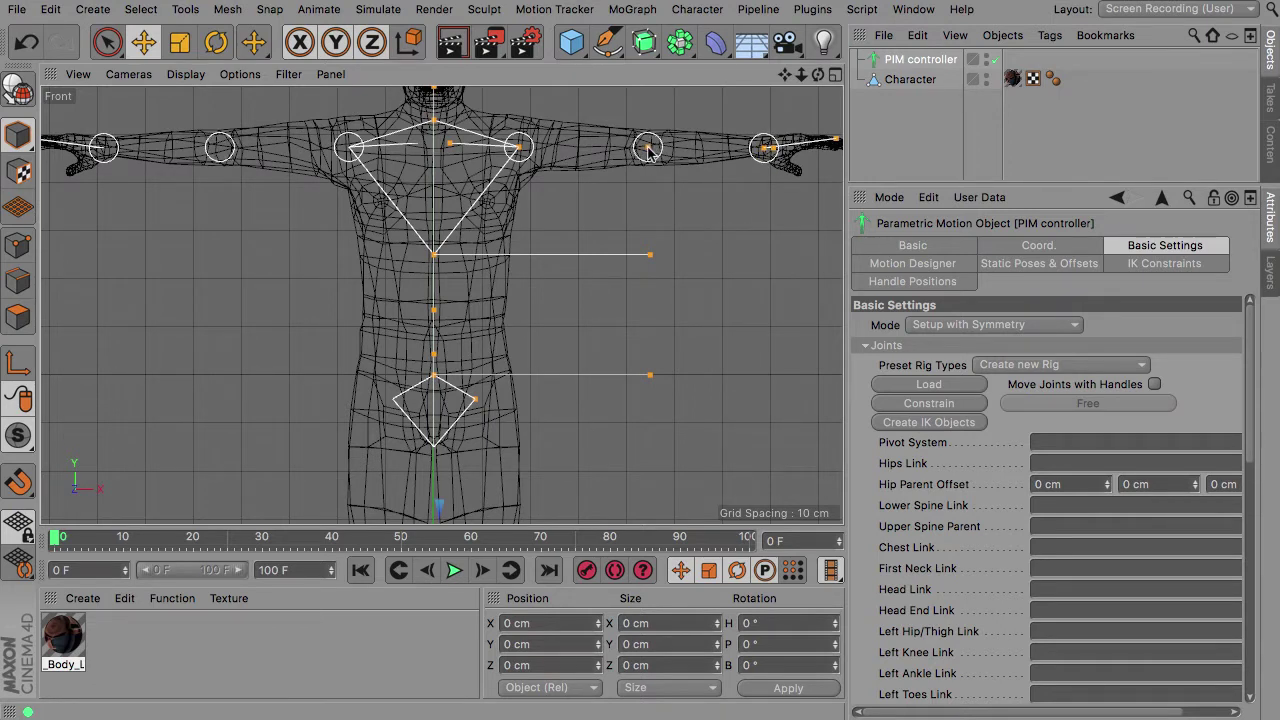
- Fit the ankle joint to the foot and move the knee joint back inside the leg in the enlarged right view
drag(785, 77, 774, 183)
click(835, 76)
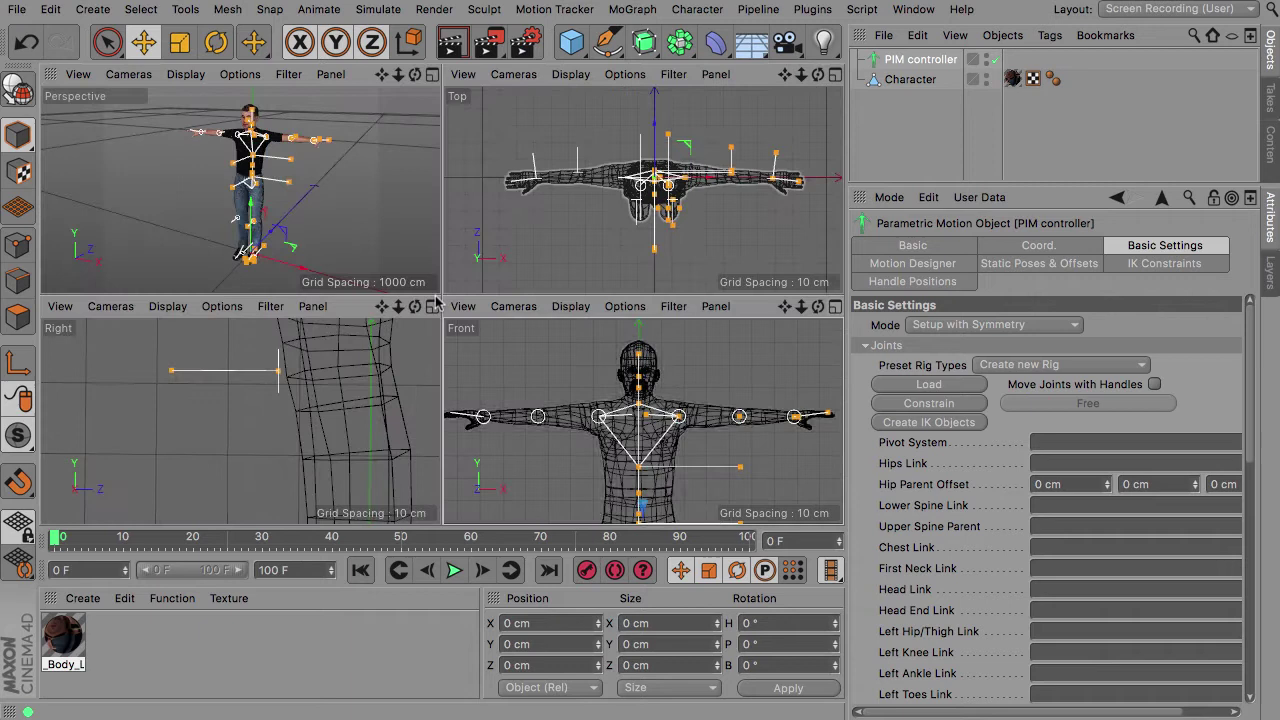
click(433, 305)
right_drag(785, 75, 640, 75)
drag(785, 75, 785, 2)
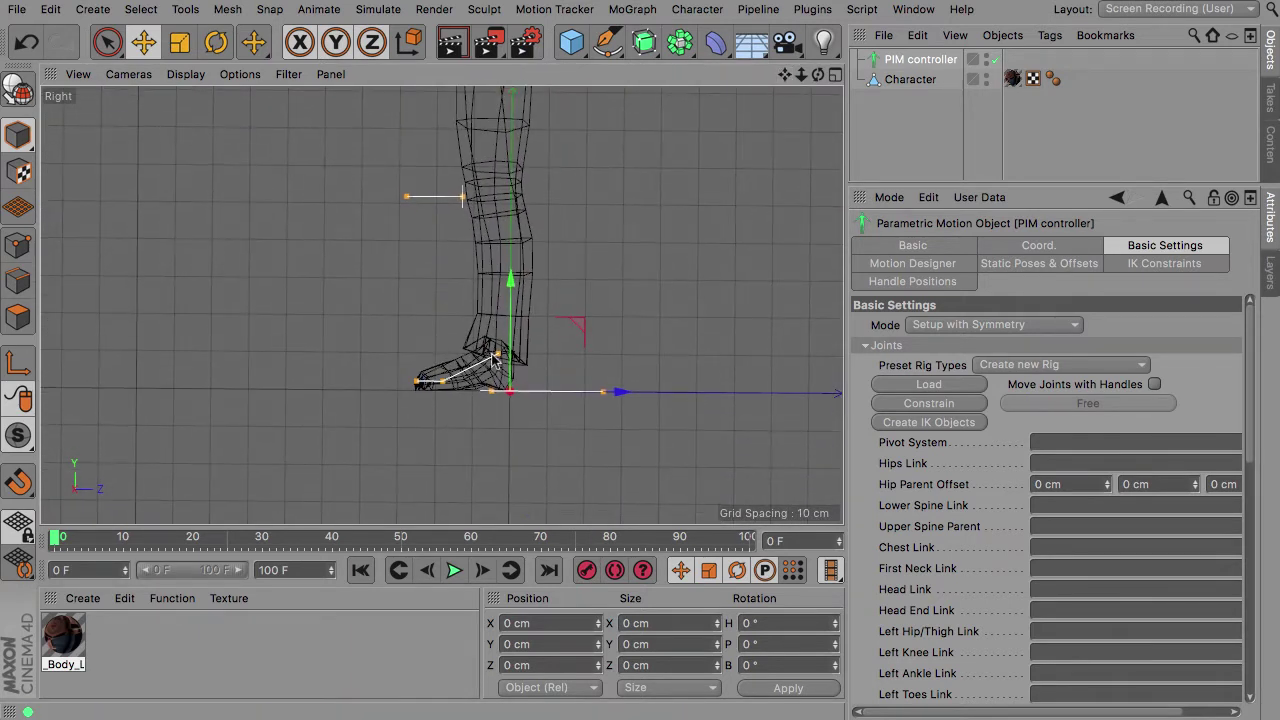
drag(502, 360, 500, 352)
drag(785, 75, 774, 155)
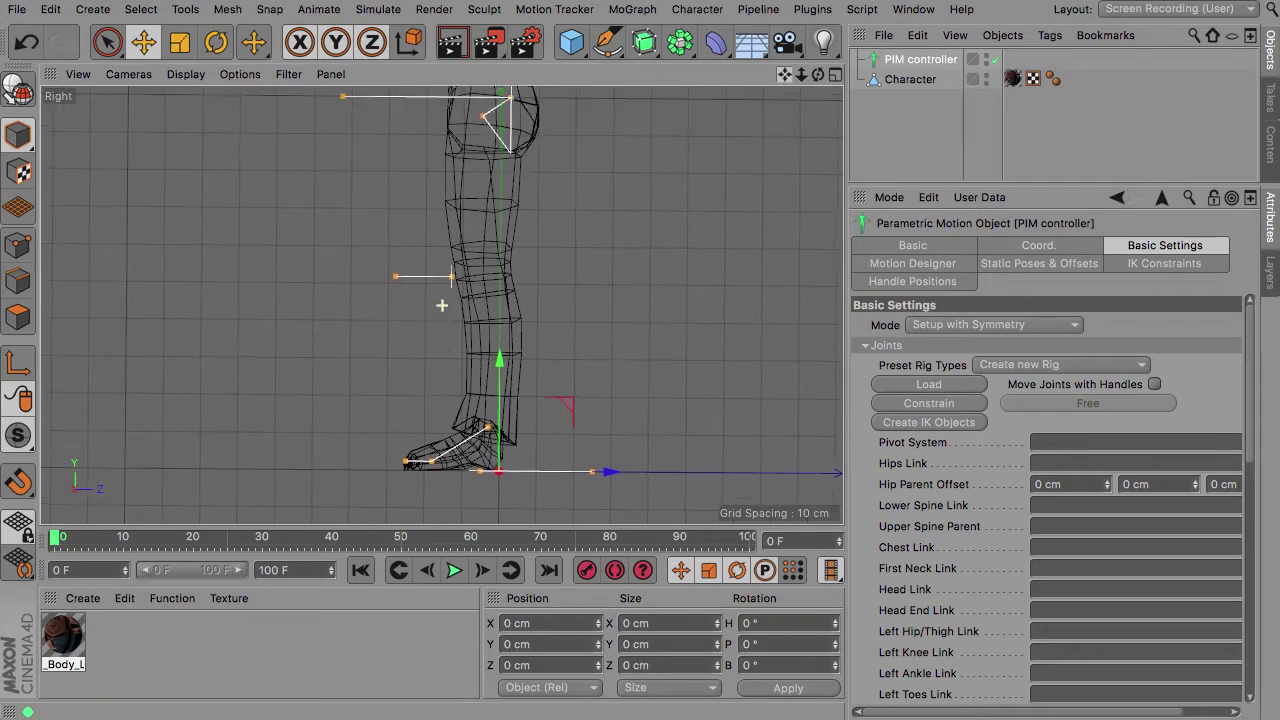
drag(442, 305, 459, 311)
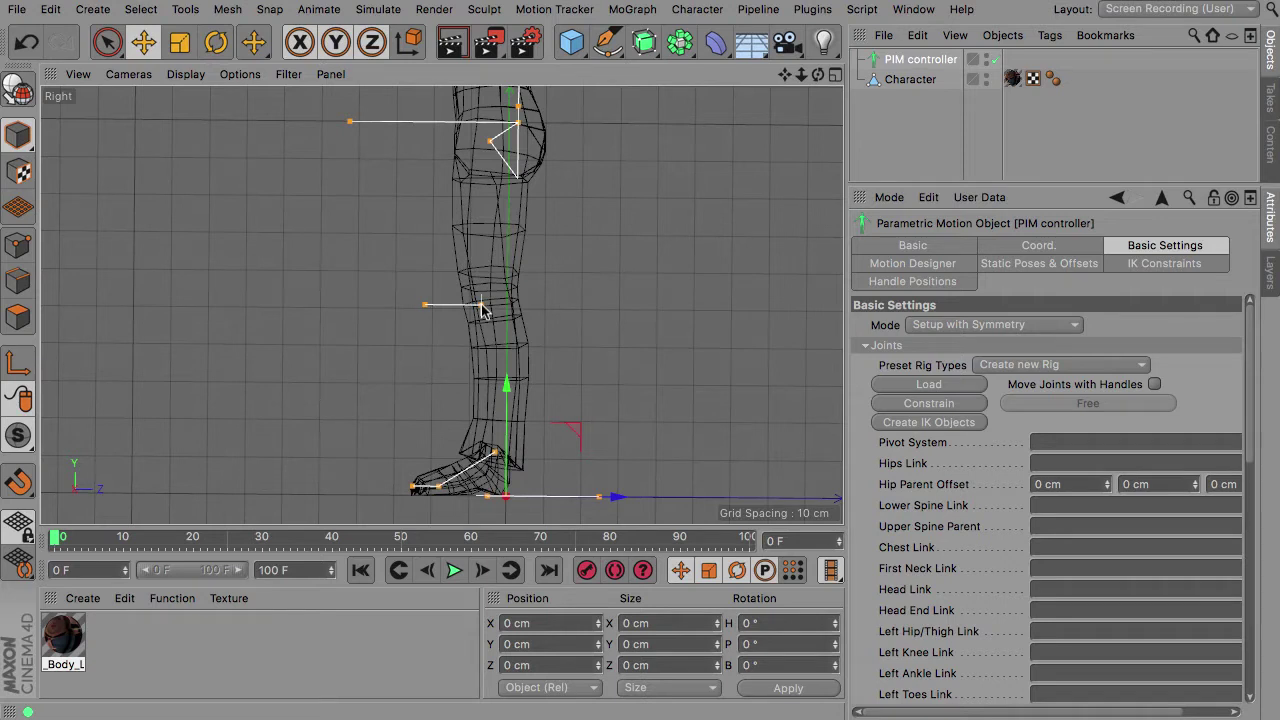
- Raise the chest joint slightly along the spine and move the head joint forward and up in the right view
middle_drag(442, 304, 442, 362)
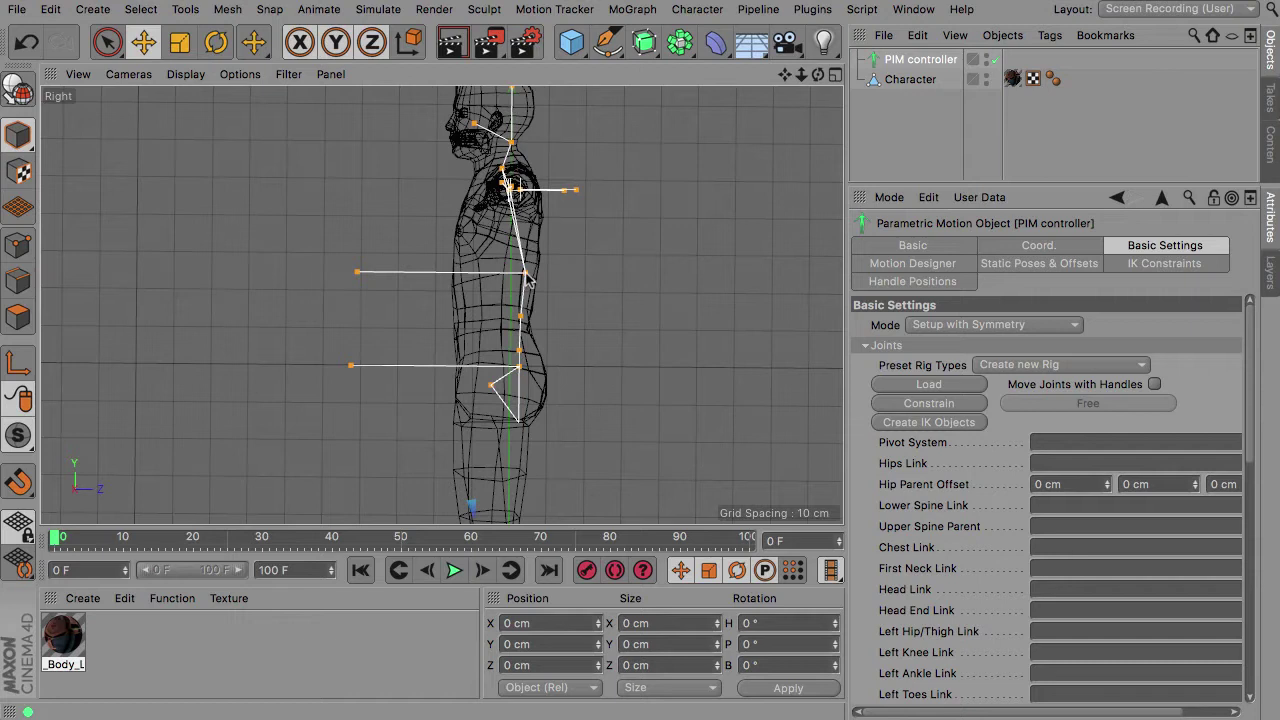
drag(526, 275, 525, 266)
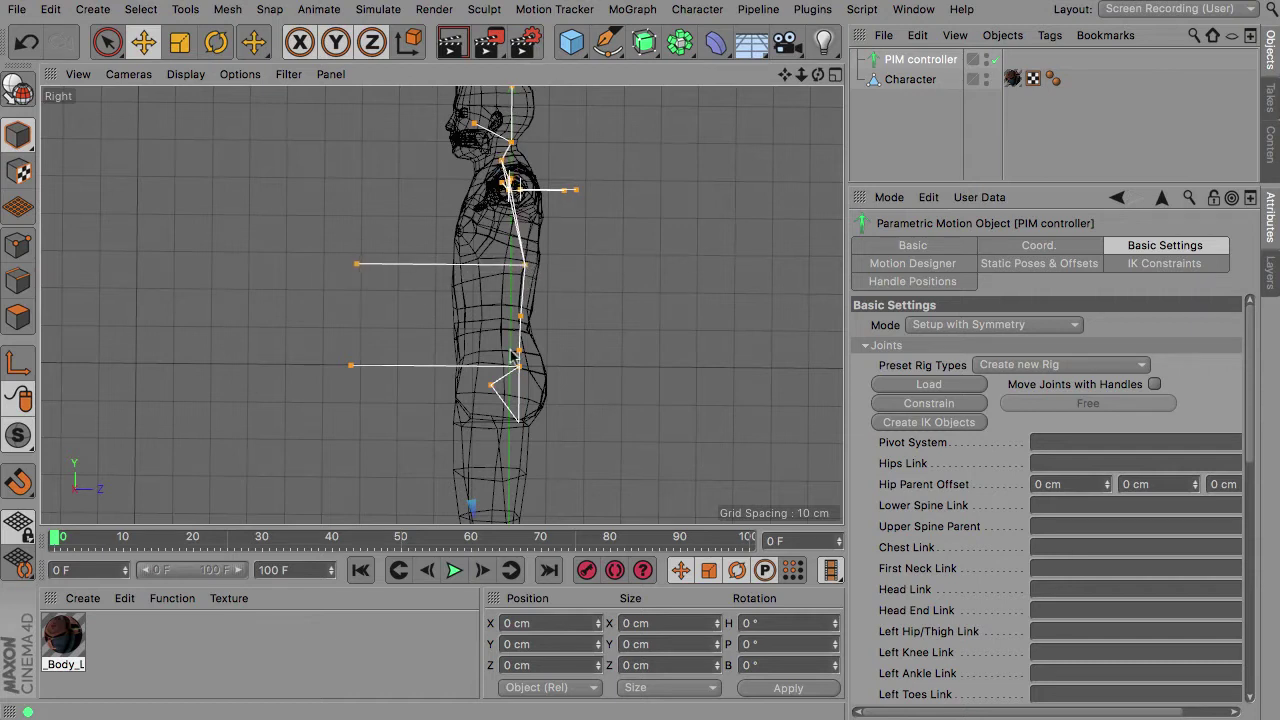
drag(785, 75, 796, 152)
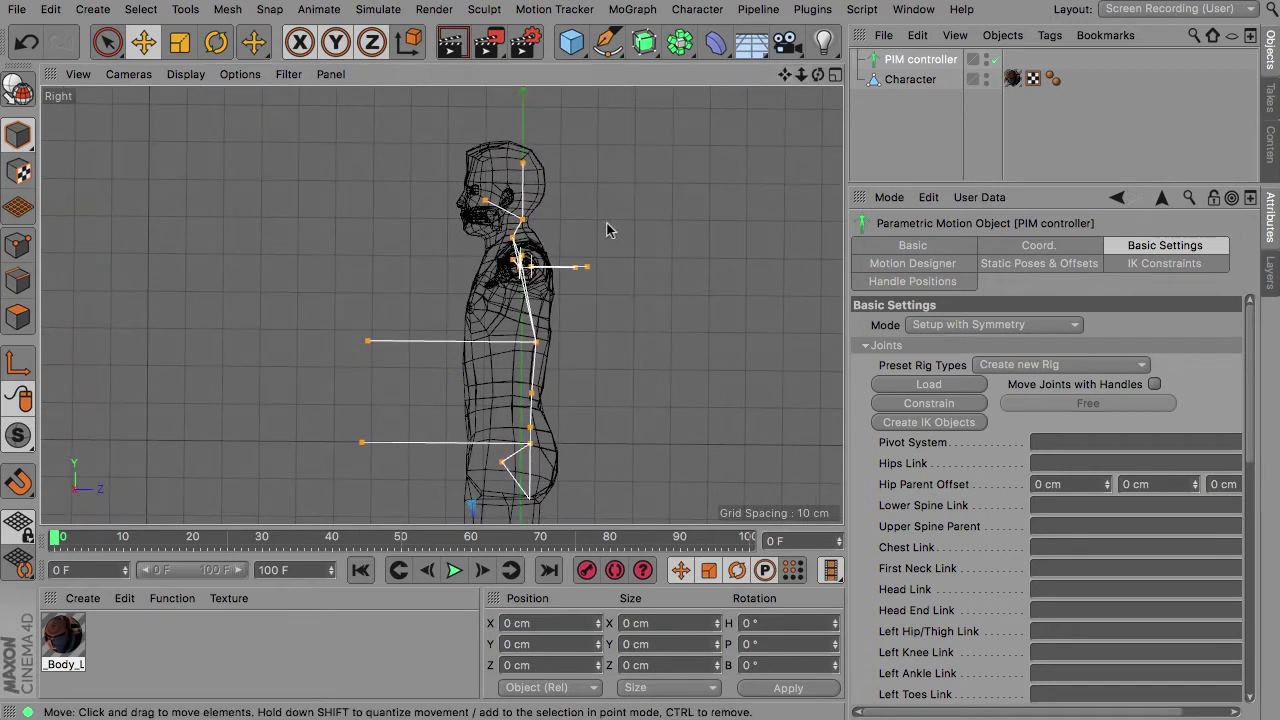
drag(523, 220, 512, 211)
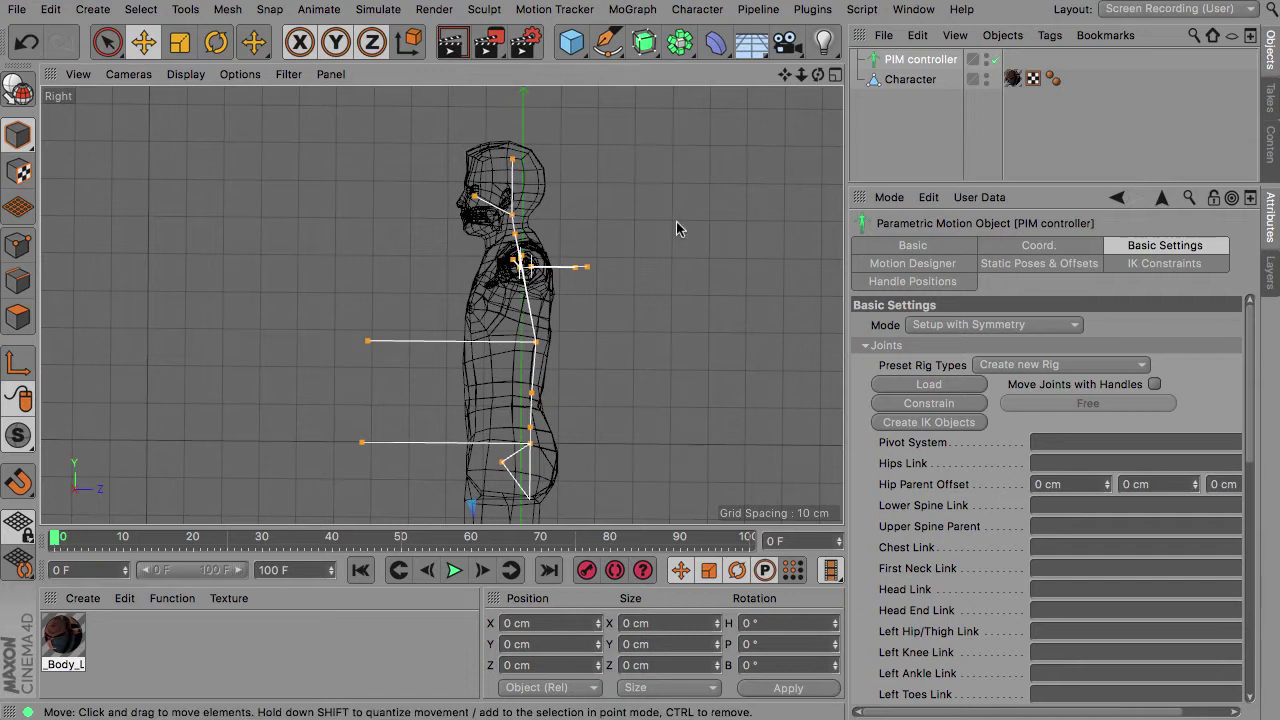
- Realign the elbow joint inside the arm mesh using the top and front views in the four-view layout
click(835, 74)
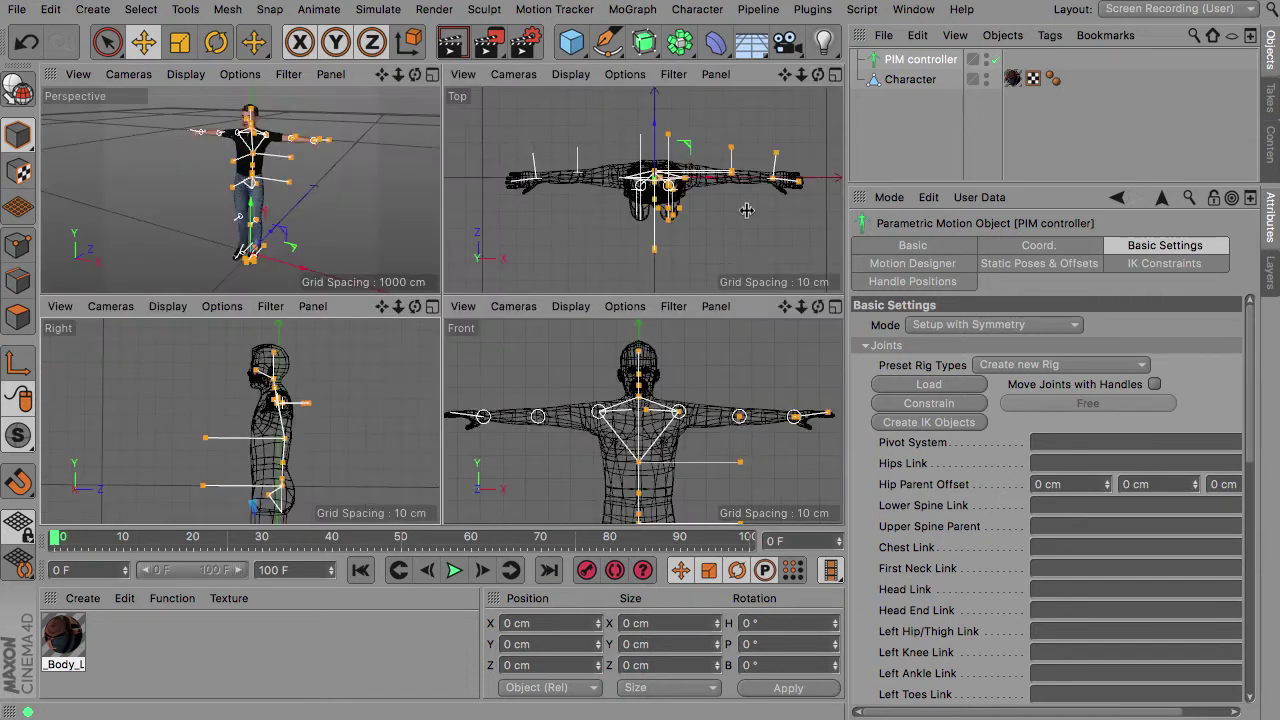
scroll(711, 205, up, 4)
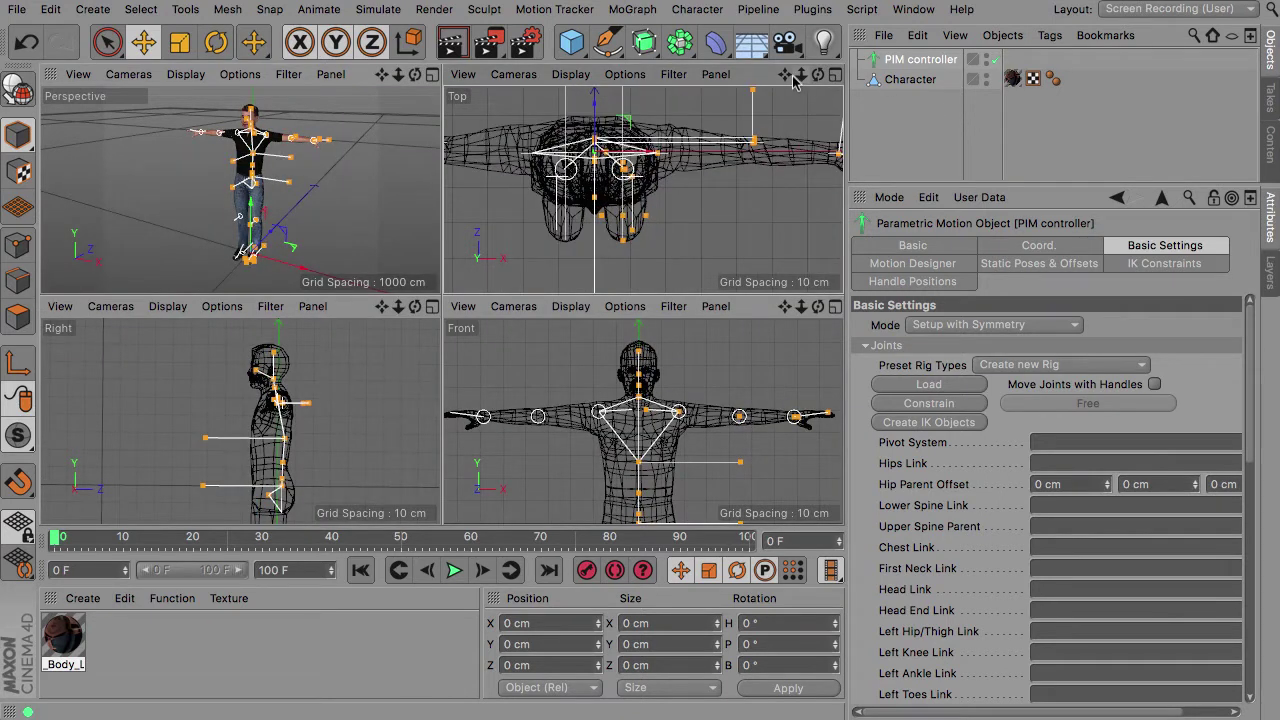
drag(785, 75, 675, 98)
drag(643, 189, 640, 185)
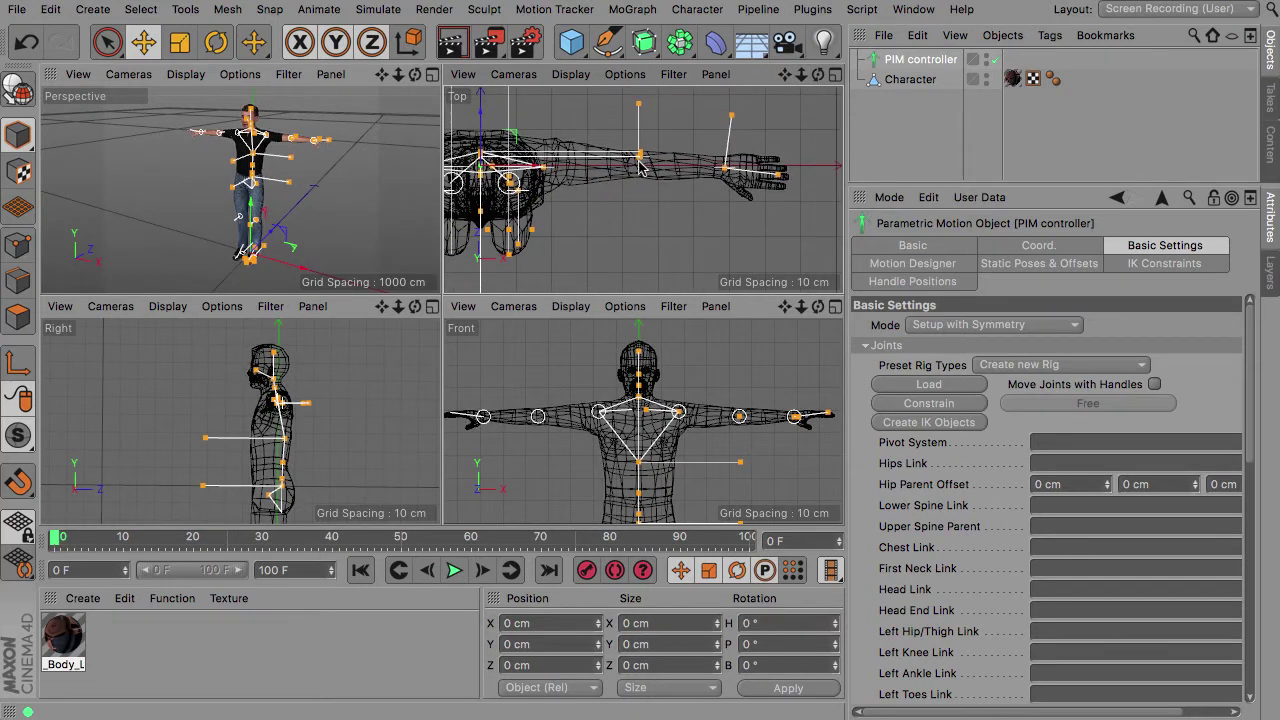
scroll(640, 168, up, 8)
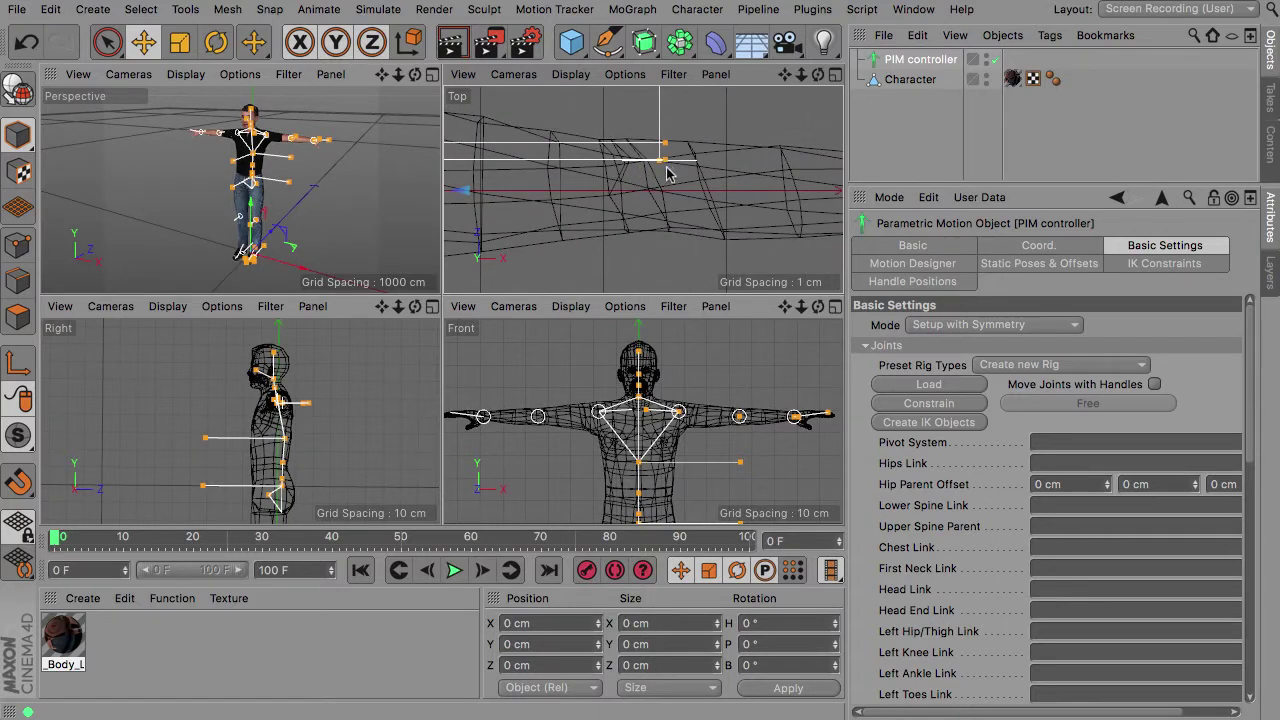
drag(740, 419, 736, 417)
mouse_move(637, 162)
mouse_down()
mouse_move(647, 175)
mouse_move(630, 165)
mouse_up()
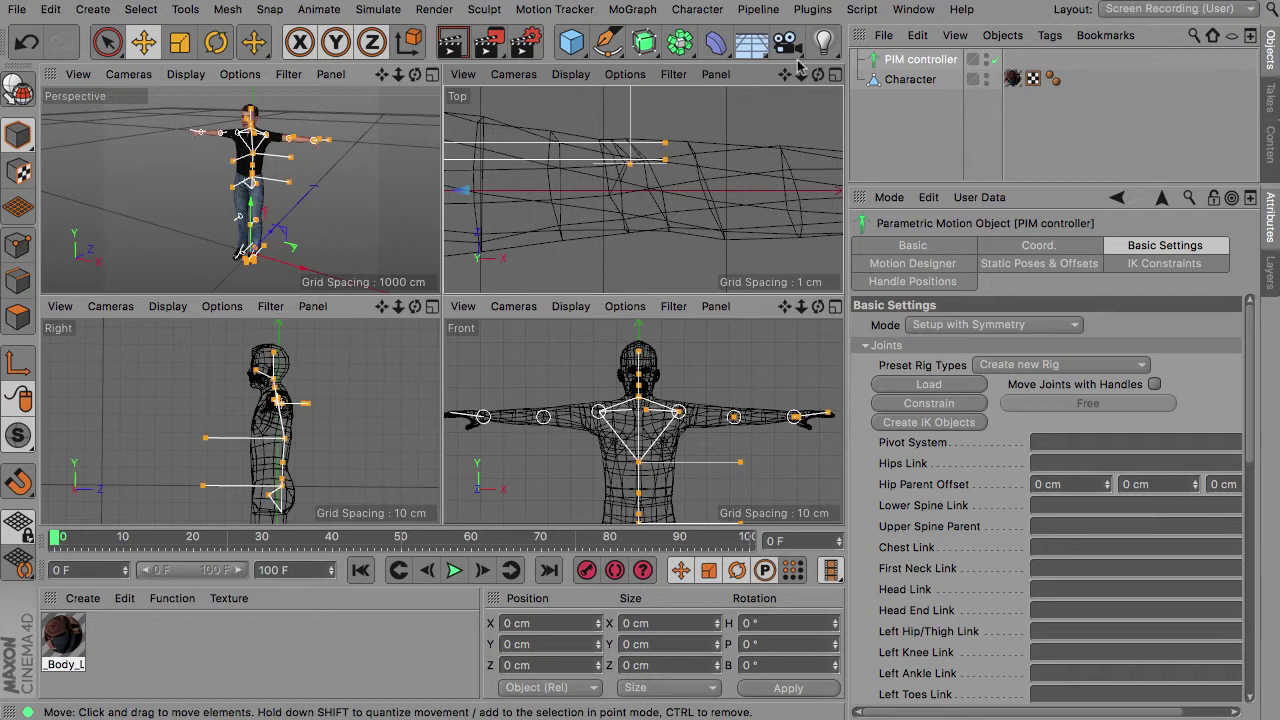
- Examine how the arm, hip and leg joints sit inside the mesh in the top, front and right views
drag(785, 75, 855, 75)
right_drag(785, 75, 700, 75)
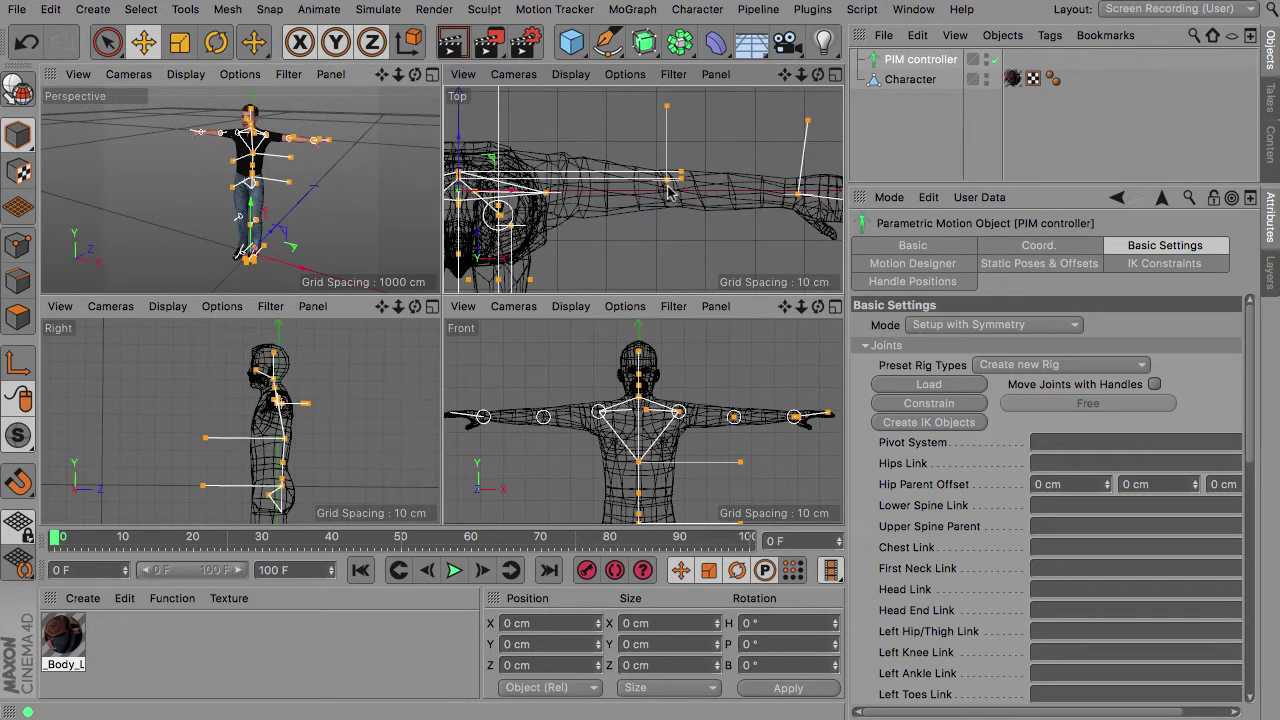
drag(785, 75, 852, 41)
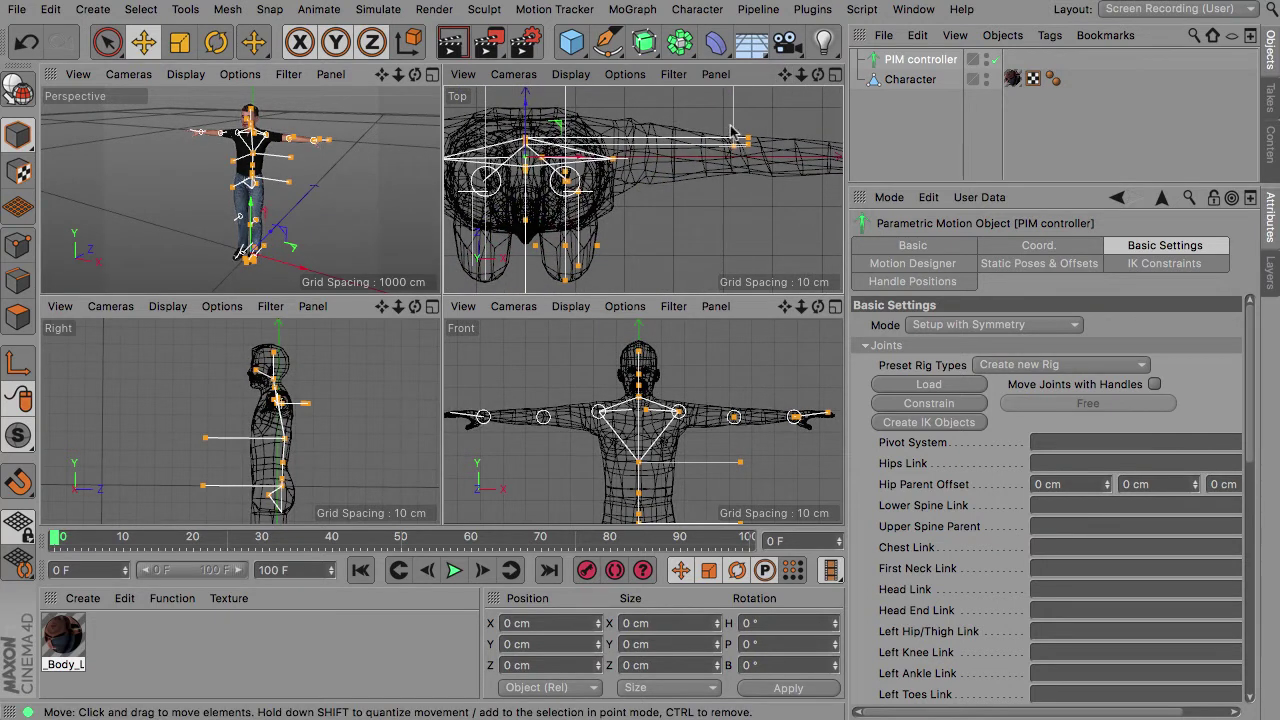
drag(785, 74, 875, 58)
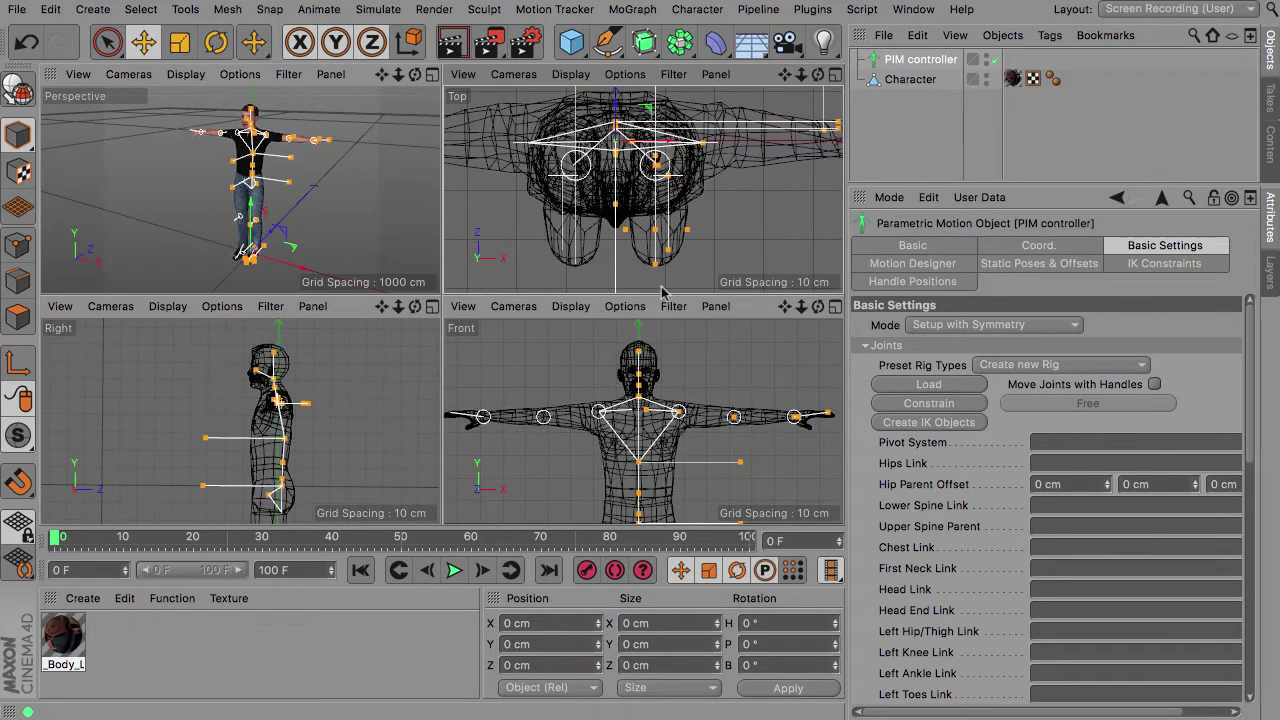
drag(784, 306, 790, 183)
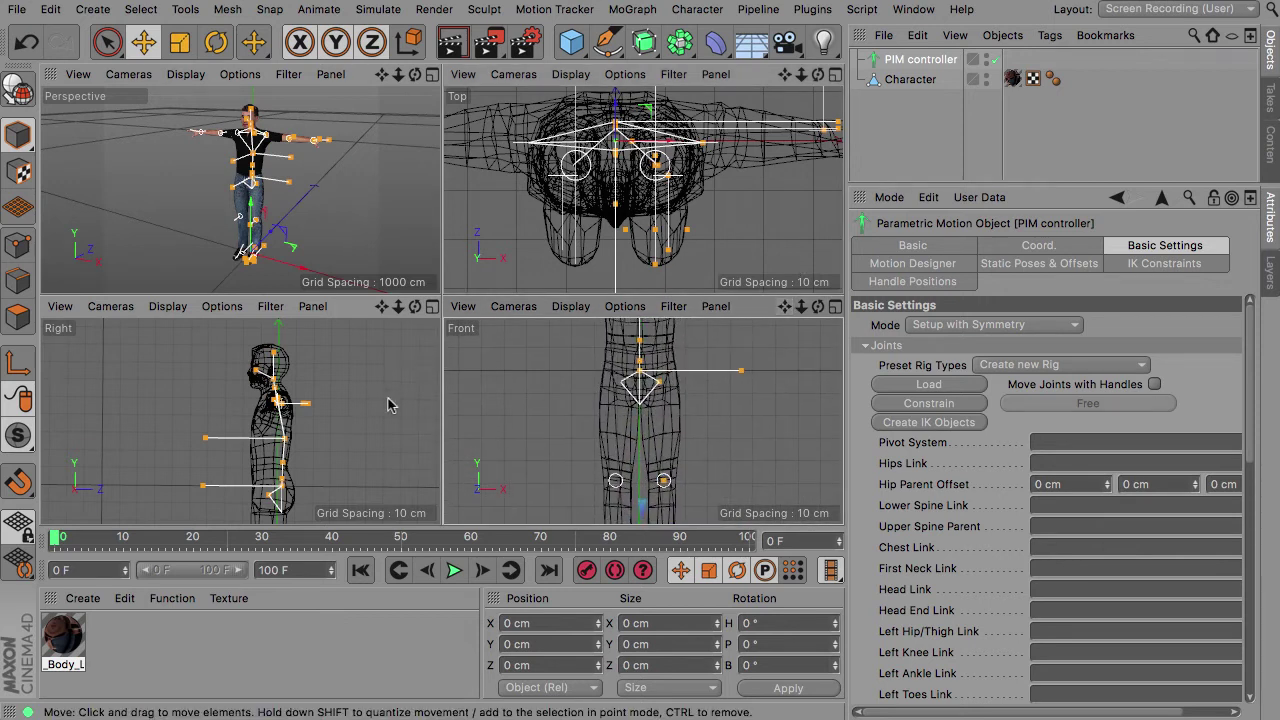
drag(383, 307, 398, 166)
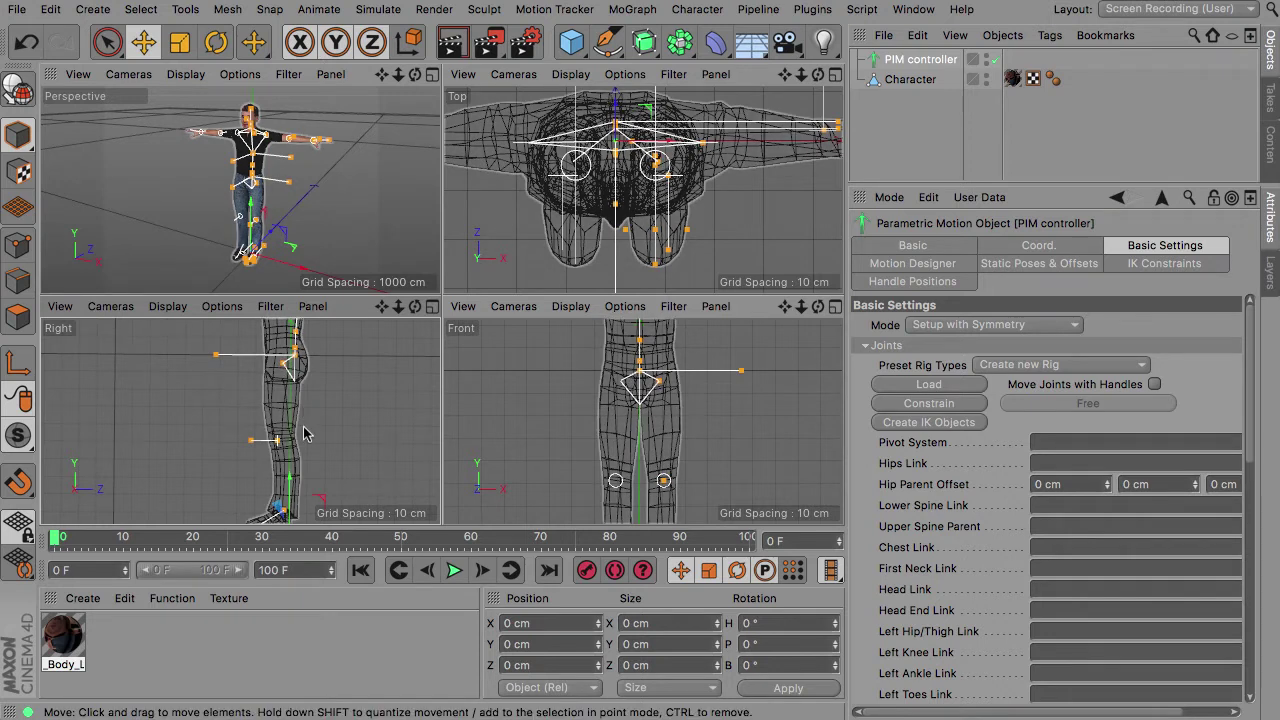
- Examine how the upper-body, shoulder and arm joints sit inside the mesh in the right and front views
drag(383, 306, 383, 449)
drag(784, 306, 803, 374)
scroll(802, 374, up, 6)
drag(784, 306, 700, 298)
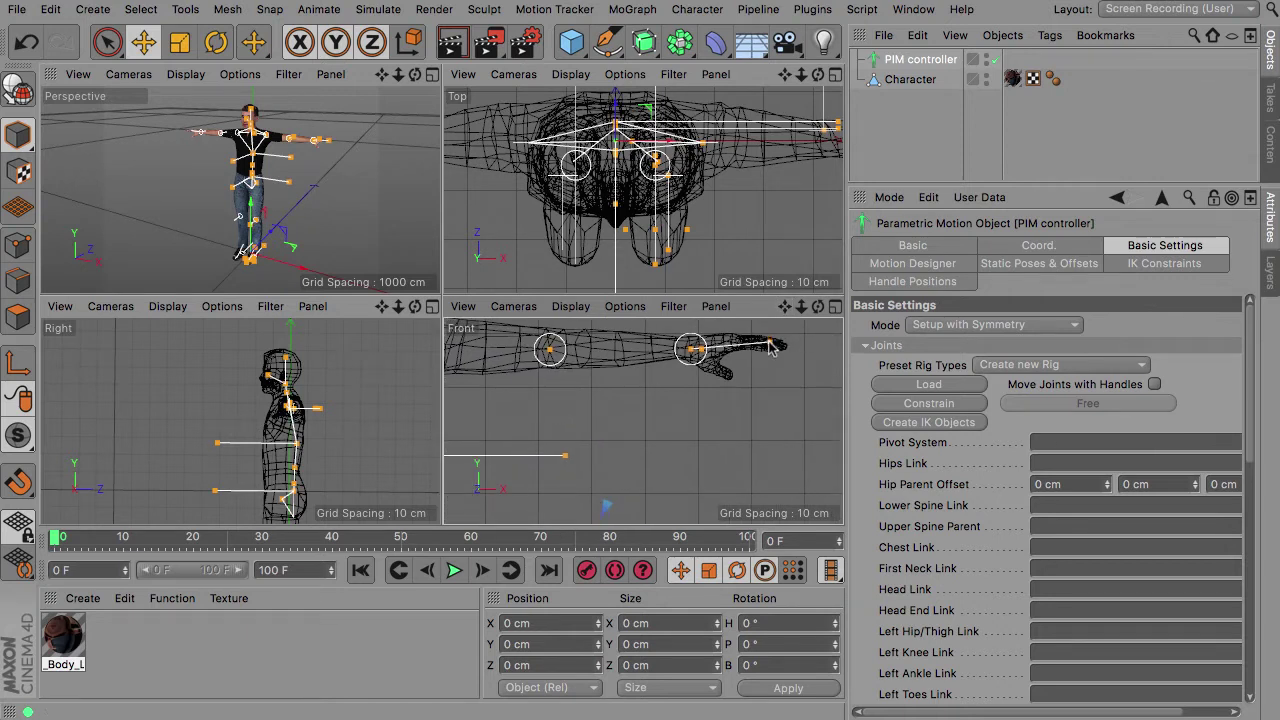
drag(784, 306, 962, 328)
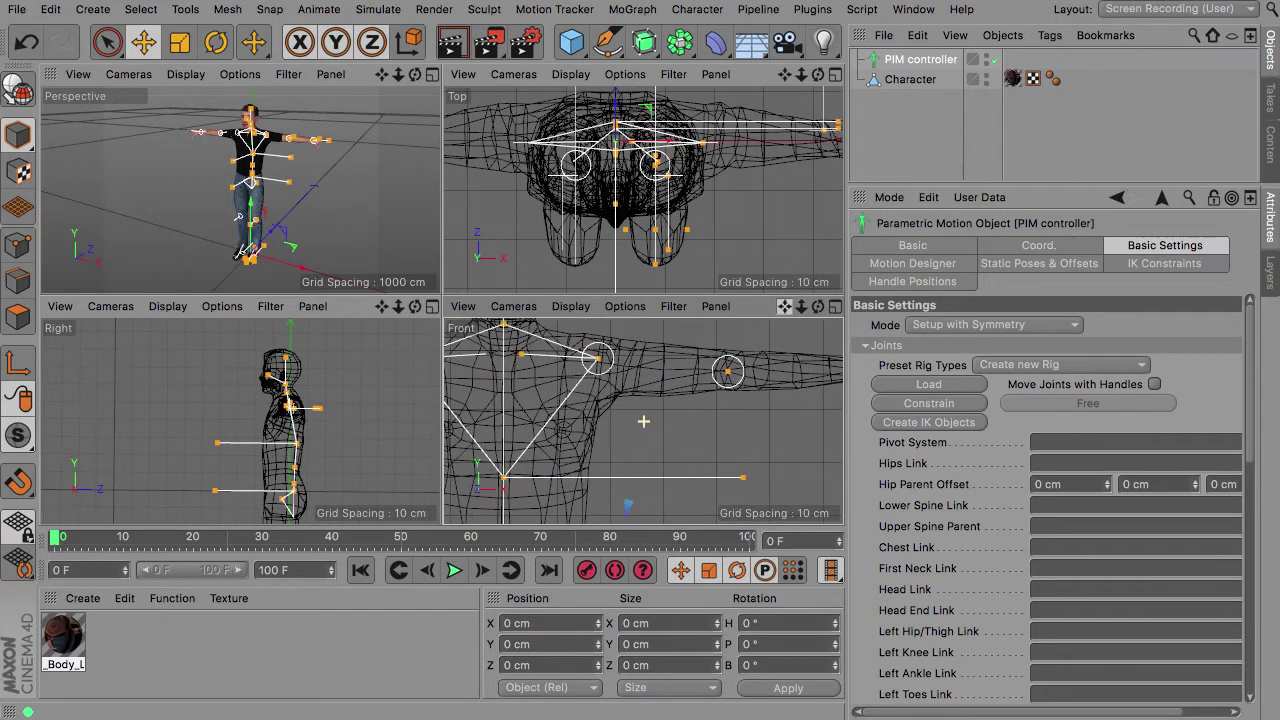
scroll(643, 421, down, 2)
scroll(643, 421, down, 1)
alt+middle_drag(643, 421, 703, 409)
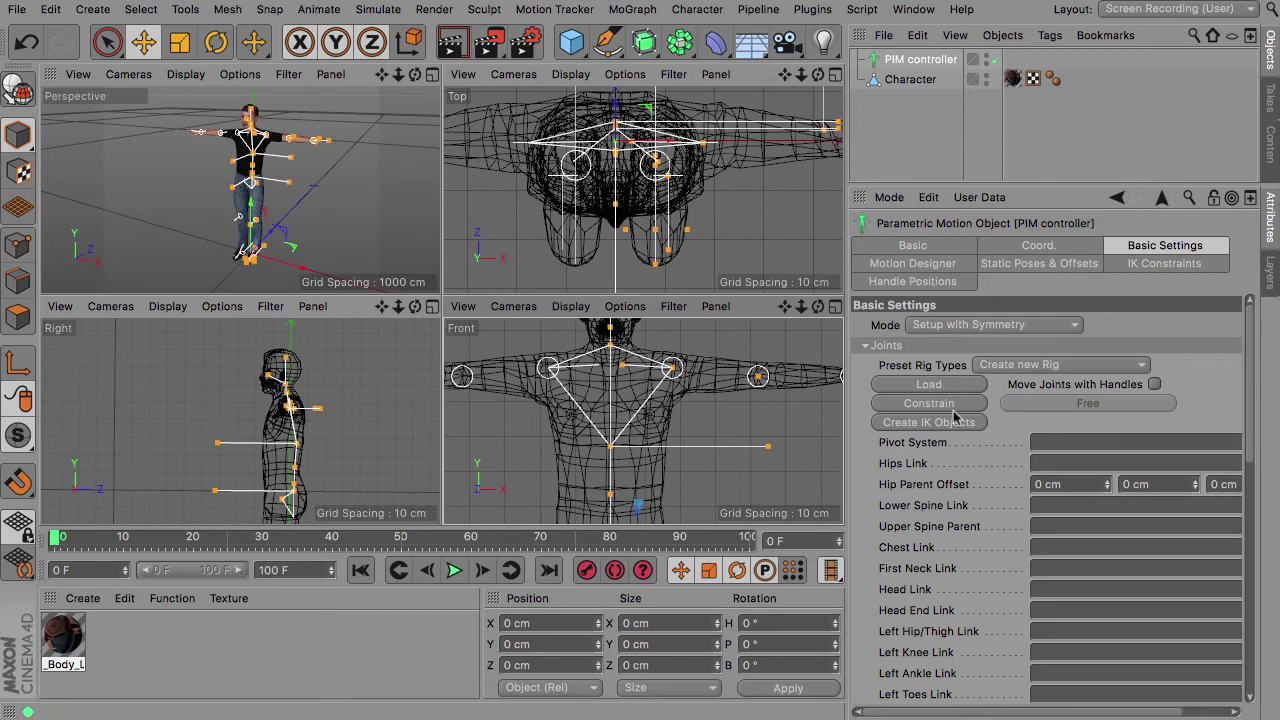
- Load a new joint rig from the PIM controller with the Create new Rig preset and constrain it
click(930, 385)
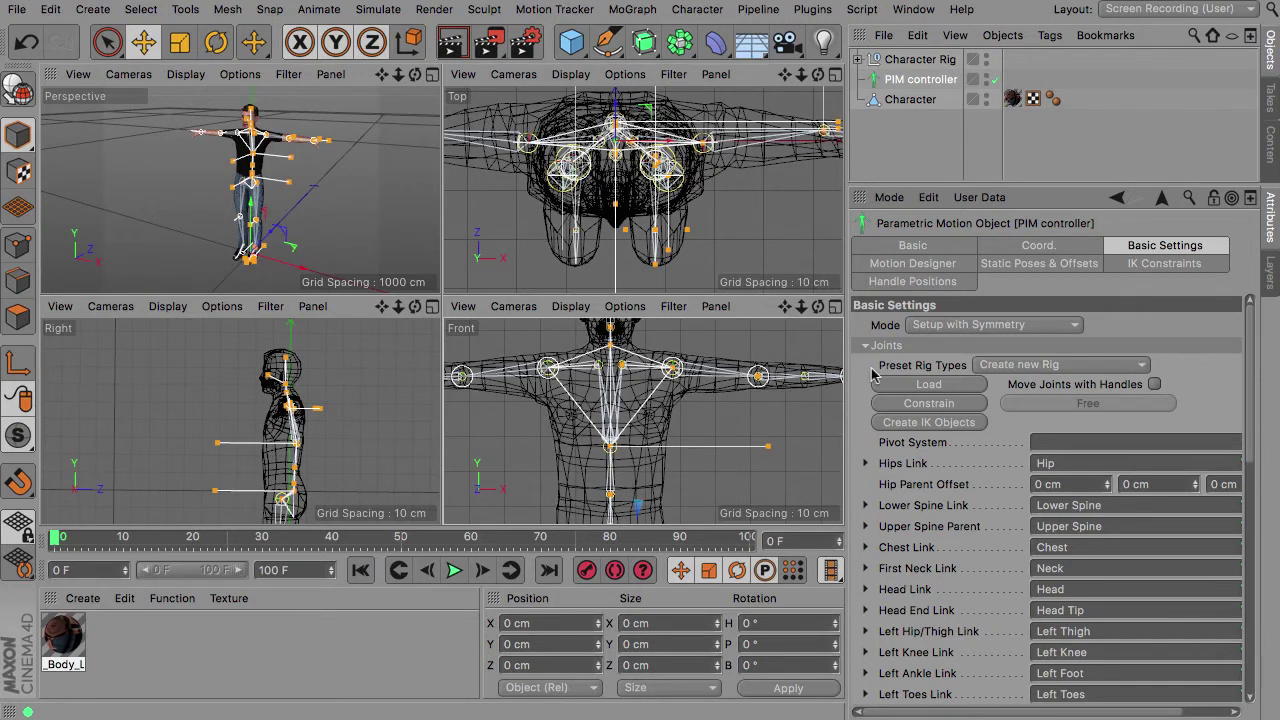
click(928, 404)
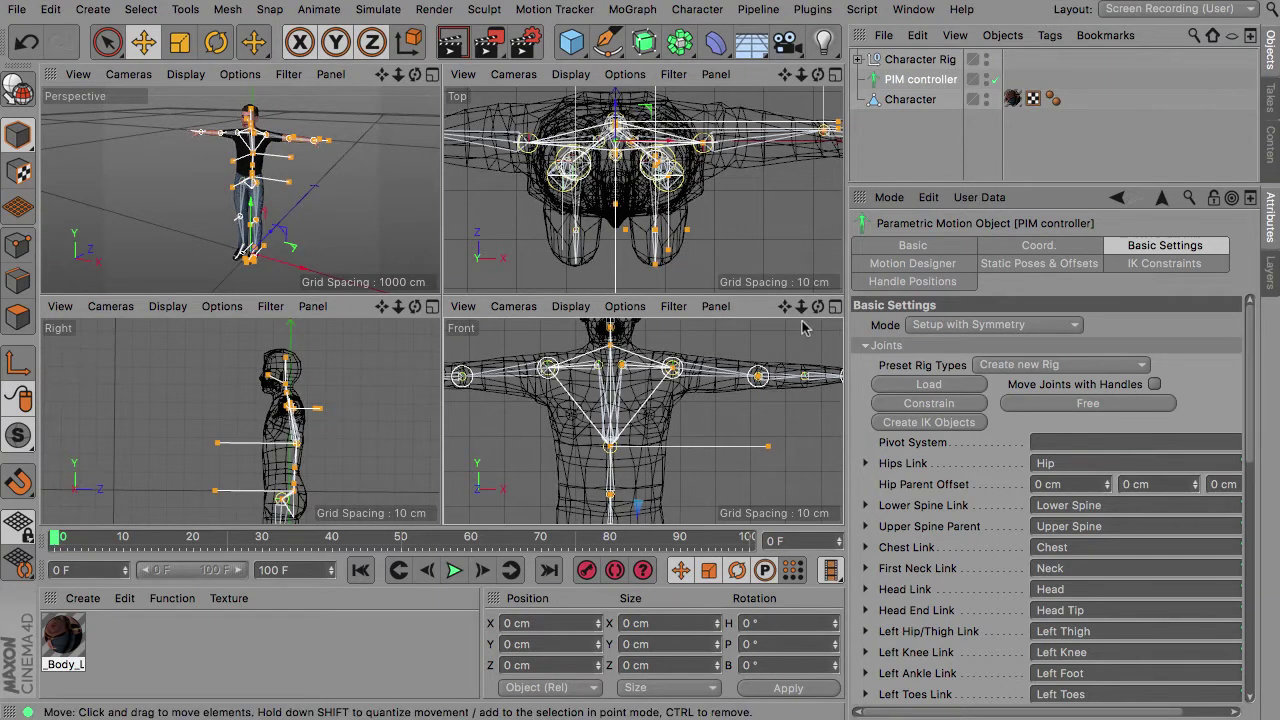
- Expand the Character Rig hierarchy down to Left Hand Tip and examine the arm joints in the front and top views
drag(786, 311, 651, 311)
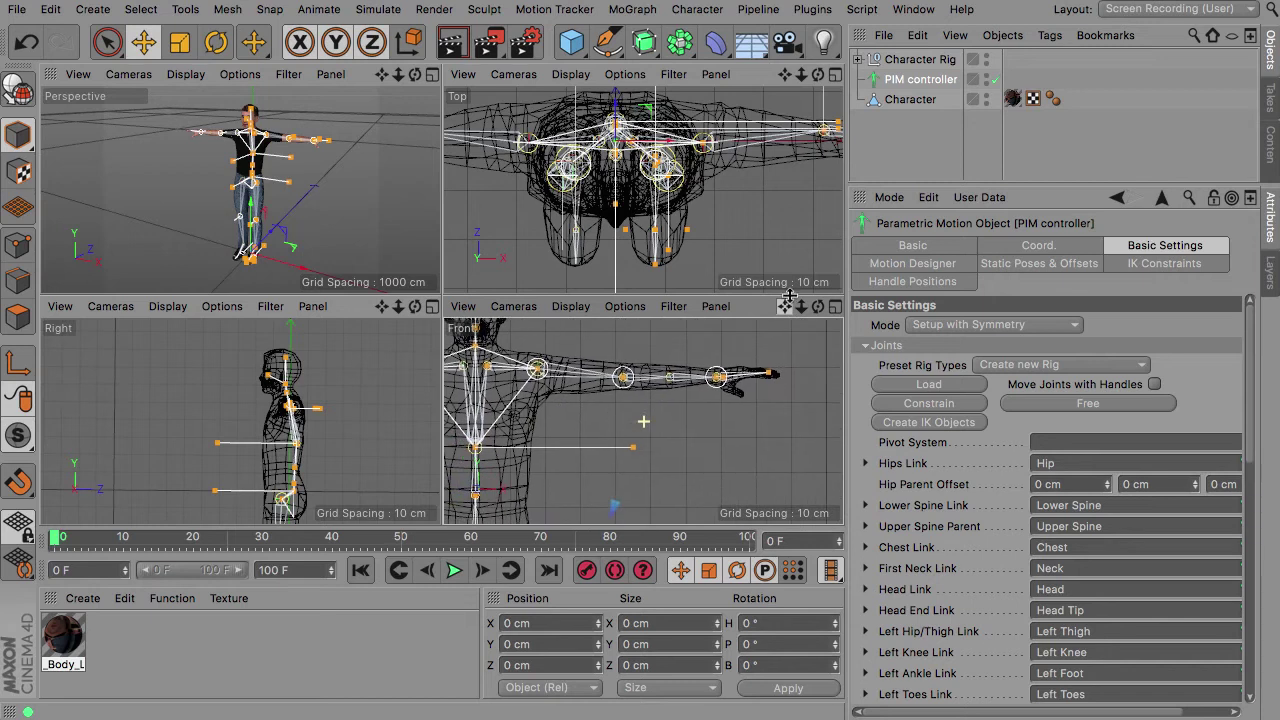
drag(785, 75, 778, 133)
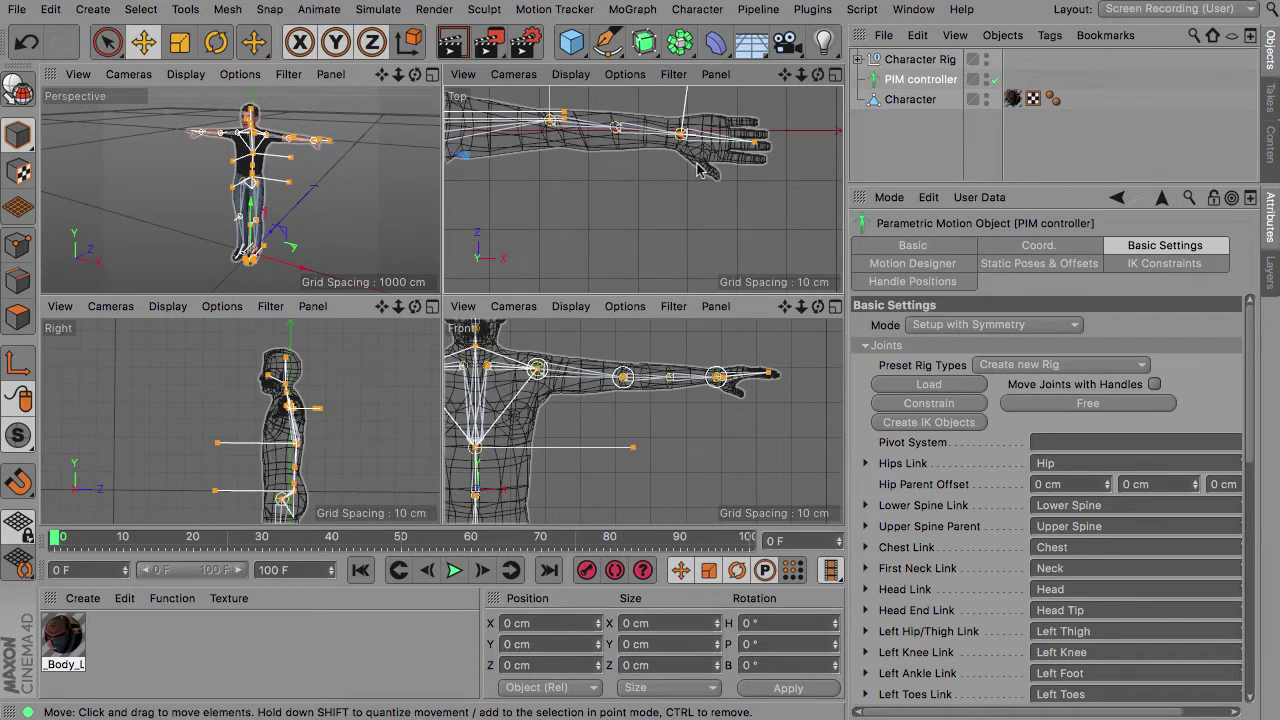
click(857, 59)
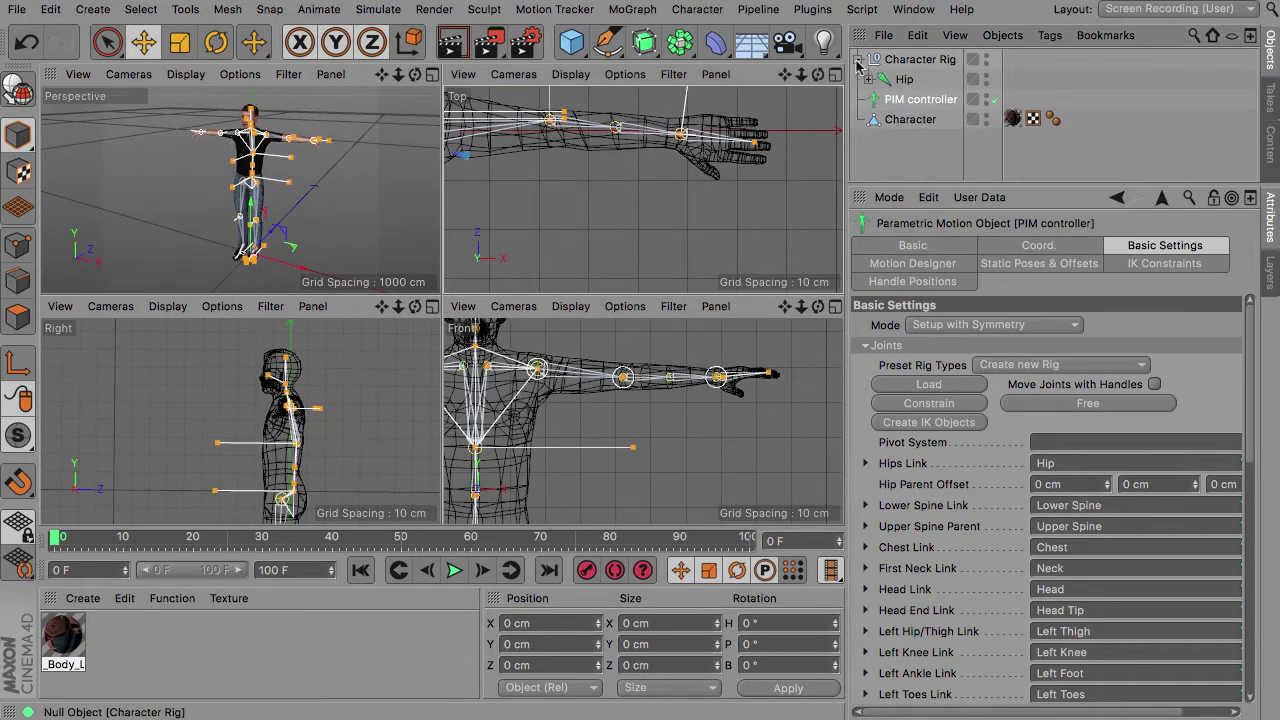
click(868, 79)
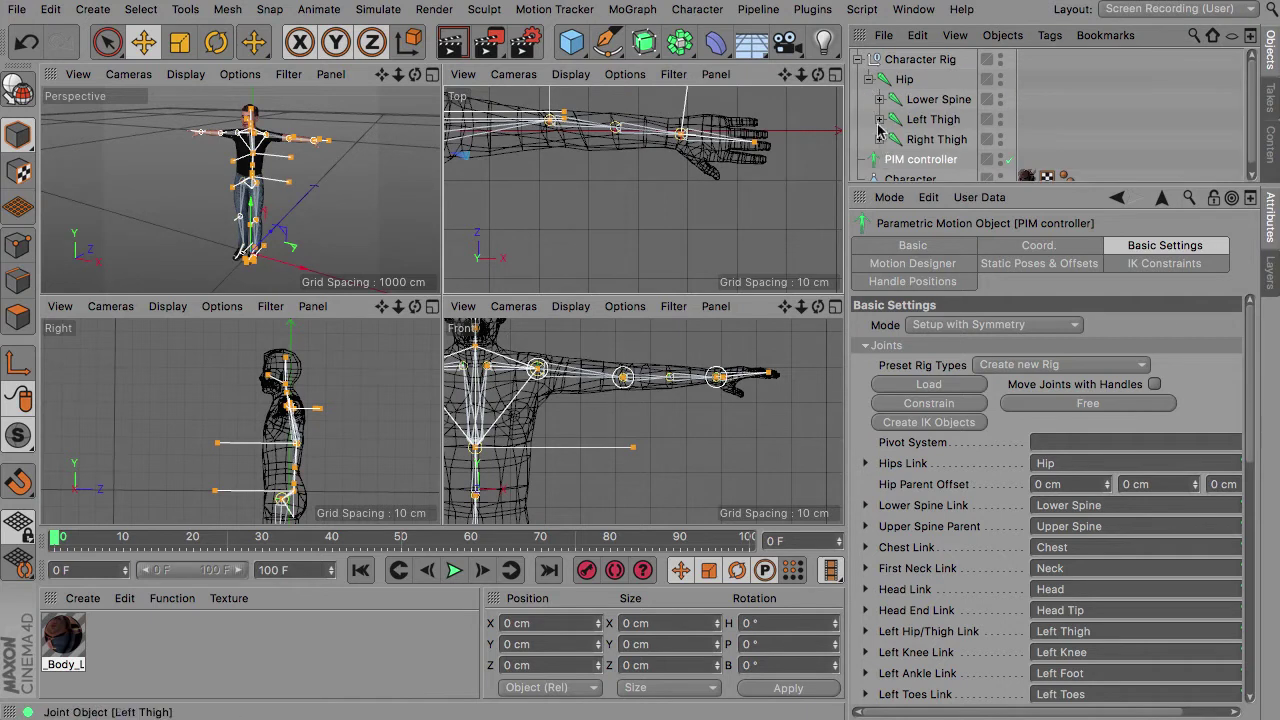
click(879, 99)
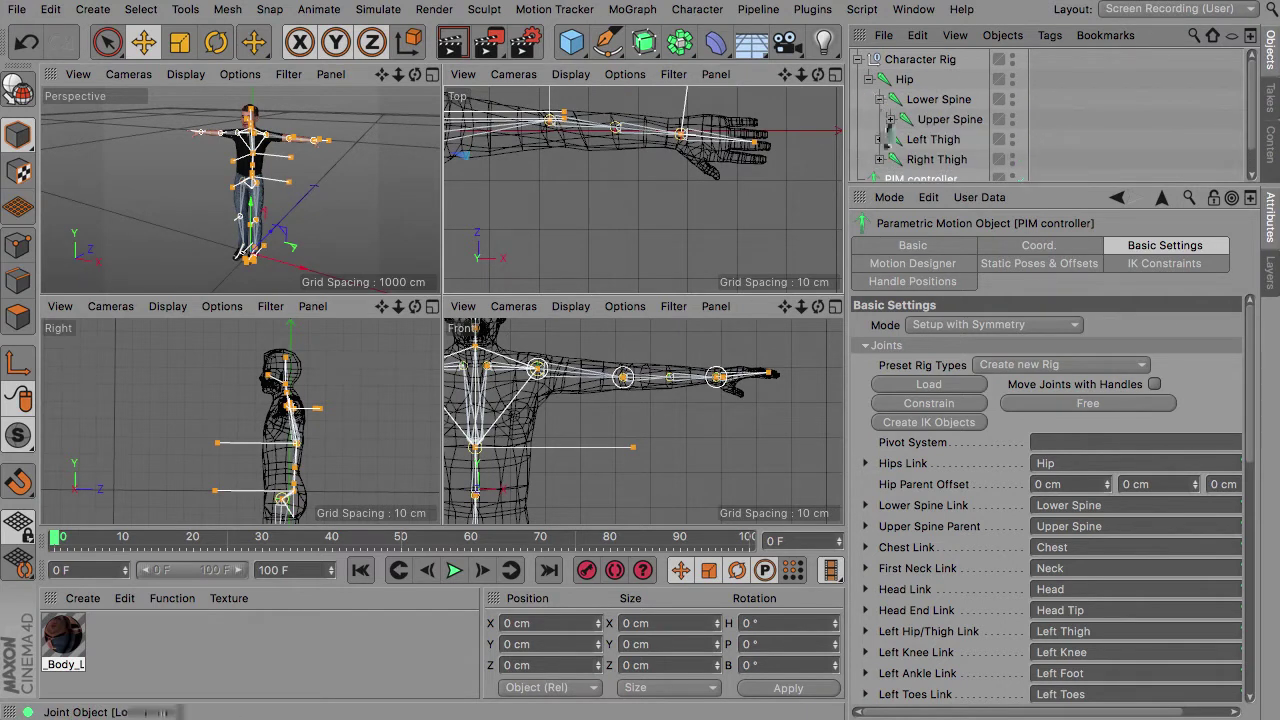
click(890, 119)
click(902, 139)
scroll(1253, 115, down, 2)
scroll(1253, 115, down, 2)
click(913, 93)
click(924, 113)
click(936, 133)
click(947, 153)
scroll(1250, 117, down, 3)
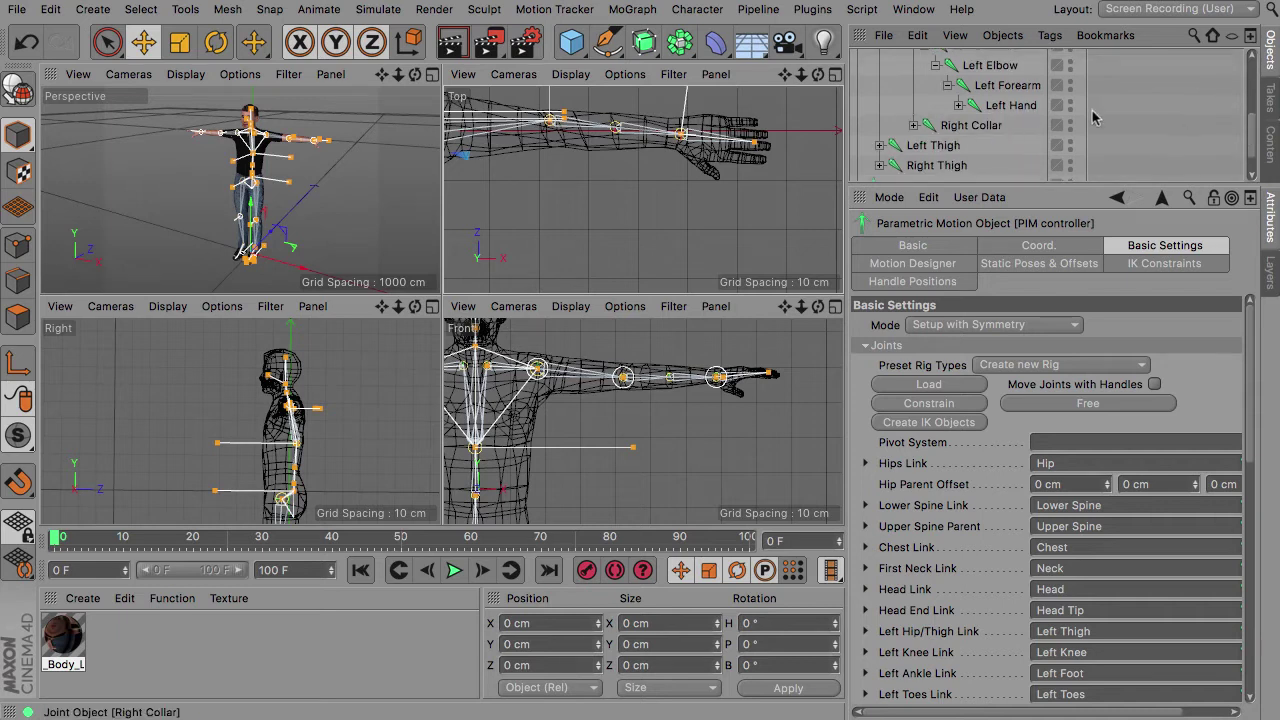
click(958, 105)
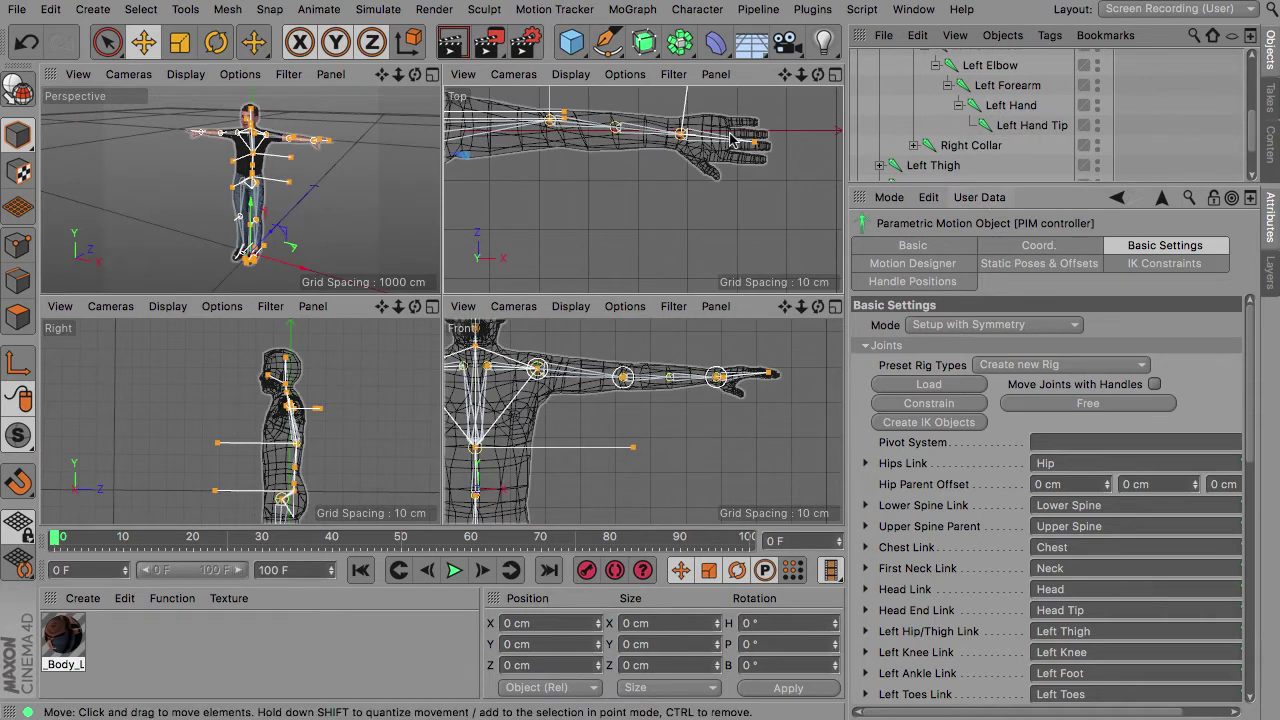
drag(785, 75, 783, 199)
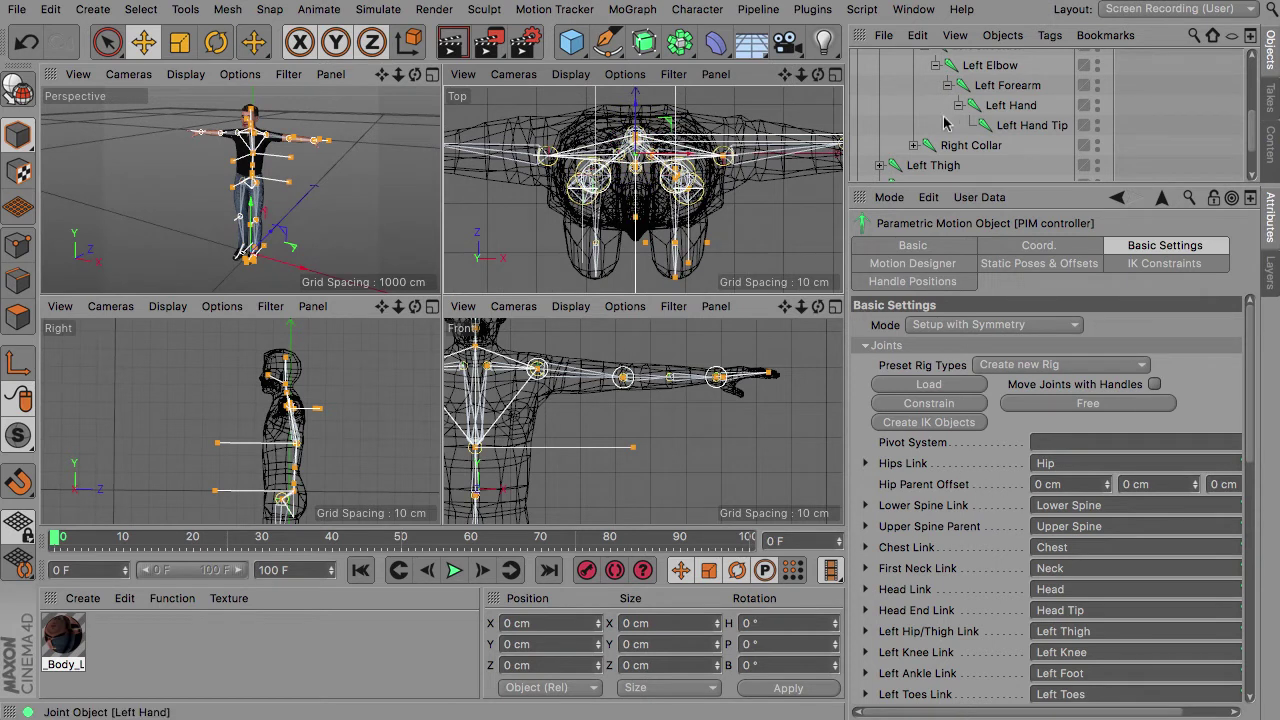
- Enlarge the object list to view the full Character Rig hierarchy and fold it back under Hip
drag(1253, 135, 1262, 68)
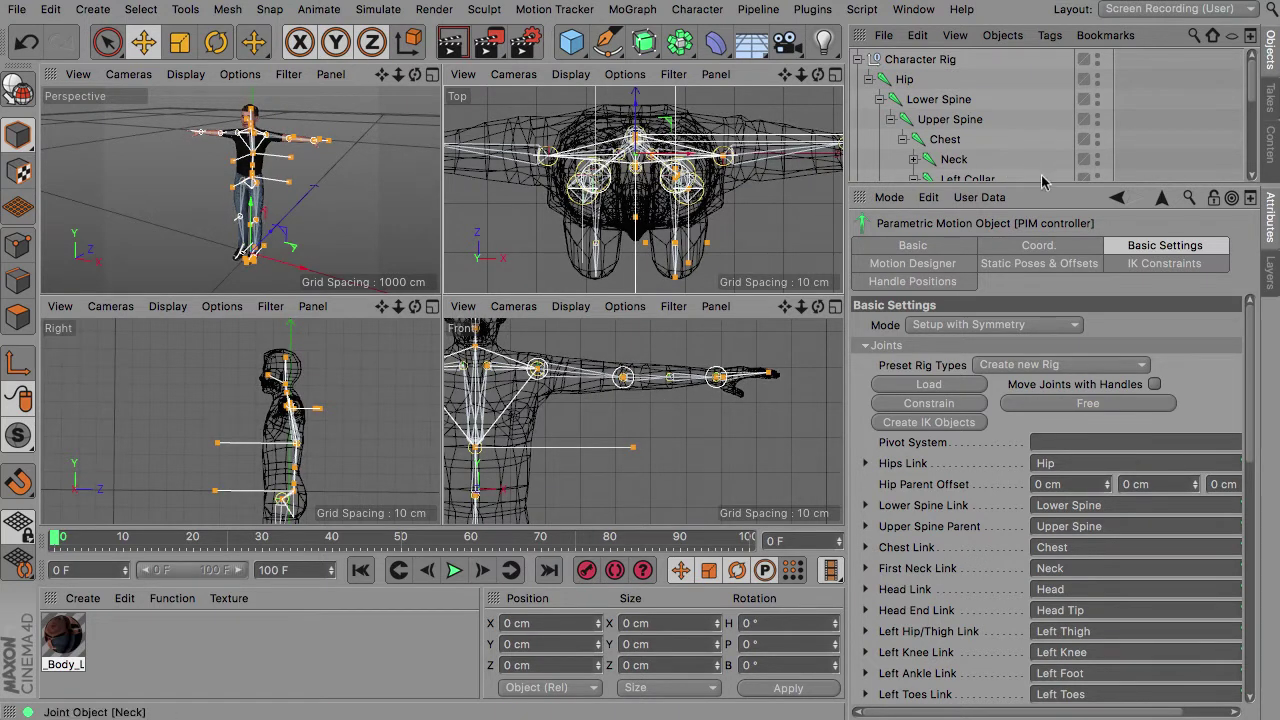
drag(1046, 190, 1046, 435)
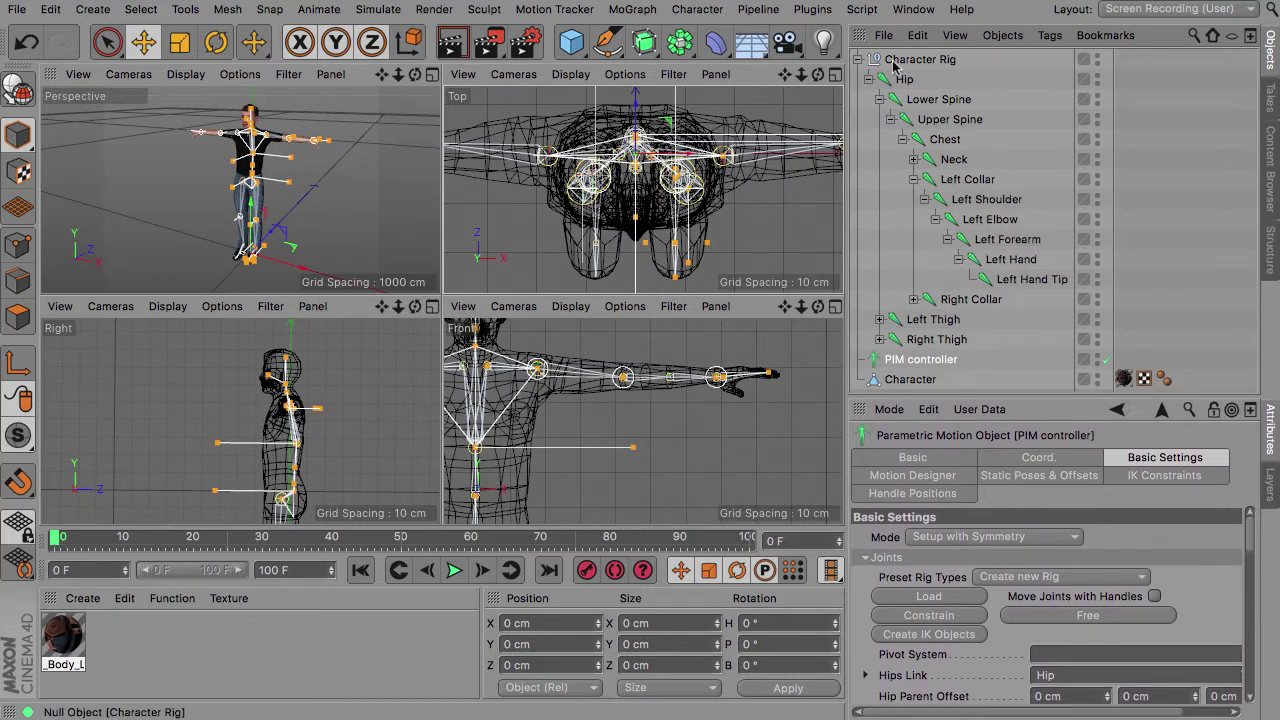
click(868, 79)
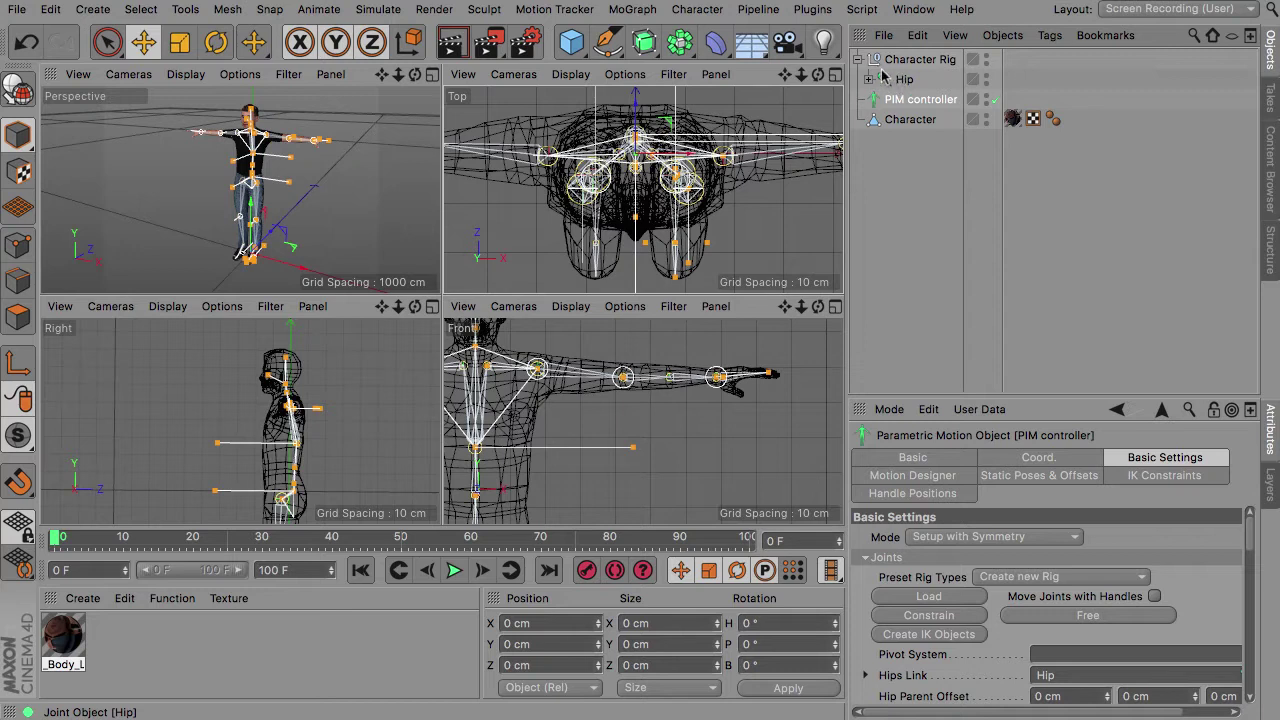
- Select Hip with all its child joints plus the Character mesh and bind them together
right_click(905, 82)
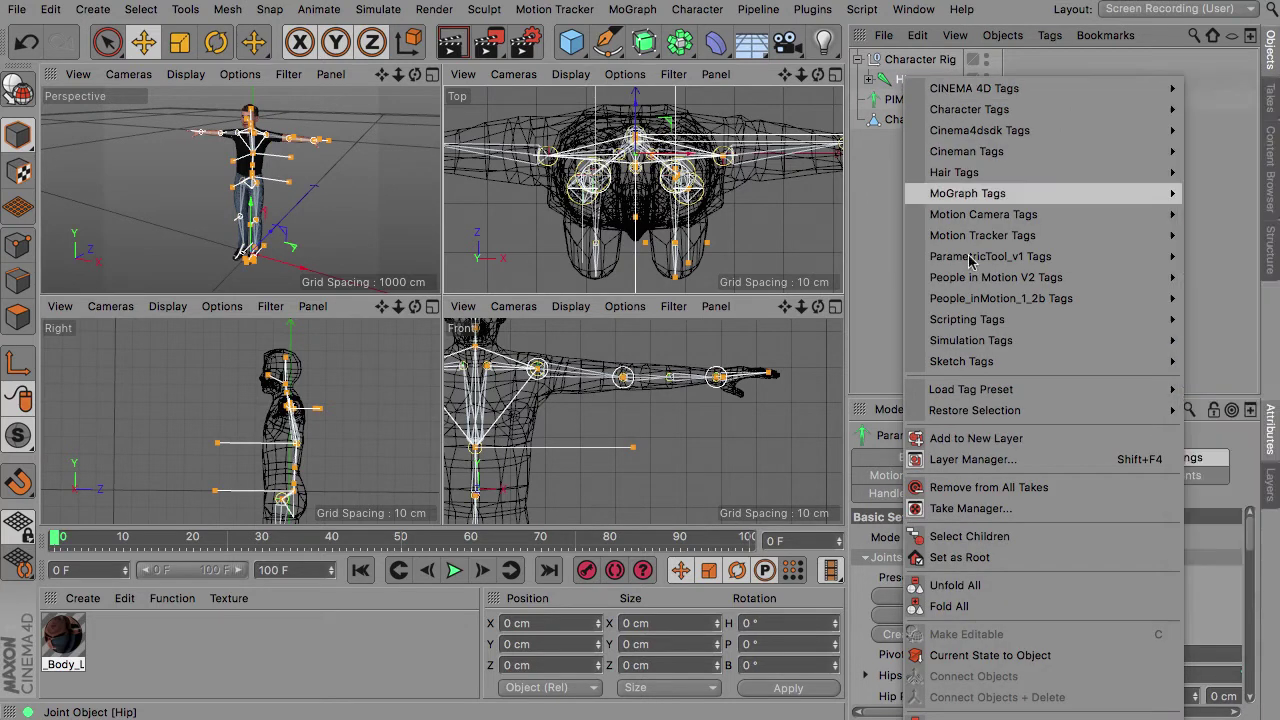
click(1020, 537)
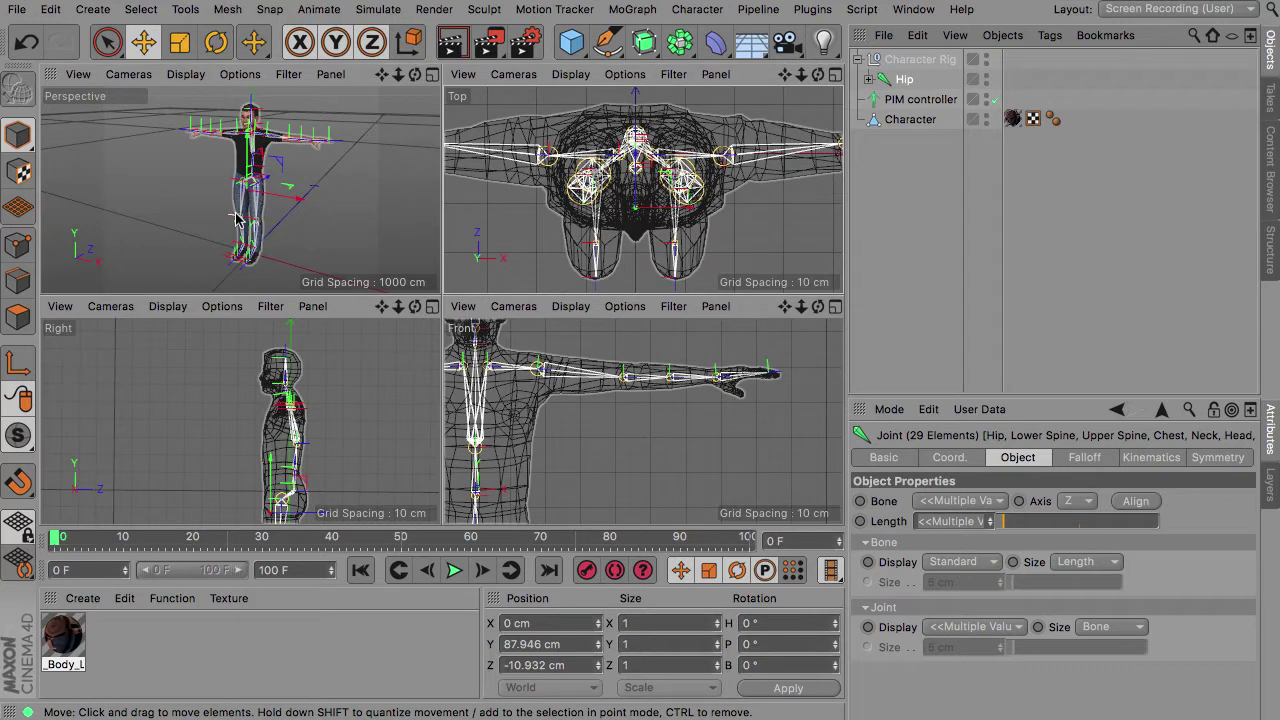
shift+click(916, 120)
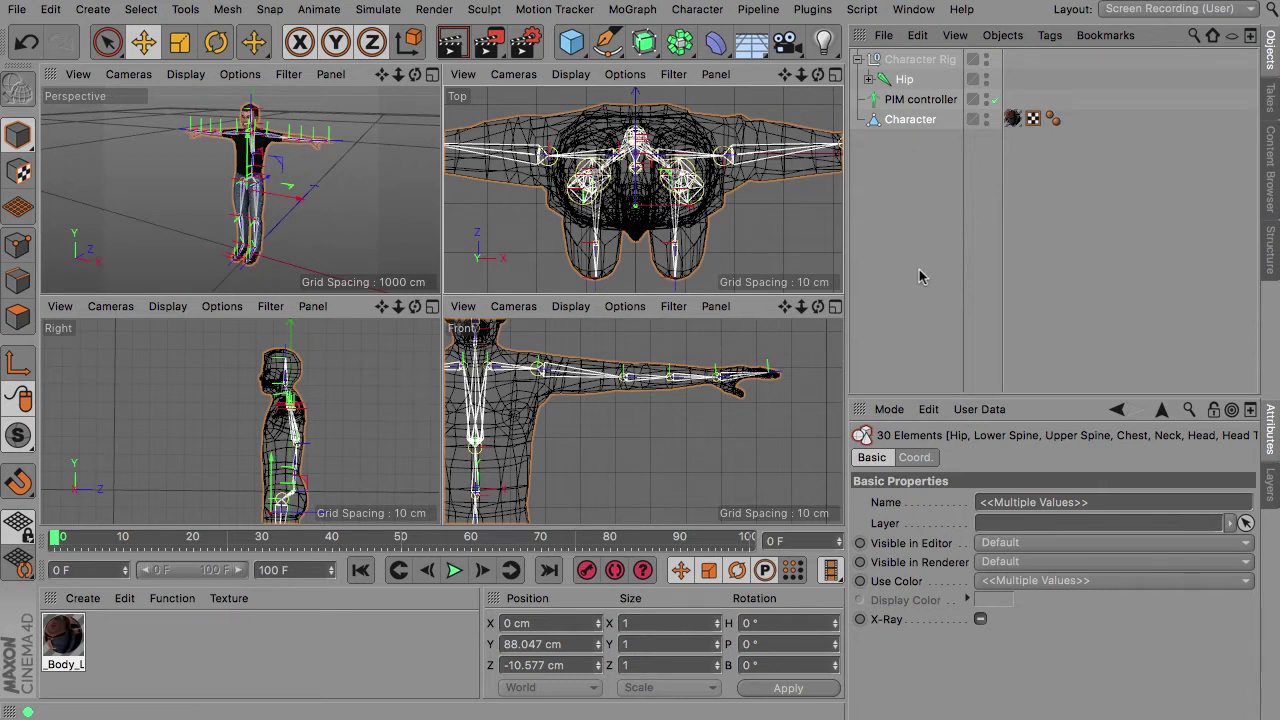
click(697, 10)
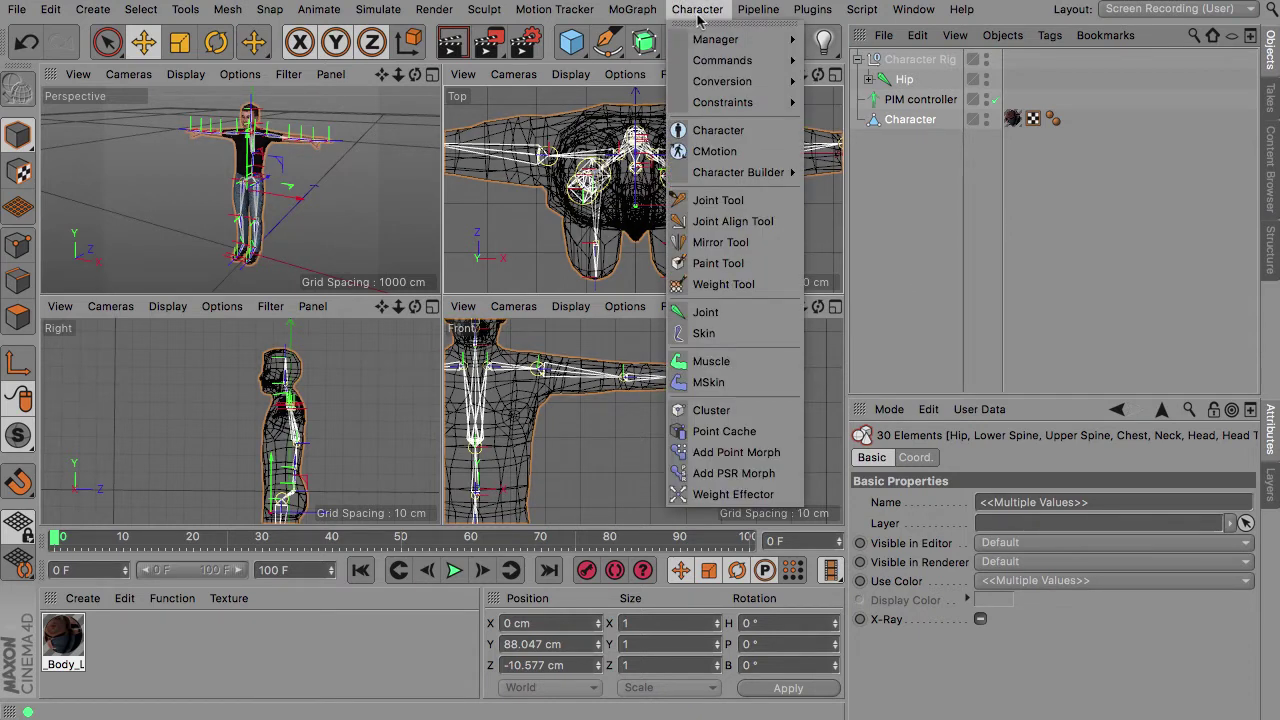
mouse_move(700, 63)
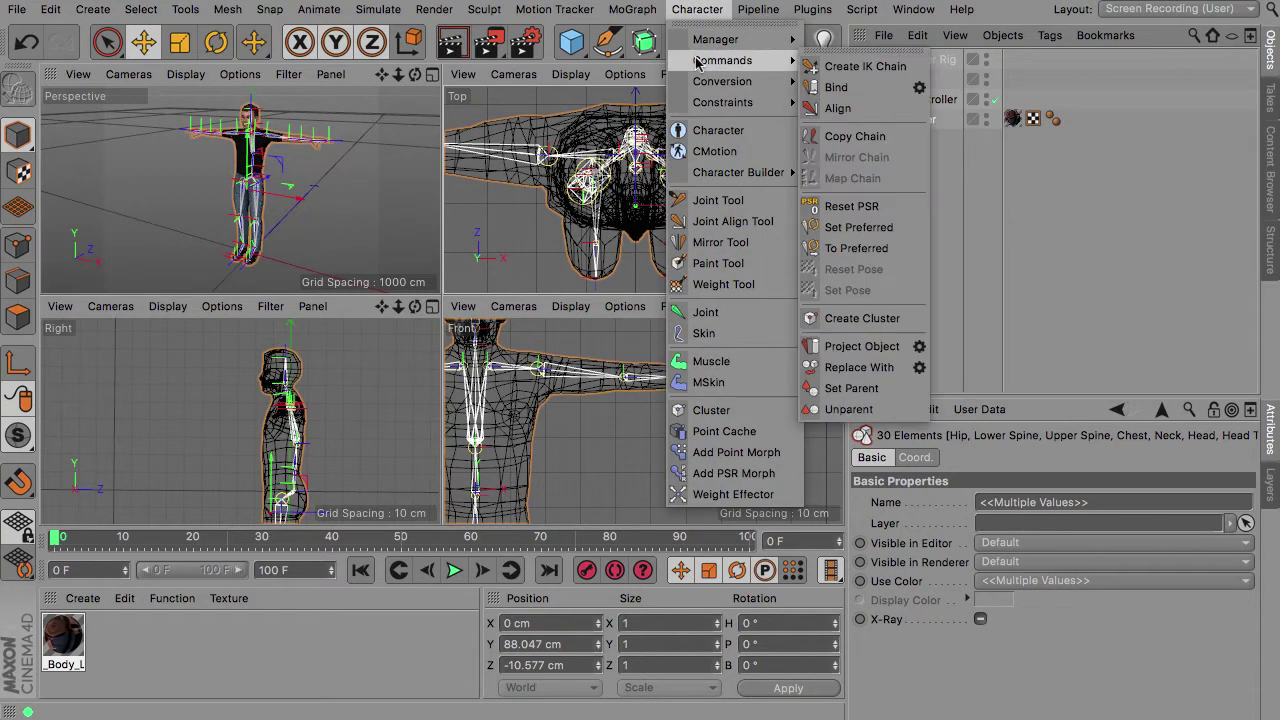
click(838, 88)
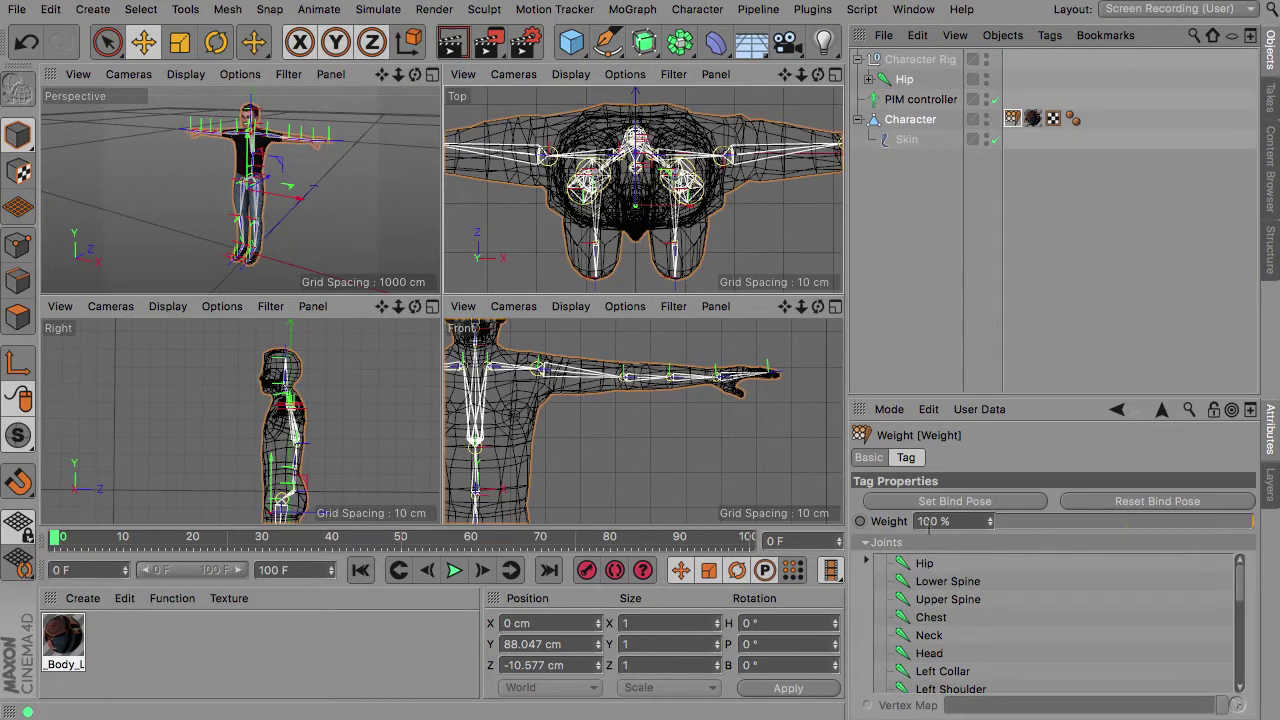
- Review the list of joints in the Character's Weight tag
scroll(1240, 590, down, 5)
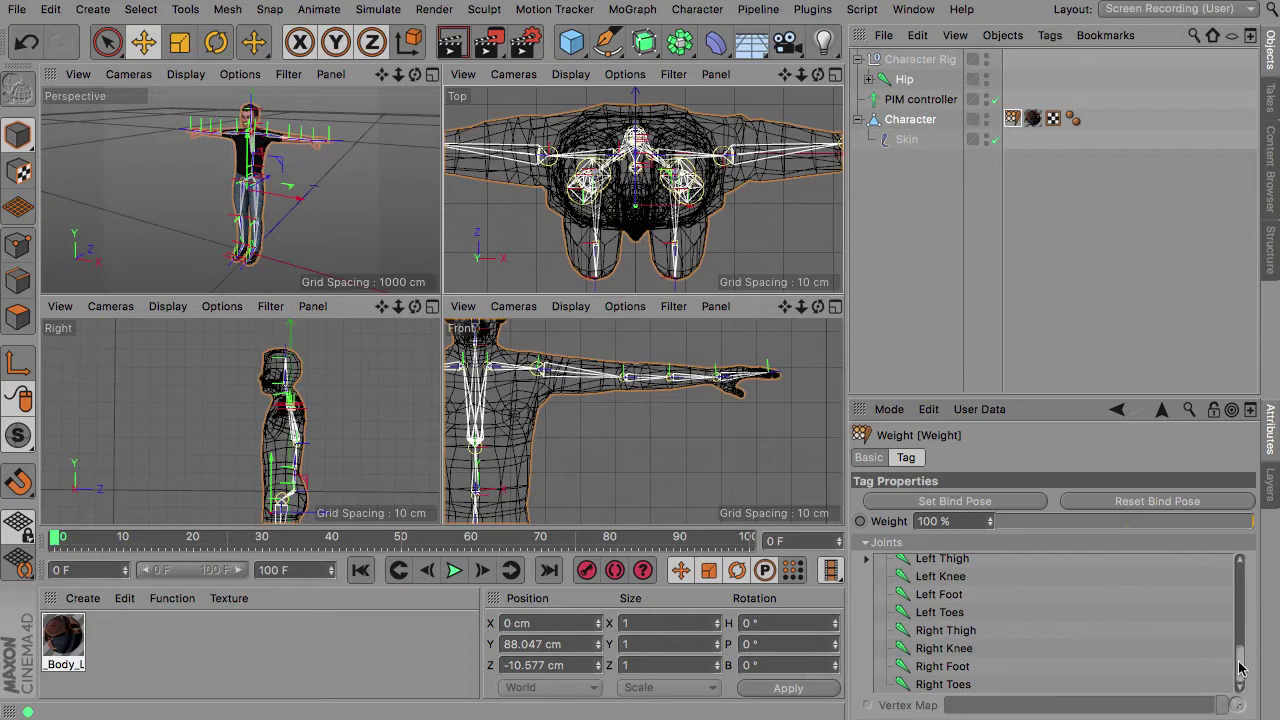
drag(1240, 650, 1238, 560)
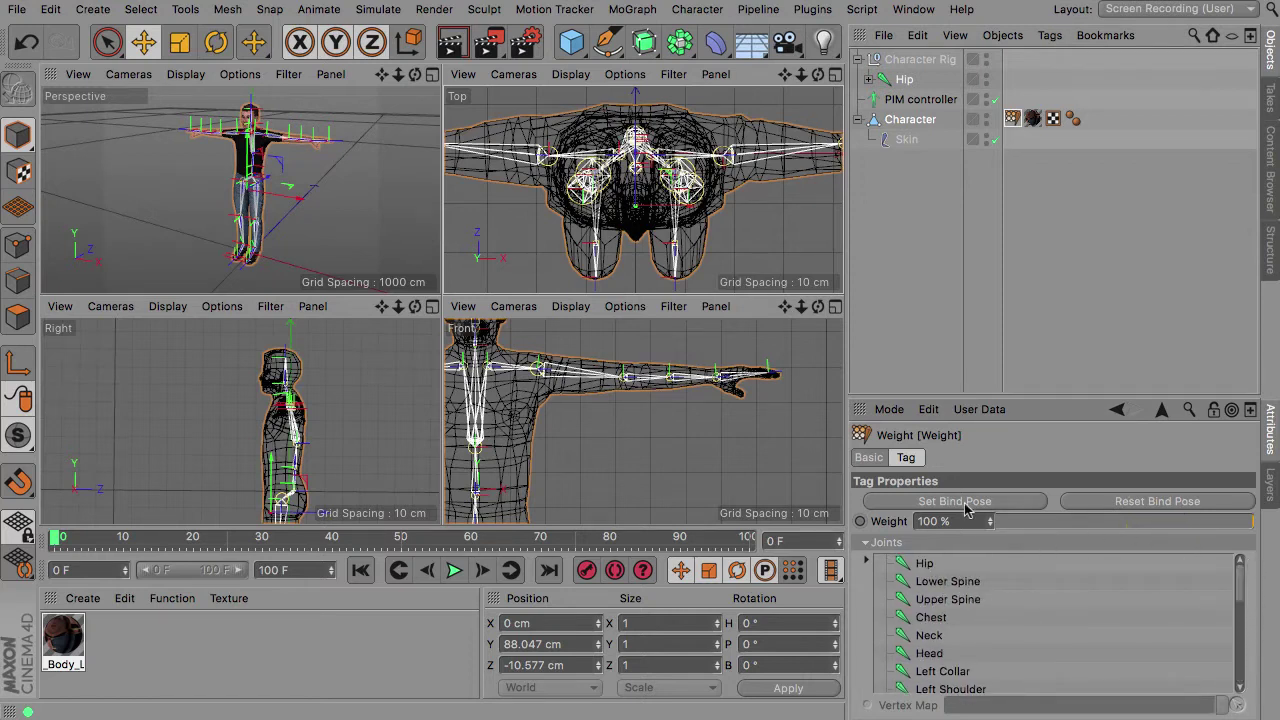
mouse_move(1245, 576)
mouse_down()
mouse_move(1244, 631)
mouse_move(1245, 571)
mouse_up()
- Open the Weight Tool from the Character's Weight tag, enlarge its joint list and display all joint weights on the mesh
double_click(1013, 122)
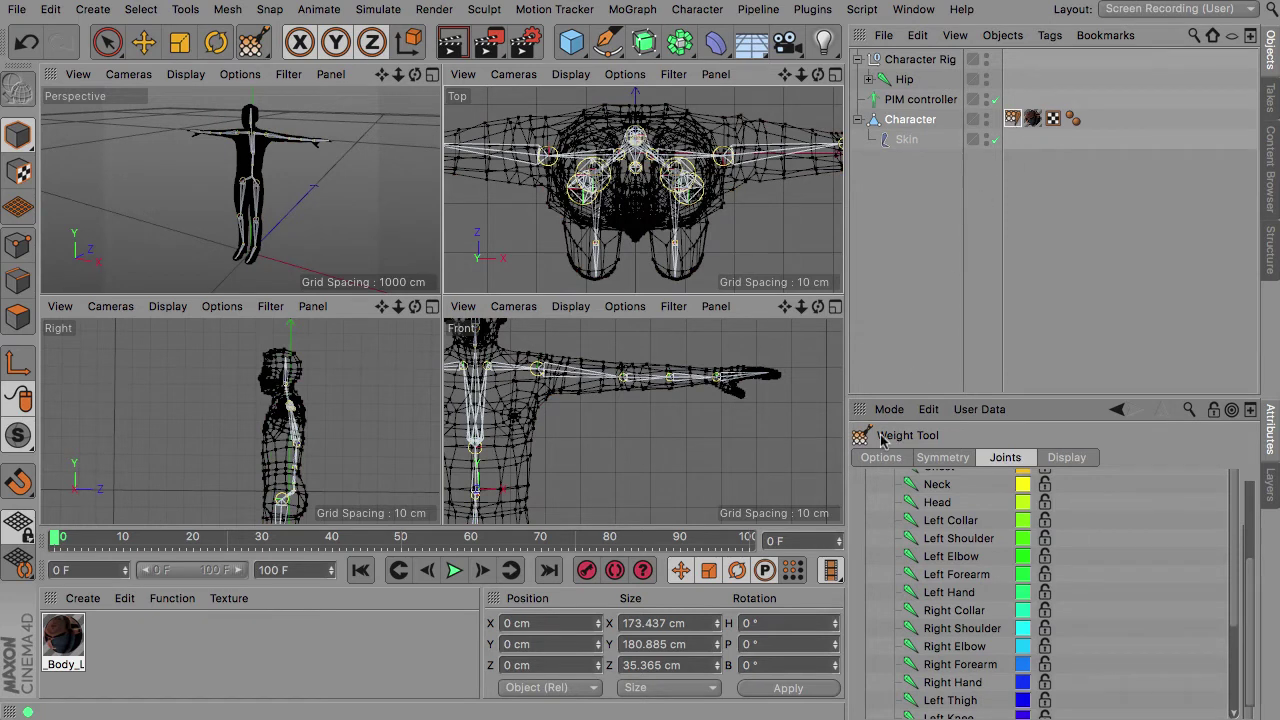
drag(1042, 397, 1064, 211)
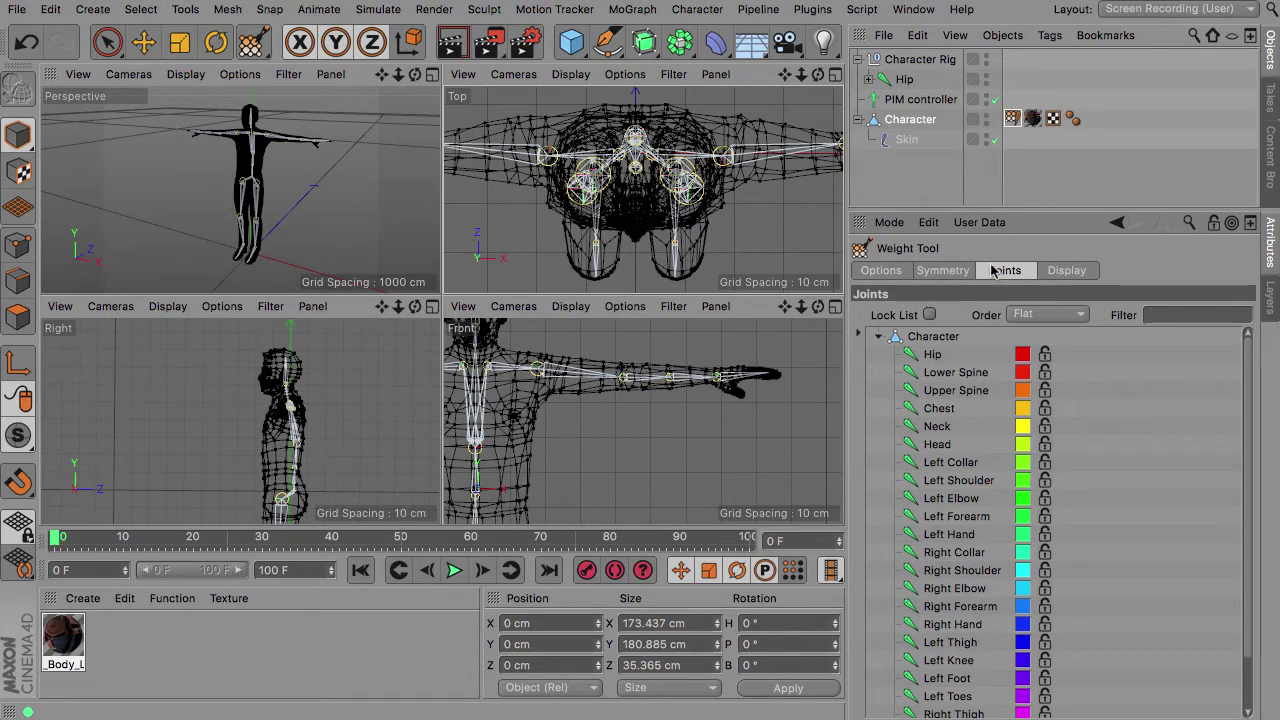
double_click(918, 336)
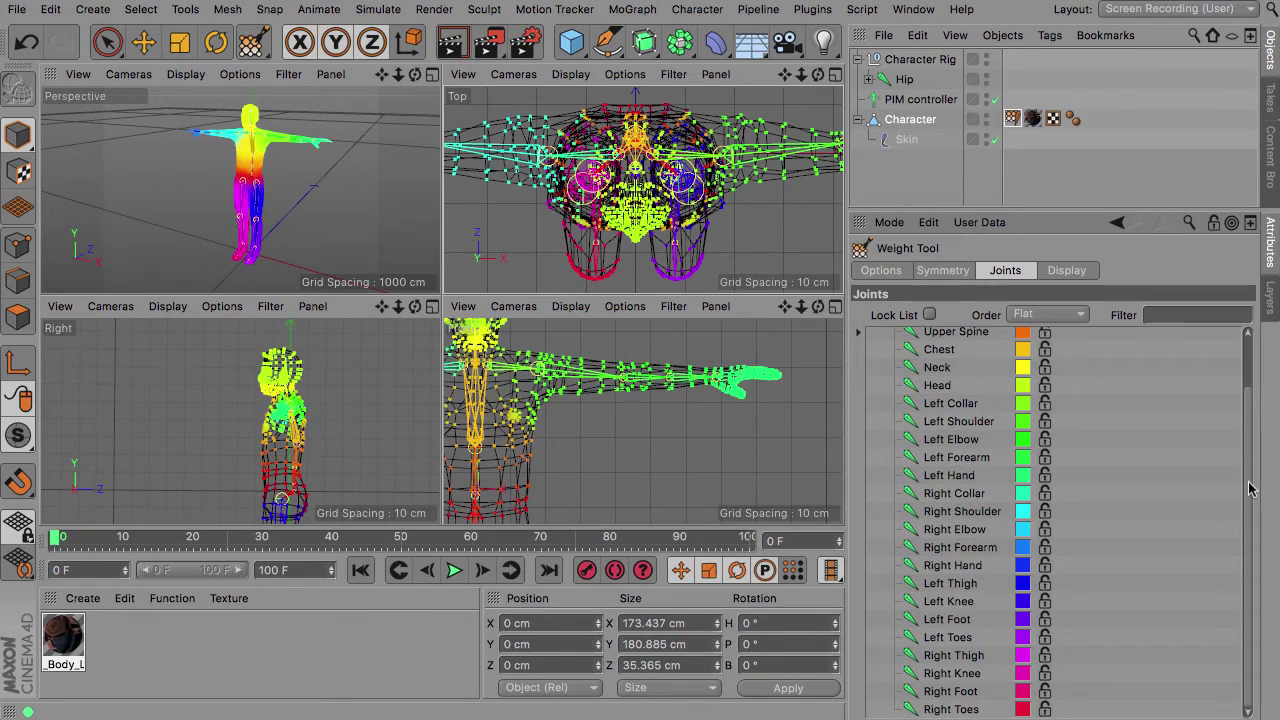
scroll(1250, 480, up, 3)
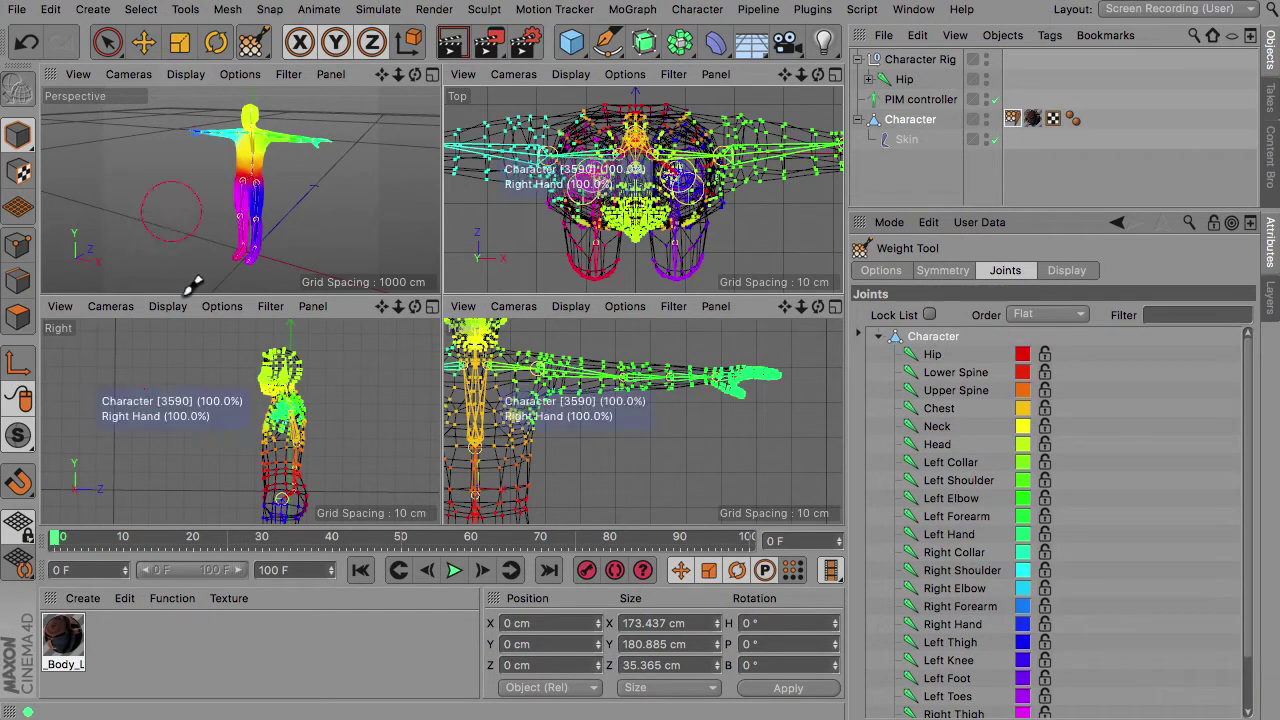
- Examine the weight colours across the whole body in the enlarged perspective view
click(432, 76)
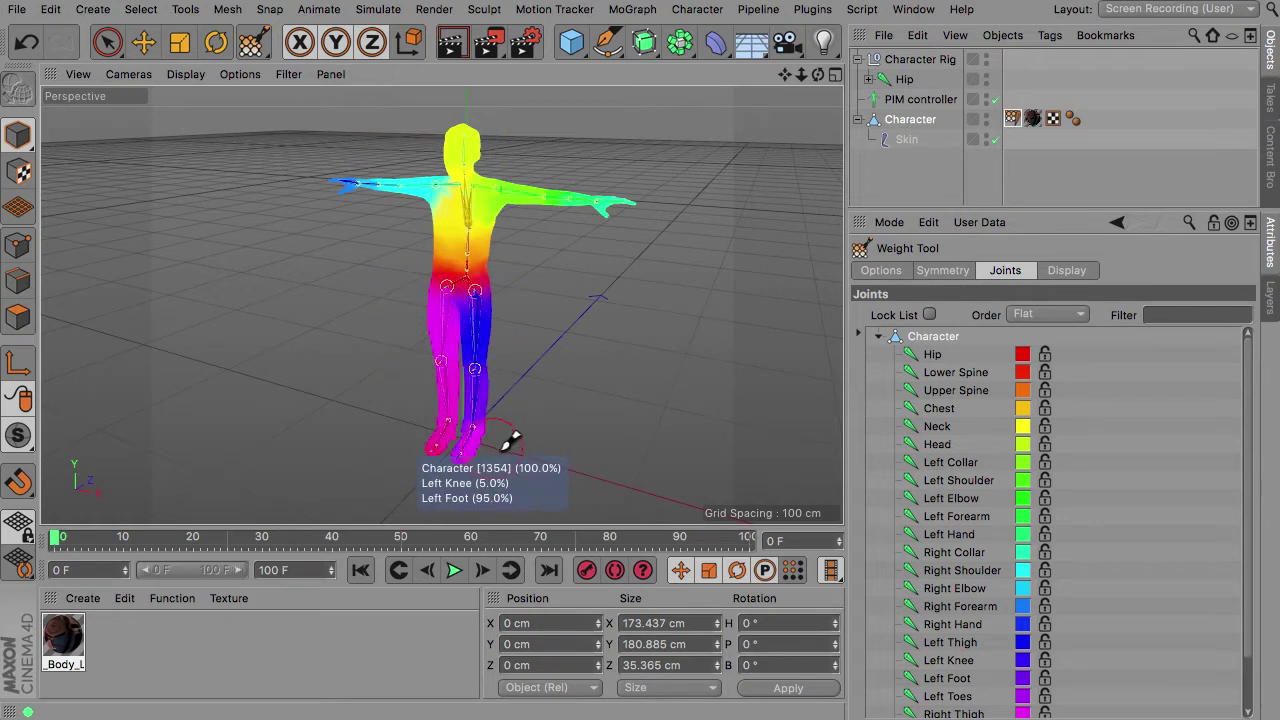
mouse_move(818, 75)
mouse_down()
mouse_move(1110, 77)
mouse_move(885, 75)
mouse_move(895, 62)
mouse_up()
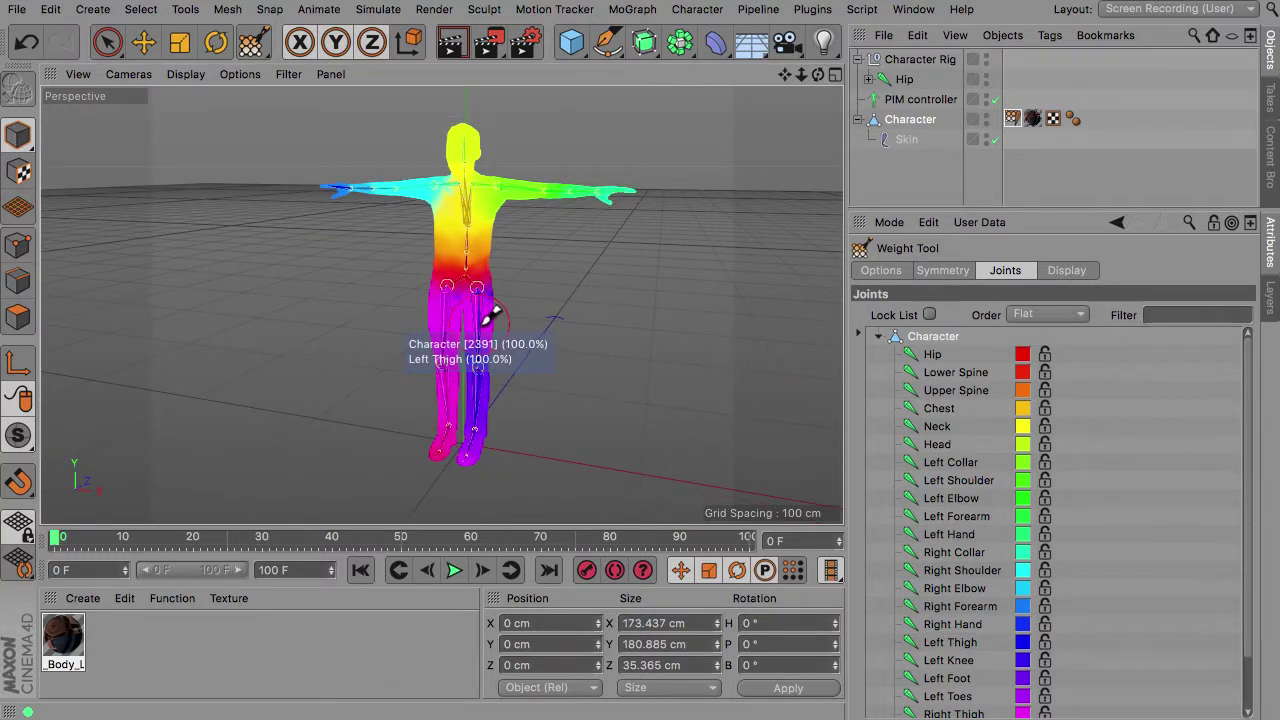
mouse_move(801, 76)
mouse_down()
mouse_move(812, 82)
mouse_move(785, 80)
mouse_move(812, 86)
mouse_move(805, 100)
mouse_up()
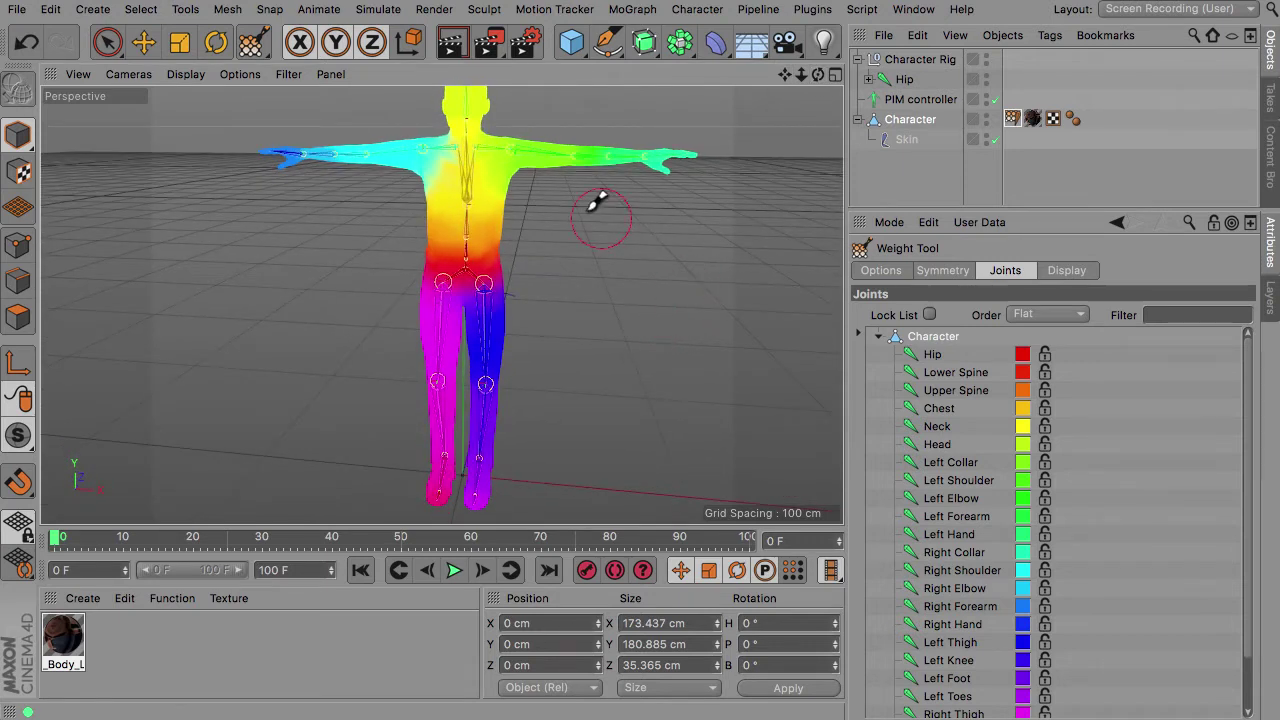
mouse_move(545, 140)
- Switch the mesh to point mode and display only the Left Shoulder joint's weights on the upper body
click(18, 245)
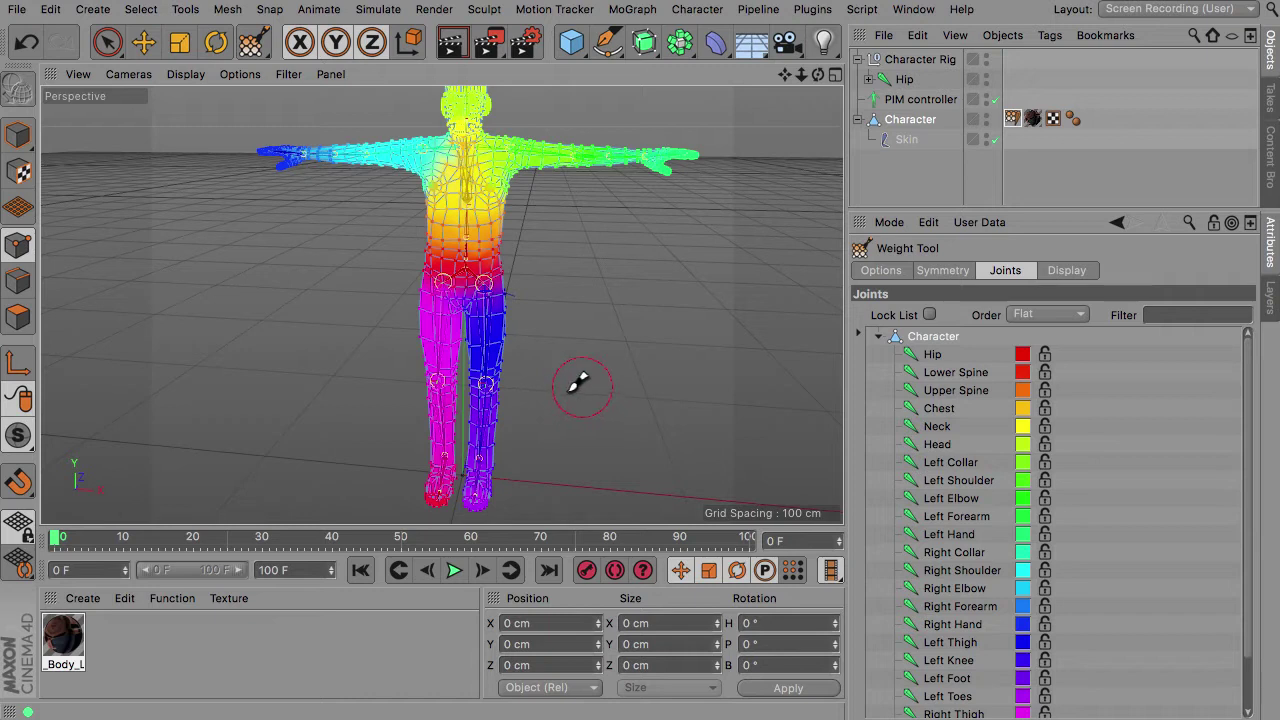
scroll(489, 178, up, 4)
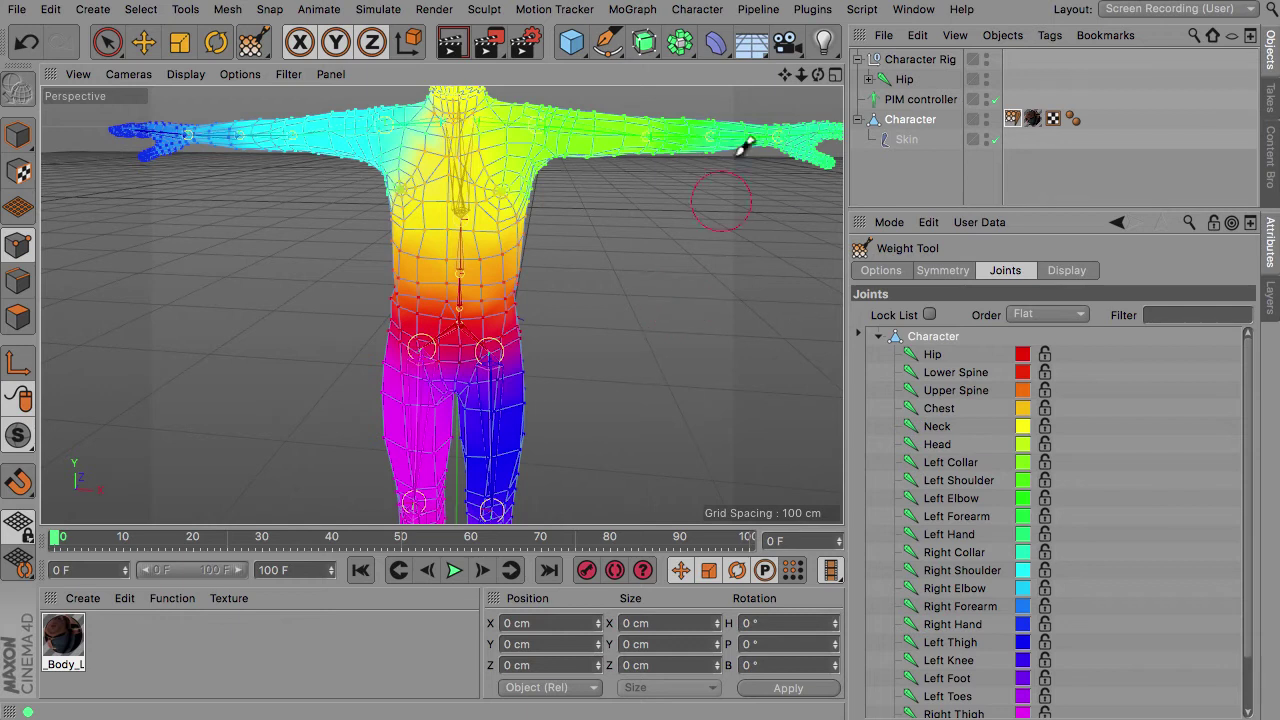
mouse_move(785, 75)
mouse_down()
mouse_move(764, 169)
mouse_move(762, 154)
mouse_up()
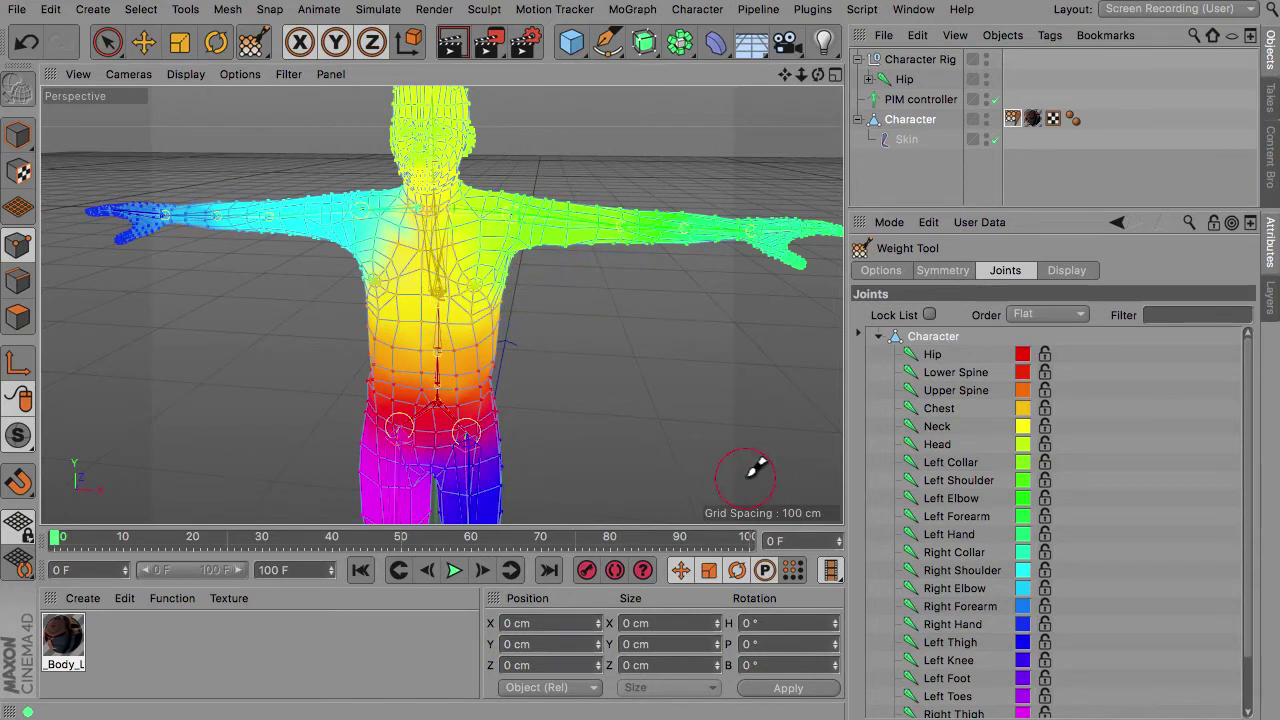
click(944, 482)
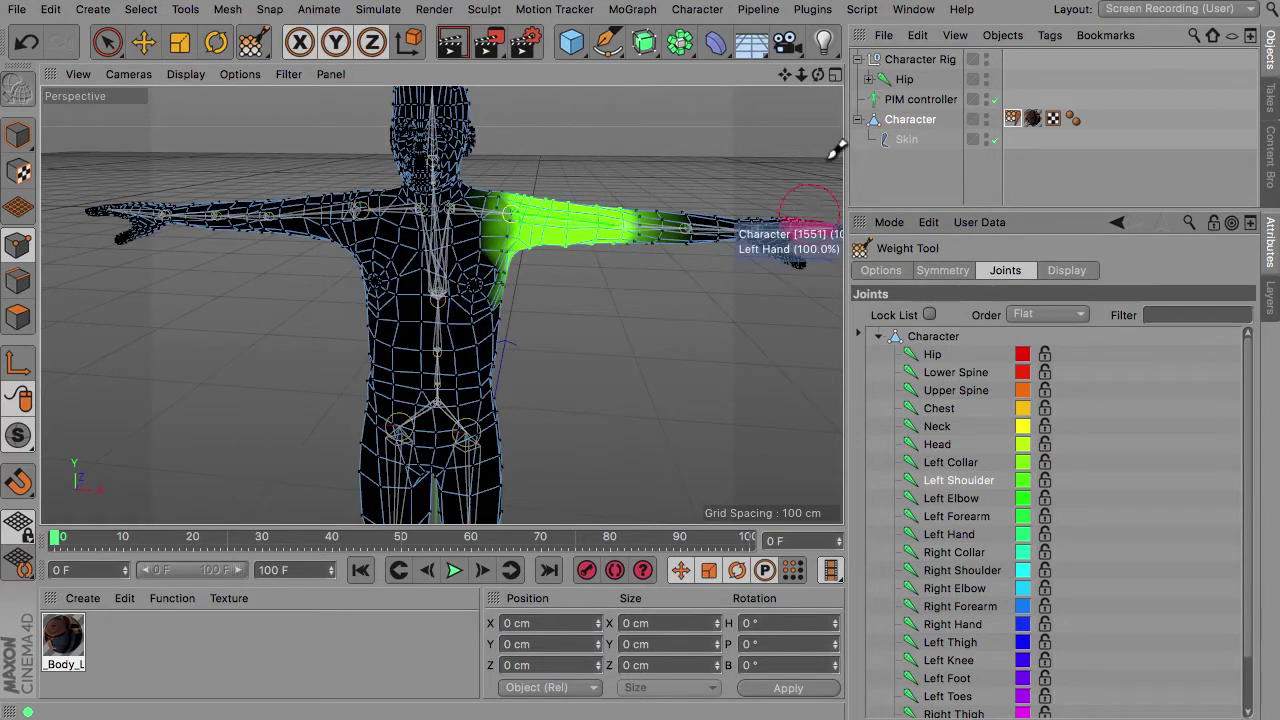
- Examine the Left Shoulder joint's weight influence along the upper arm, around the armpit and down the side of the chest
drag(817, 75, 862, 183)
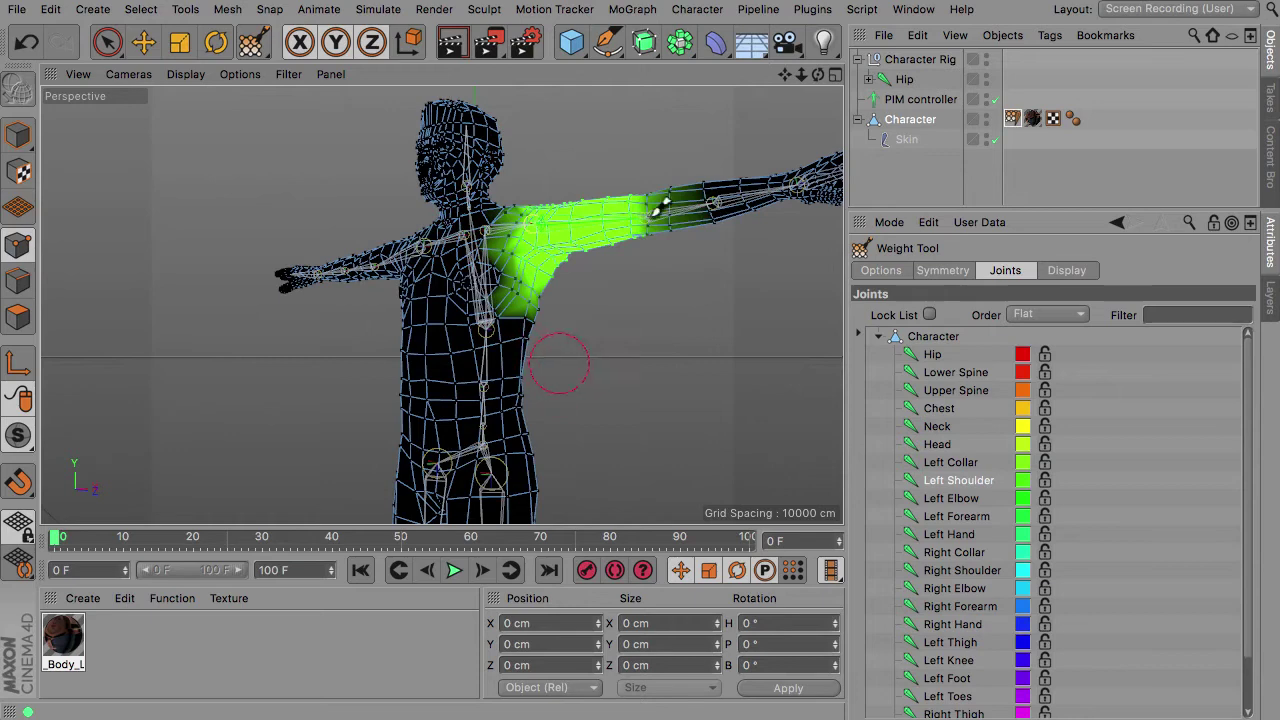
drag(785, 75, 712, 63)
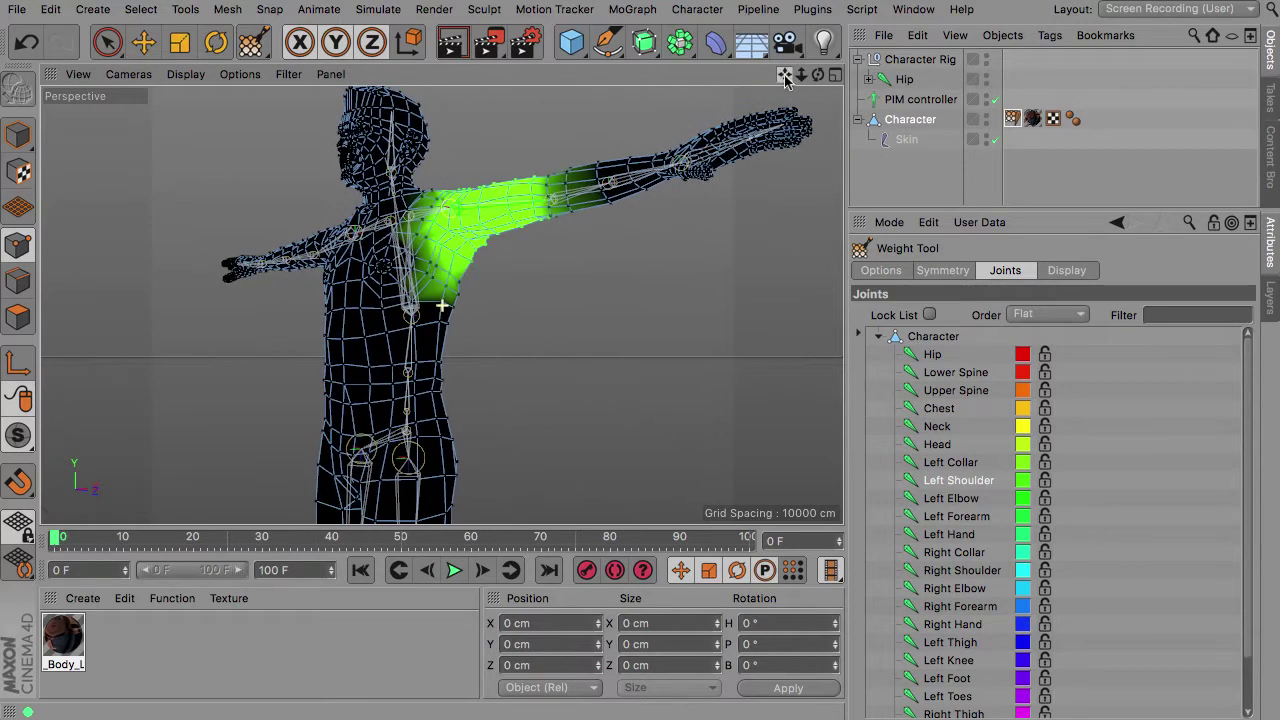
drag(818, 75, 725, 72)
drag(441, 305, 441, 305)
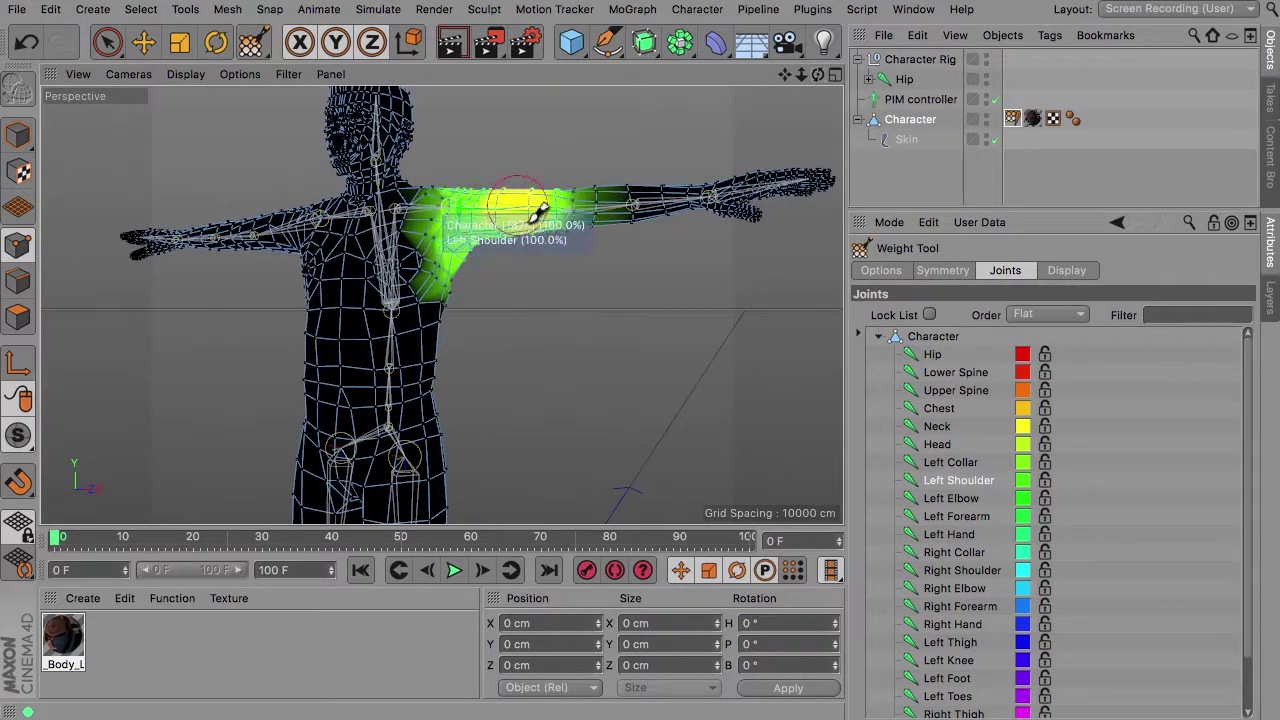
right_drag(785, 76, 828, 76)
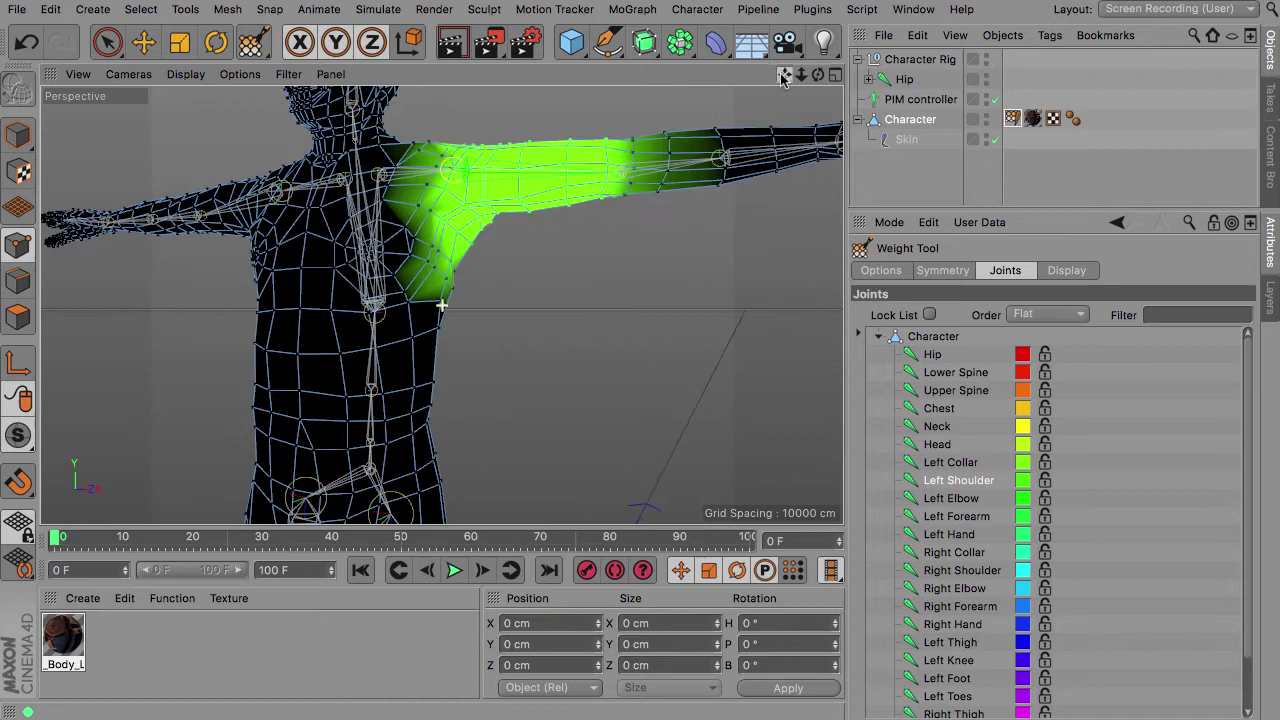
drag(785, 76, 755, 115)
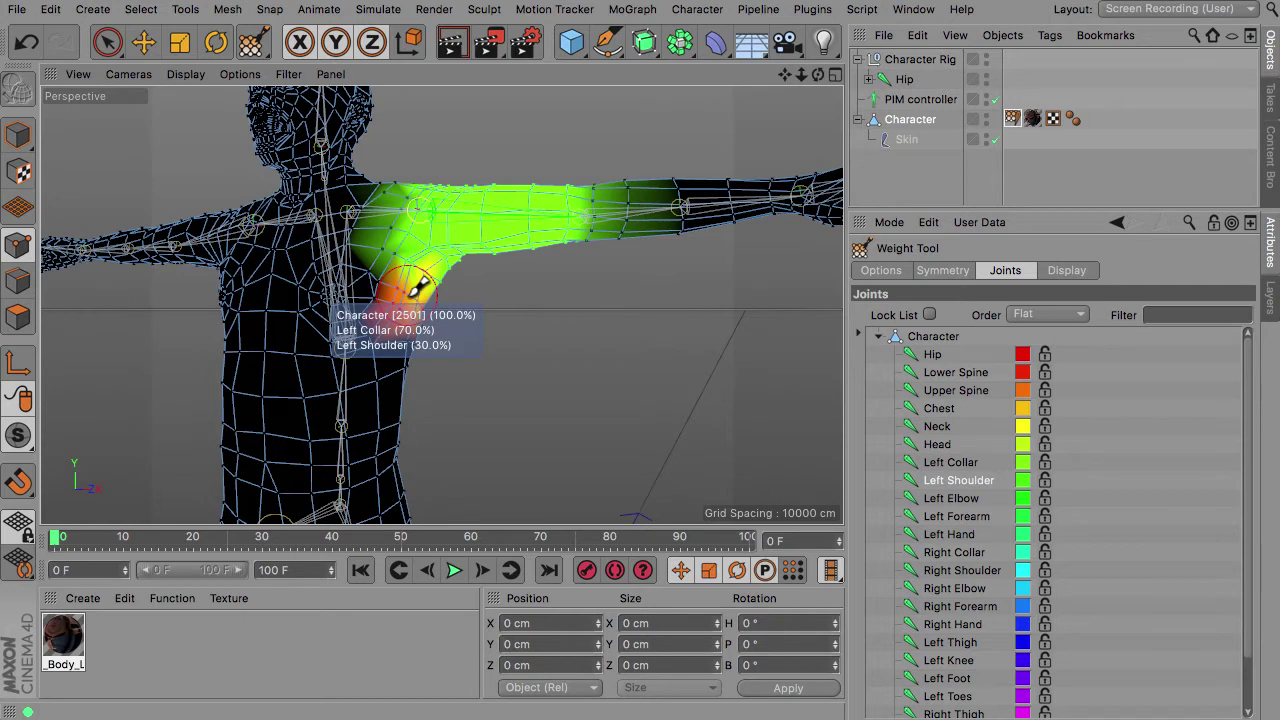
mouse_move(417, 284)
mouse_down()
mouse_move(404, 295)
mouse_move(402, 263)
mouse_up()
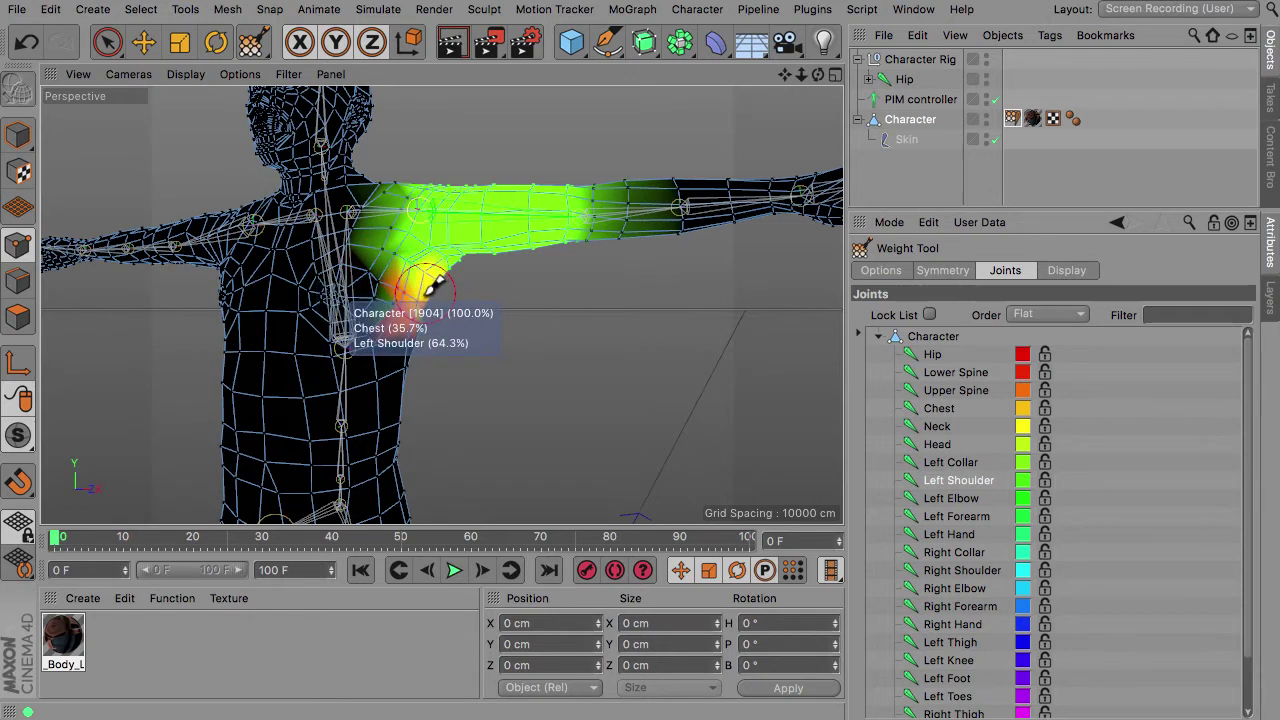
drag(408, 275, 400, 272)
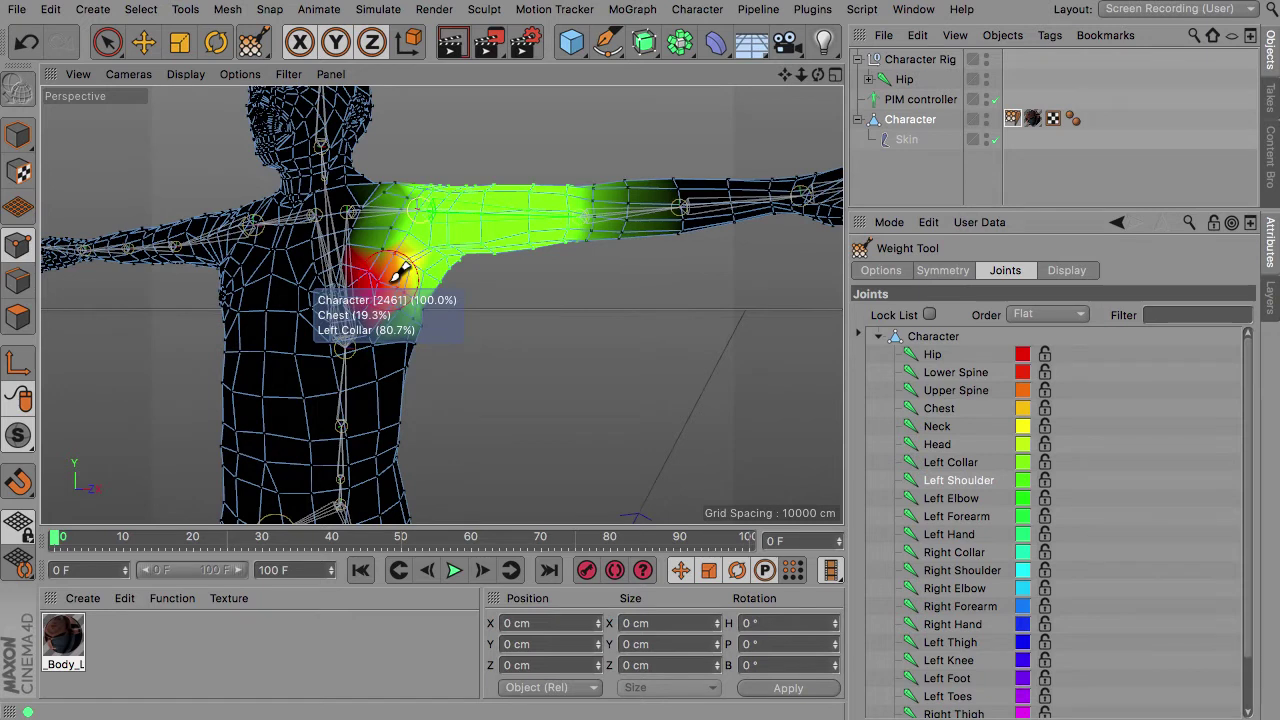
drag(400, 272, 410, 285)
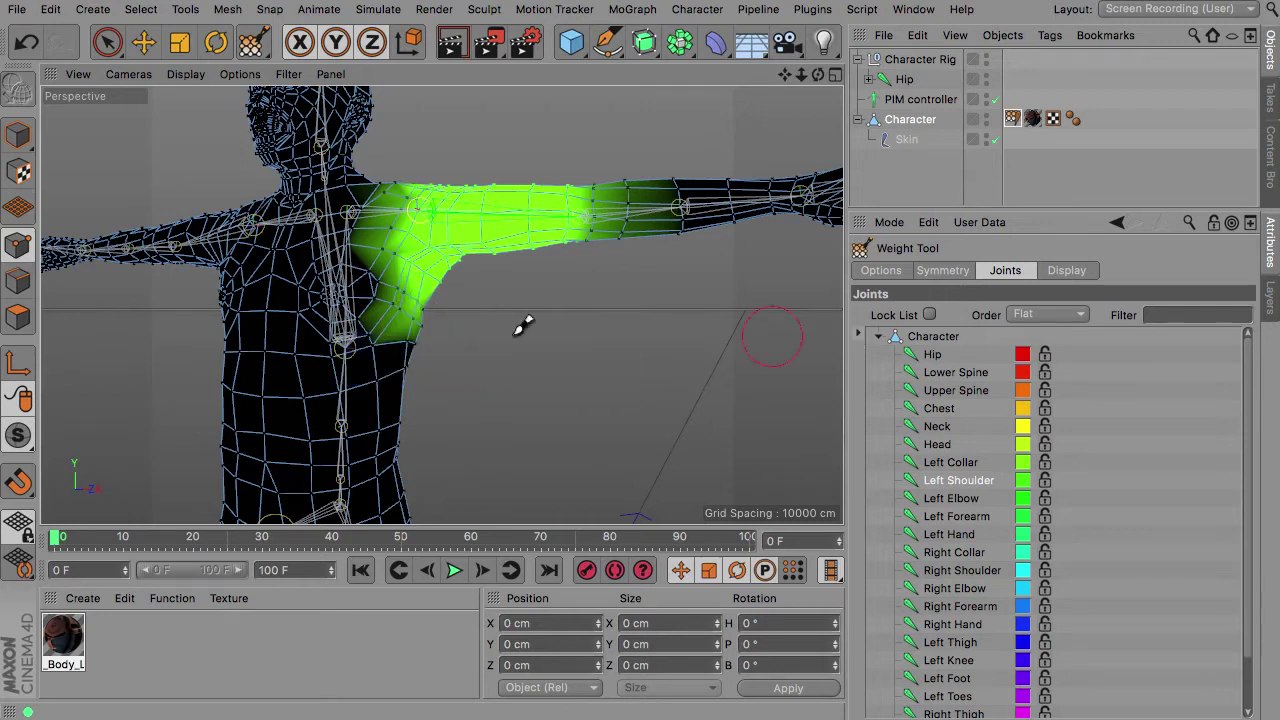
- Set the Weight Tool to Erase mode and erase the Left Shoulder influence from the ribs below the left armpit
click(883, 271)
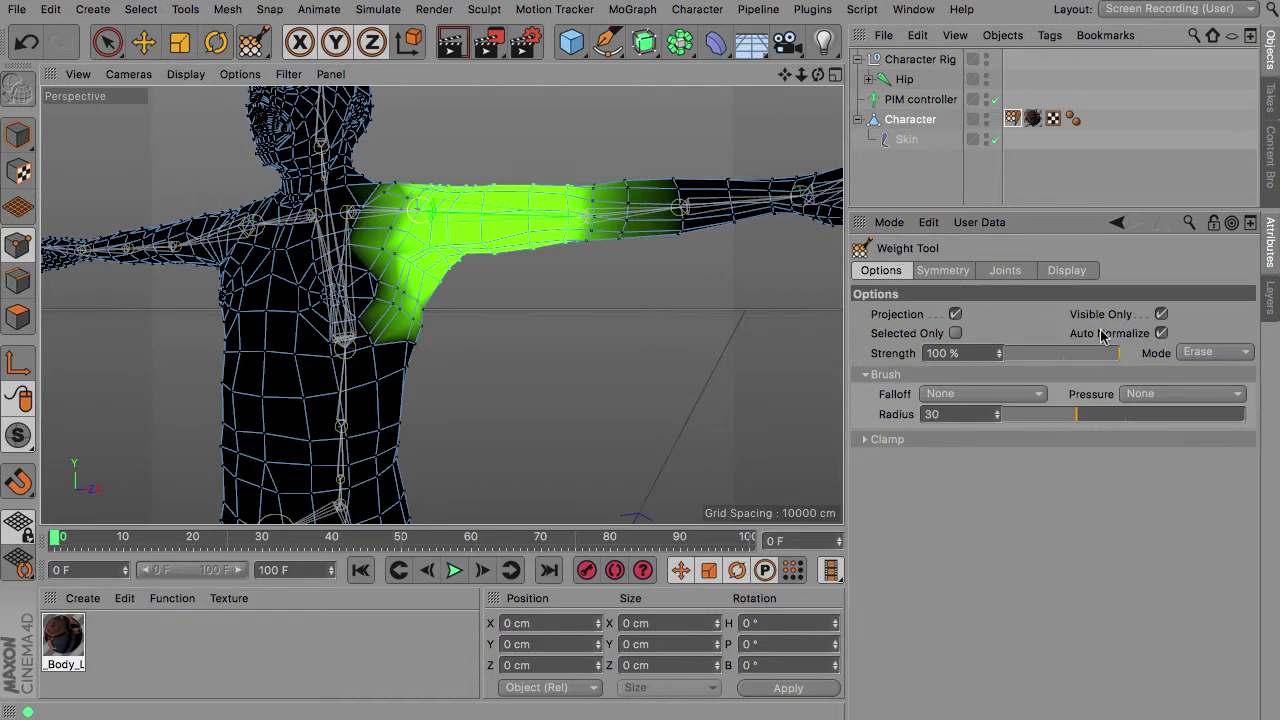
click(1215, 356)
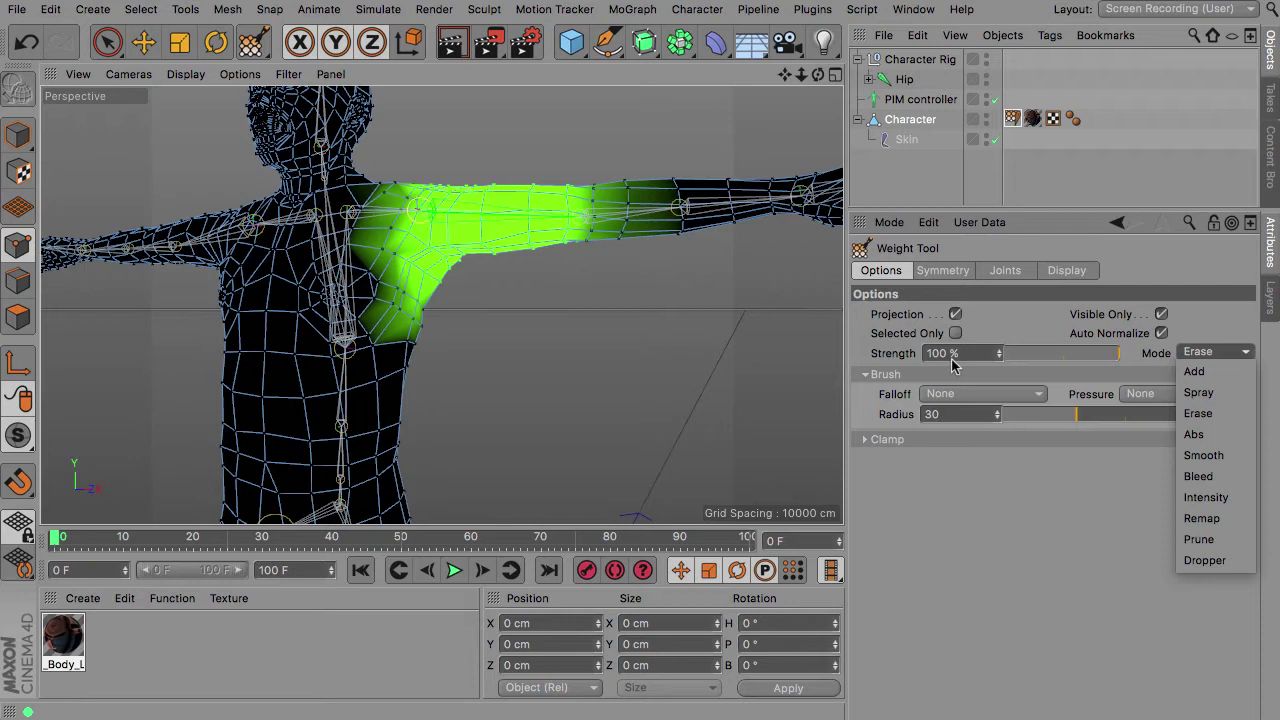
click(1218, 421)
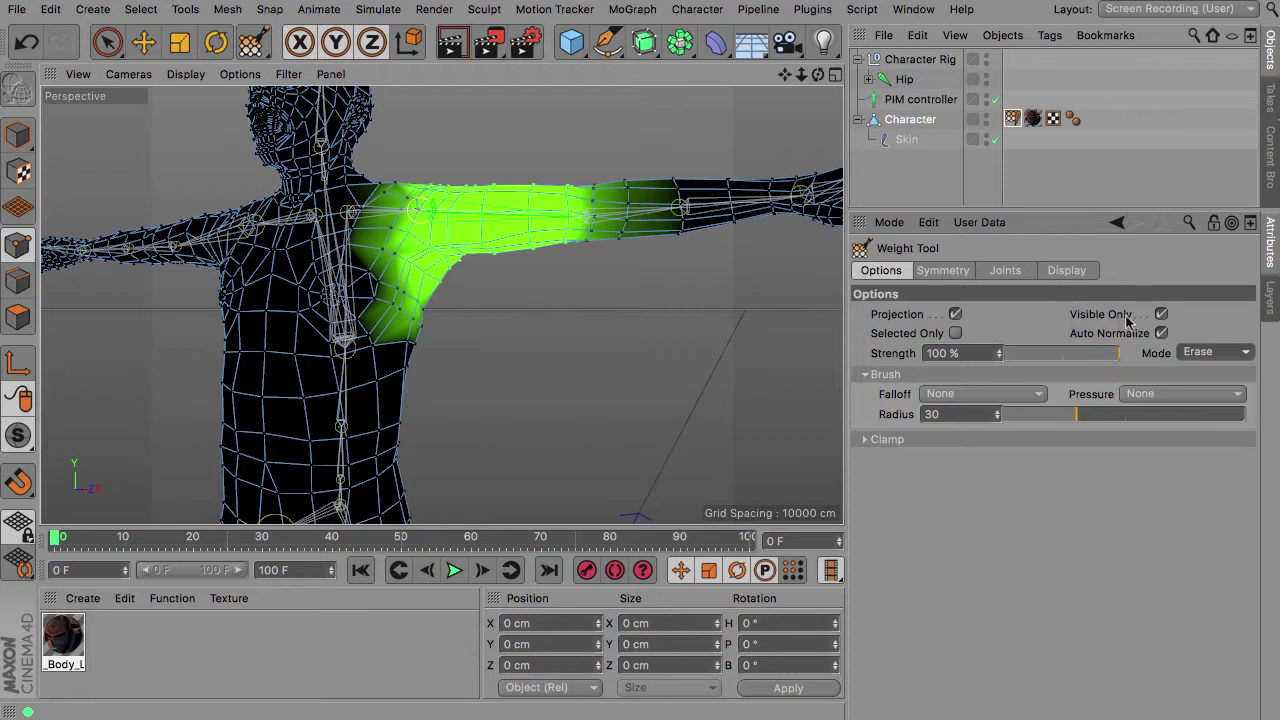
drag(483, 287, 415, 290)
drag(423, 300, 418, 288)
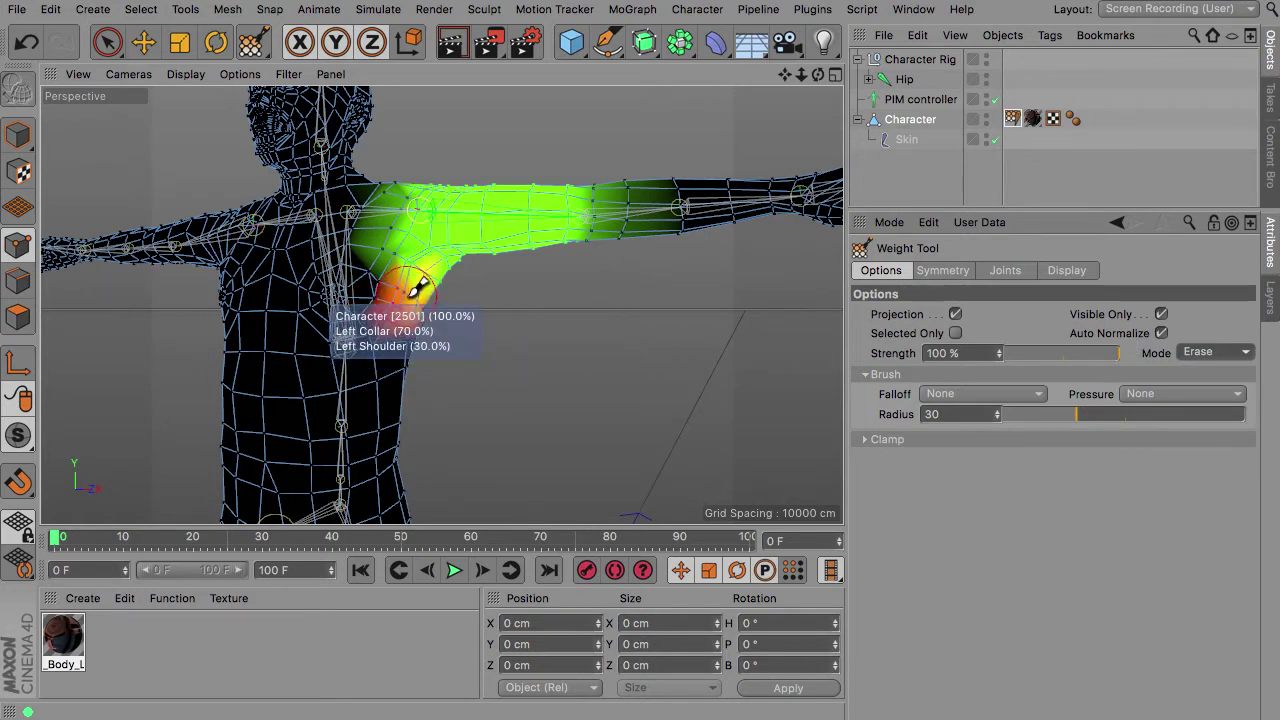
mouse_move(418, 288)
mouse_down()
mouse_move(373, 270)
mouse_move(410, 292)
mouse_move(436, 289)
mouse_move(392, 277)
mouse_move(443, 283)
mouse_move(380, 278)
mouse_move(440, 284)
mouse_move(363, 255)
mouse_move(420, 297)
mouse_move(403, 314)
mouse_move(415, 320)
mouse_up()
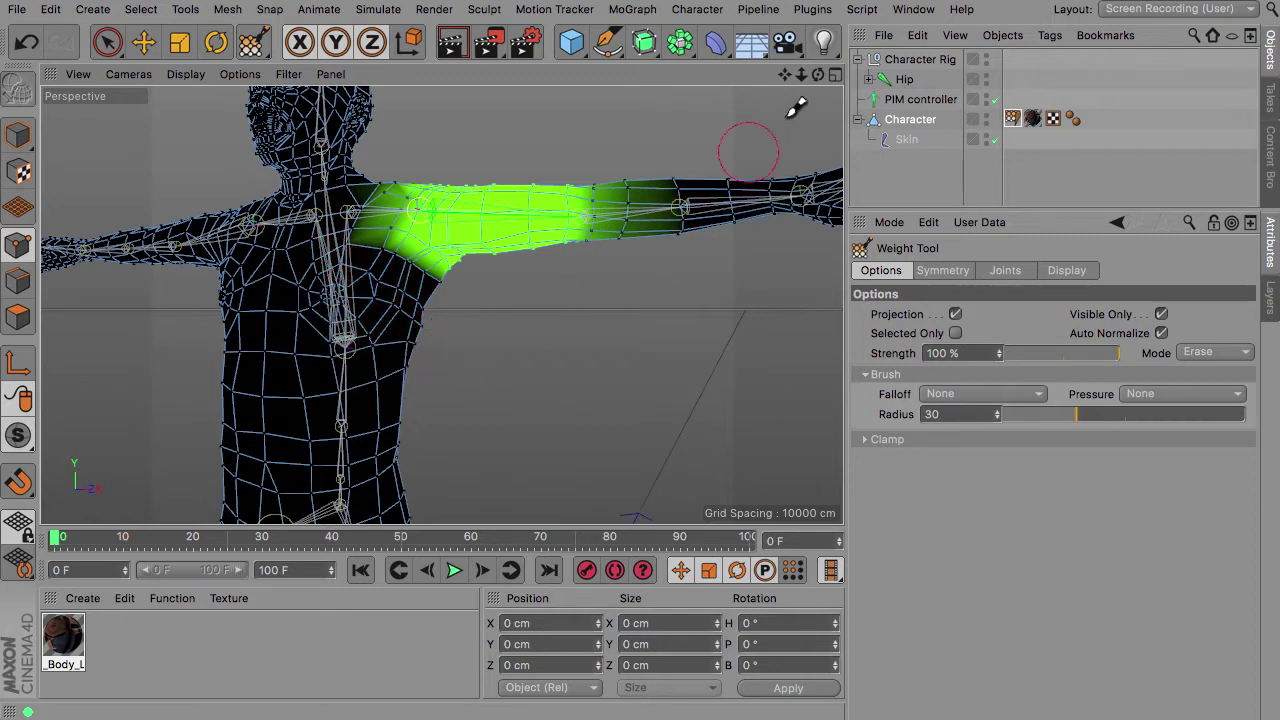
- Erase the Left Shoulder influence that extends past the left elbow, on both the back and front of the arm
drag(818, 75, 515, 92)
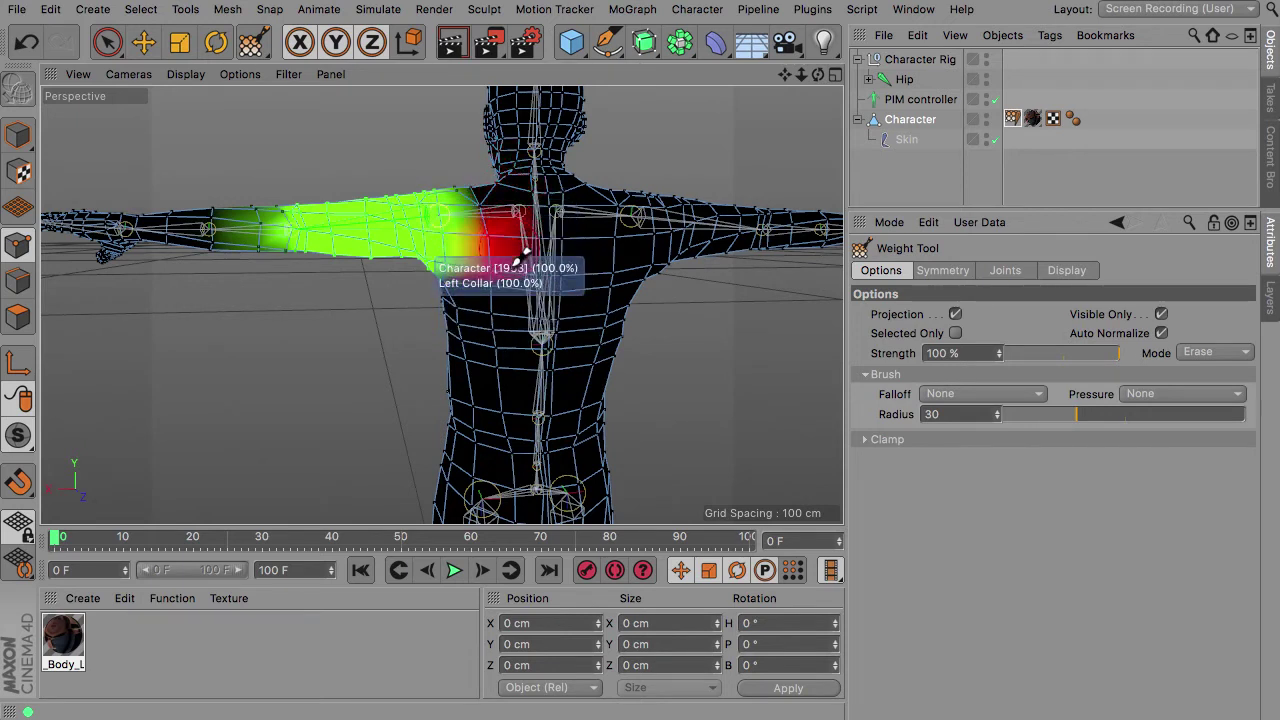
drag(234, 272, 251, 166)
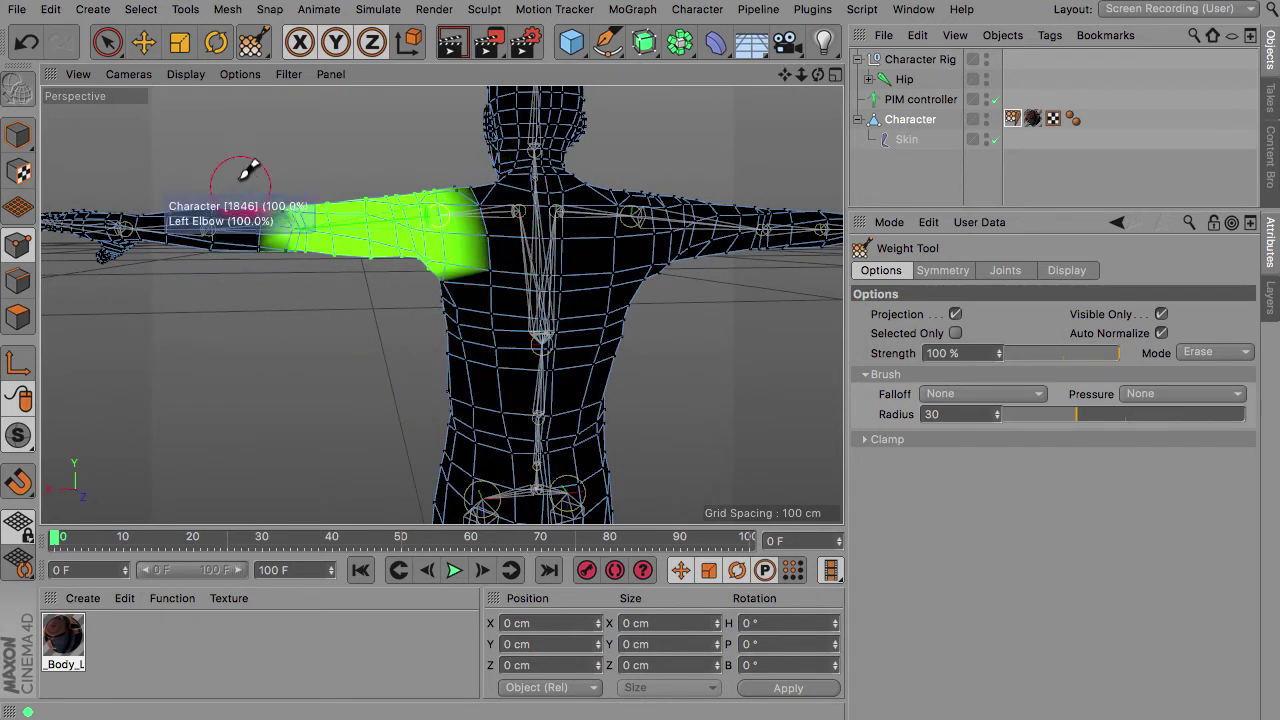
drag(817, 76, 720, 78)
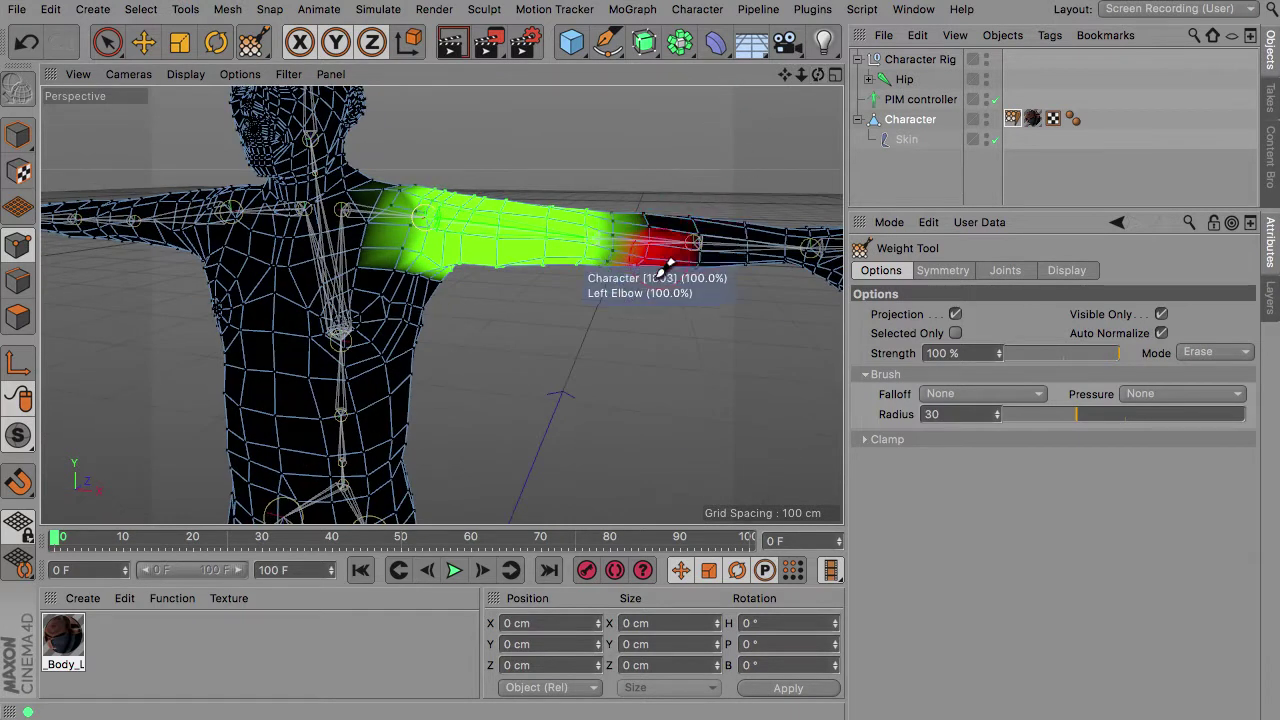
drag(666, 217, 729, 189)
mouse_move(818, 78)
mouse_down()
mouse_move(788, 156)
mouse_move(790, 45)
mouse_move(800, 66)
mouse_up()
drag(440, 303, 508, 183)
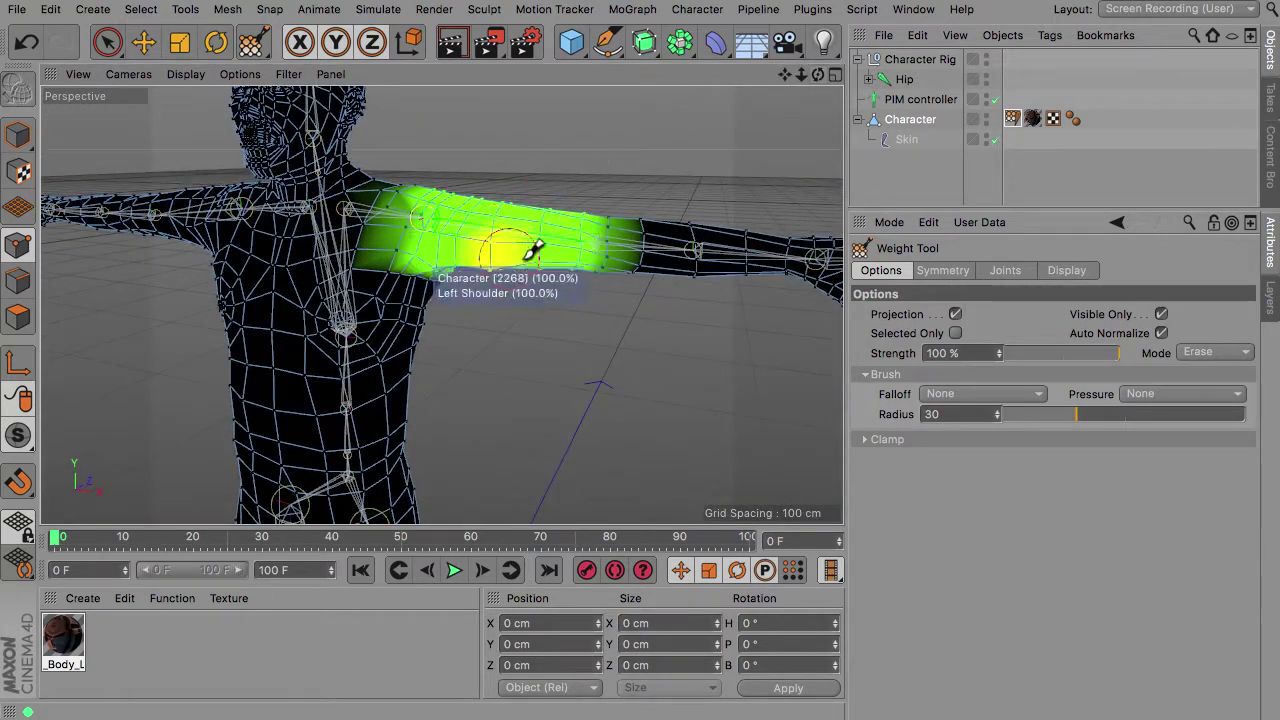
drag(785, 76, 768, 14)
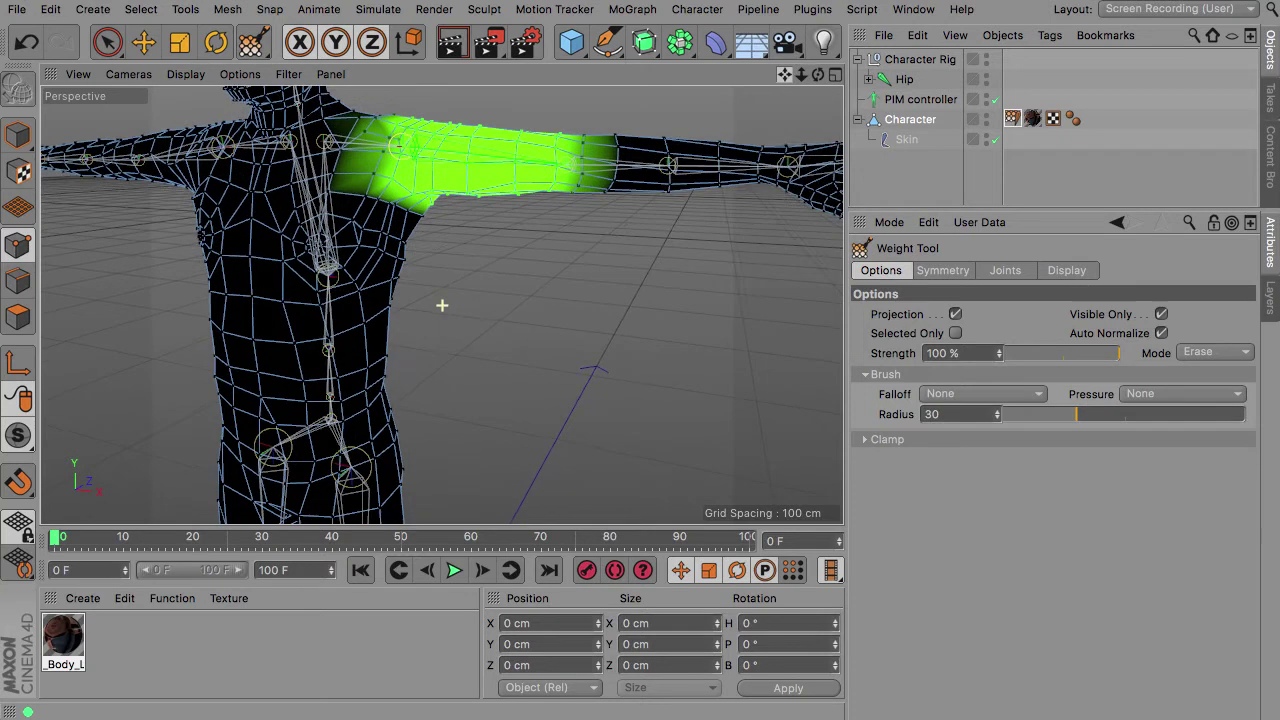
- Check the weights of the Left Elbow, Left Forearm and Left Hand joints one after another on the mesh
click(1006, 271)
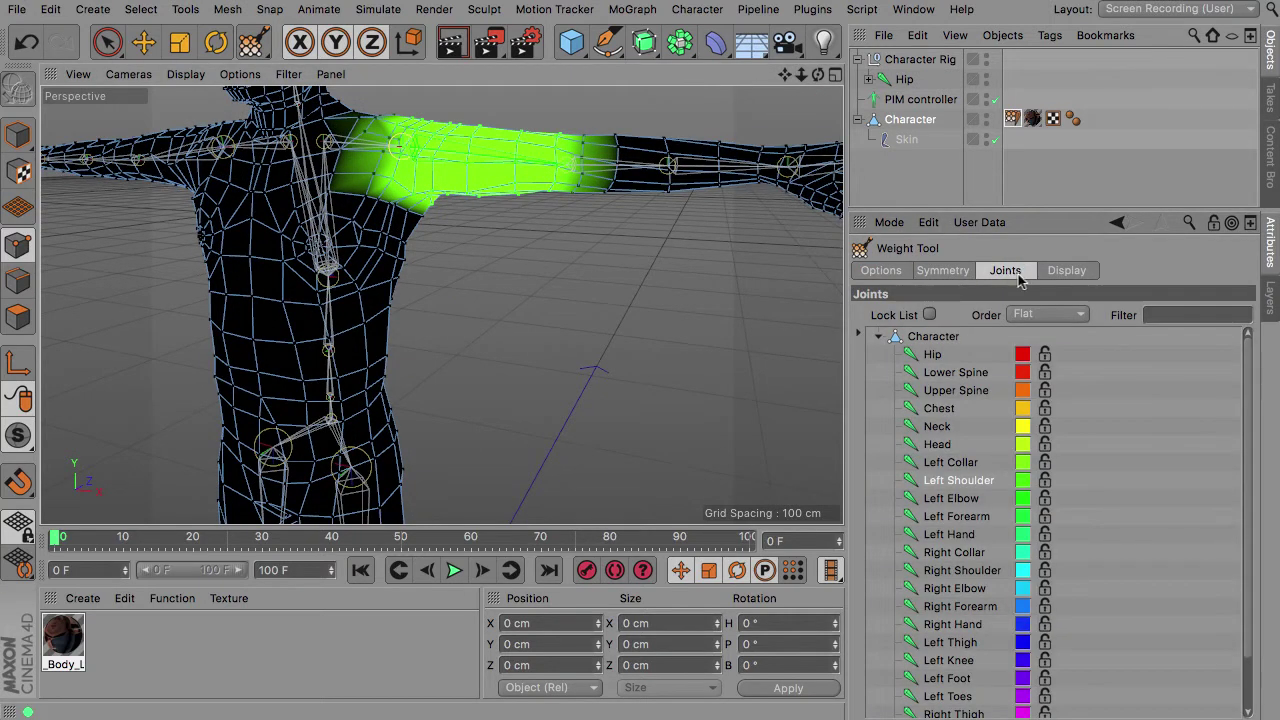
click(962, 499)
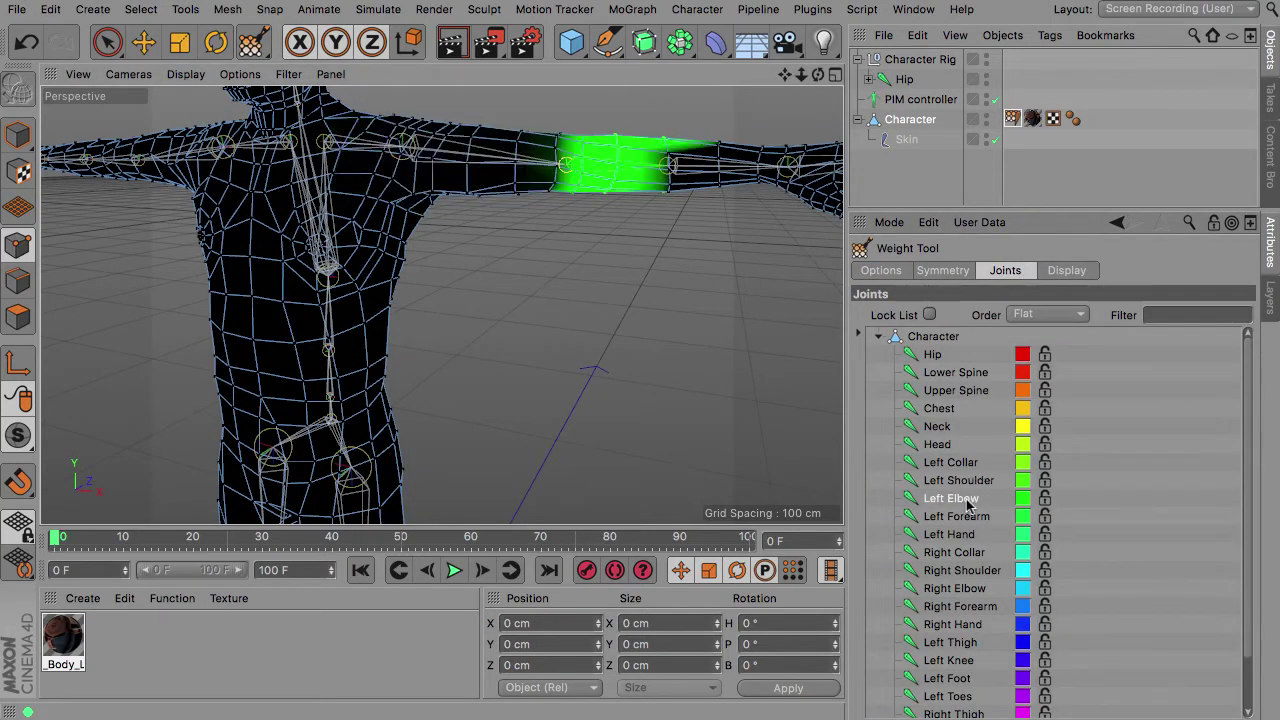
drag(817, 76, 443, 300)
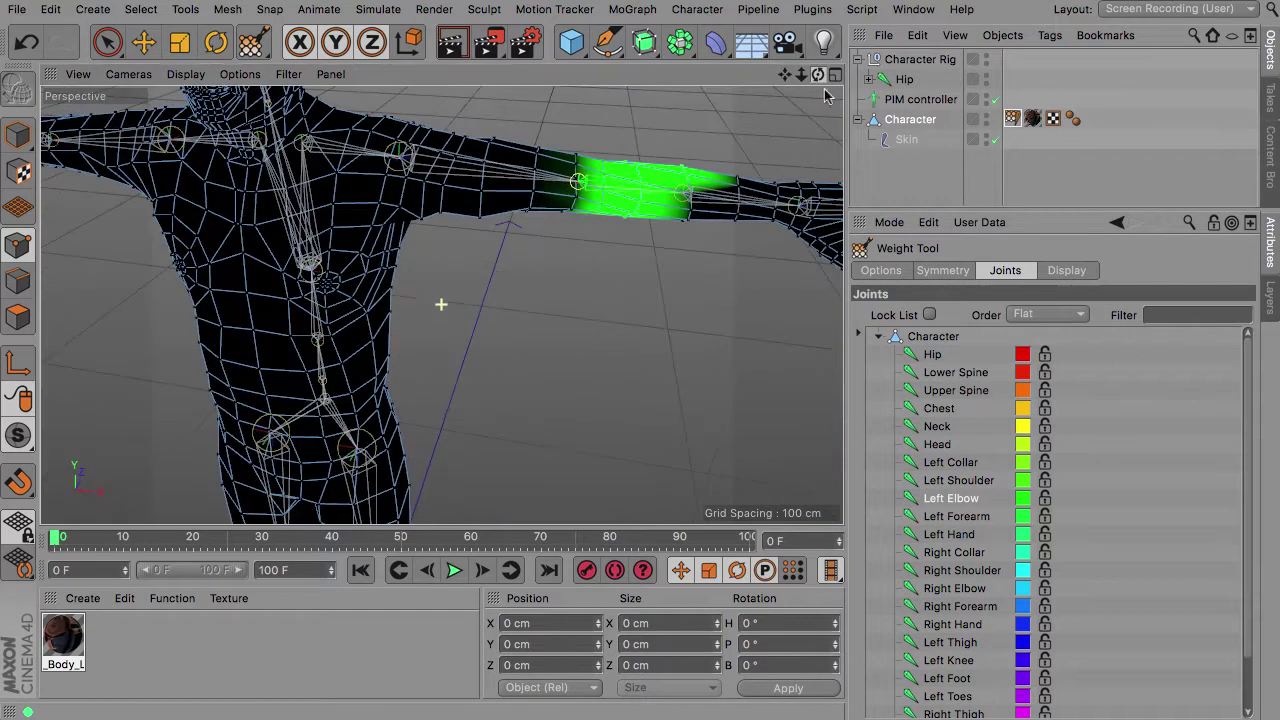
click(966, 517)
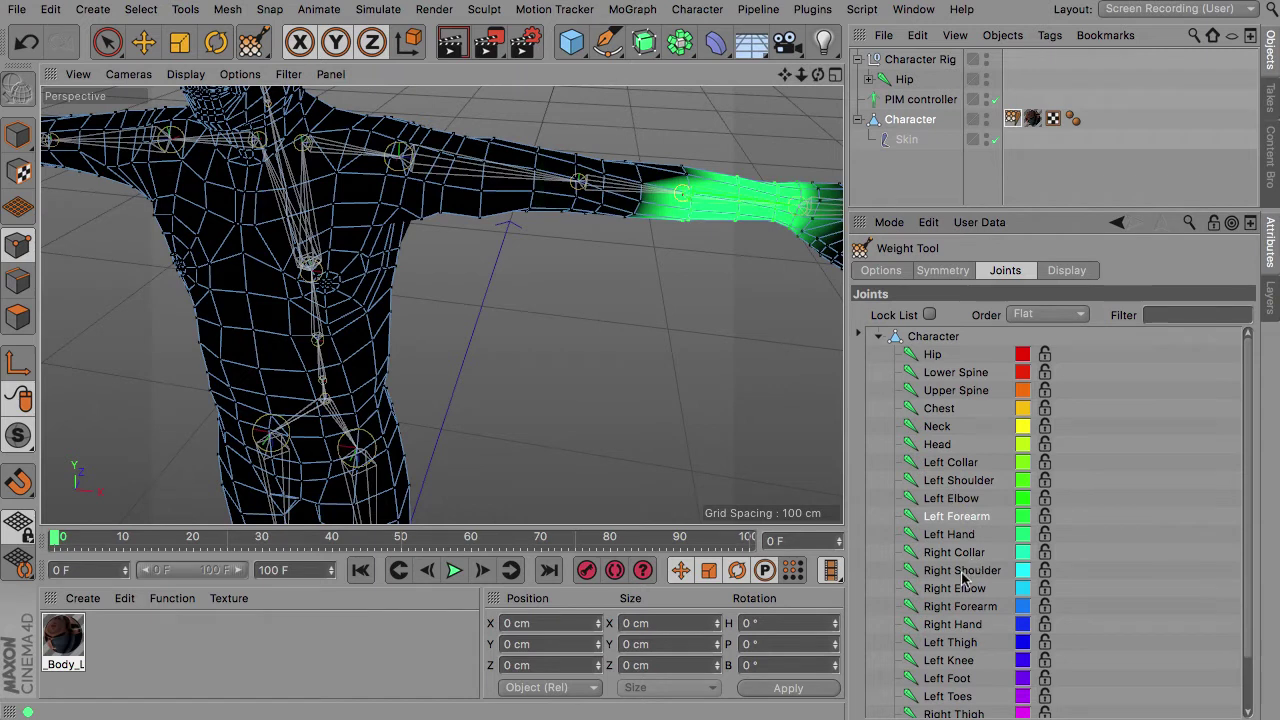
click(955, 535)
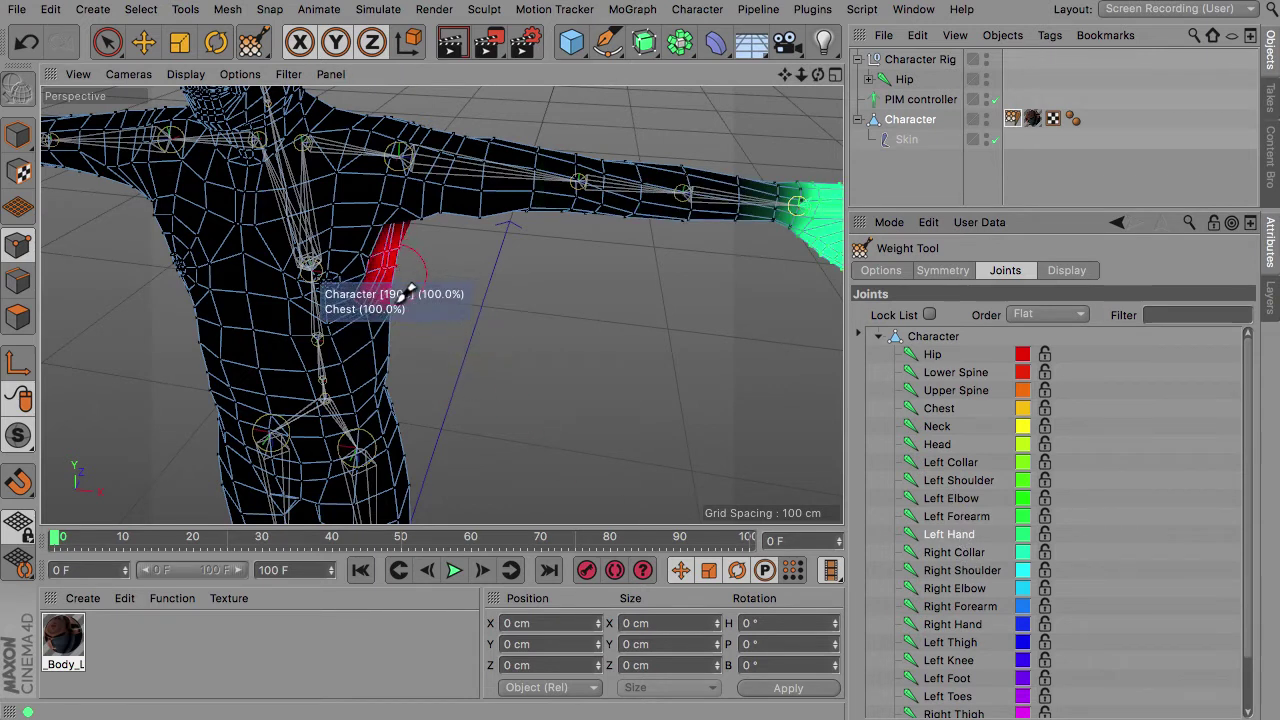
drag(817, 78, 441, 304)
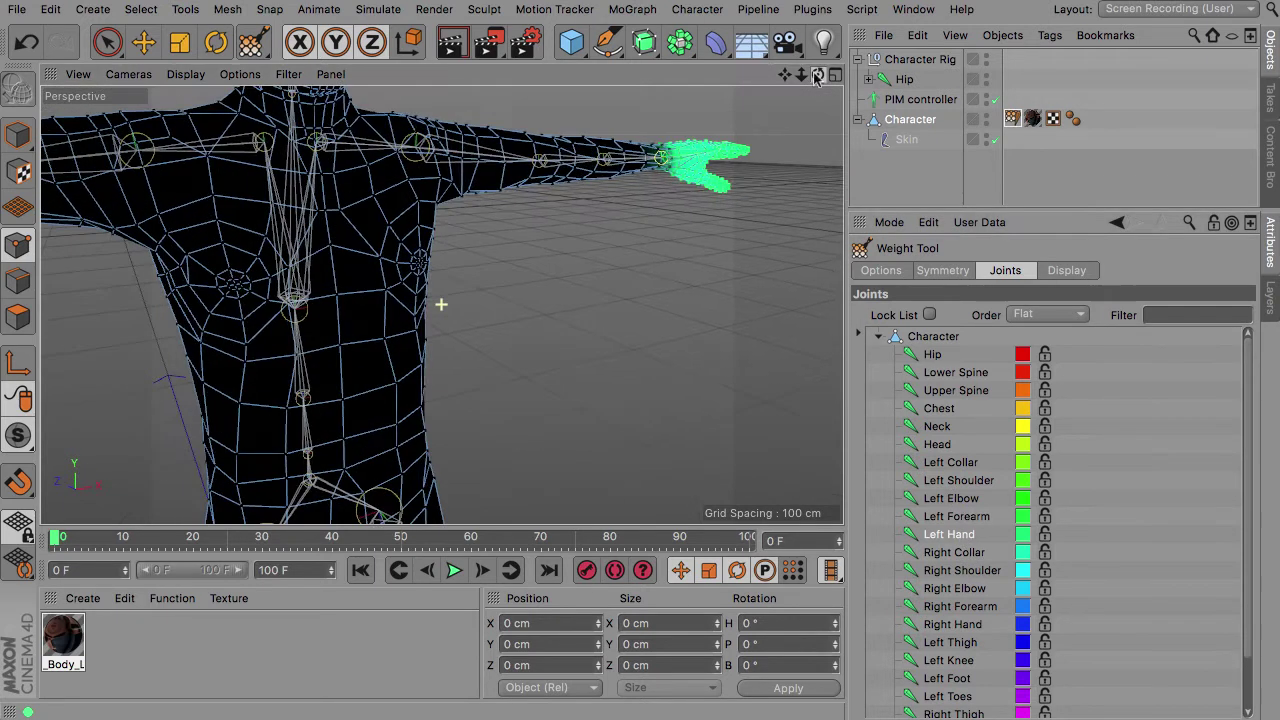
- Check the Right Collar, Right Shoulder and Right Elbow weights, erasing the Right Shoulder influence past the right elbow
drag(790, 84, 793, 88)
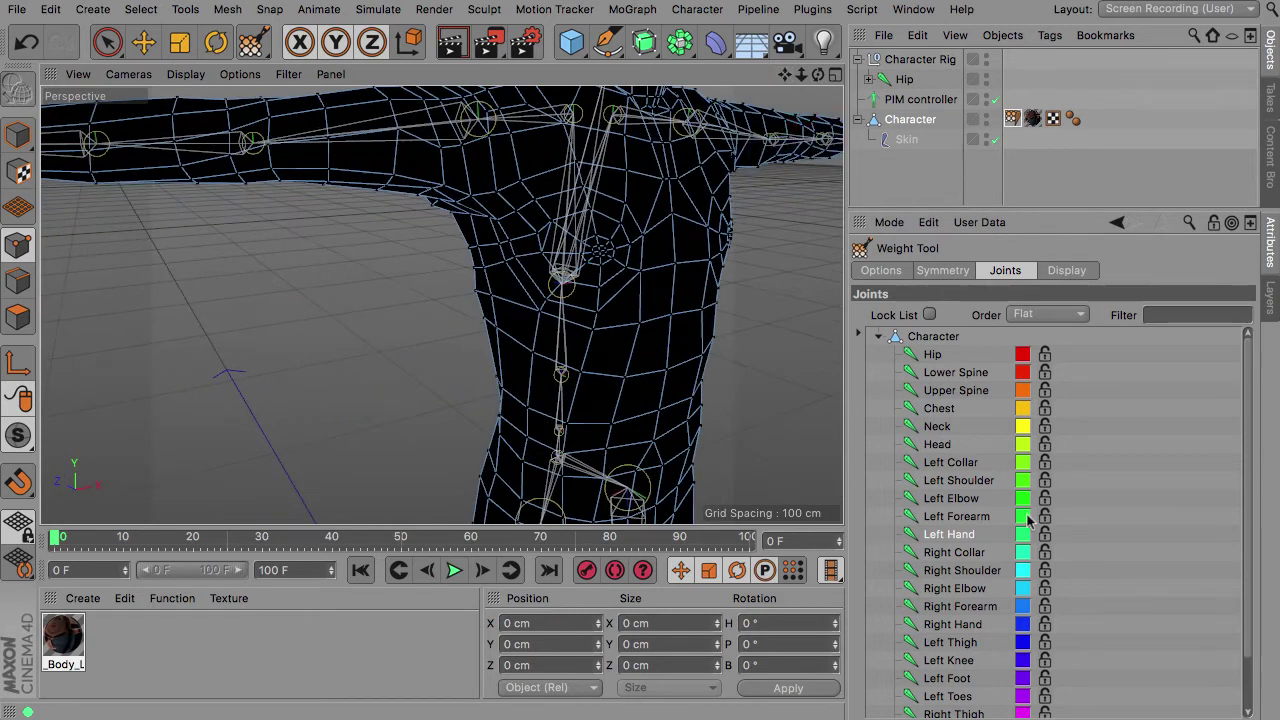
click(951, 556)
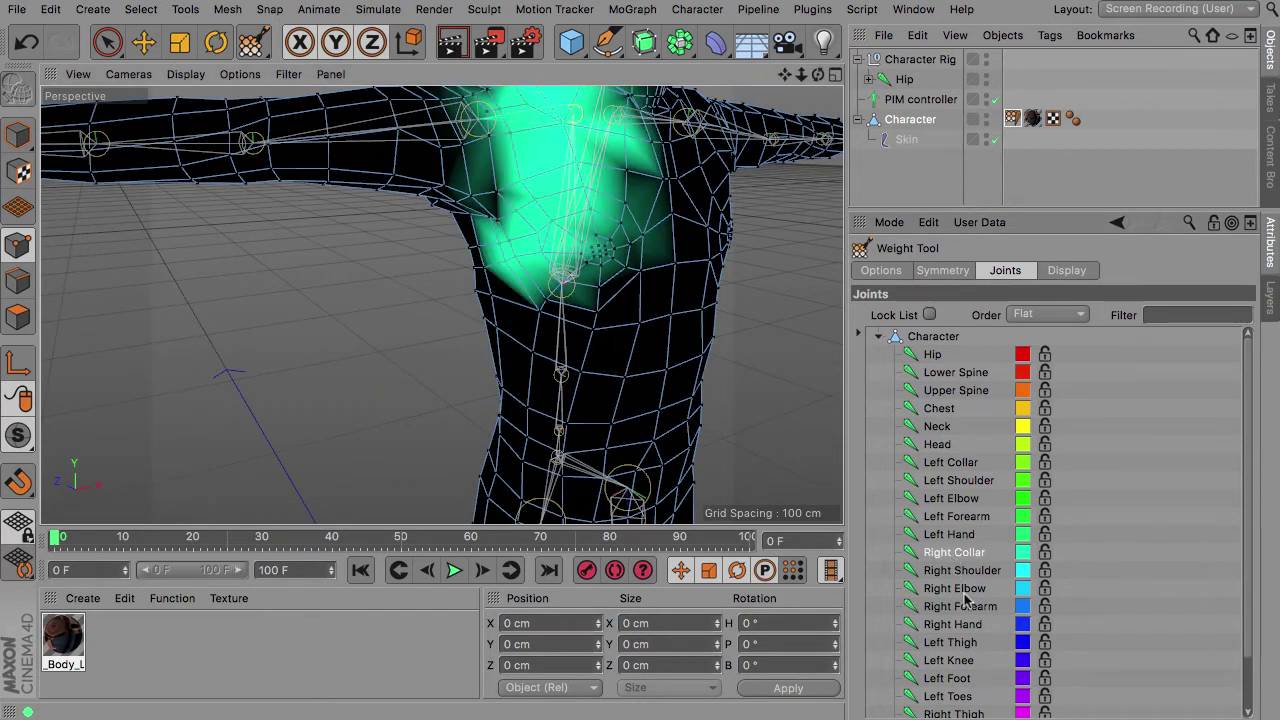
click(962, 571)
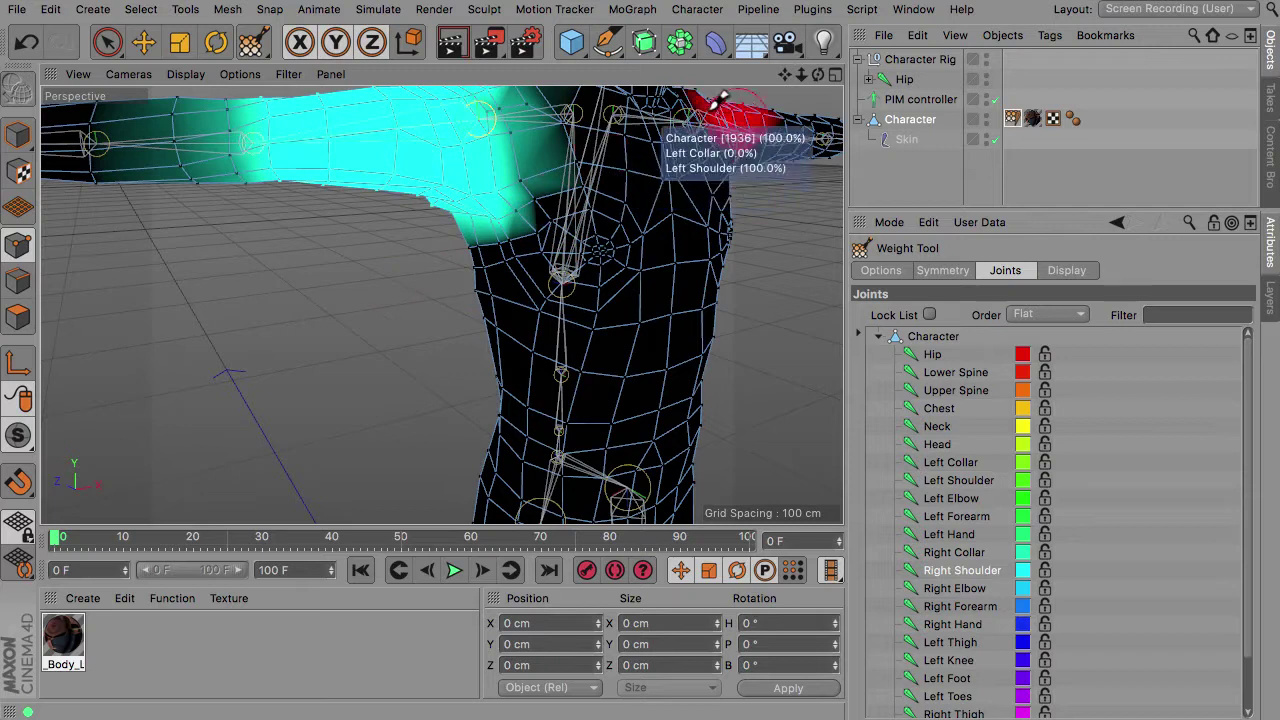
mouse_move(186, 160)
ctrl+mouse_down()
mouse_move(167, 94)
mouse_move(184, 217)
ctrl+mouse_up()
mouse_move(818, 74)
mouse_down()
mouse_move(1010, 72)
mouse_move(1072, 95)
mouse_up()
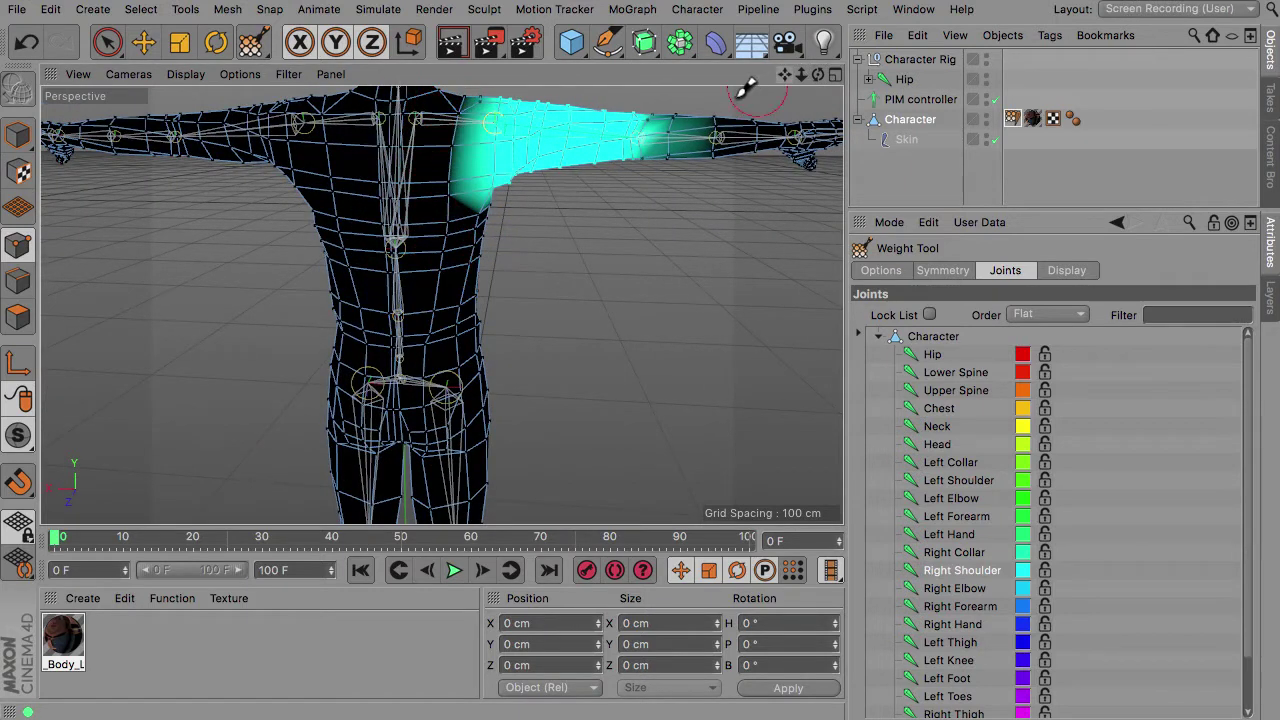
mouse_move(818, 74)
mouse_down()
mouse_move(440, 304)
mouse_move(993, 530)
mouse_up()
click(970, 590)
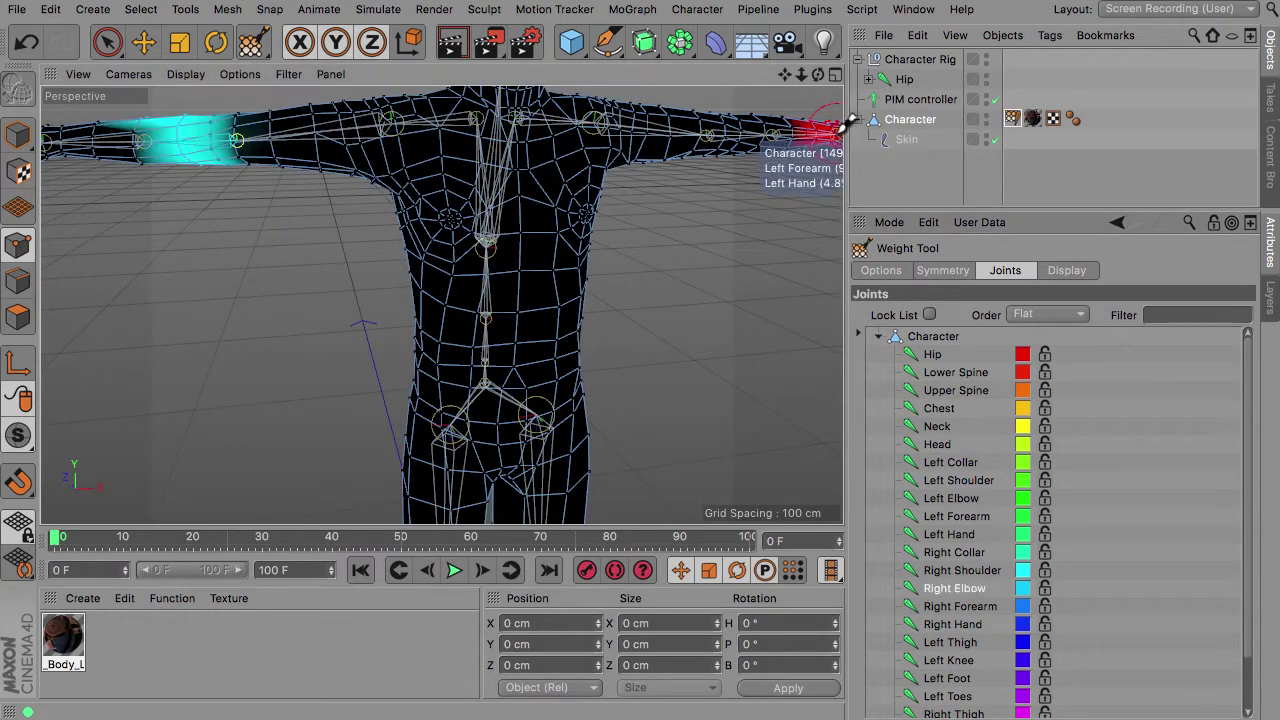
- Display the Left Thigh joint's weights on the legs and erase its influence just below the left knee
drag(786, 74, 1070, 593)
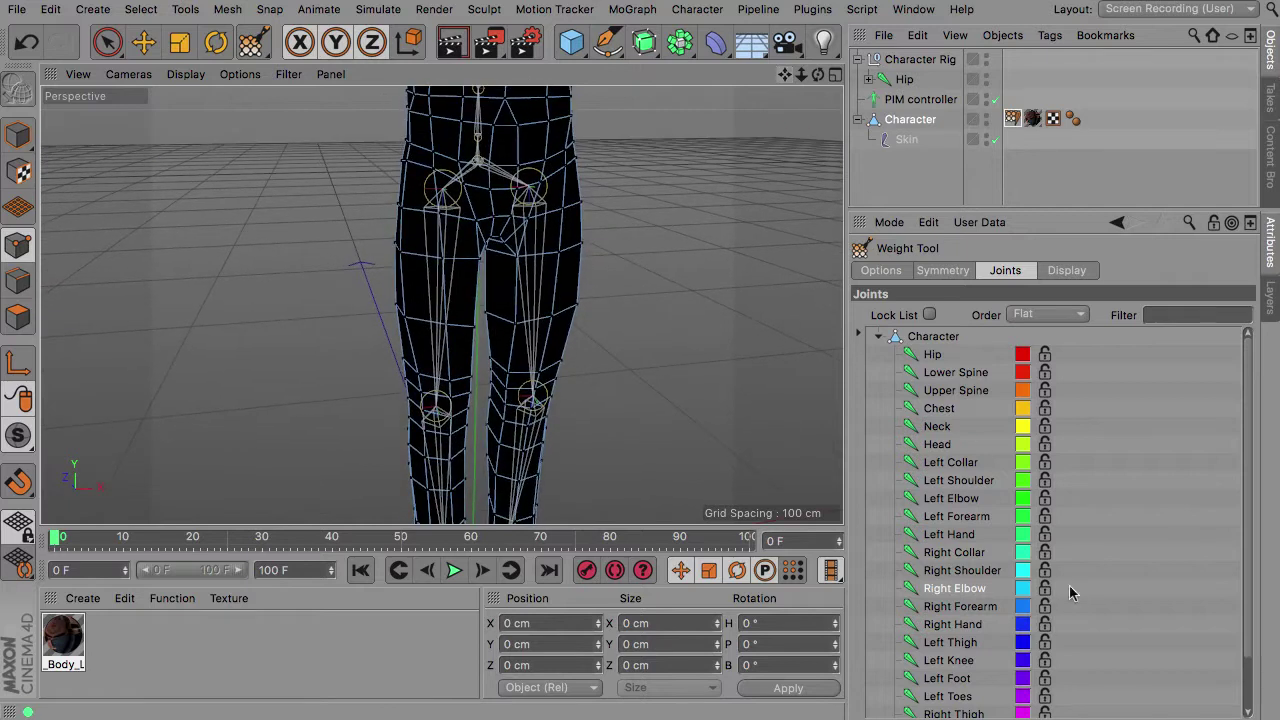
click(953, 643)
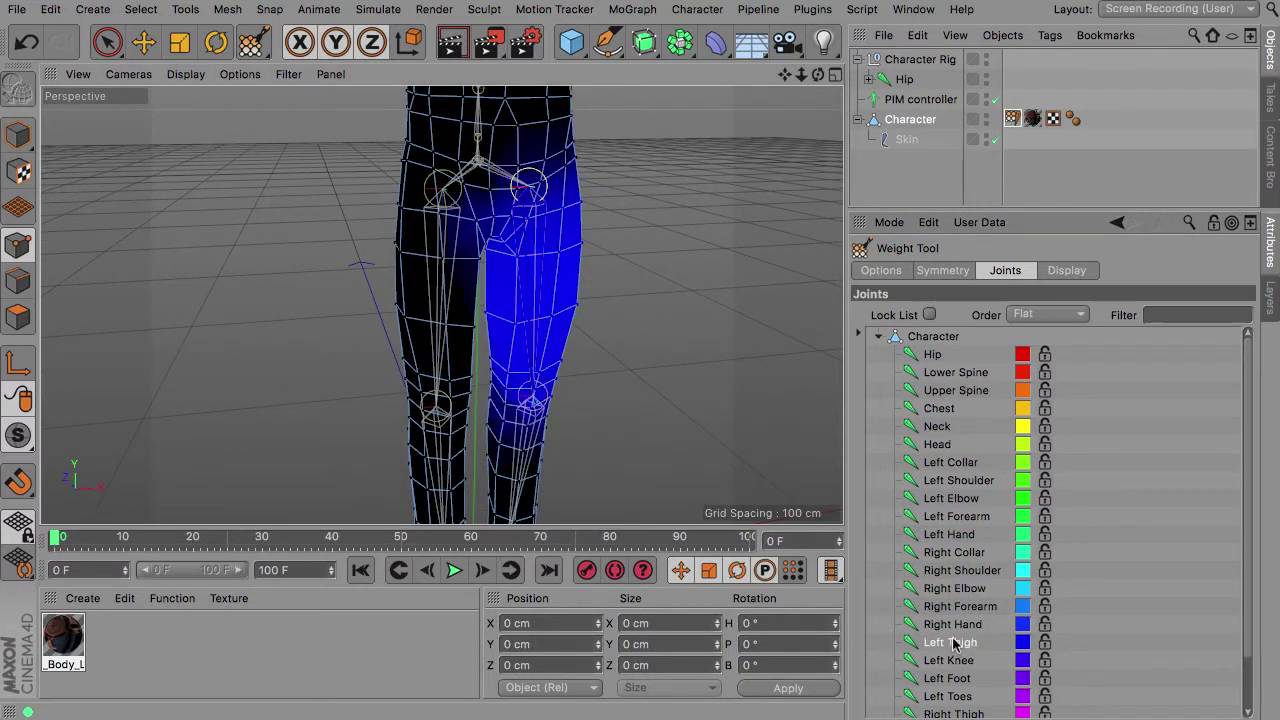
drag(817, 74, 440, 304)
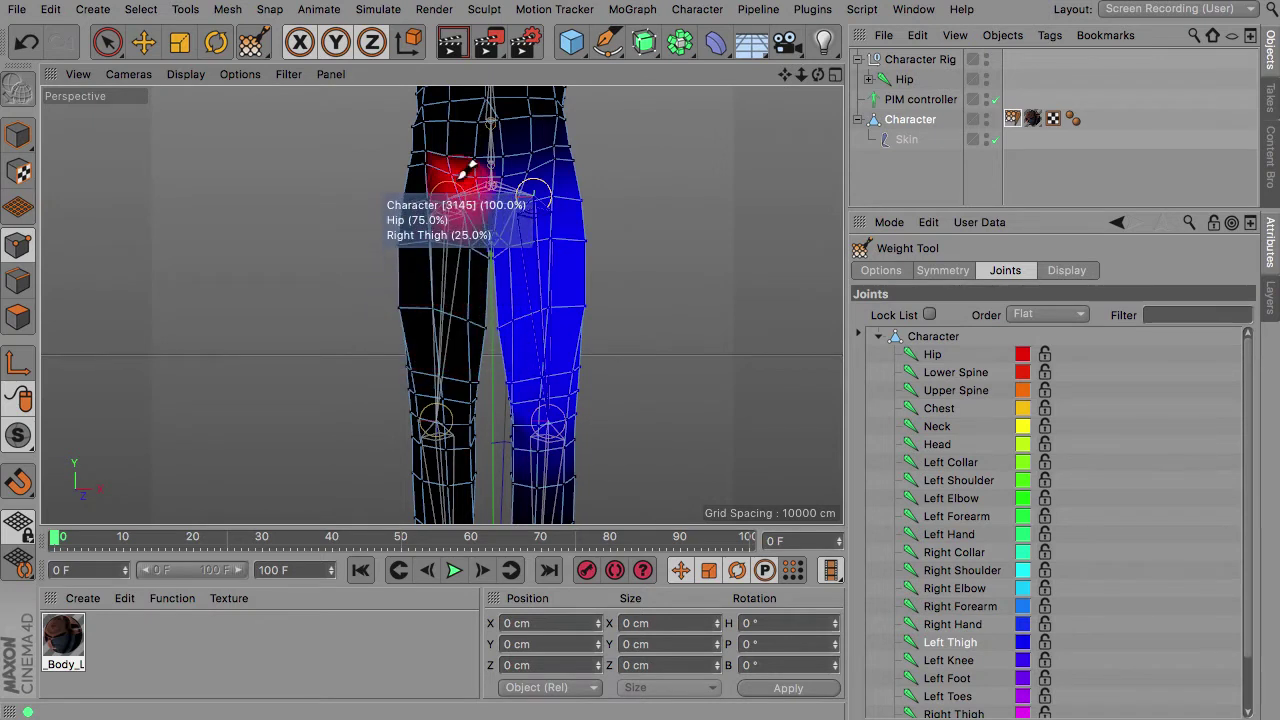
mouse_move(818, 75)
mouse_down()
mouse_move(620, 77)
mouse_move(580, 60)
mouse_up()
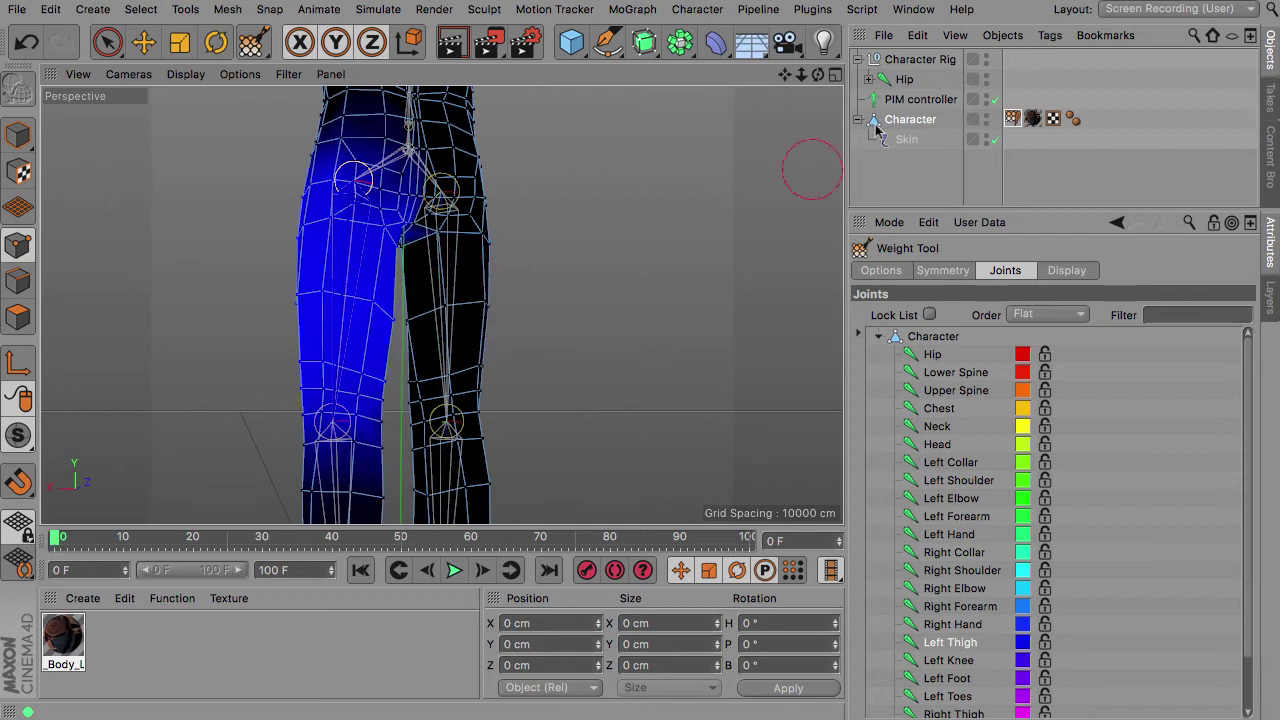
drag(818, 75, 597, 60)
drag(785, 75, 797, 3)
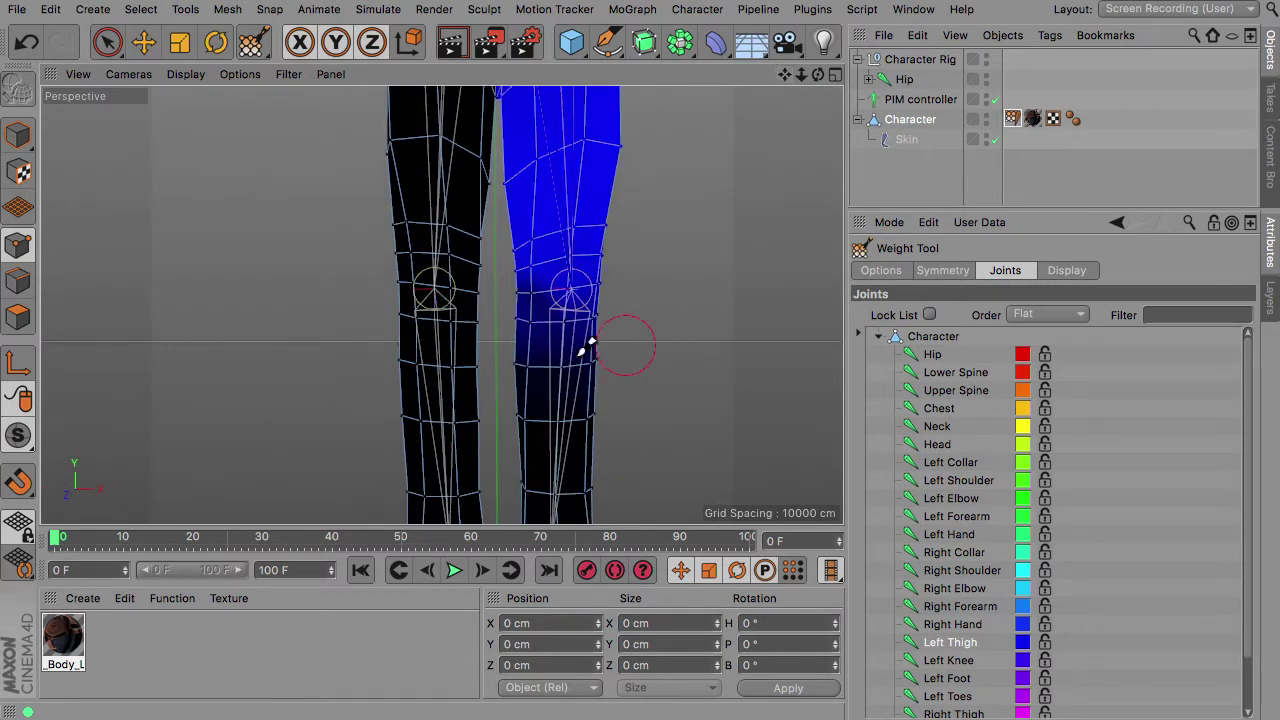
mouse_move(541, 327)
mouse_down()
mouse_move(555, 362)
mouse_move(614, 334)
mouse_move(612, 400)
mouse_move(640, 370)
mouse_up()
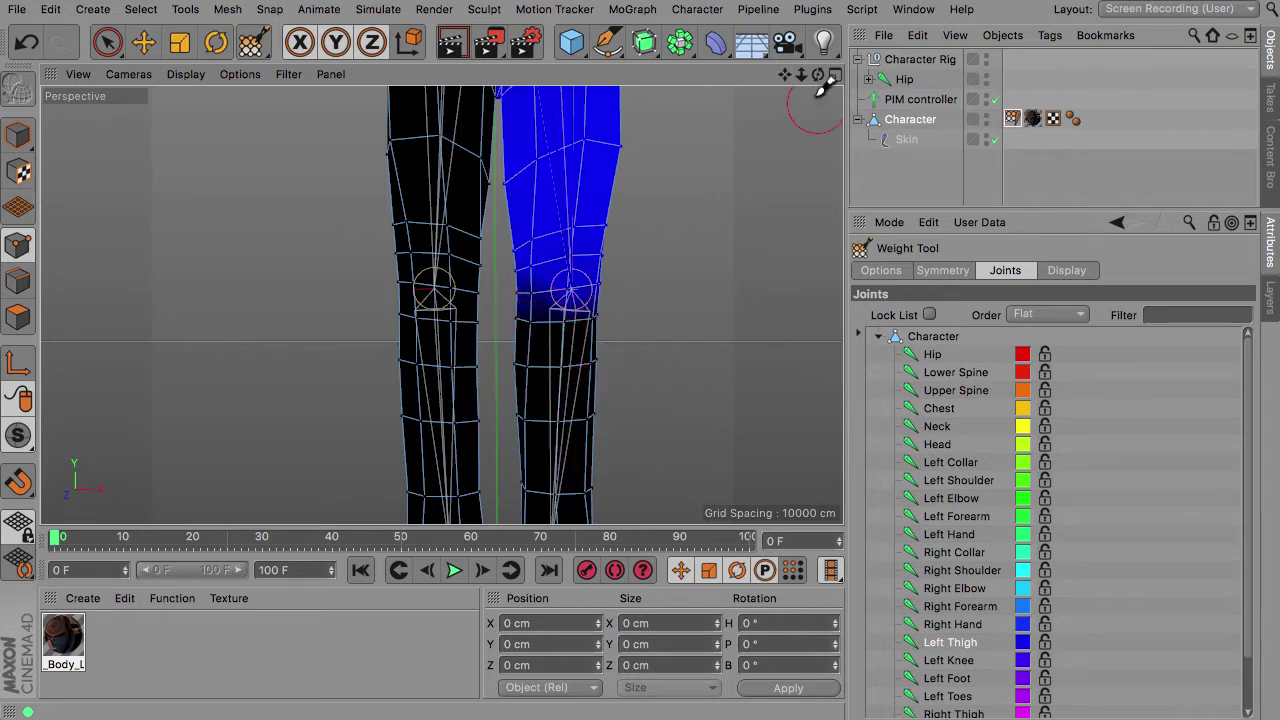
- Check the Left Thigh weights around the knees, then examine the Left Knee weights down to the feet
drag(819, 76, 455, 98)
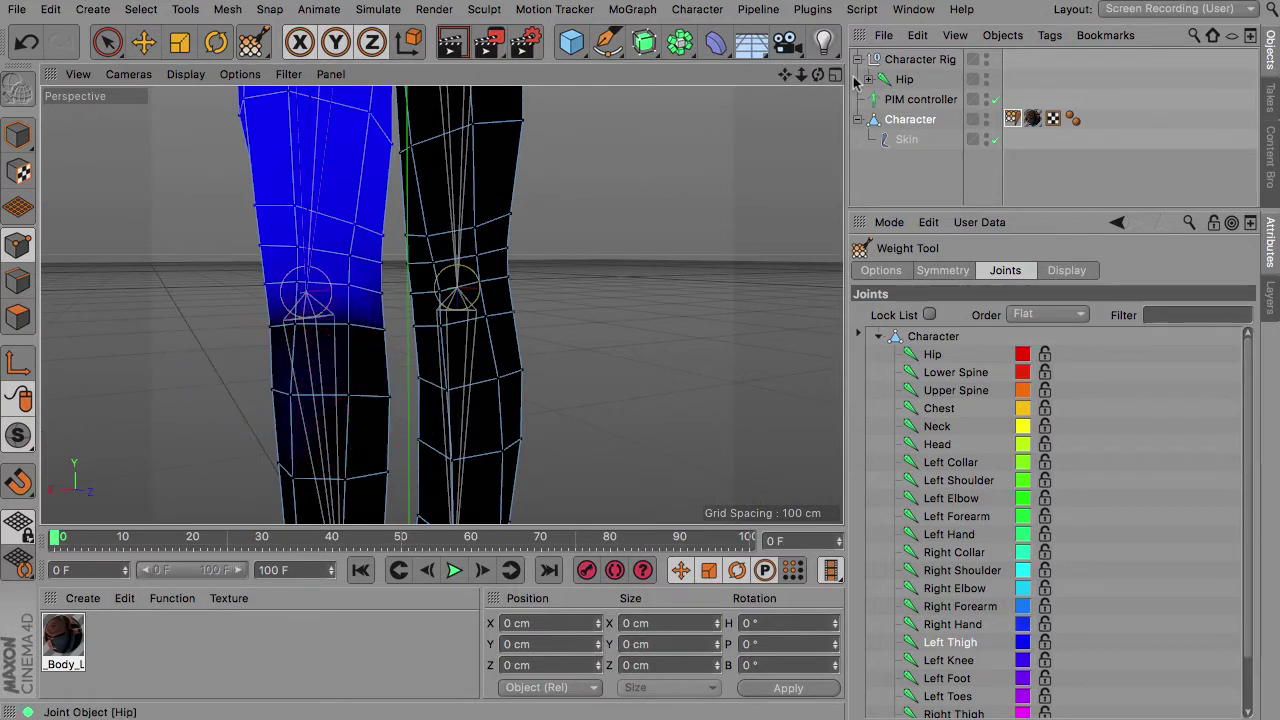
drag(819, 76, 441, 305)
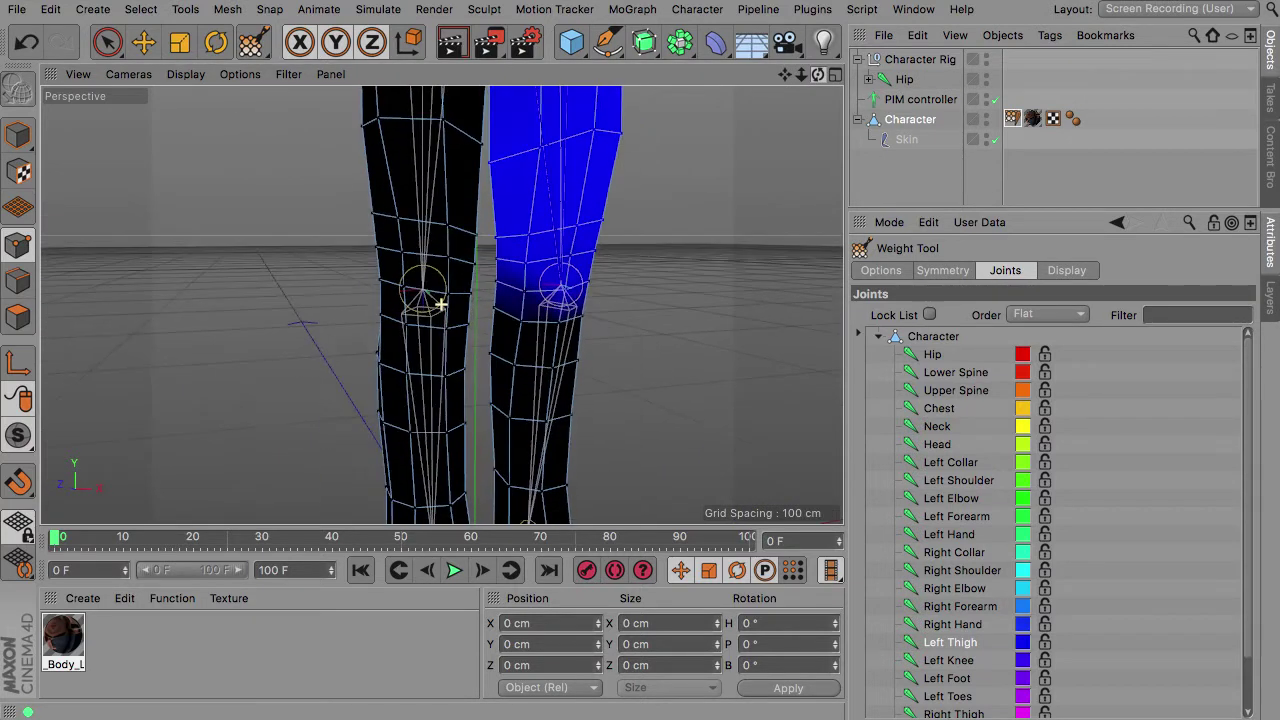
click(998, 665)
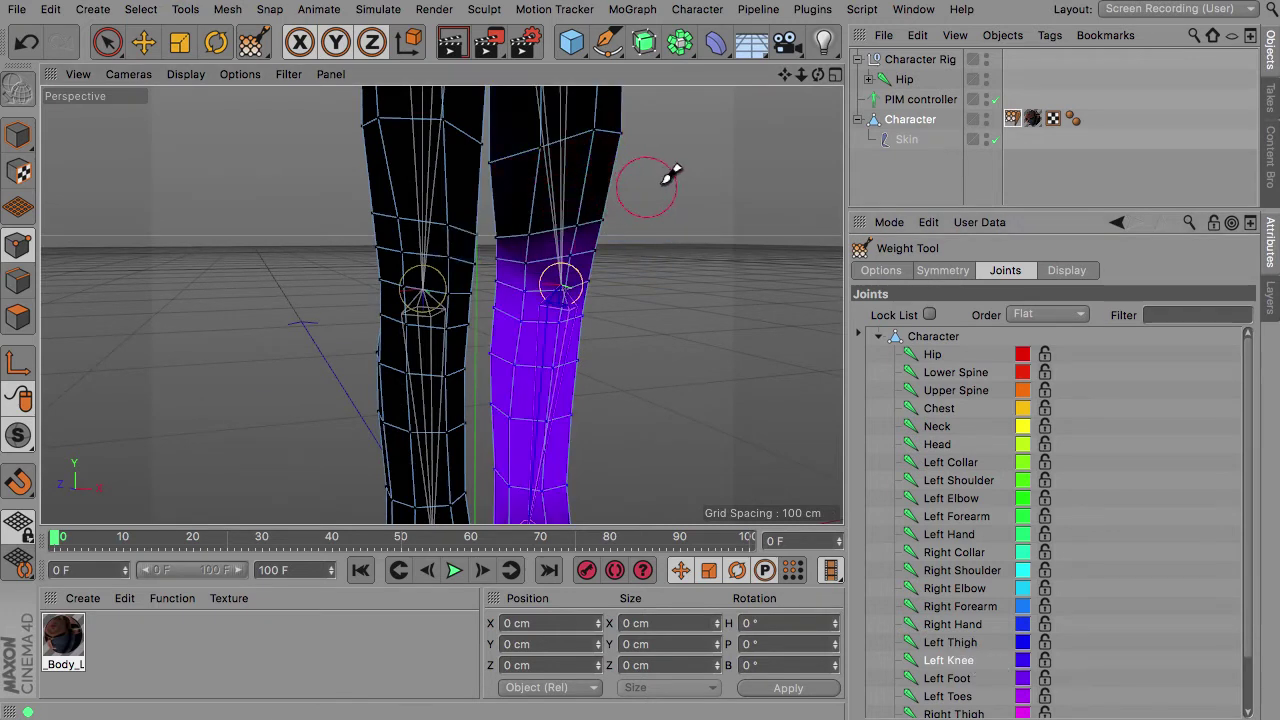
drag(778, 88, 771, 120)
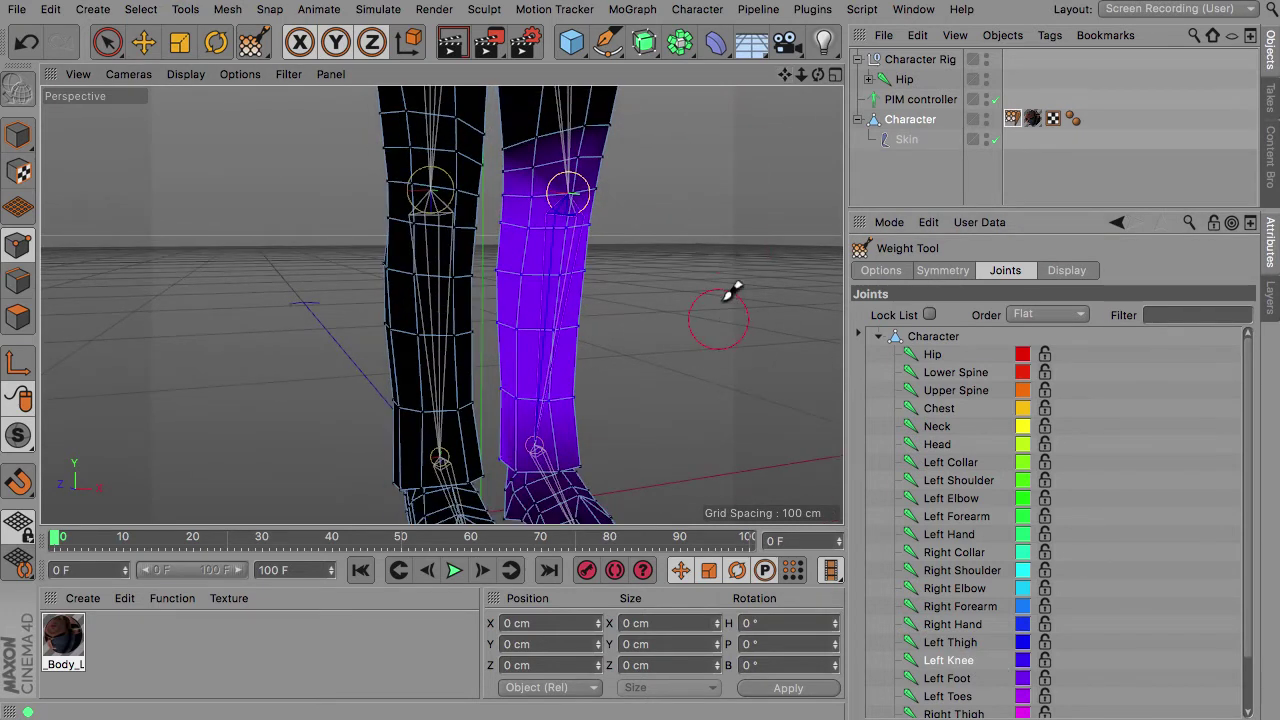
alt+drag(441, 304, 441, 304)
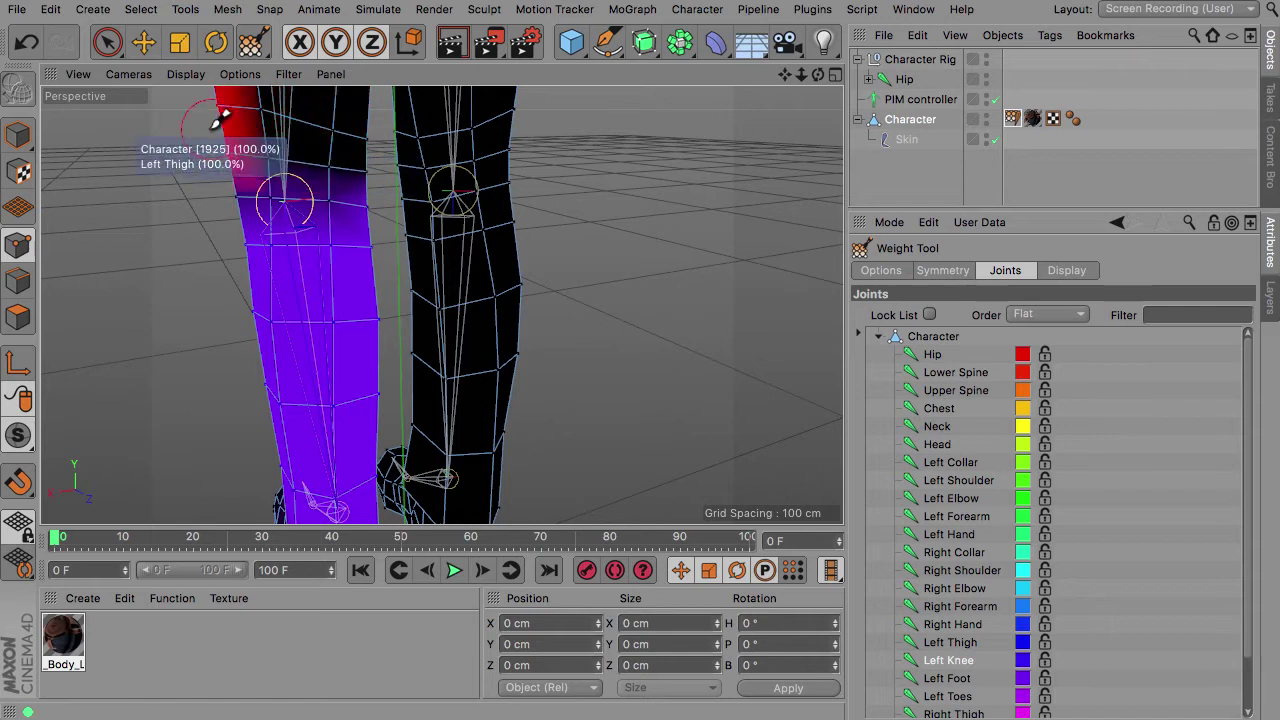
alt+drag(441, 304, 441, 304)
mouse_move(801, 76)
mouse_down()
mouse_move(785, 76)
mouse_move(818, 75)
mouse_up()
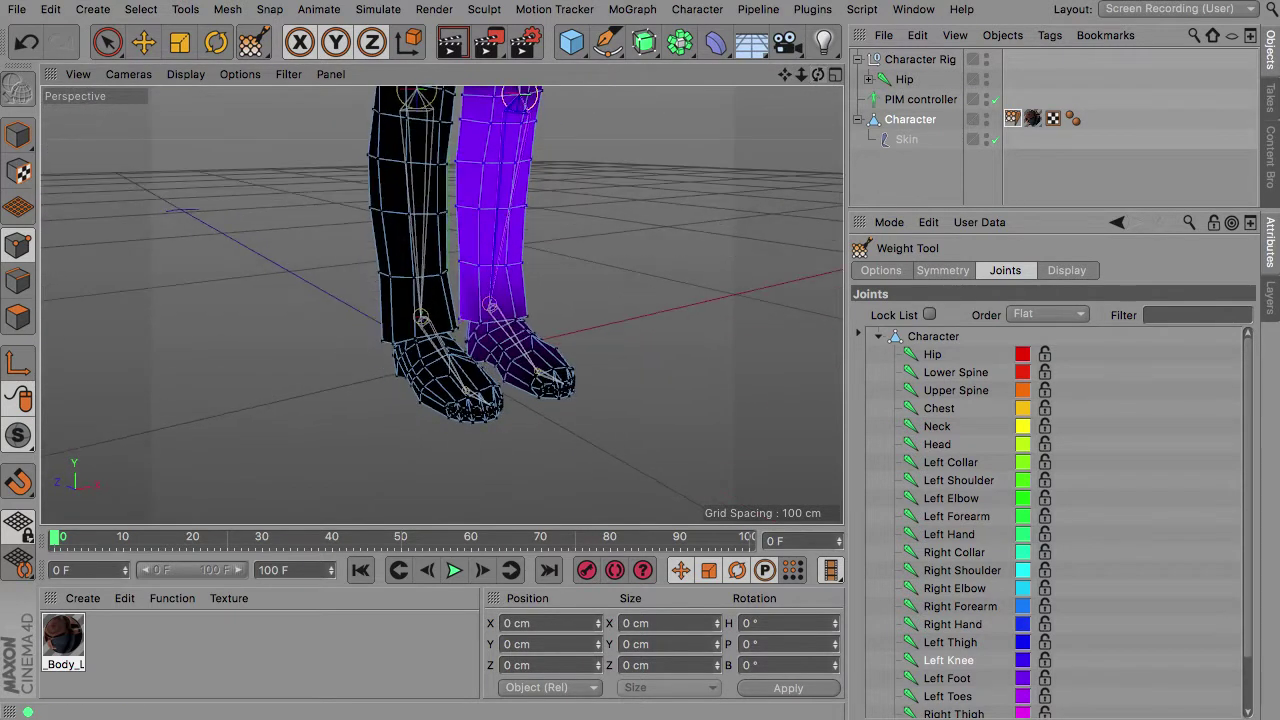
- Display the Right Thigh joint's weights and examine them on the front, back and inner side of the legs
click(955, 713)
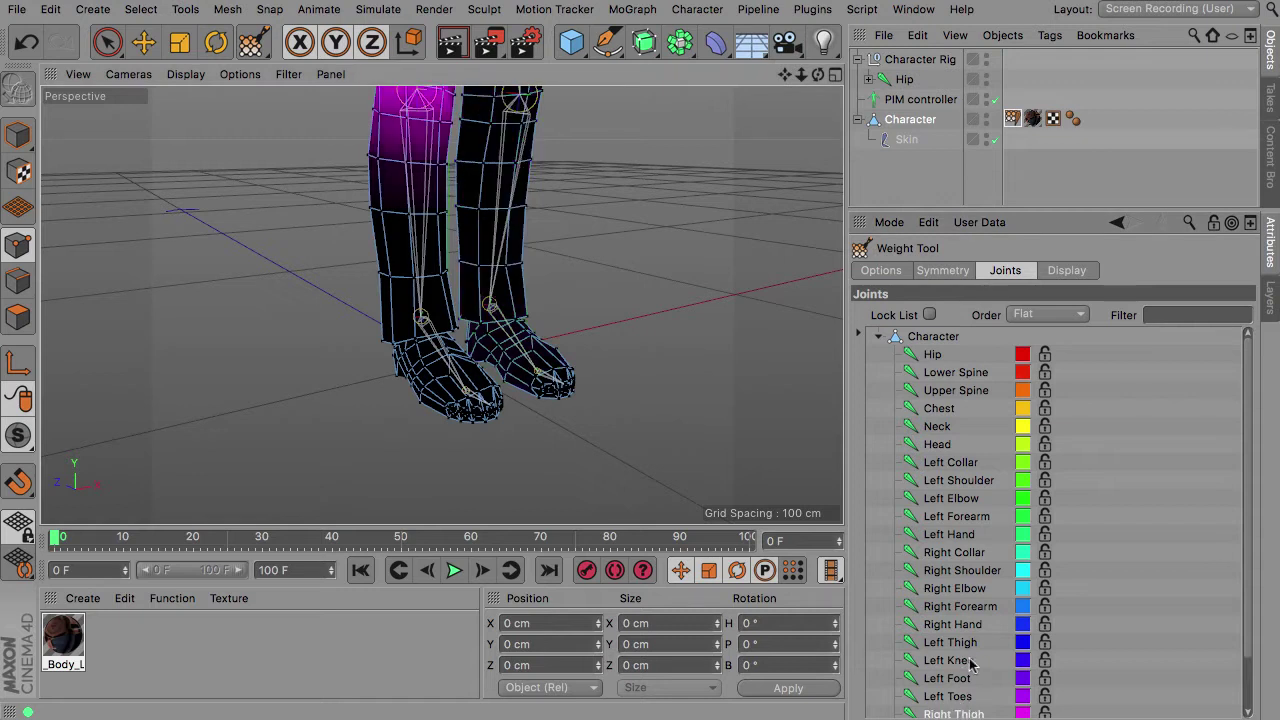
drag(784, 75, 784, 75)
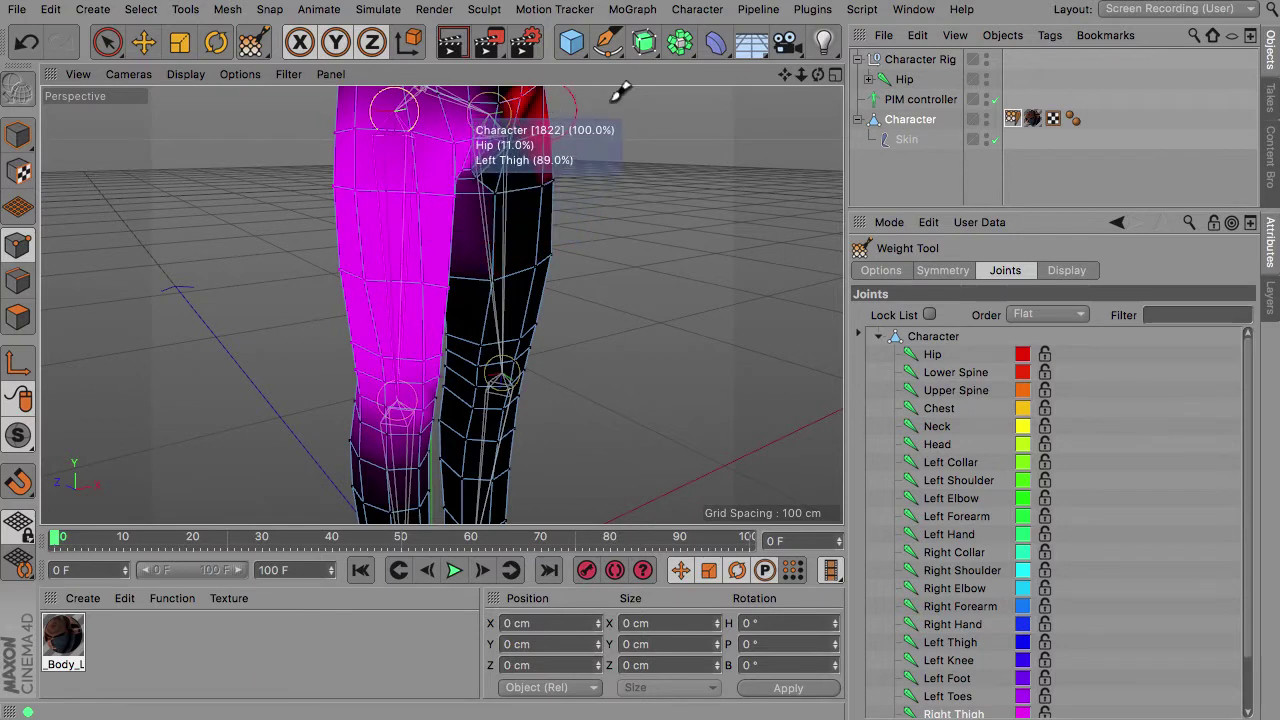
drag(818, 75, 818, 75)
drag(441, 304, 586, 212)
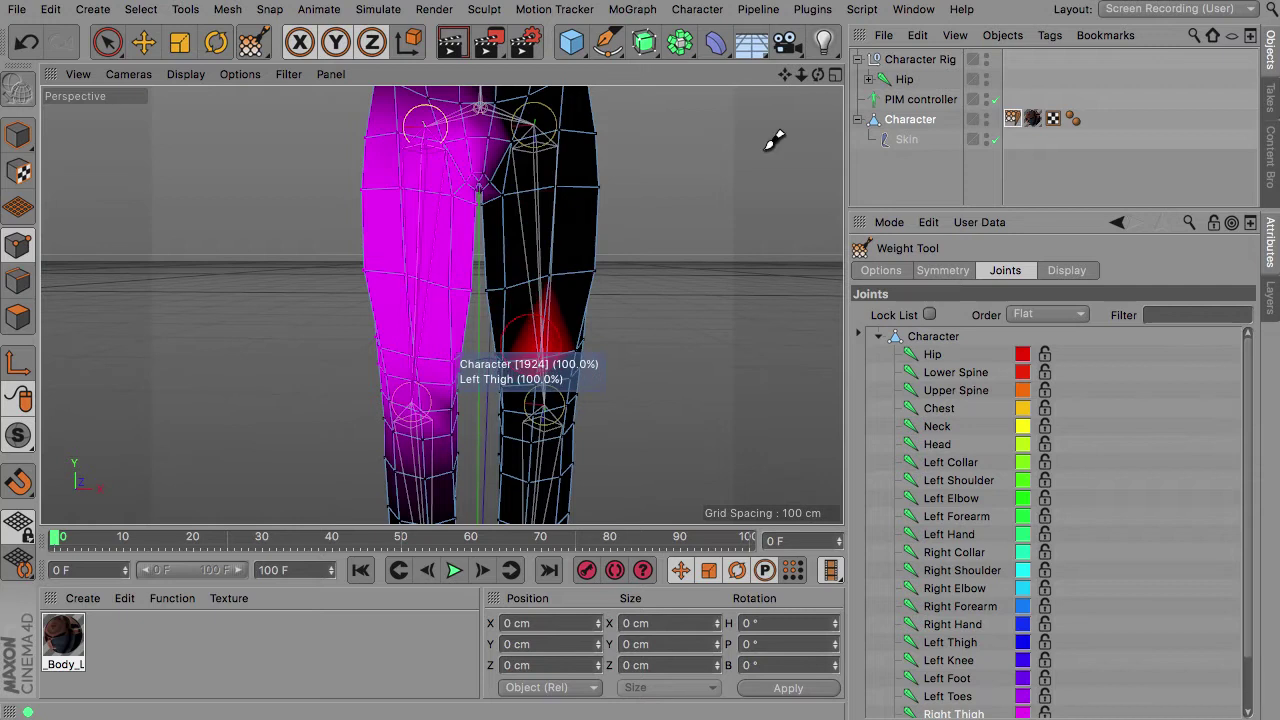
drag(818, 74, 443, 300)
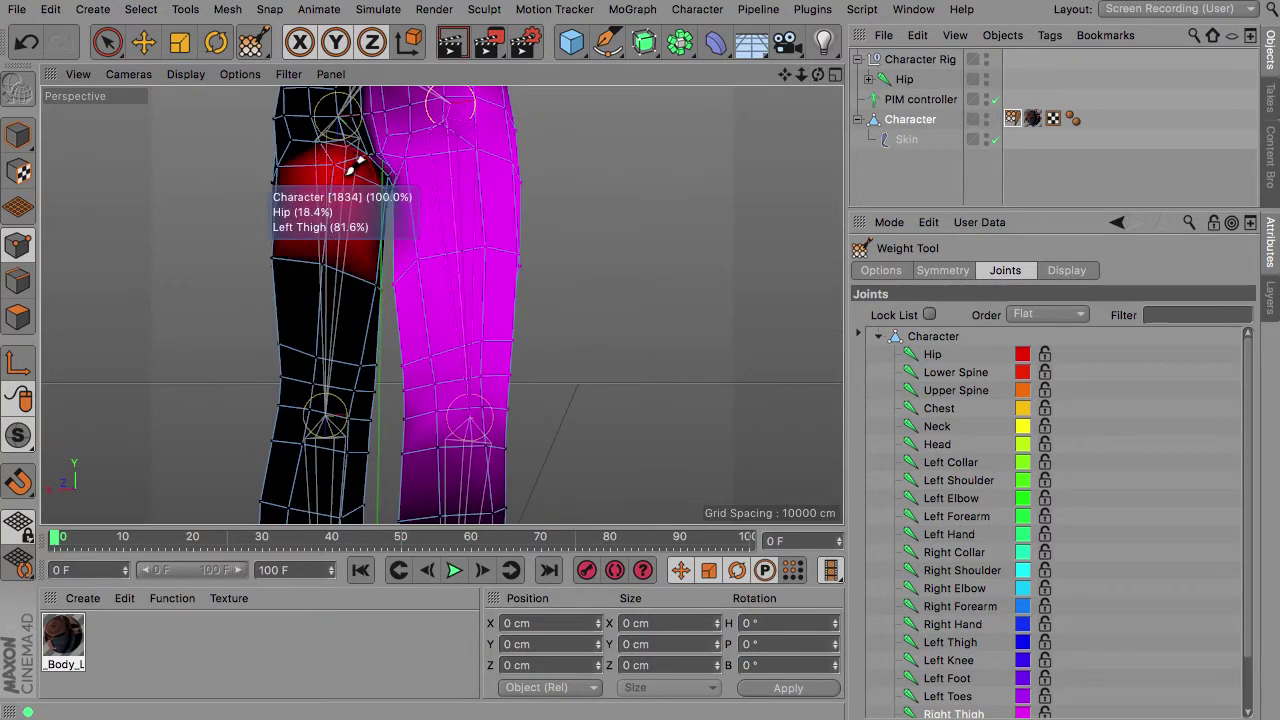
drag(818, 74, 548, 128)
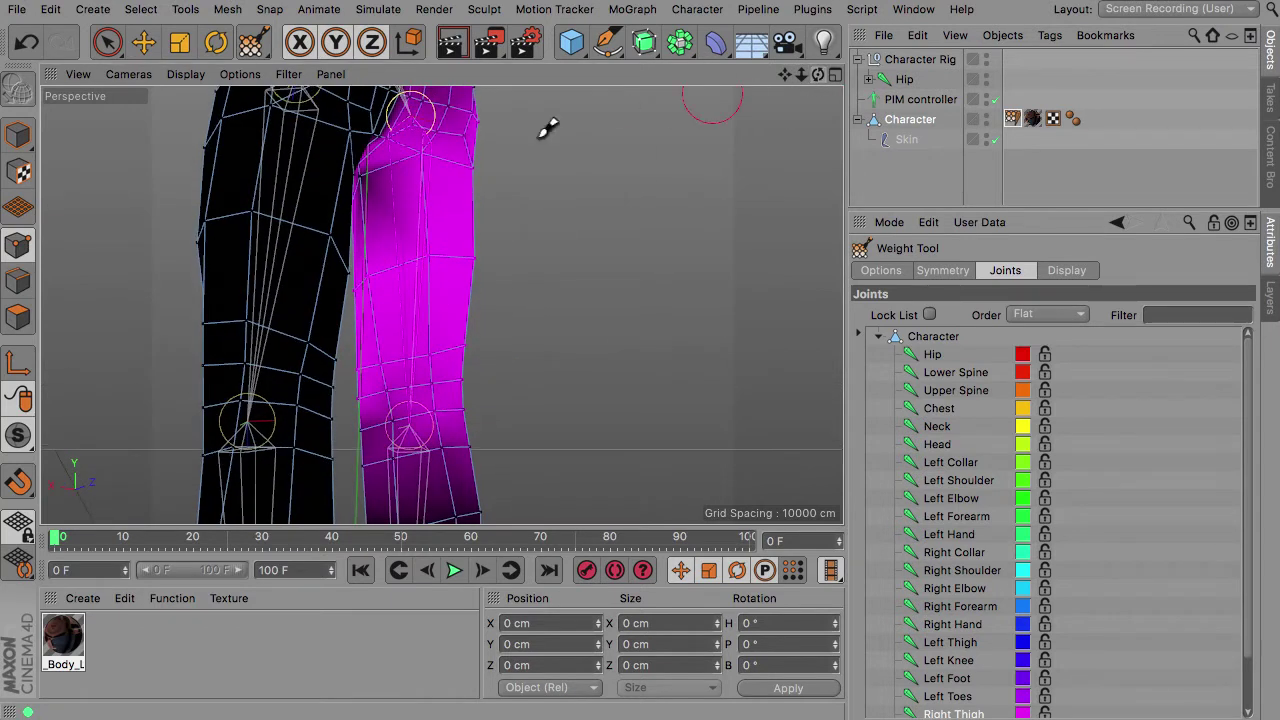
- Paint the weak Right Thigh spot on the upper inner thigh with the Weight Tool in Abs mode at 100% strength
scroll(366, 177, up, 5)
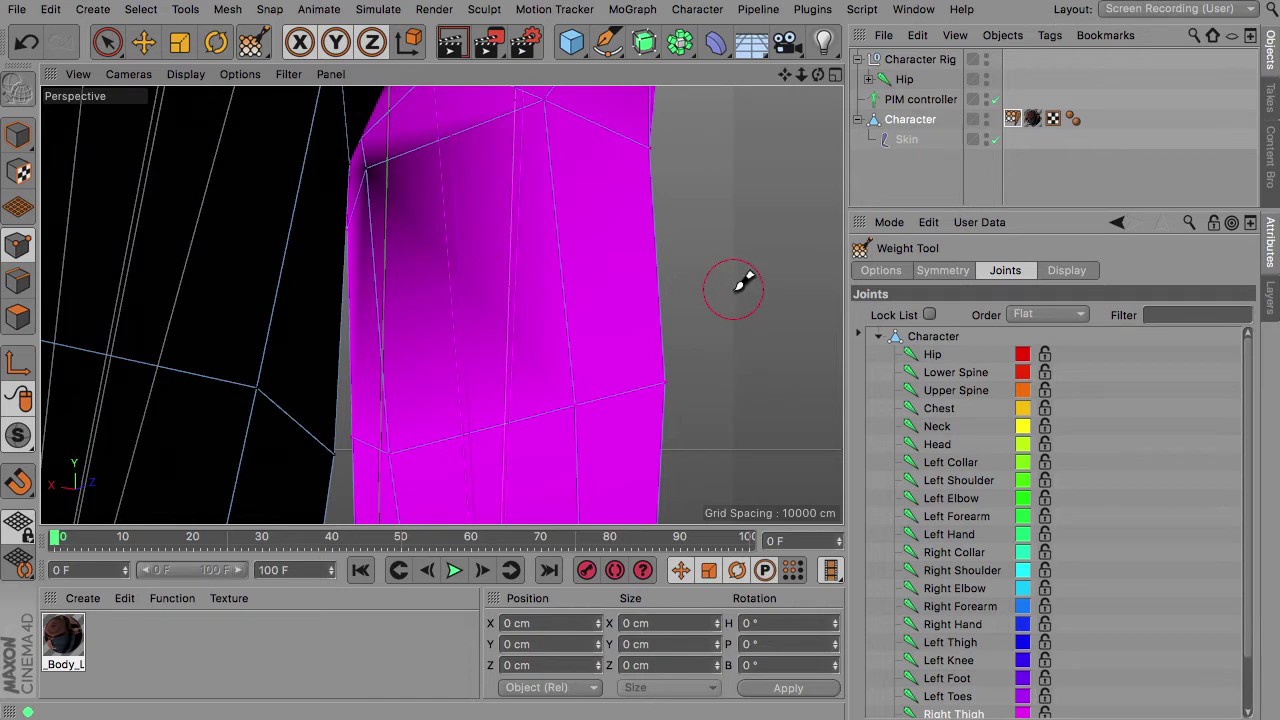
click(905, 272)
click(1213, 363)
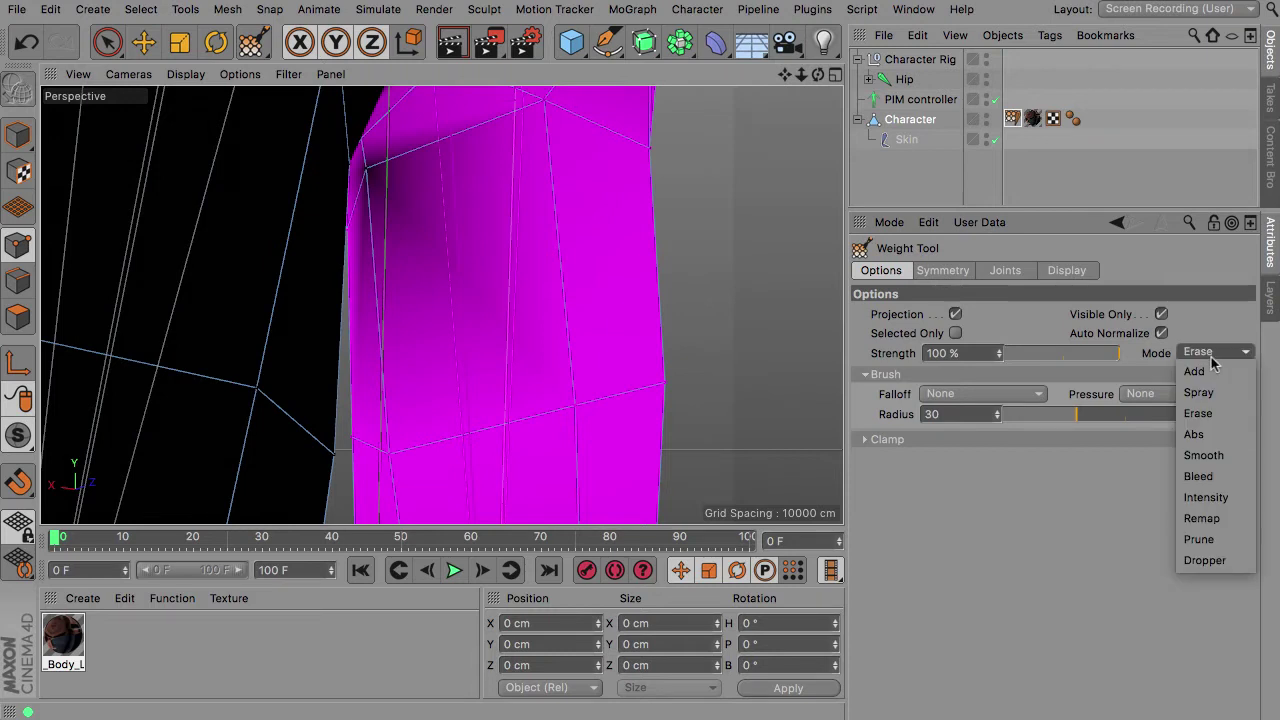
click(1206, 438)
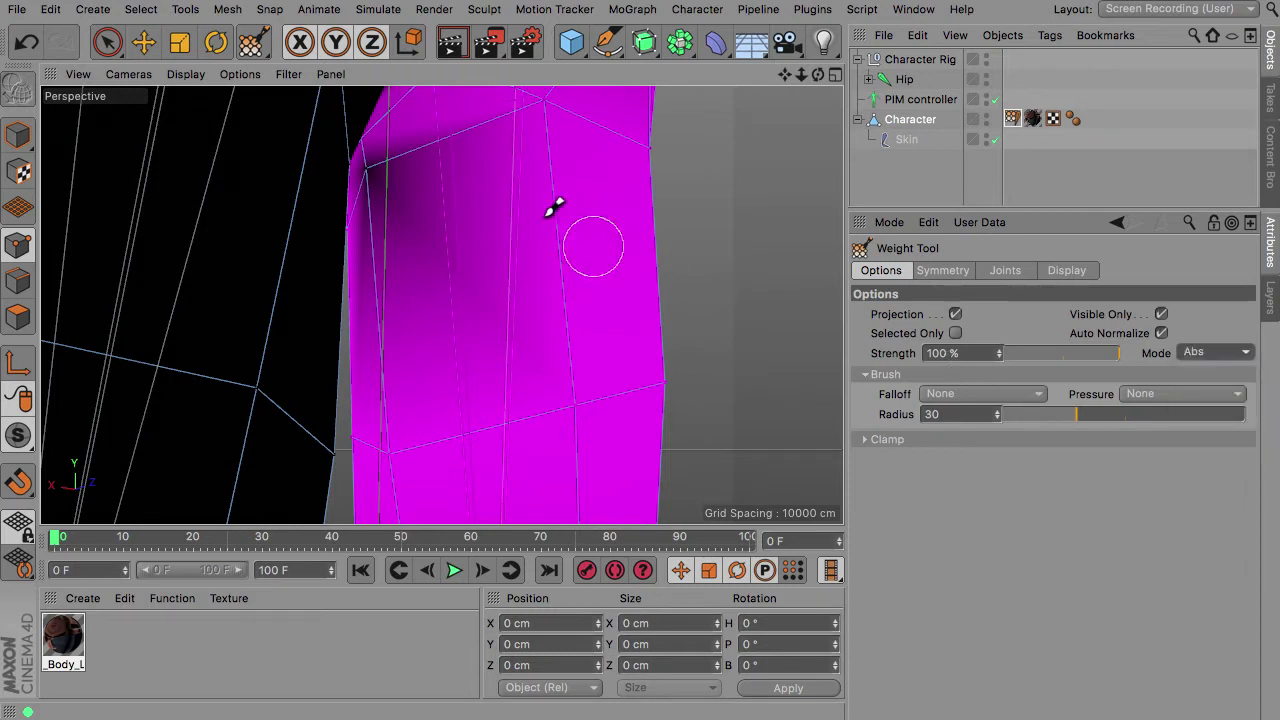
click(402, 172)
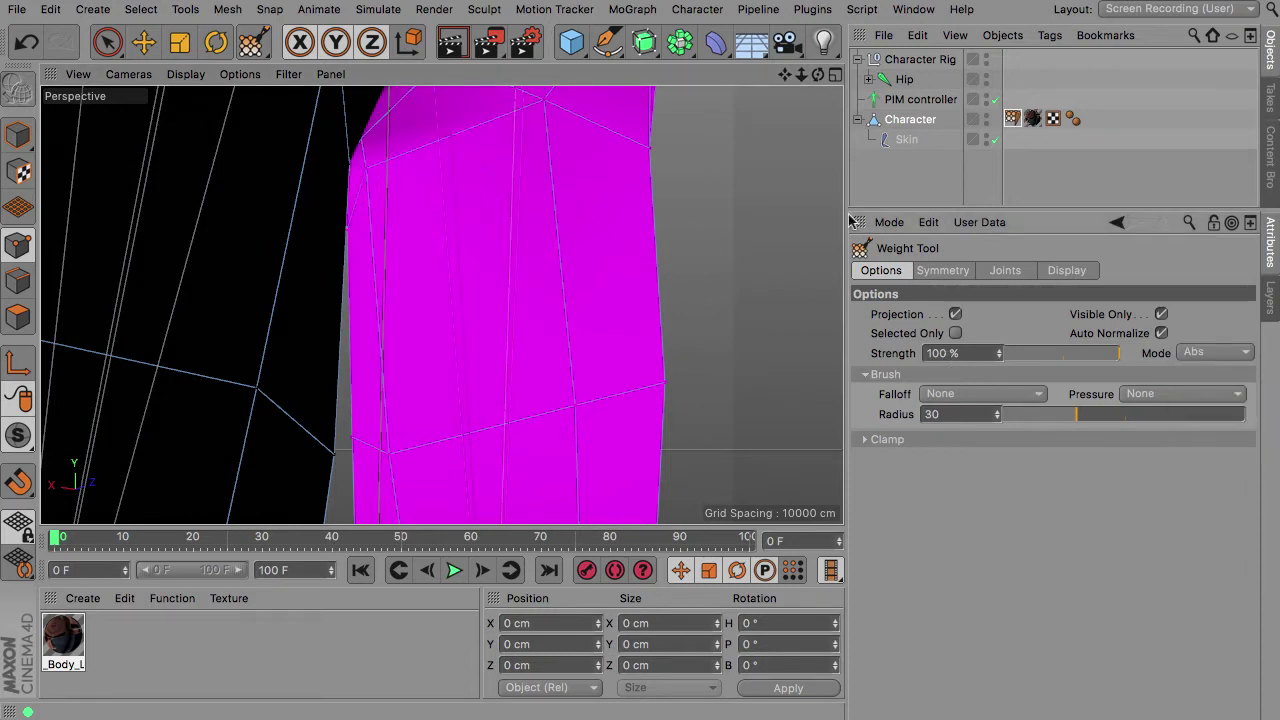
- Examine the Right Thigh weights around the hips, legs and upper body, undoing the last action along the way
drag(798, 75, 966, 116)
right_drag(787, 76, 730, 79)
drag(788, 80, 855, 104)
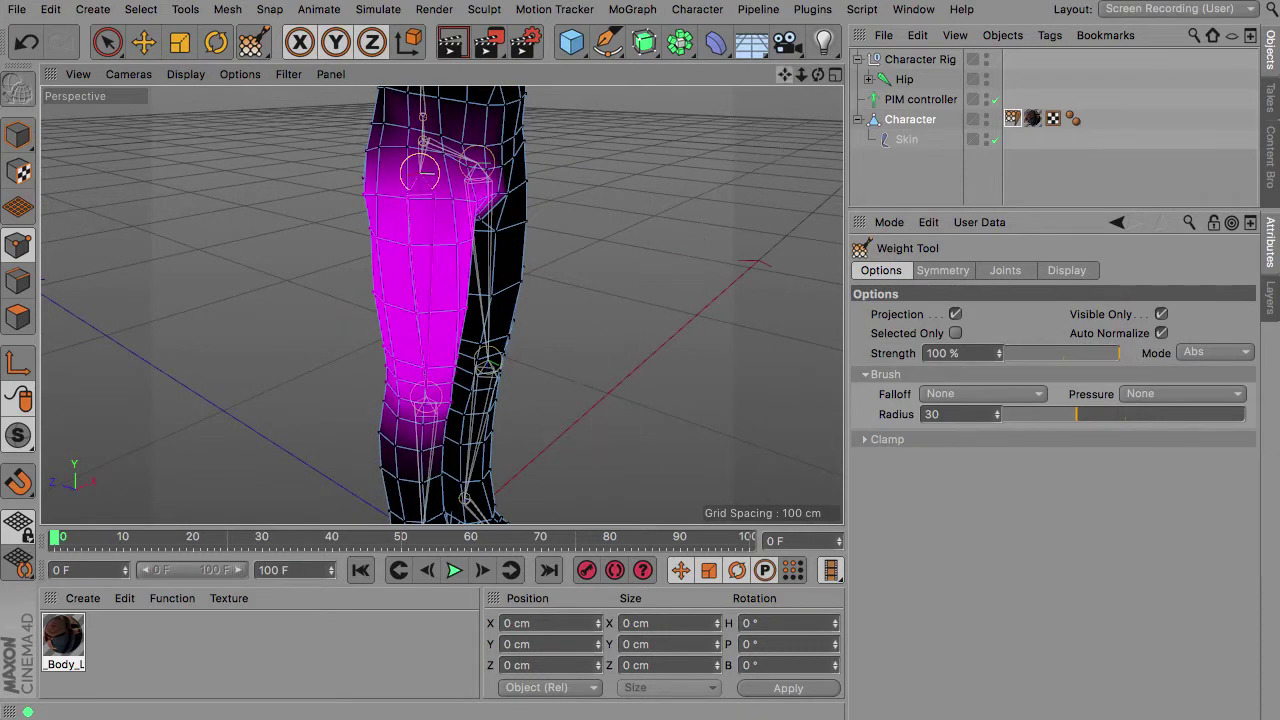
scroll(442, 305, down, 5)
drag(820, 77, 690, 86)
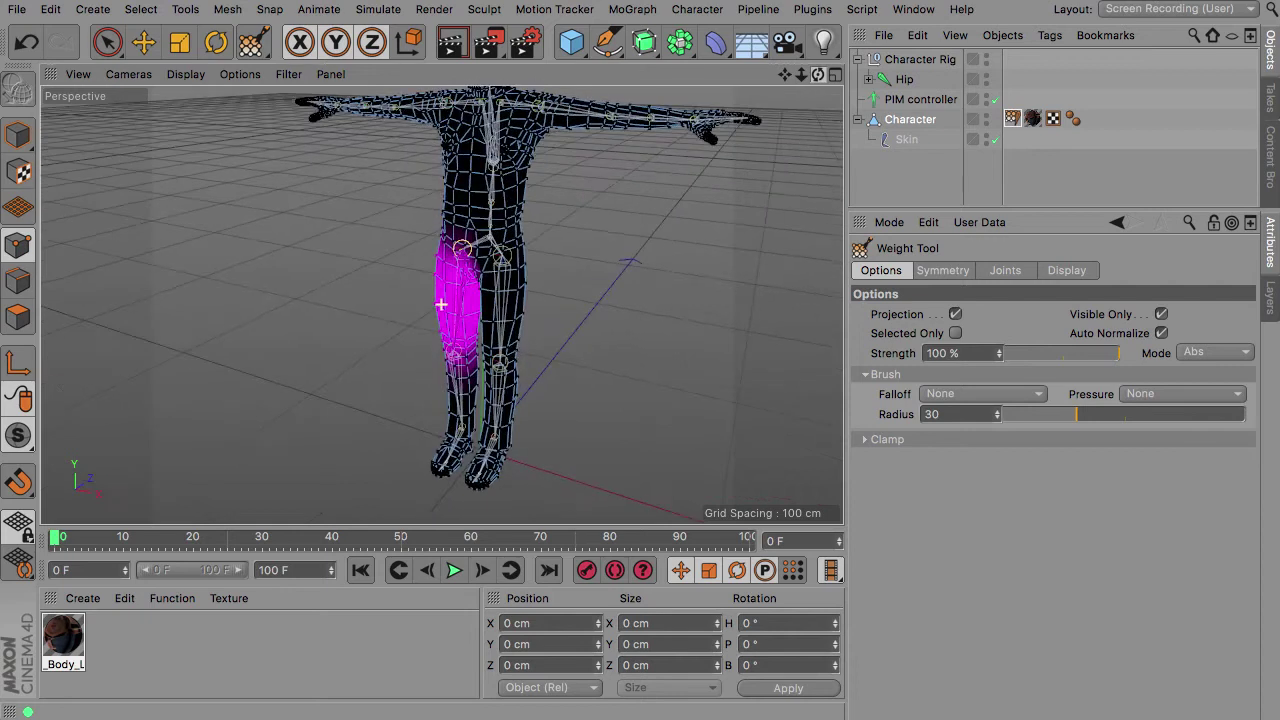
drag(793, 78, 441, 304)
drag(818, 76, 810, 35)
key(super+z)
drag(818, 80, 936, 190)
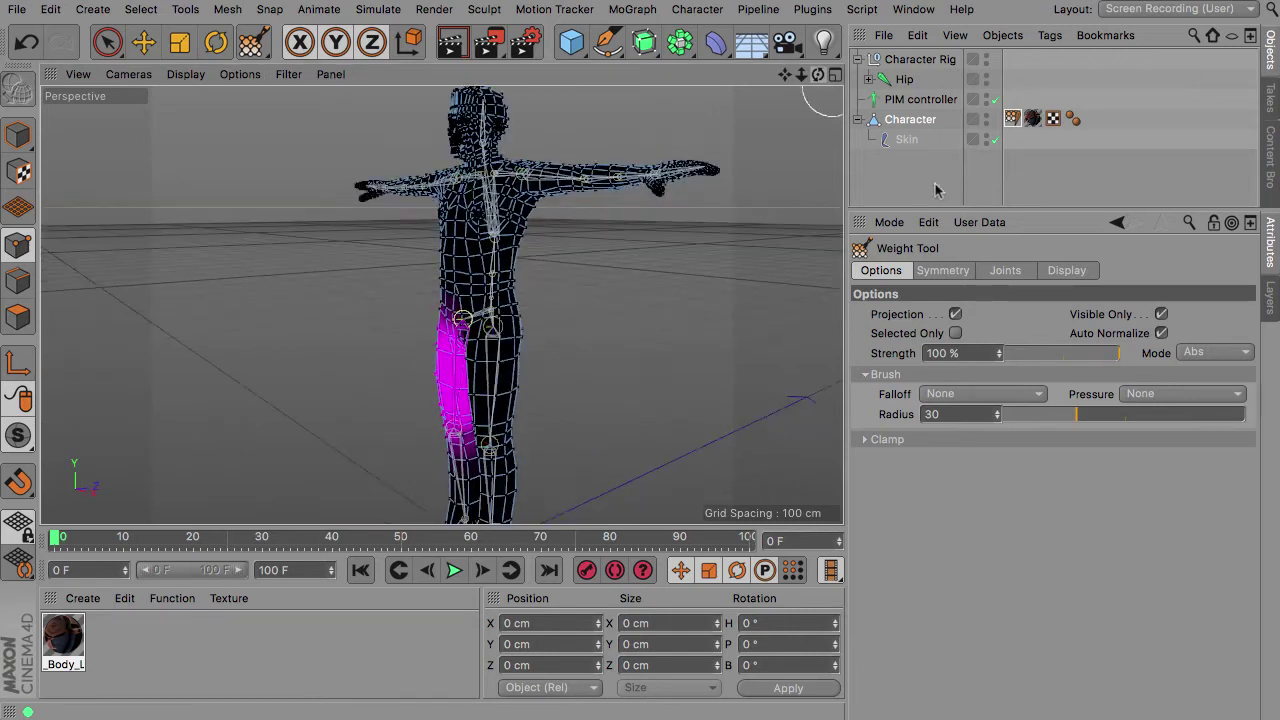
- Display the Neck joint's weights and examine how they spread over the neck, jaw and mouth
click(1002, 272)
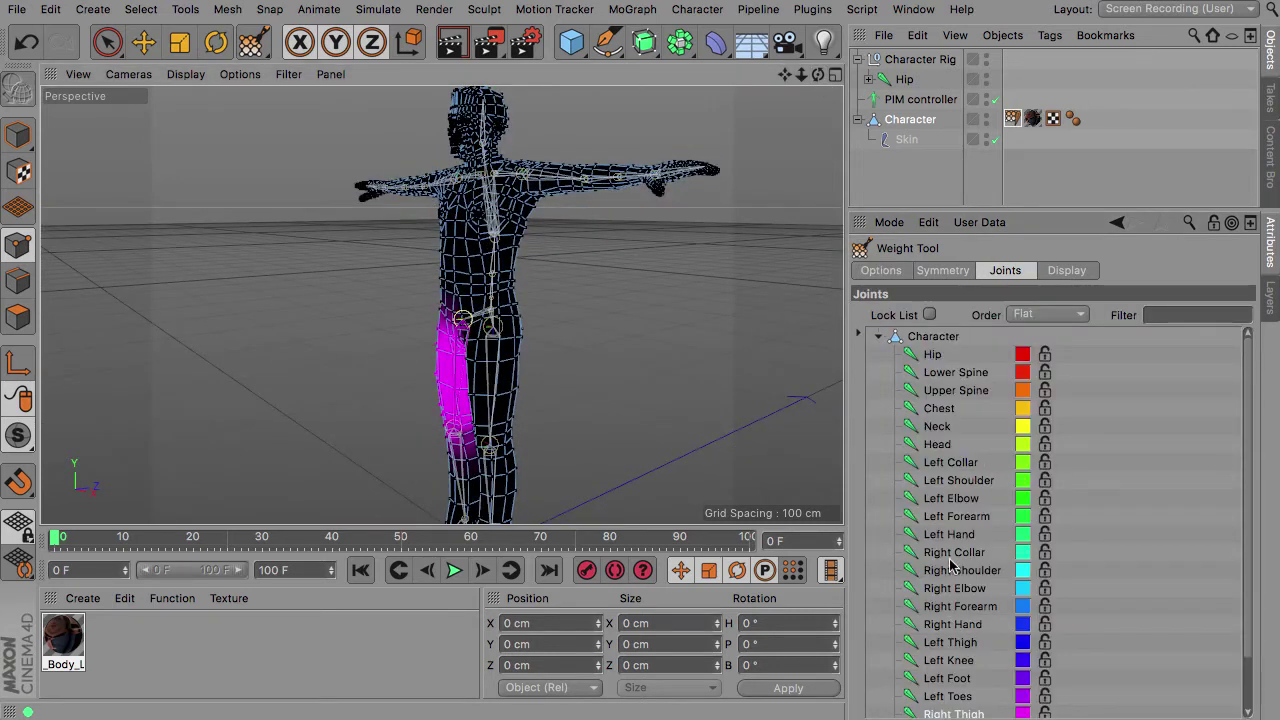
click(931, 427)
drag(785, 75, 807, 152)
scroll(518, 206, up, 12)
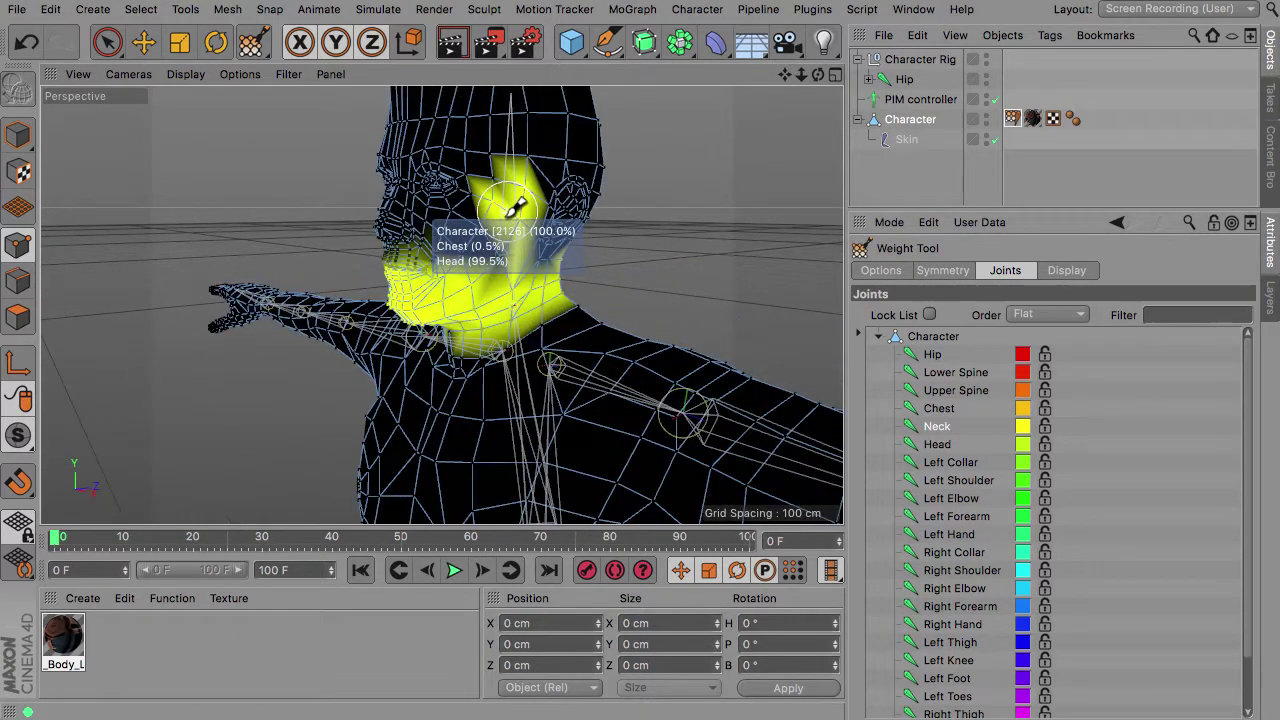
mouse_move(818, 76)
mouse_down()
mouse_move(819, 62)
mouse_move(784, 42)
mouse_up()
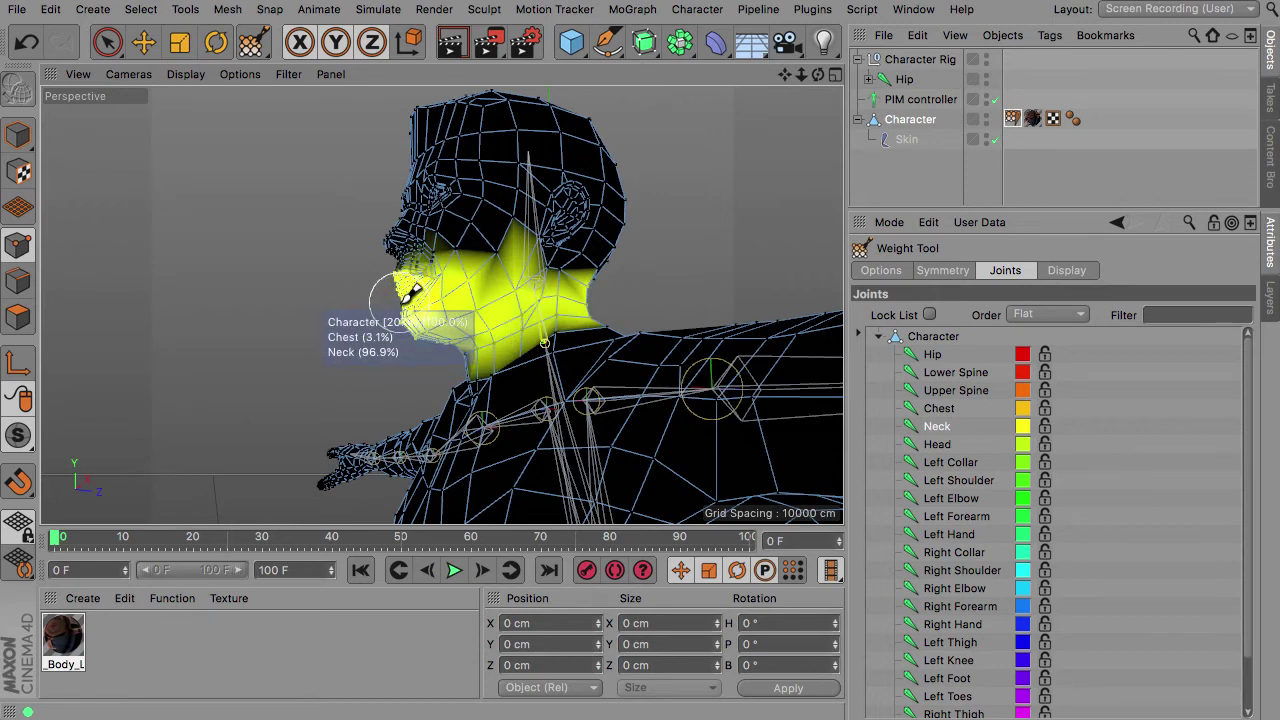
click(882, 271)
click(1228, 355)
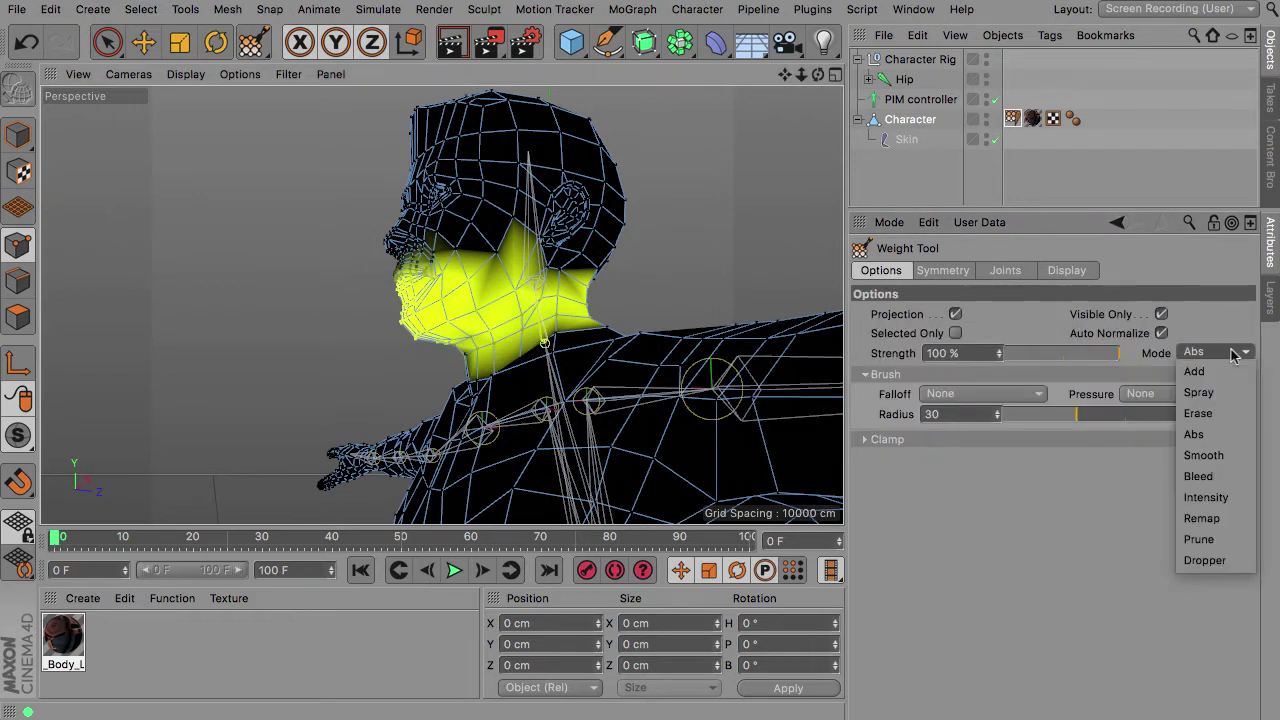
click(1226, 416)
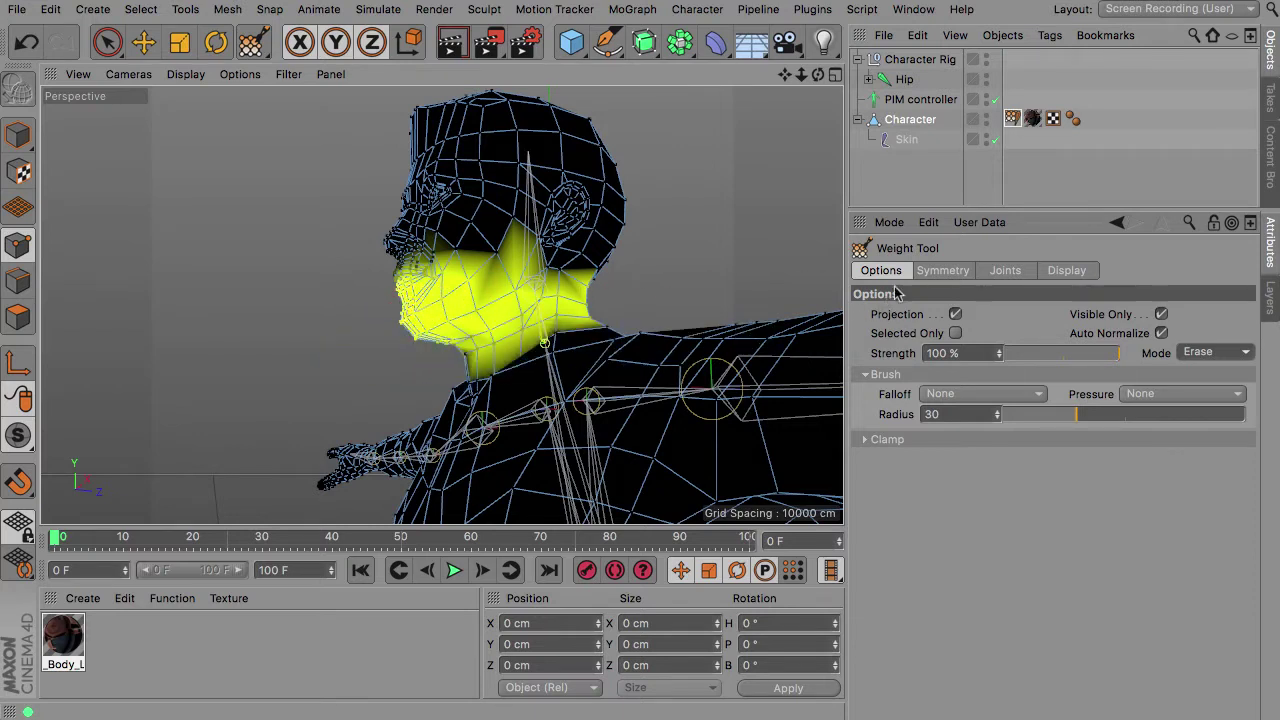
- Select the Head joint and paint its influence over the mouth, chin, jaw and lower skull in Abs mode
click(1008, 271)
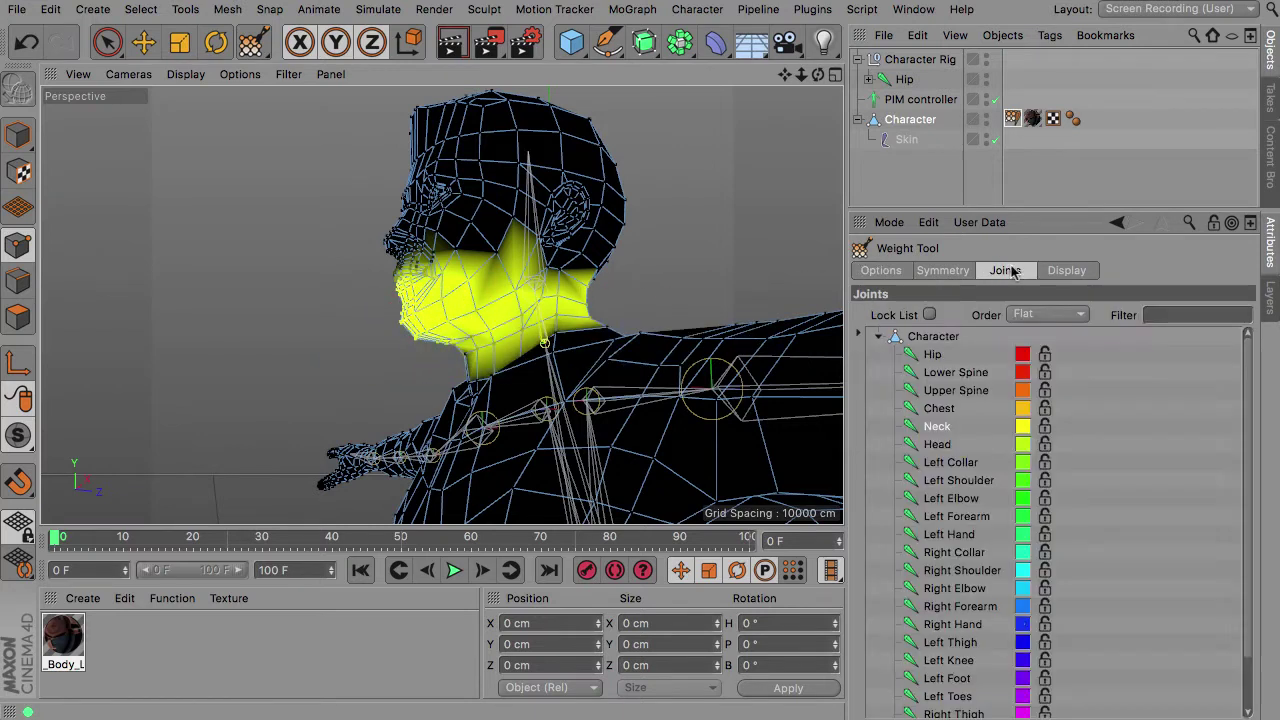
click(940, 445)
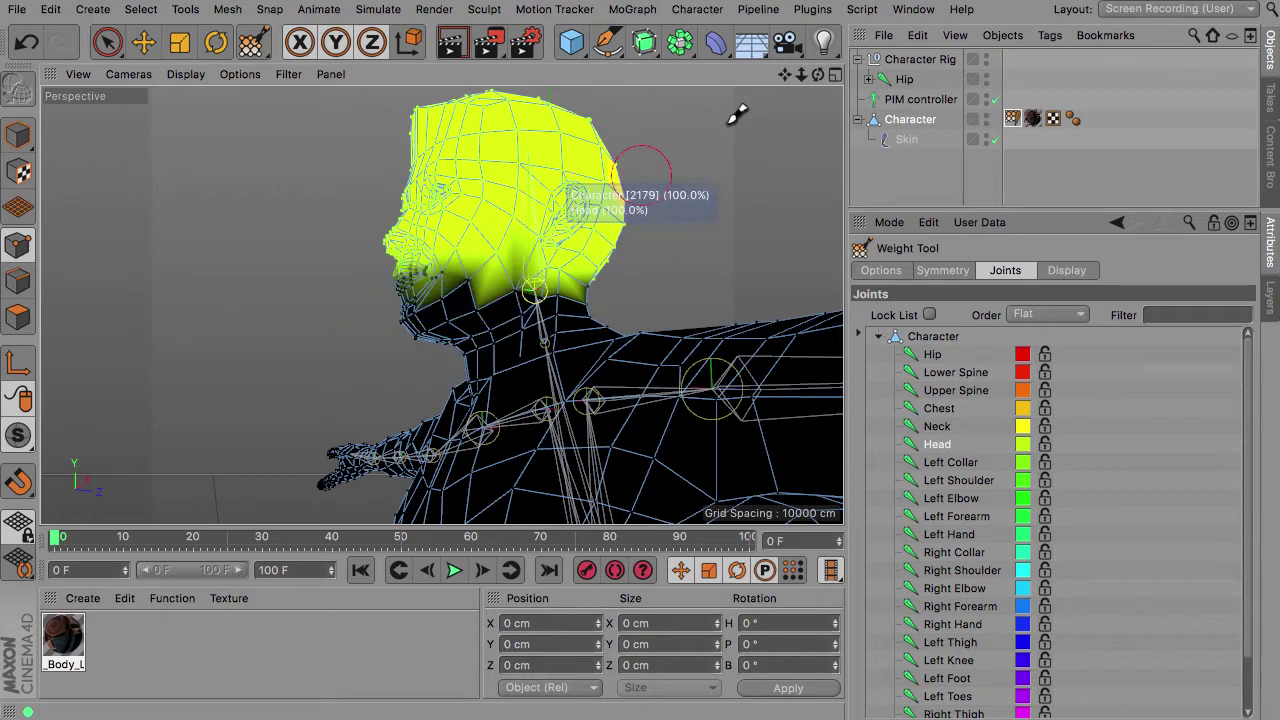
mouse_move(818, 75)
mouse_down()
mouse_move(890, 80)
mouse_move(785, 82)
mouse_move(822, 70)
mouse_up()
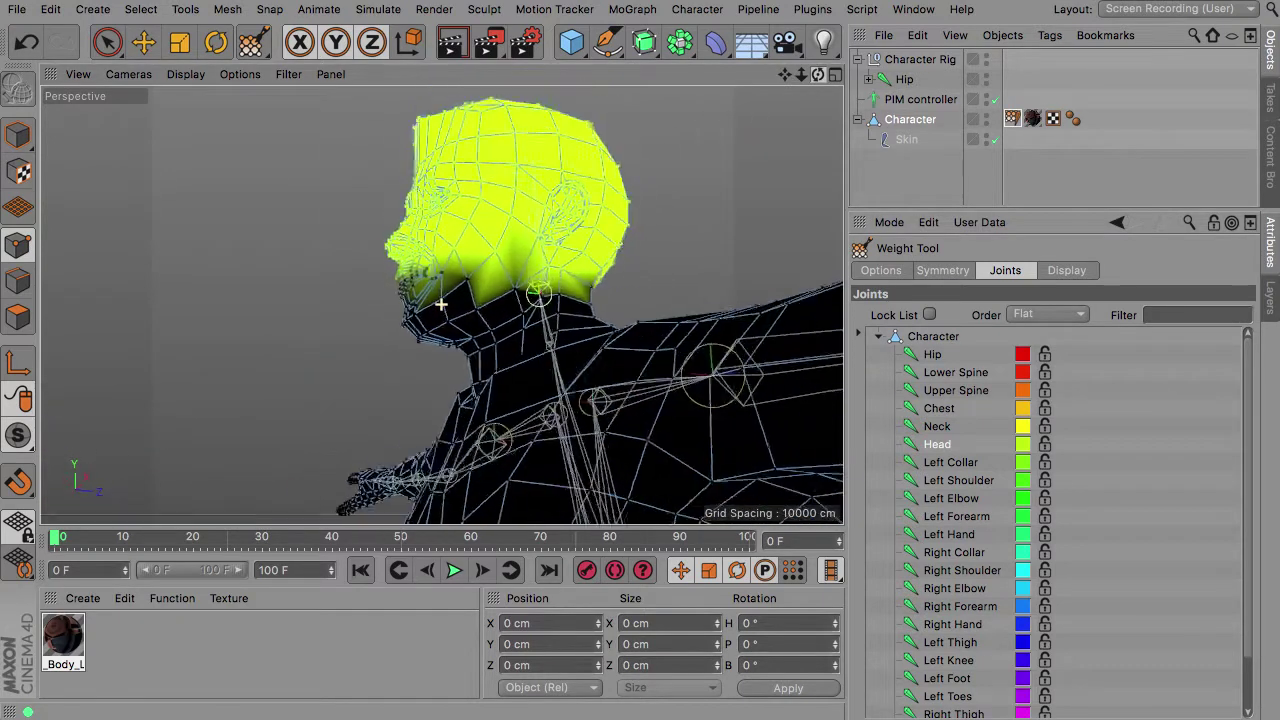
drag(440, 303, 443, 294)
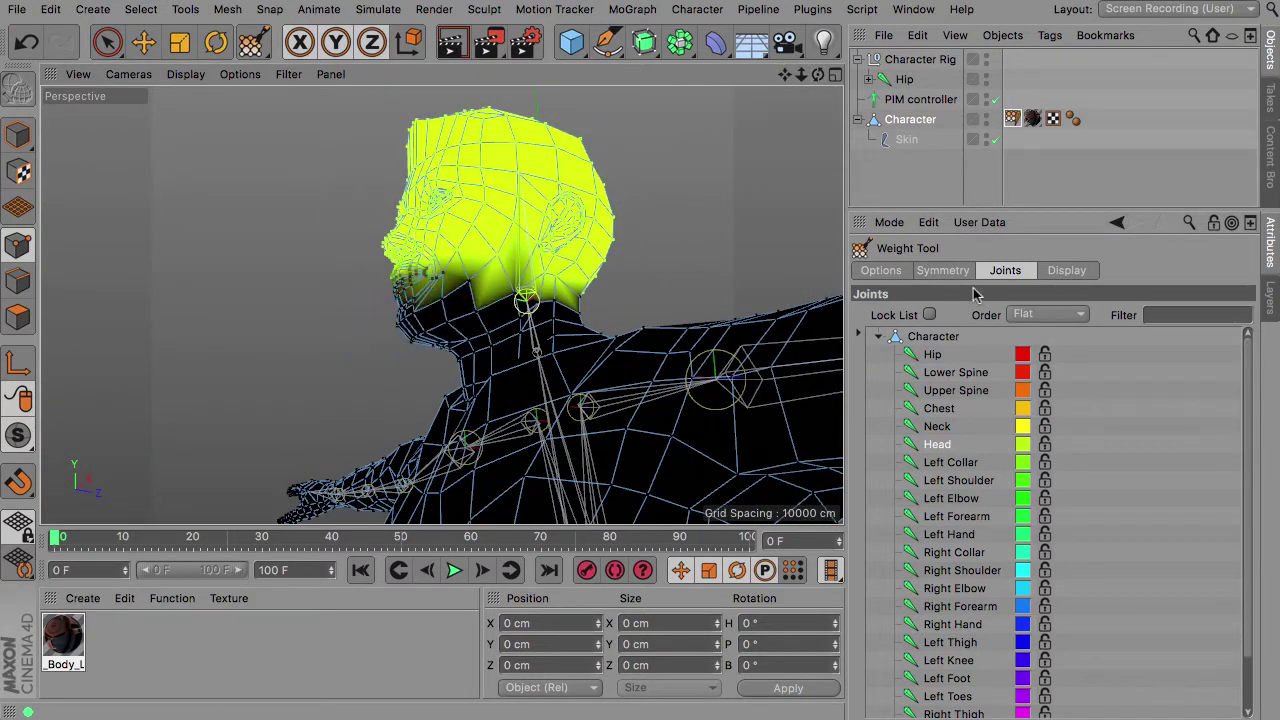
click(882, 270)
click(1220, 354)
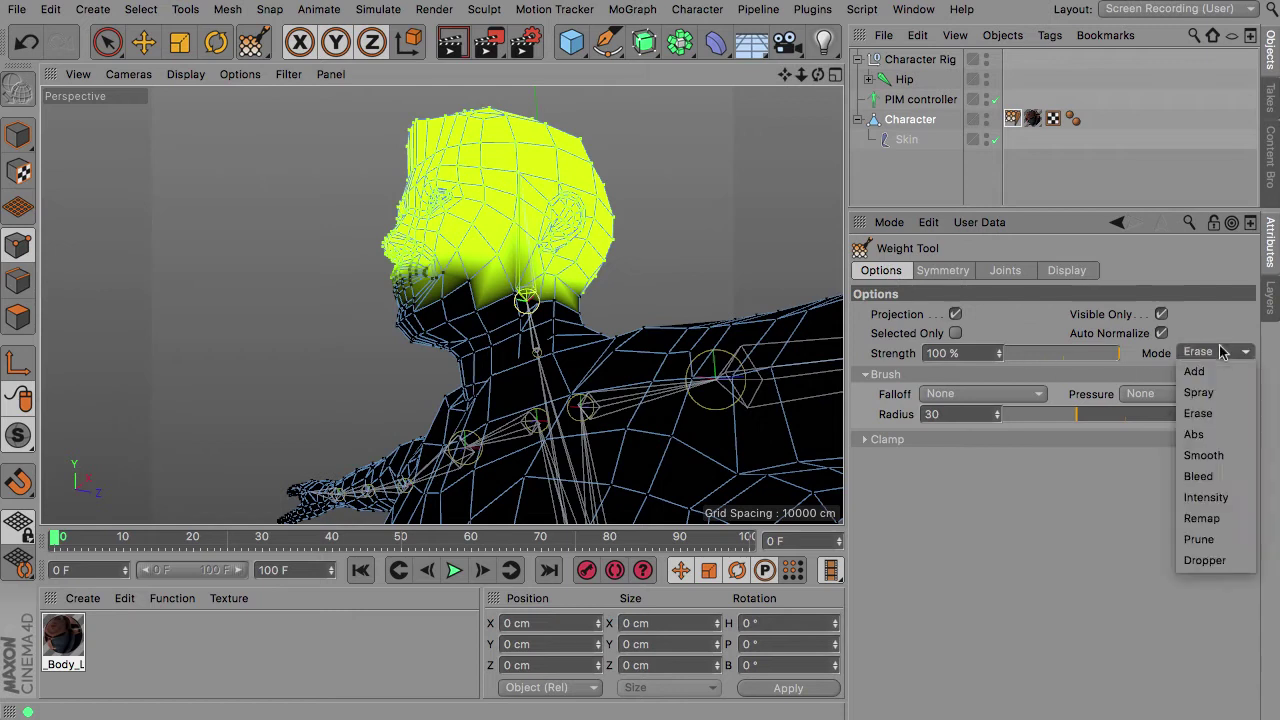
click(1219, 434)
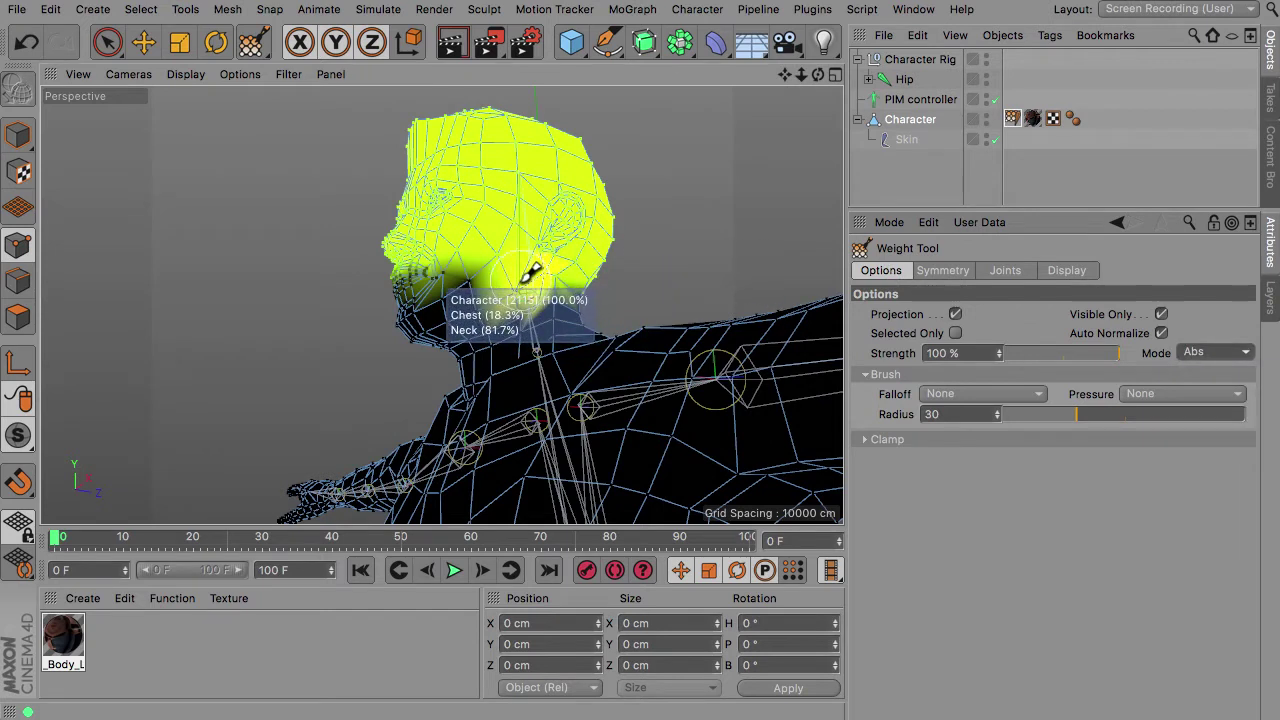
drag(425, 256, 418, 308)
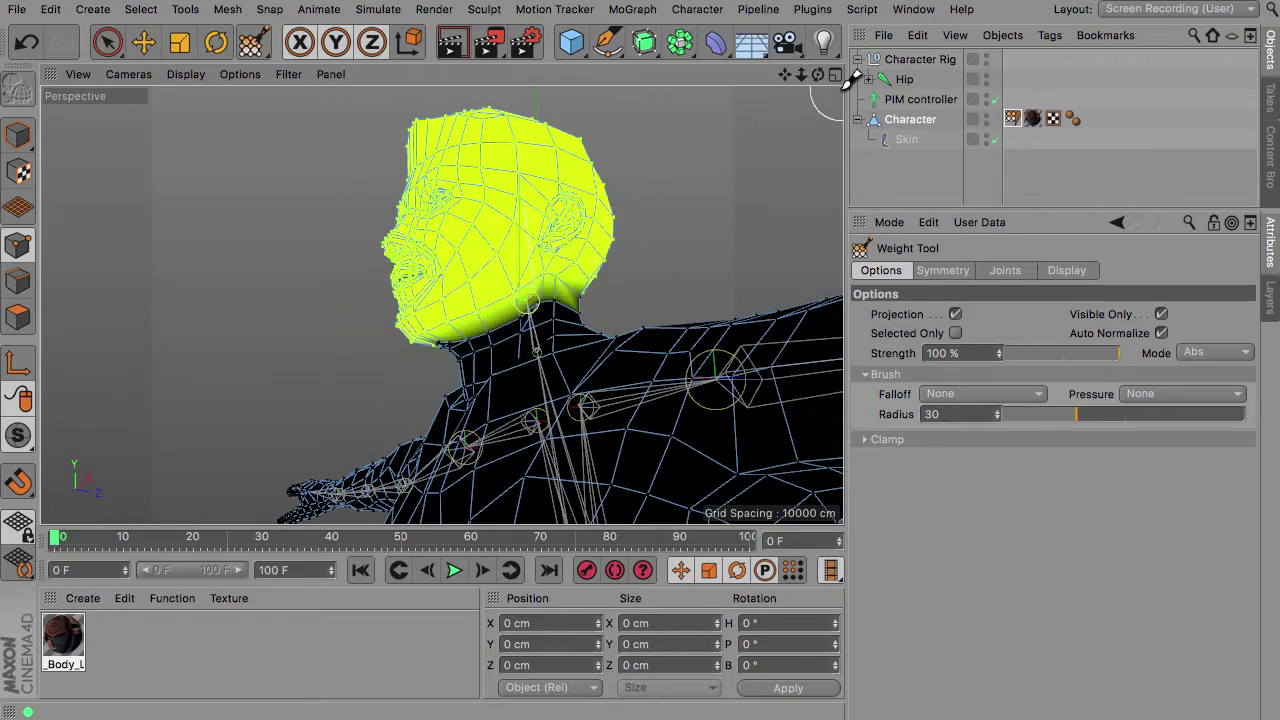
- Extend the Head influence over the opposite jaw, turn off Visible Only and check the coverage beneath the head
drag(818, 84, 642, 150)
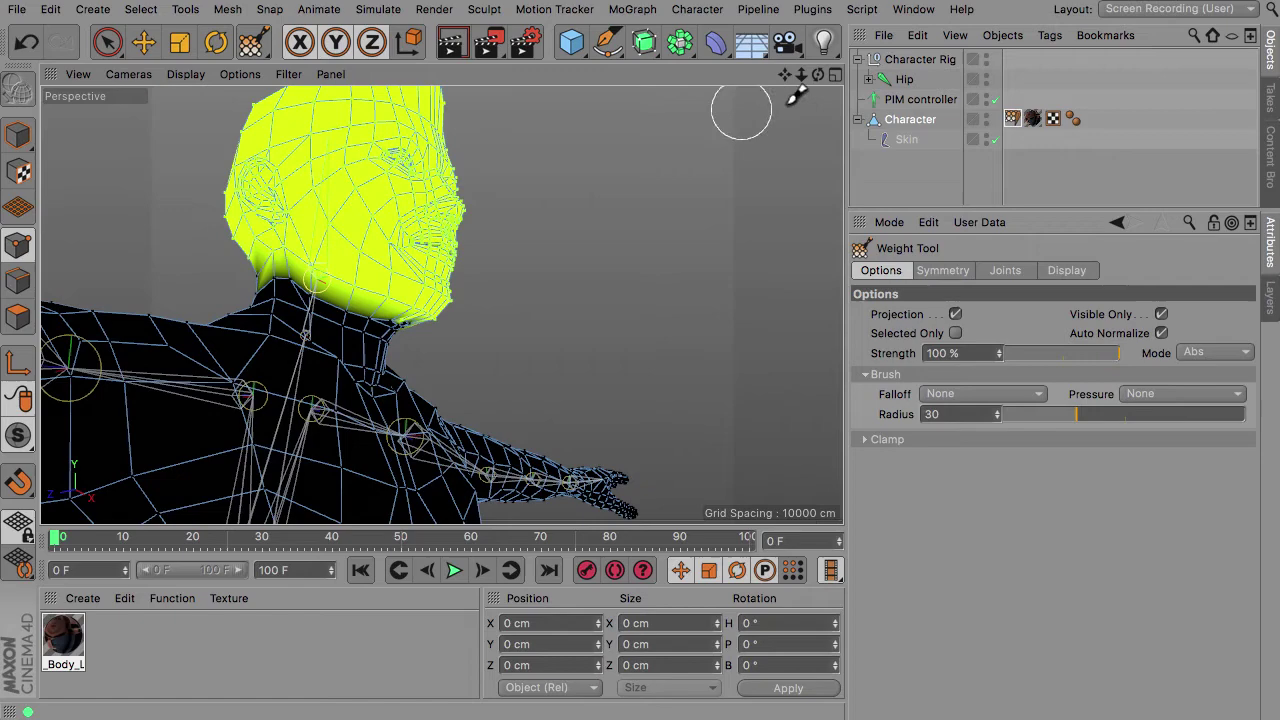
mouse_move(816, 78)
mouse_down()
mouse_move(960, 76)
mouse_move(635, 82)
mouse_move(800, 78)
mouse_up()
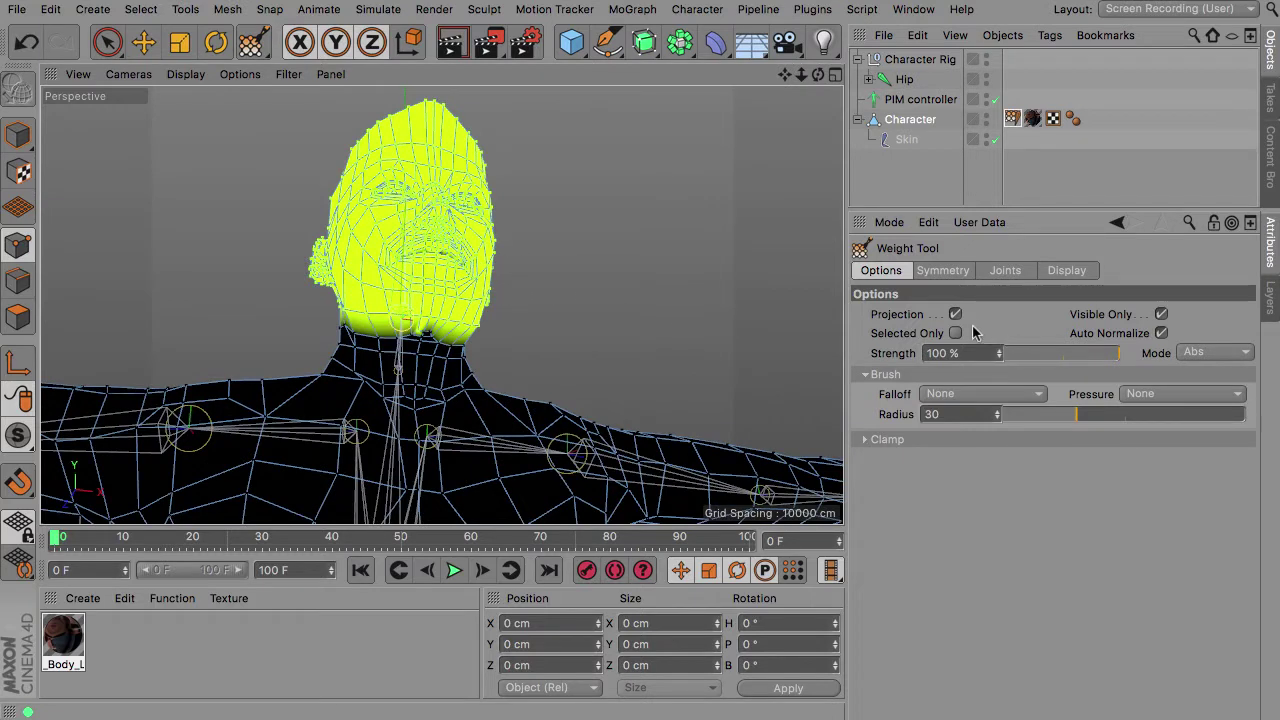
click(1162, 315)
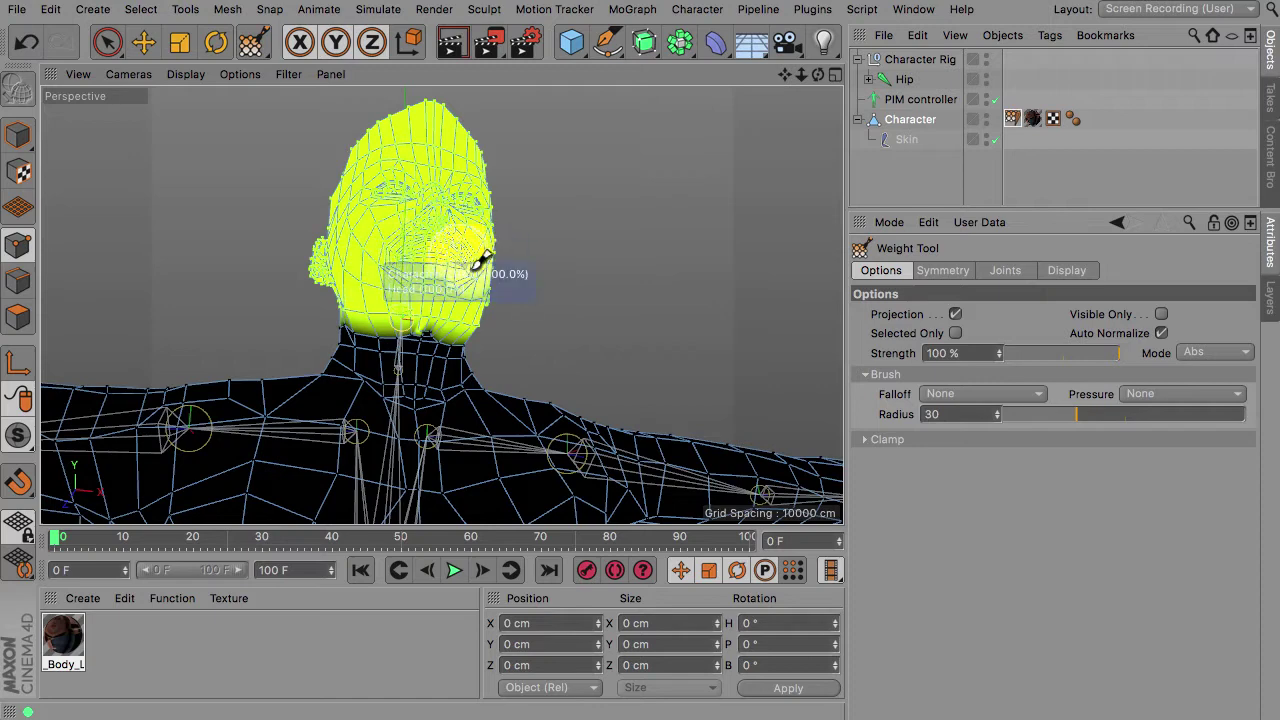
mouse_move(822, 76)
mouse_down()
mouse_move(782, 58)
mouse_move(818, 66)
mouse_move(810, 5)
mouse_up()
scroll(432, 272, up, 5)
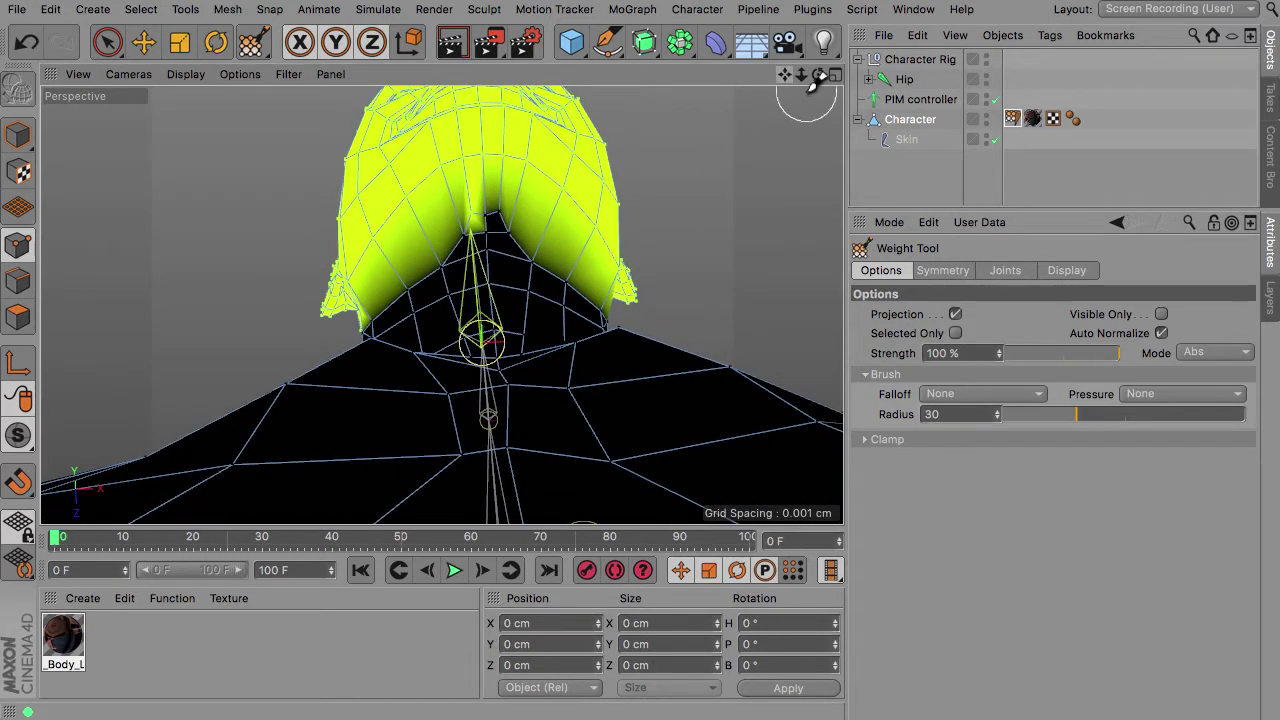
click(1006, 272)
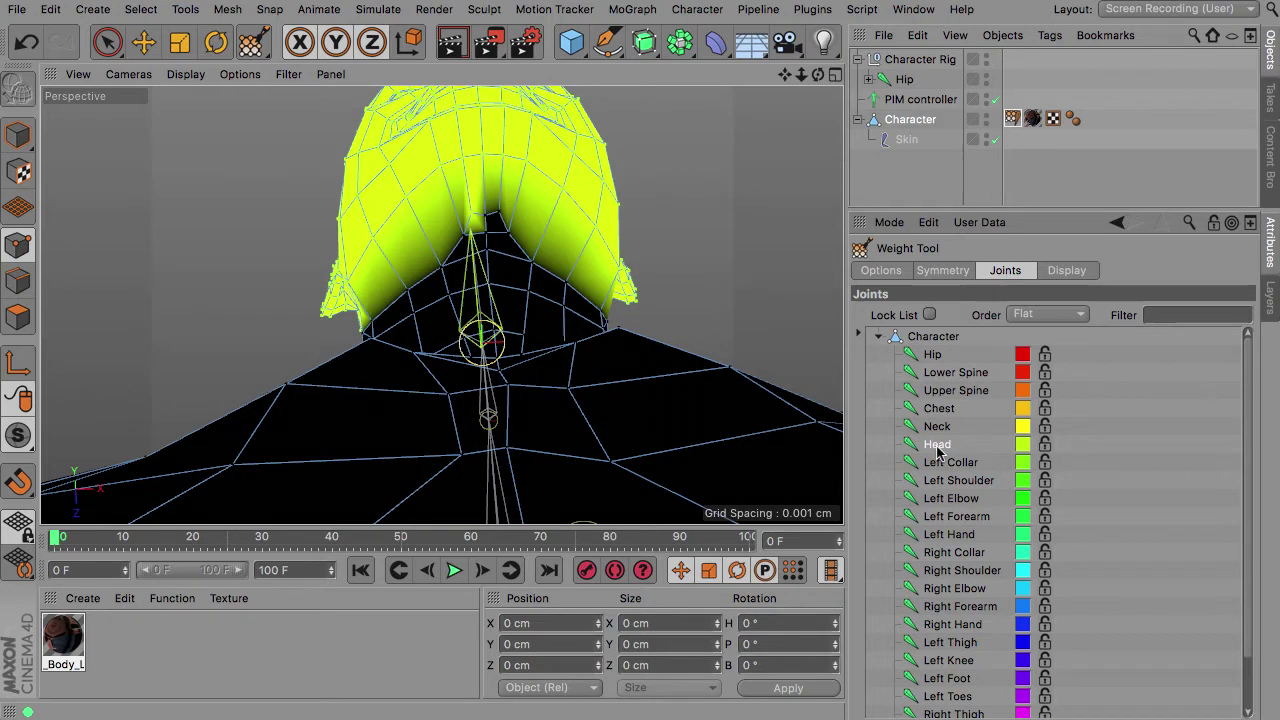
- Select the Neck joint, undo the stray stroke, turn on Visible Only and paint its influence across the back of the neck in Abs mode
drag(545, 232, 491, 226)
click(931, 427)
mouse_move(556, 284)
mouse_down()
mouse_move(504, 258)
mouse_move(492, 232)
mouse_up()
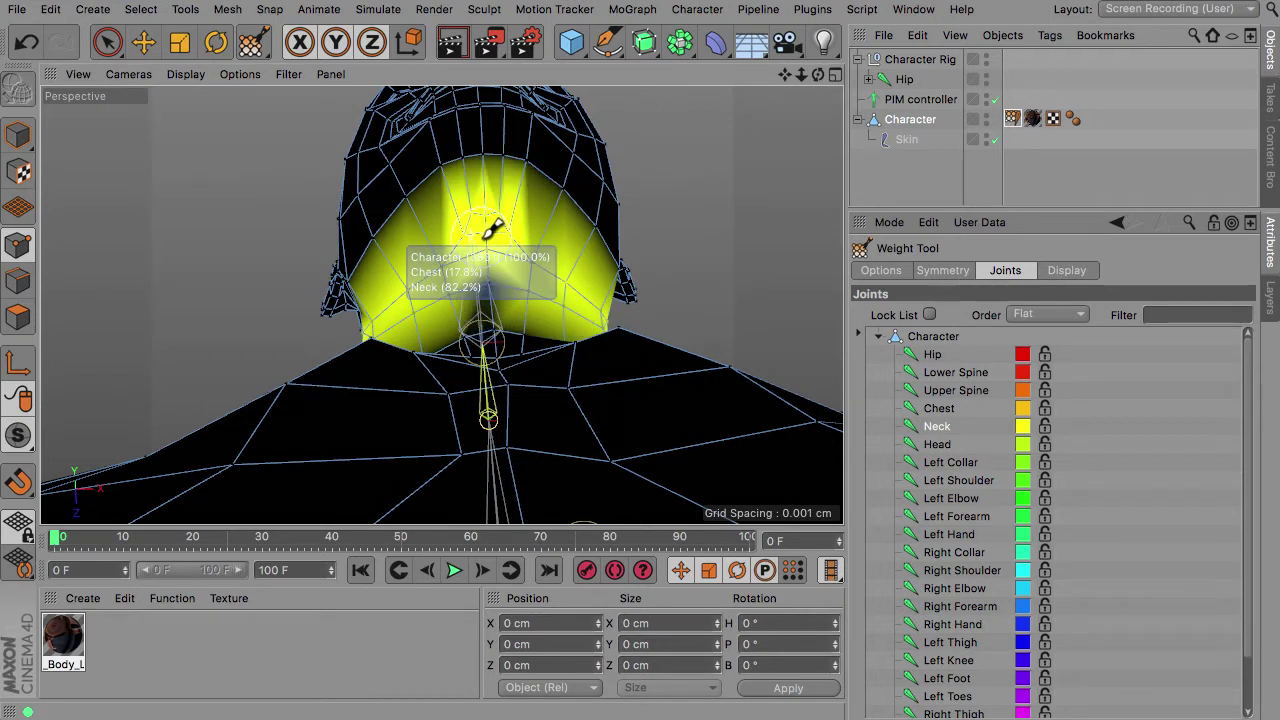
key(super+z)
click(882, 272)
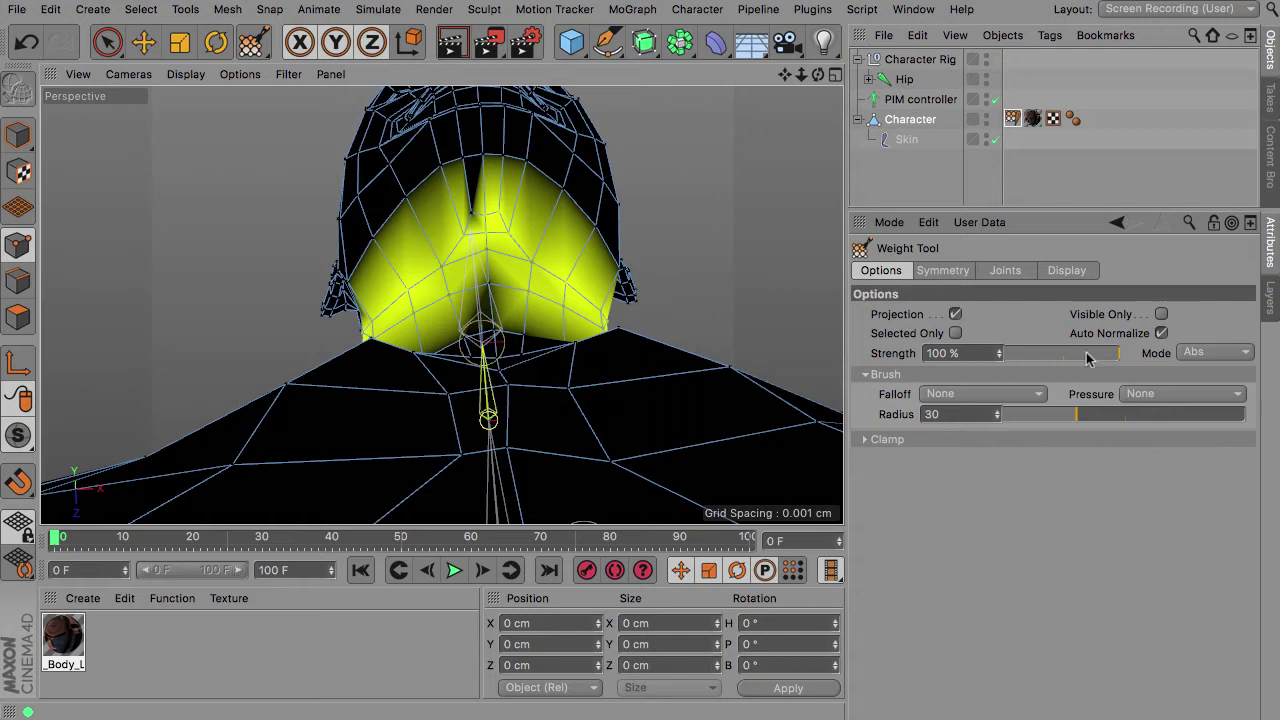
drag(482, 229, 522, 258)
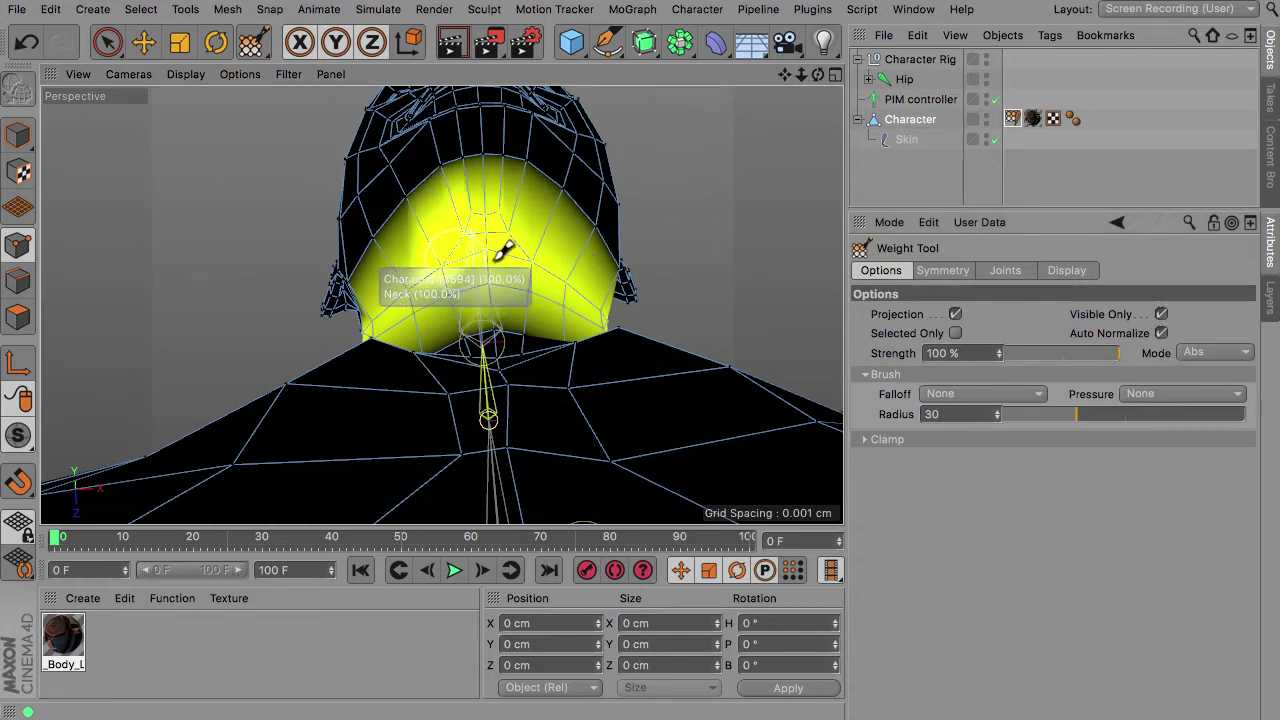
- Compare the Head, Neck and Chest joint weights around the neck and upper chest from several angles
drag(819, 76, 425, 185)
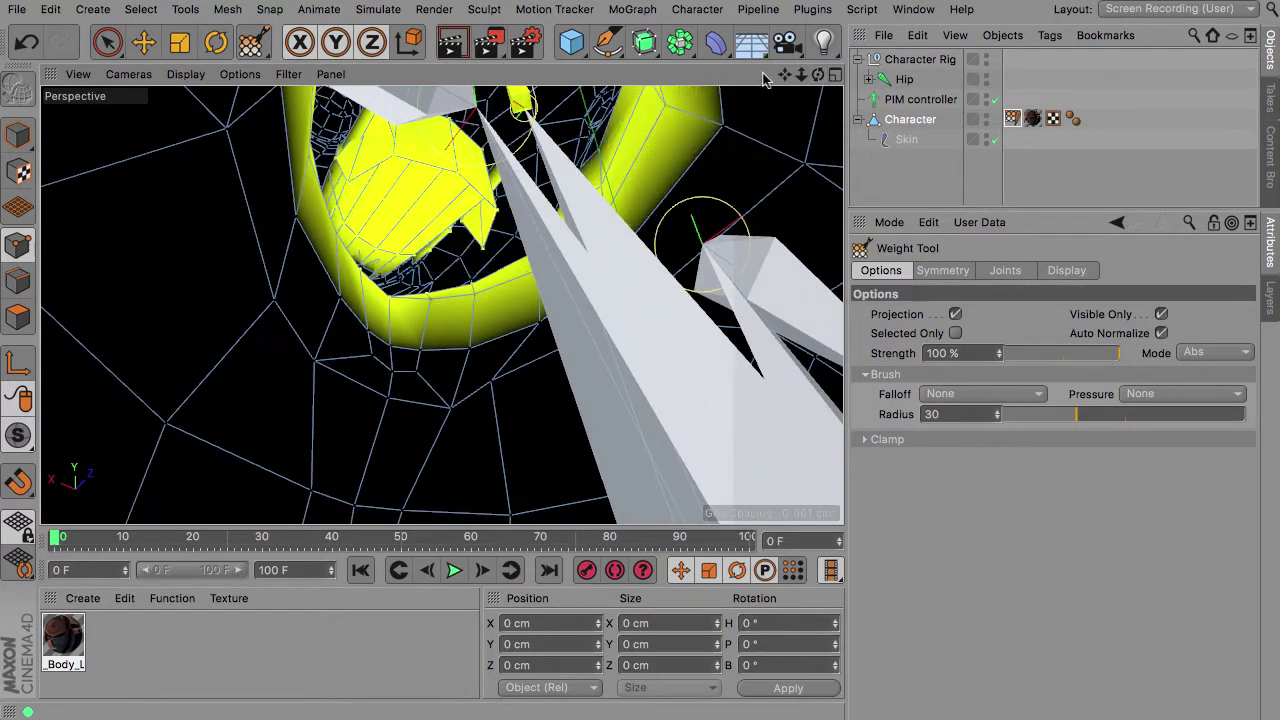
mouse_move(786, 80)
mouse_down()
mouse_move(443, 300)
mouse_move(800, 90)
mouse_move(443, 303)
mouse_move(808, 84)
mouse_move(443, 303)
mouse_move(787, 78)
mouse_move(443, 300)
mouse_move(800, 84)
mouse_up()
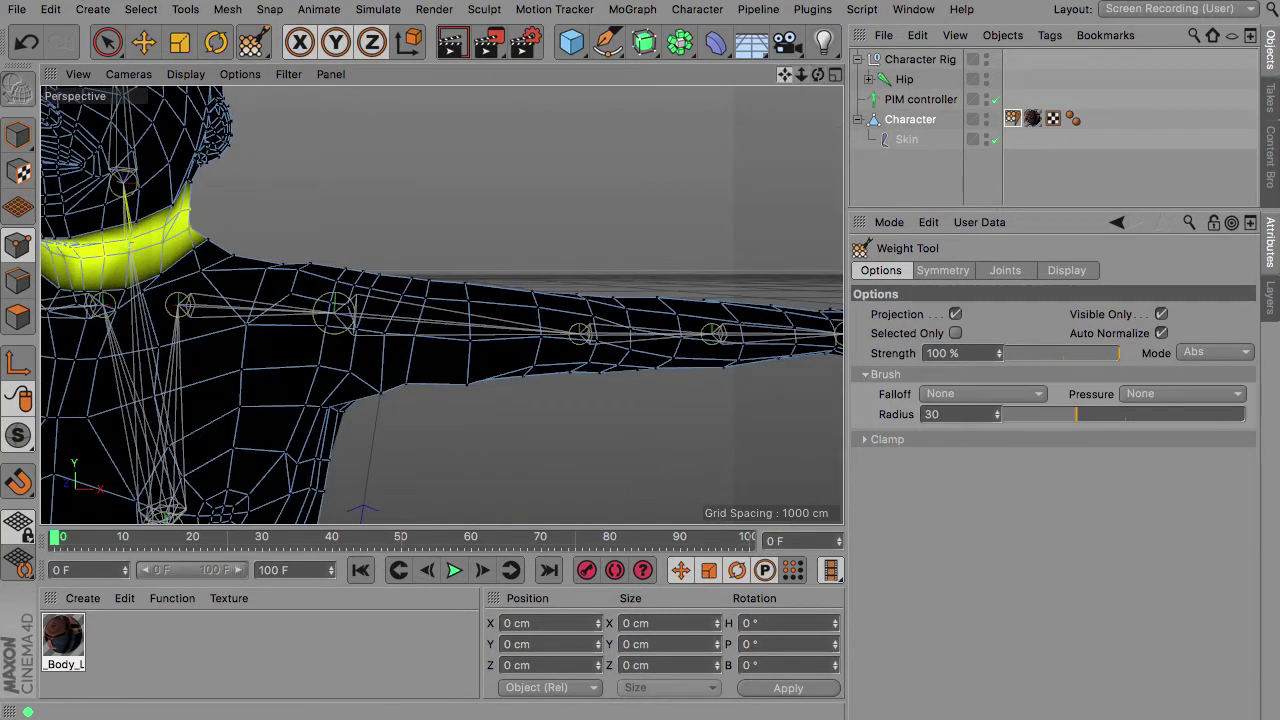
right_drag(786, 78, 788, 80)
drag(788, 80, 820, 80)
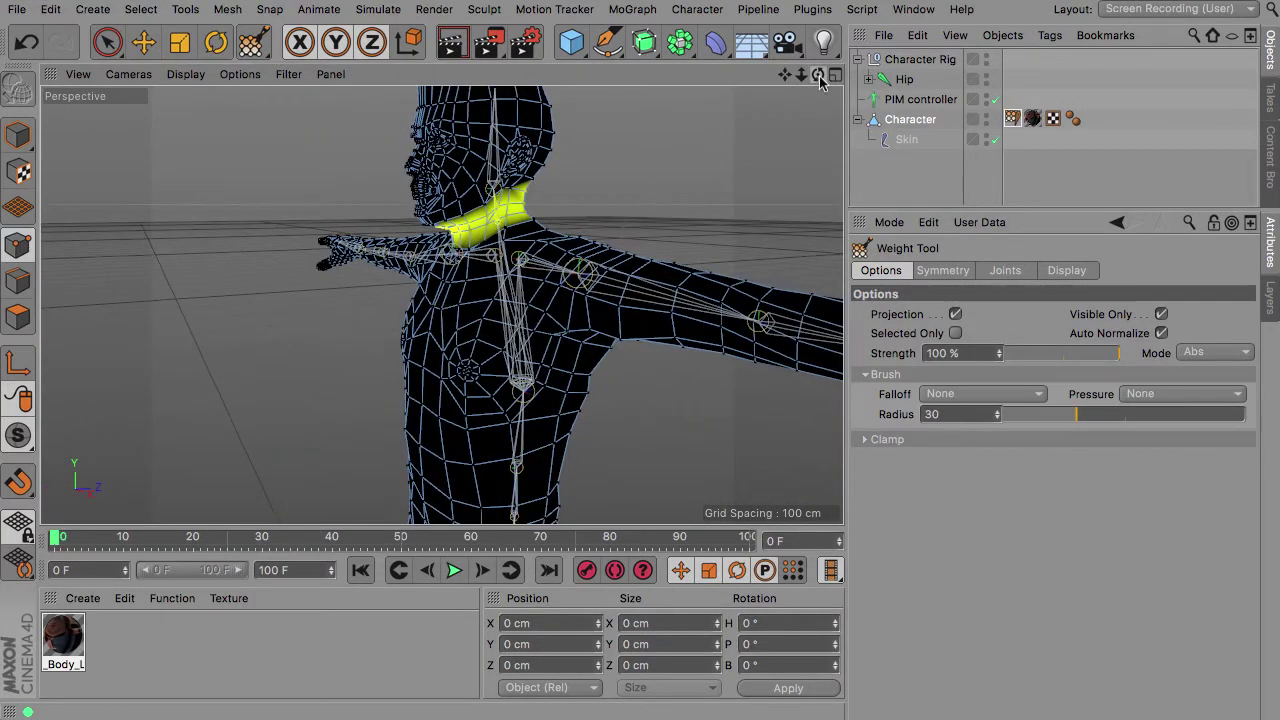
click(1005, 271)
click(937, 444)
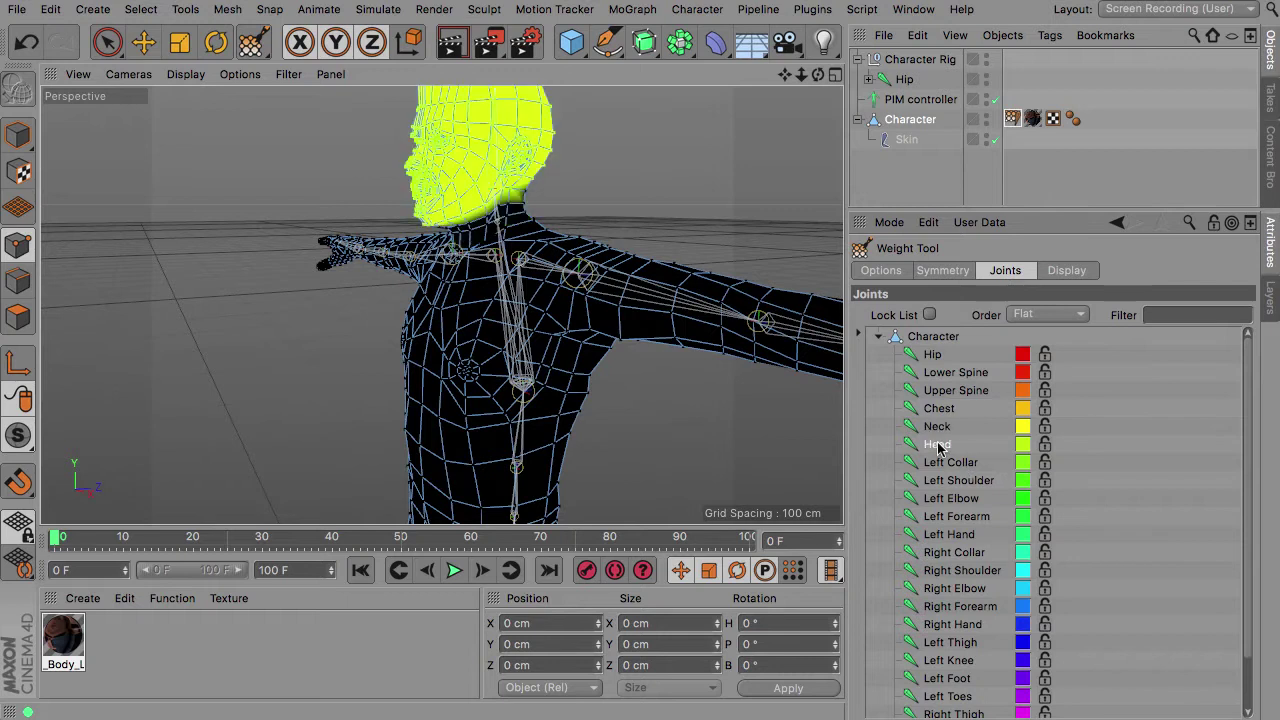
click(939, 427)
click(940, 409)
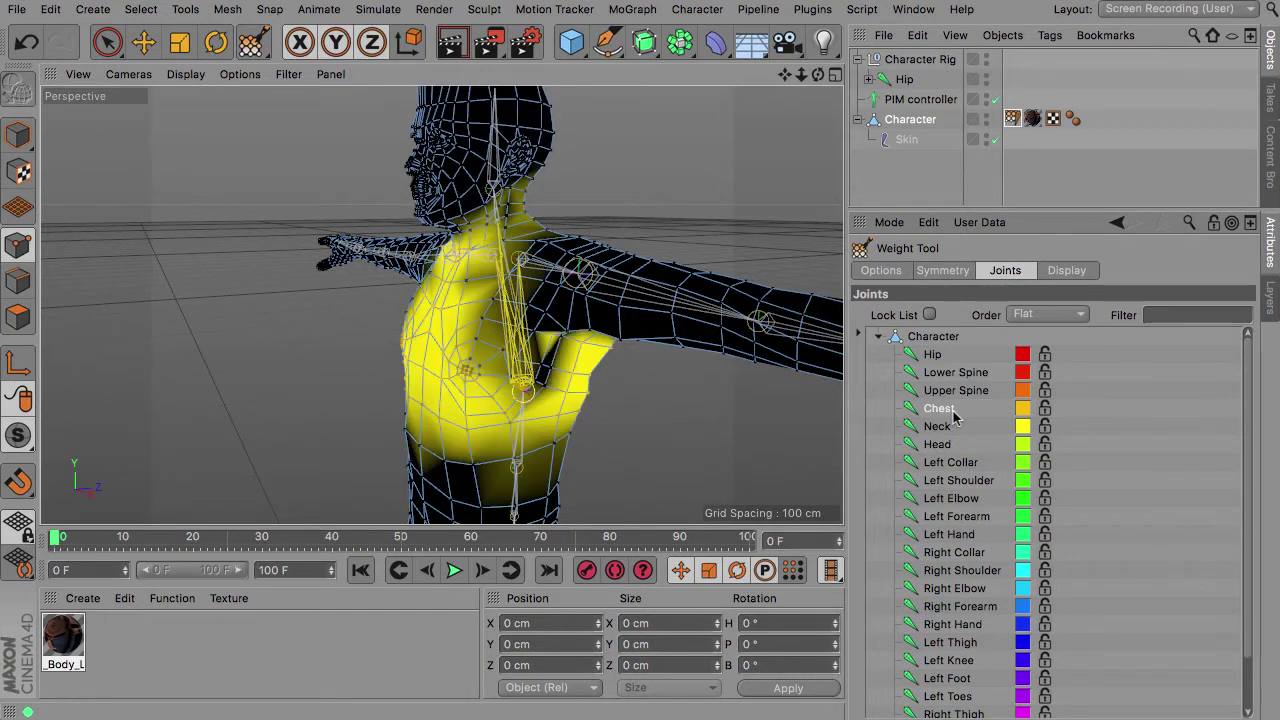
drag(818, 78, 735, 80)
scroll(501, 220, up, 5)
scroll(510, 222, up, 1)
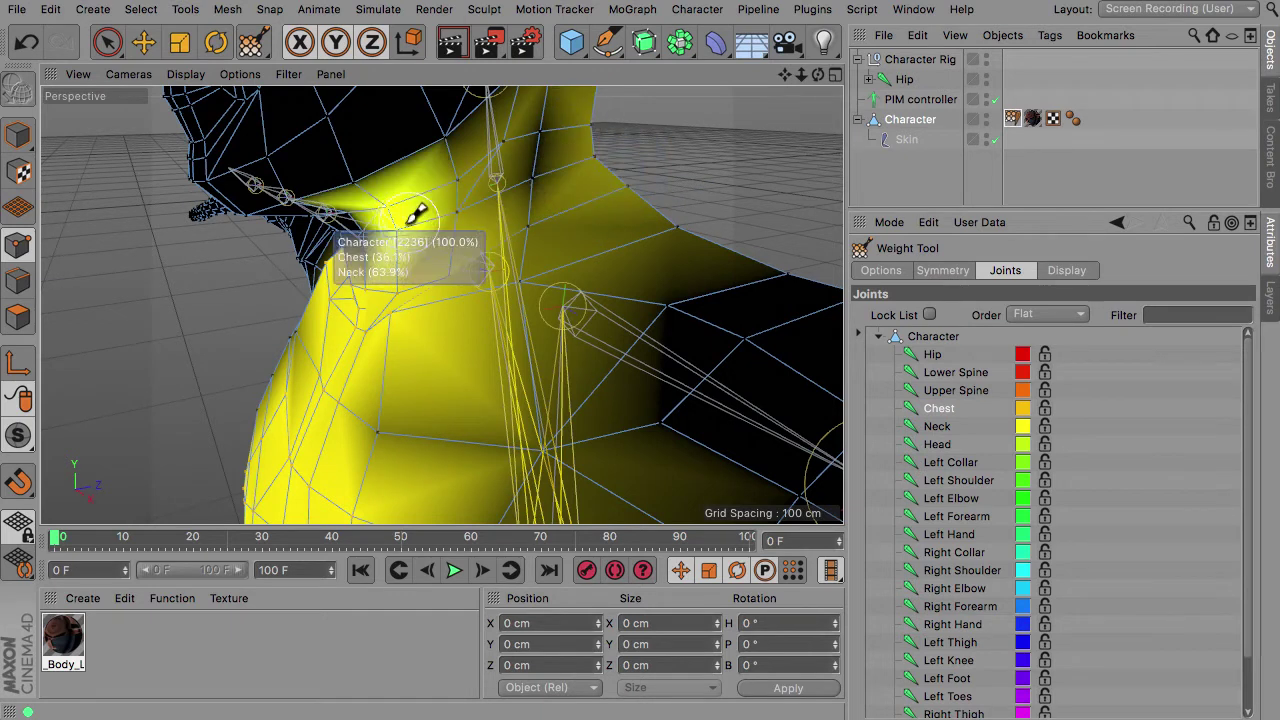
drag(820, 75, 441, 304)
alt+drag(441, 304, 468, 308)
- Display the Neck joint's weights and check their coverage around both sides and the back of the neck
click(940, 429)
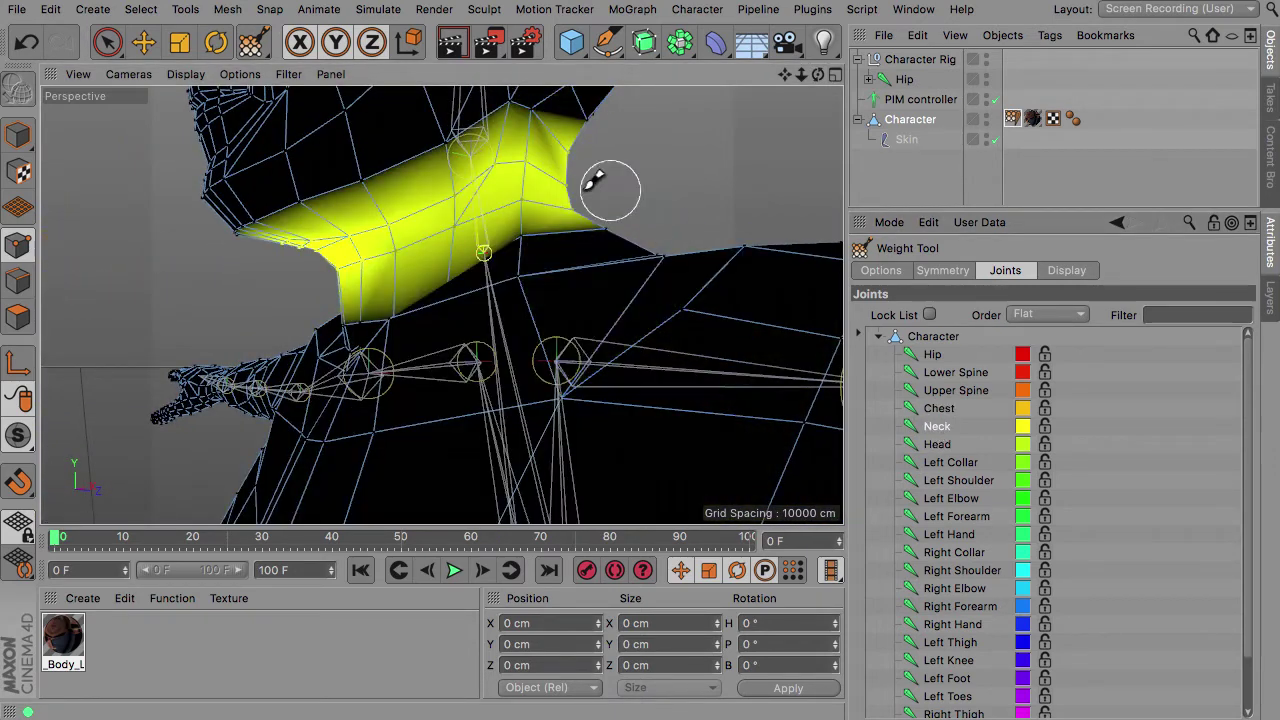
click(879, 272)
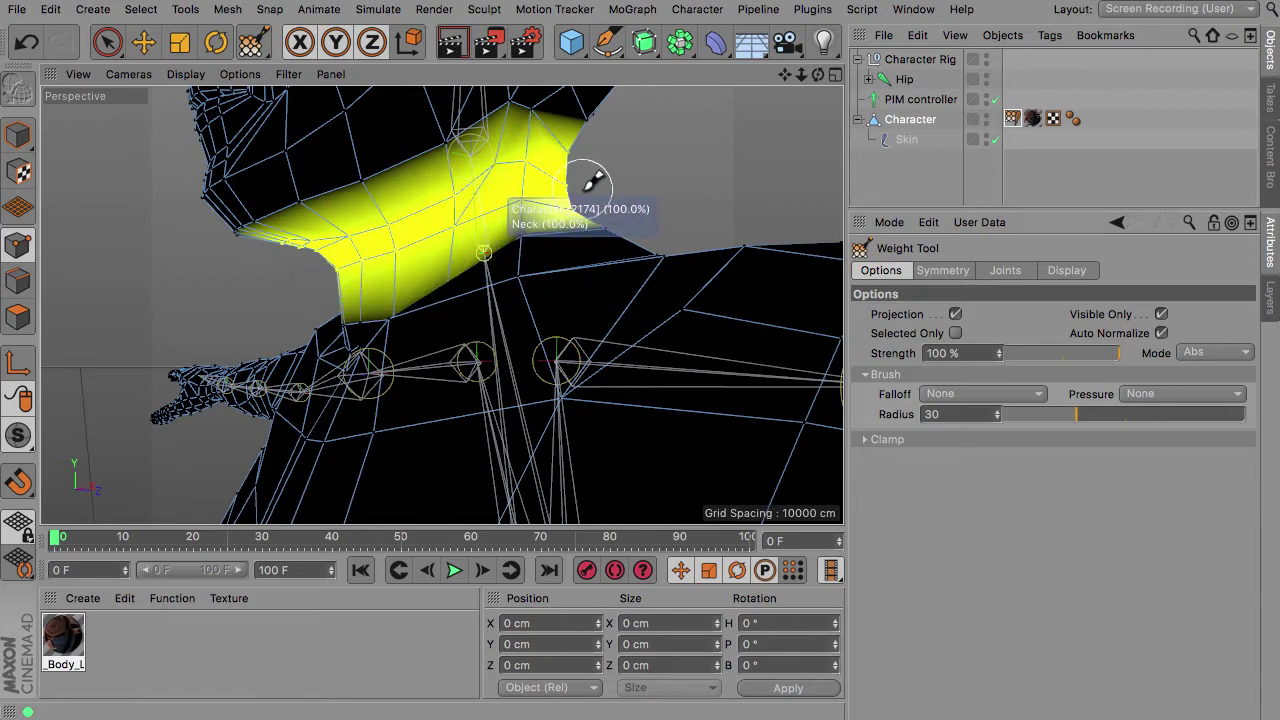
mouse_move(815, 85)
mouse_down()
mouse_move(443, 300)
mouse_move(609, 149)
mouse_up()
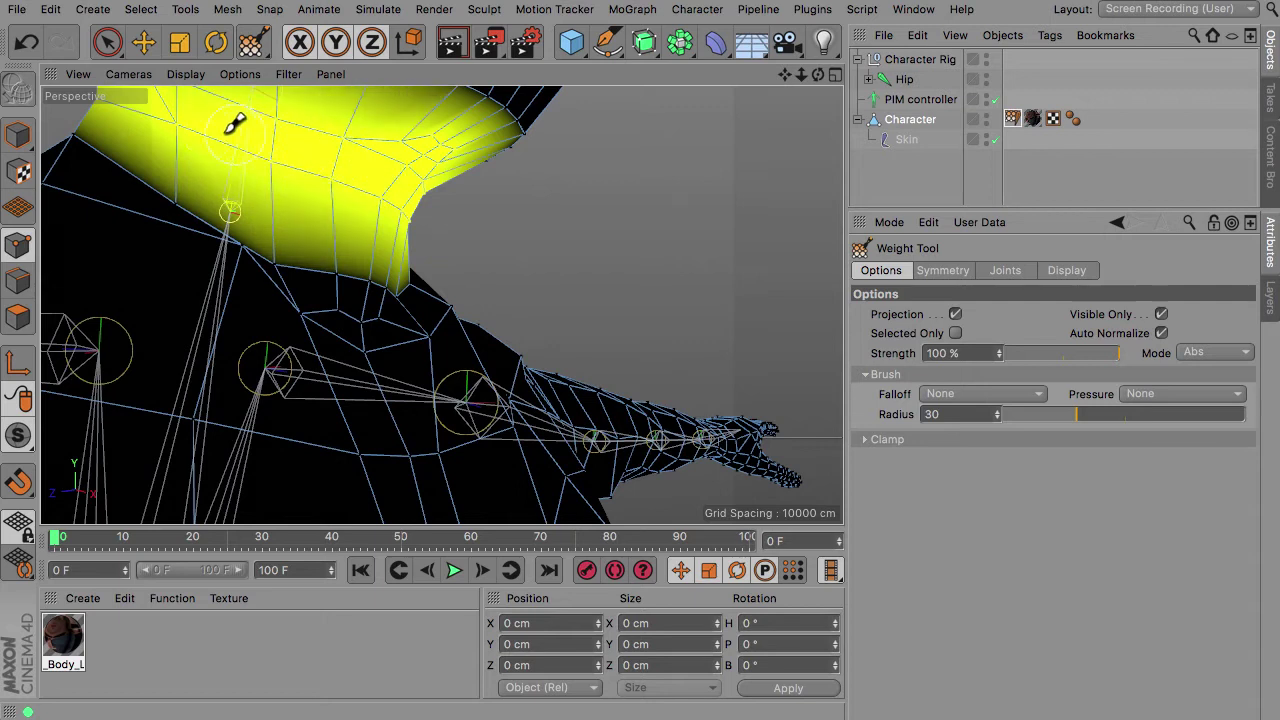
mouse_move(786, 78)
mouse_down()
mouse_move(442, 305)
mouse_move(801, 79)
mouse_move(443, 300)
mouse_up()
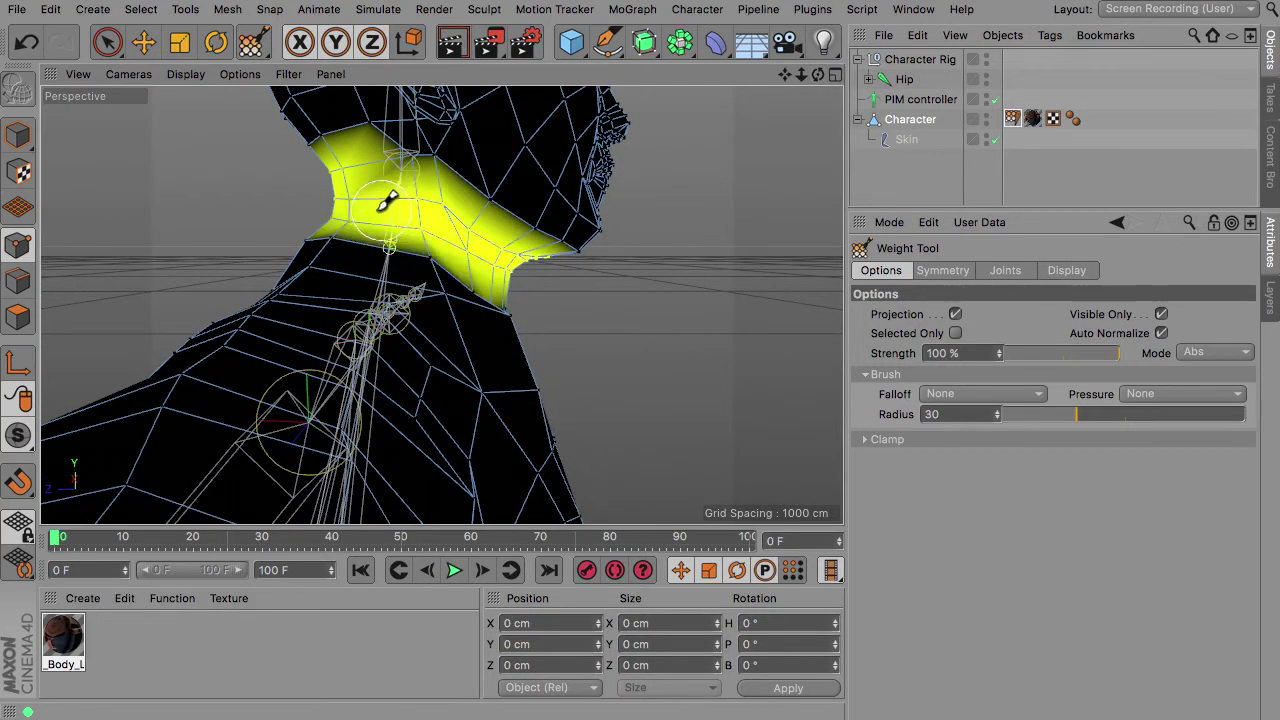
drag(818, 75, 441, 304)
- Try painting the Neck influence over the neck from farther away and look through the available brush modes
drag(786, 82, 610, 76)
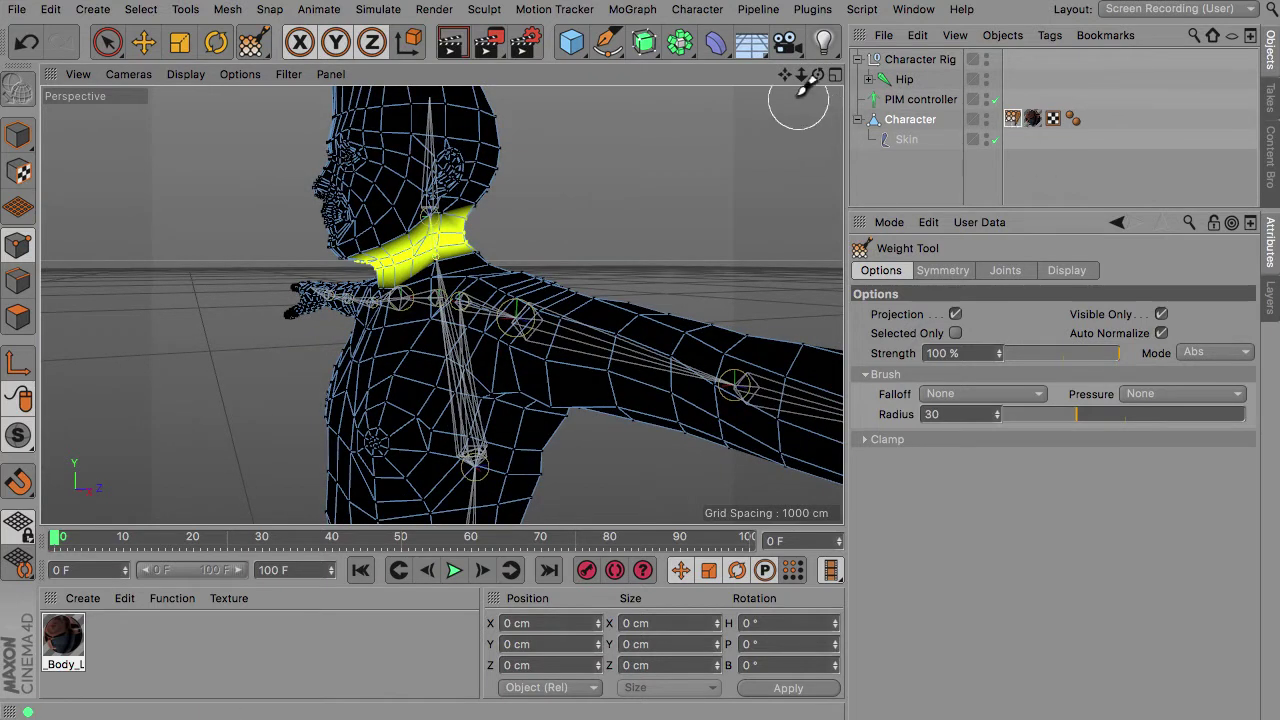
mouse_move(785, 76)
mouse_down()
mouse_move(862, 120)
mouse_move(856, 134)
mouse_move(842, 82)
mouse_move(930, 86)
mouse_up()
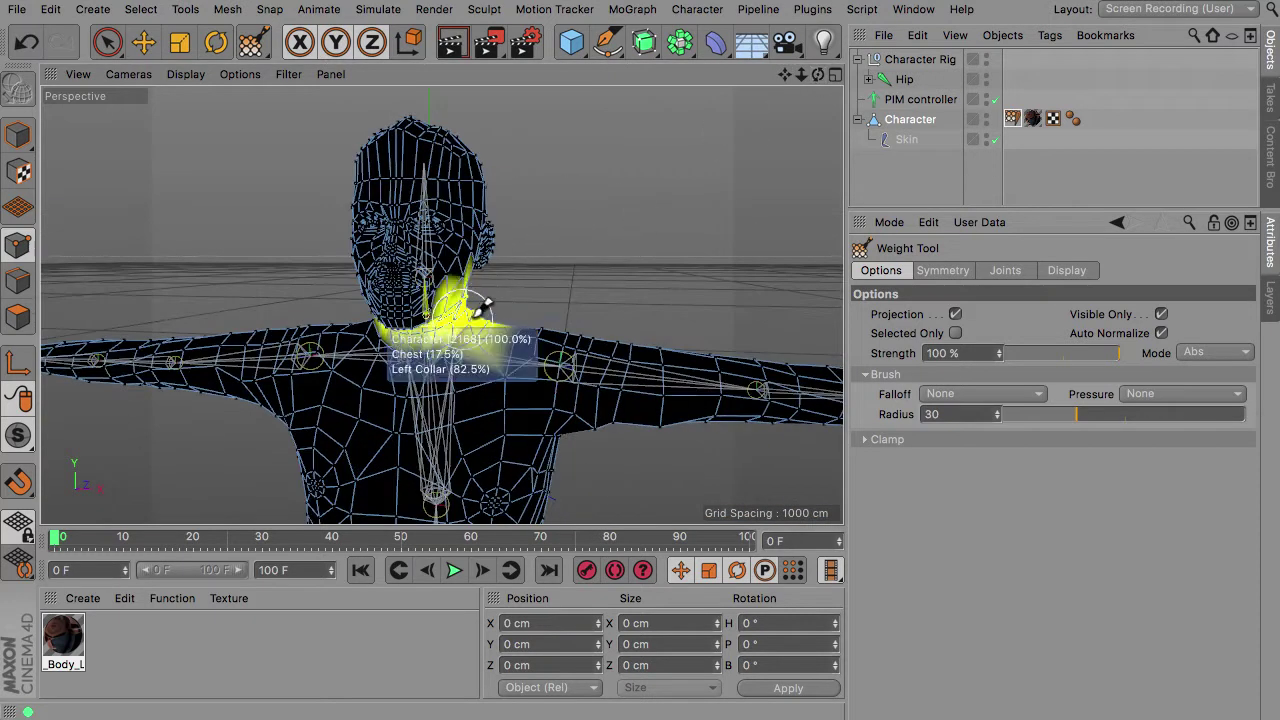
drag(818, 76, 768, 60)
click(1210, 353)
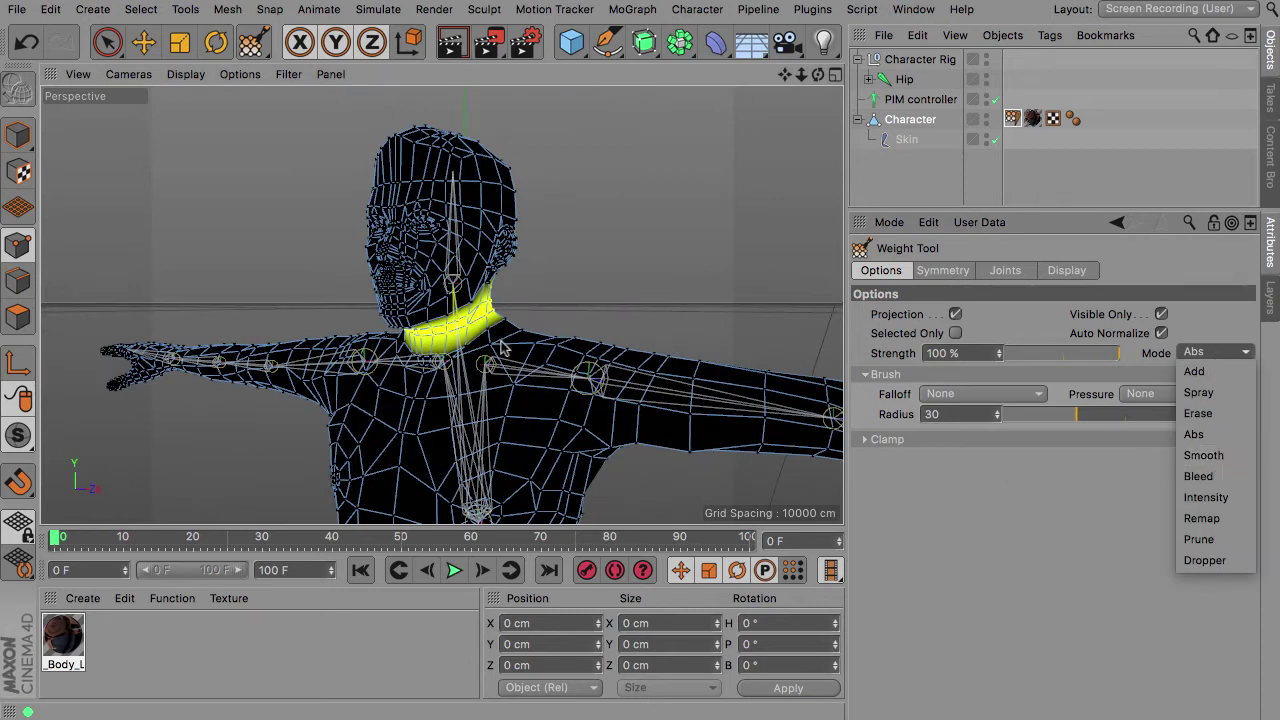
click(879, 194)
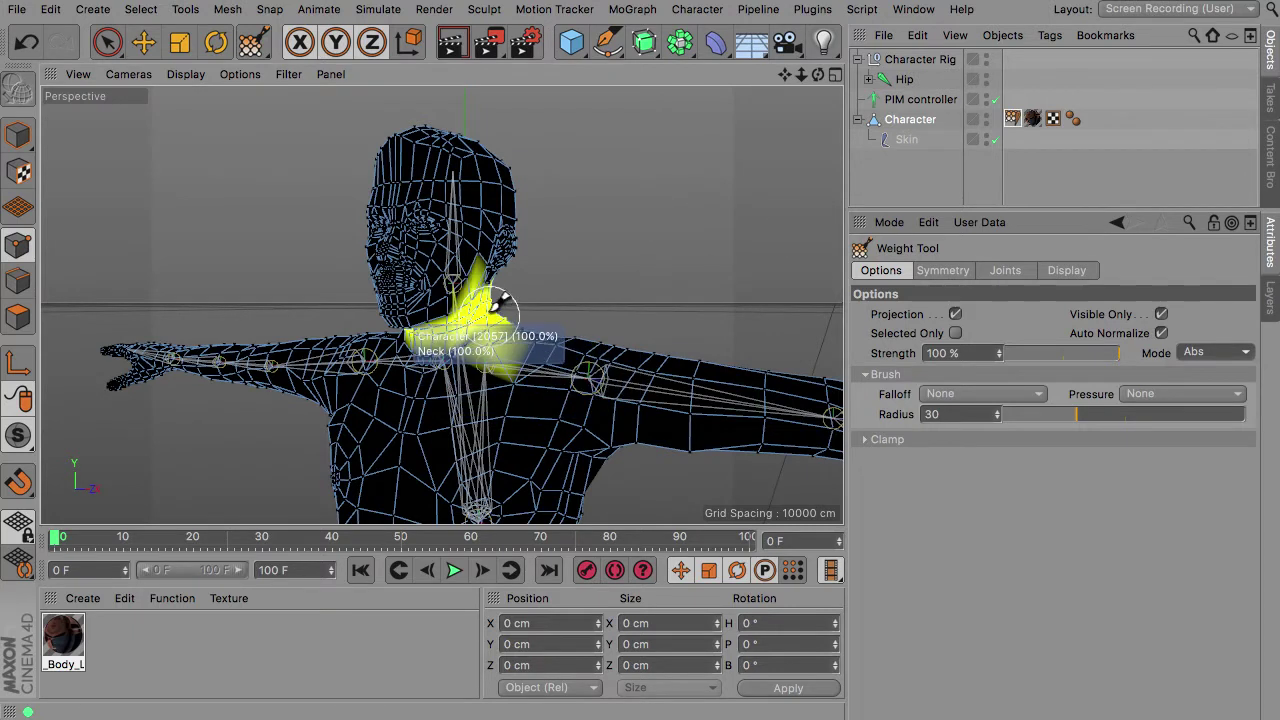
- Switch from point editing to Model mode, deselect the character mesh and select the PIM controller
click(18, 135)
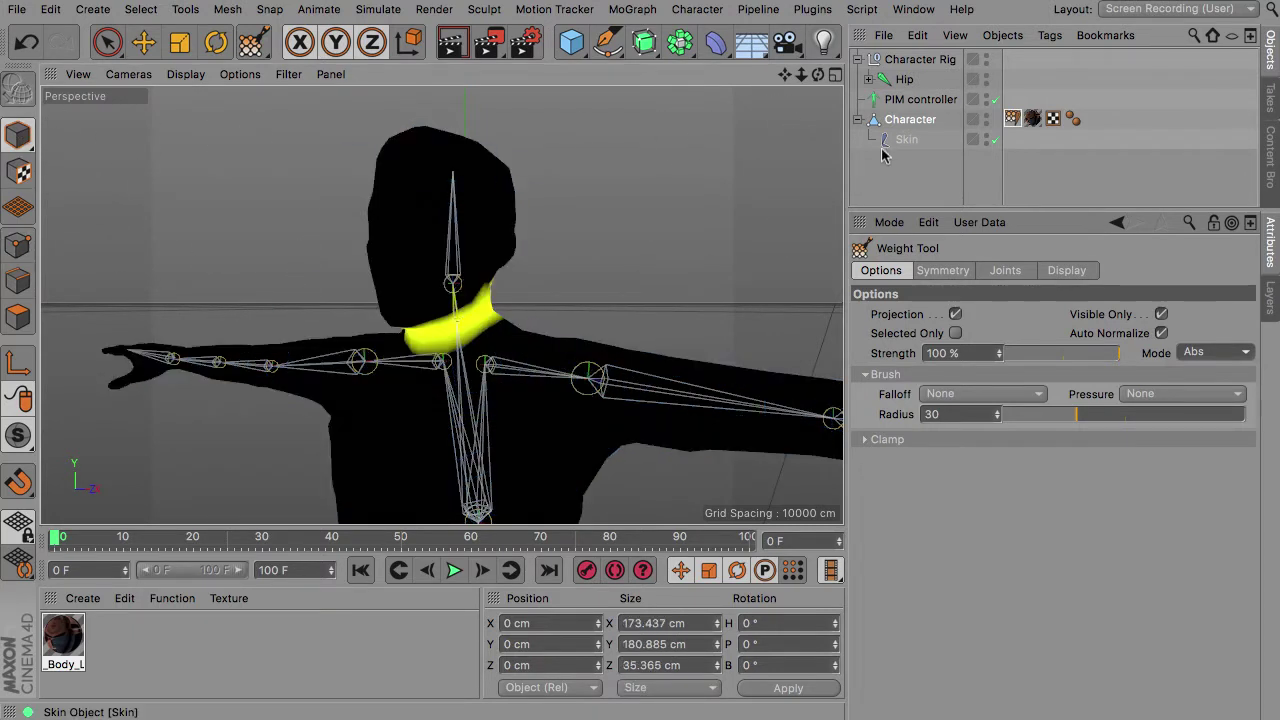
click(1105, 124)
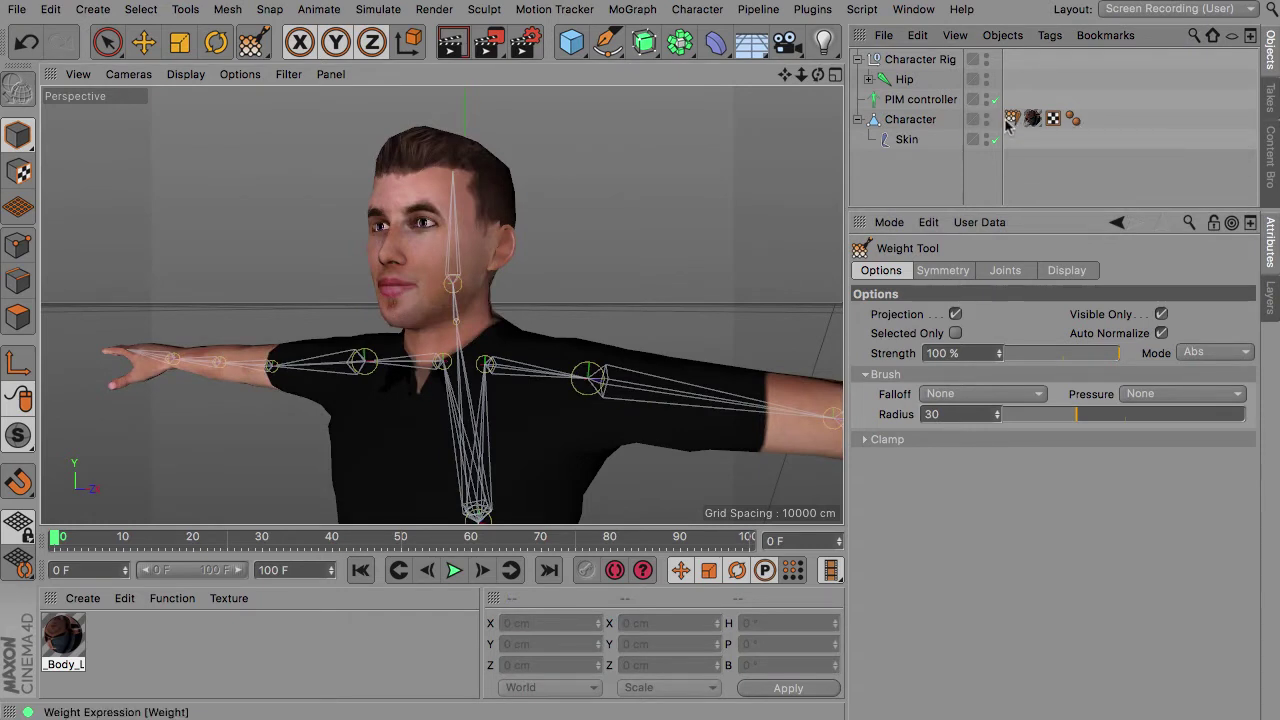
click(920, 99)
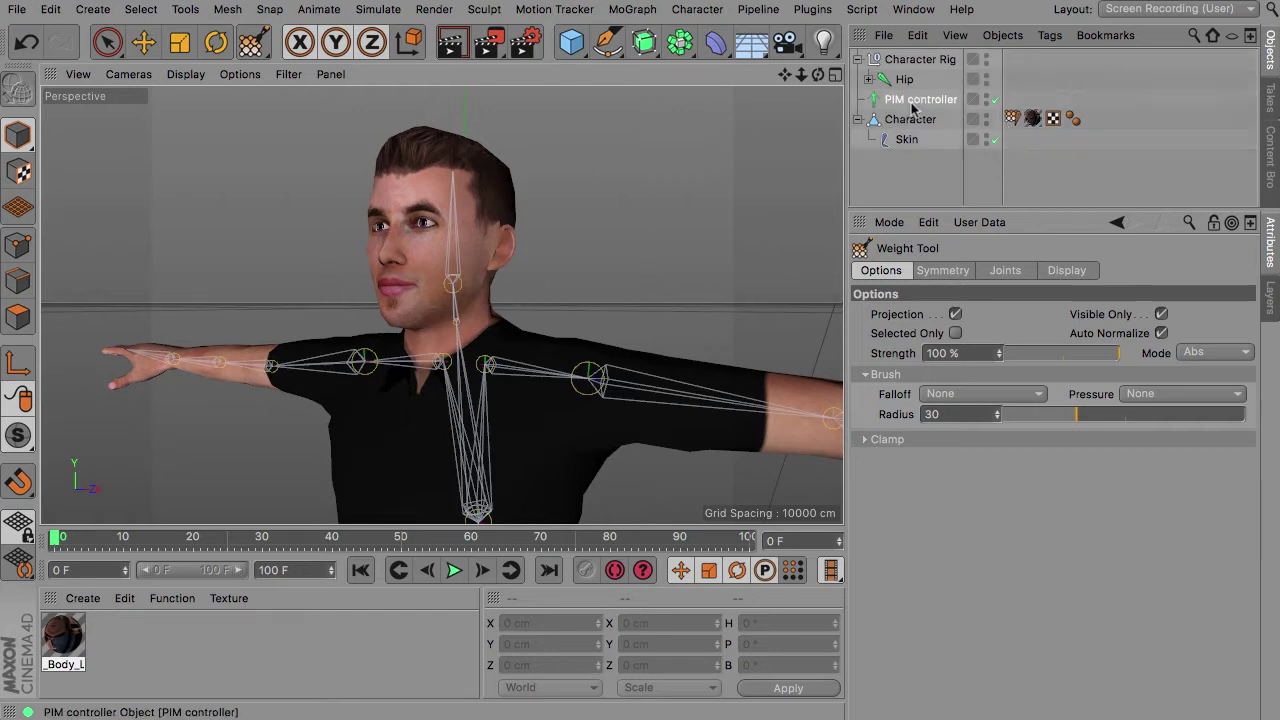
- Set the PIM controller's mode to Animate and view the posed character from behind
right_drag(785, 77, 682, 77)
drag(785, 77, 830, 97)
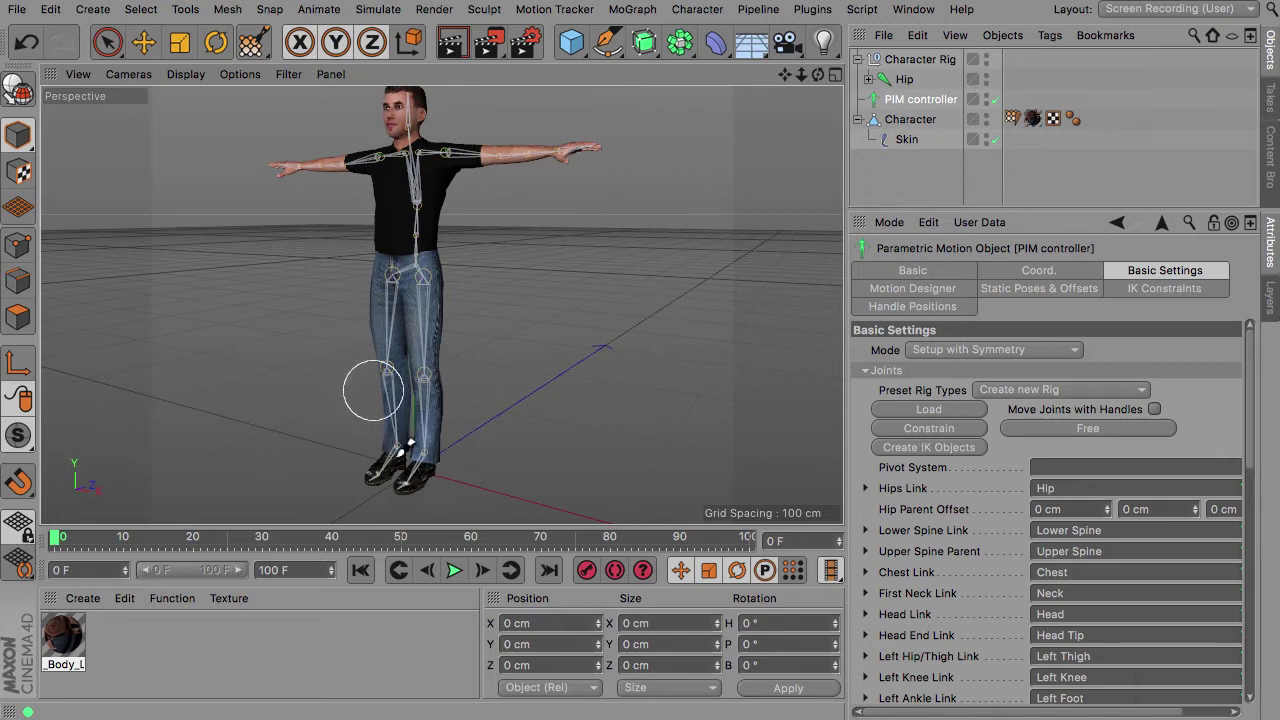
mouse_move(821, 76)
mouse_down()
mouse_move(570, 76)
mouse_move(832, 92)
mouse_move(805, 79)
mouse_move(812, 90)
mouse_up()
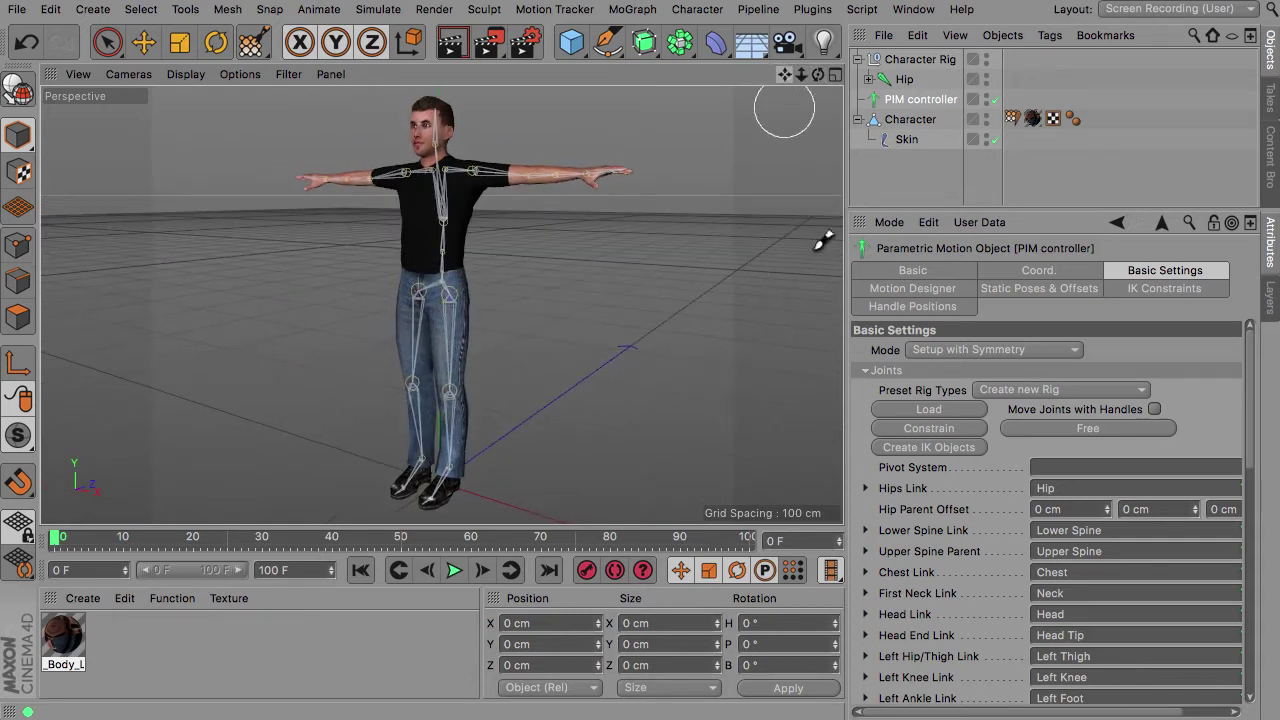
click(1071, 352)
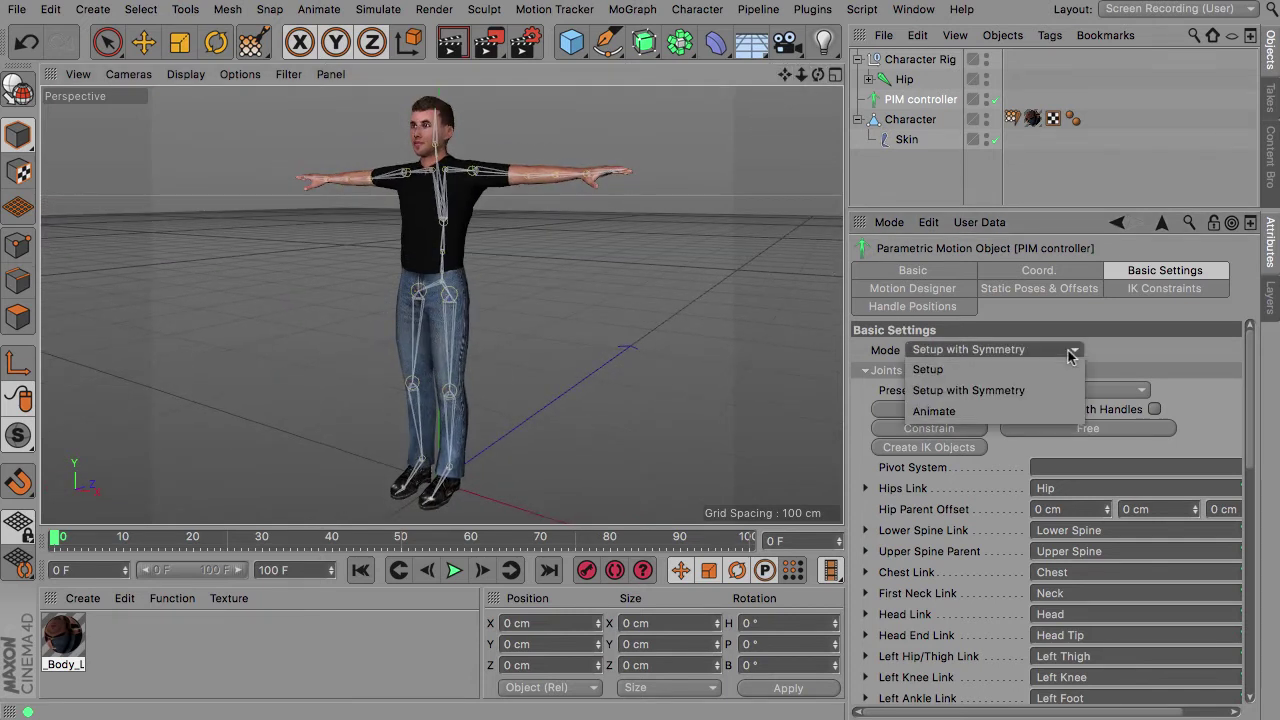
click(945, 412)
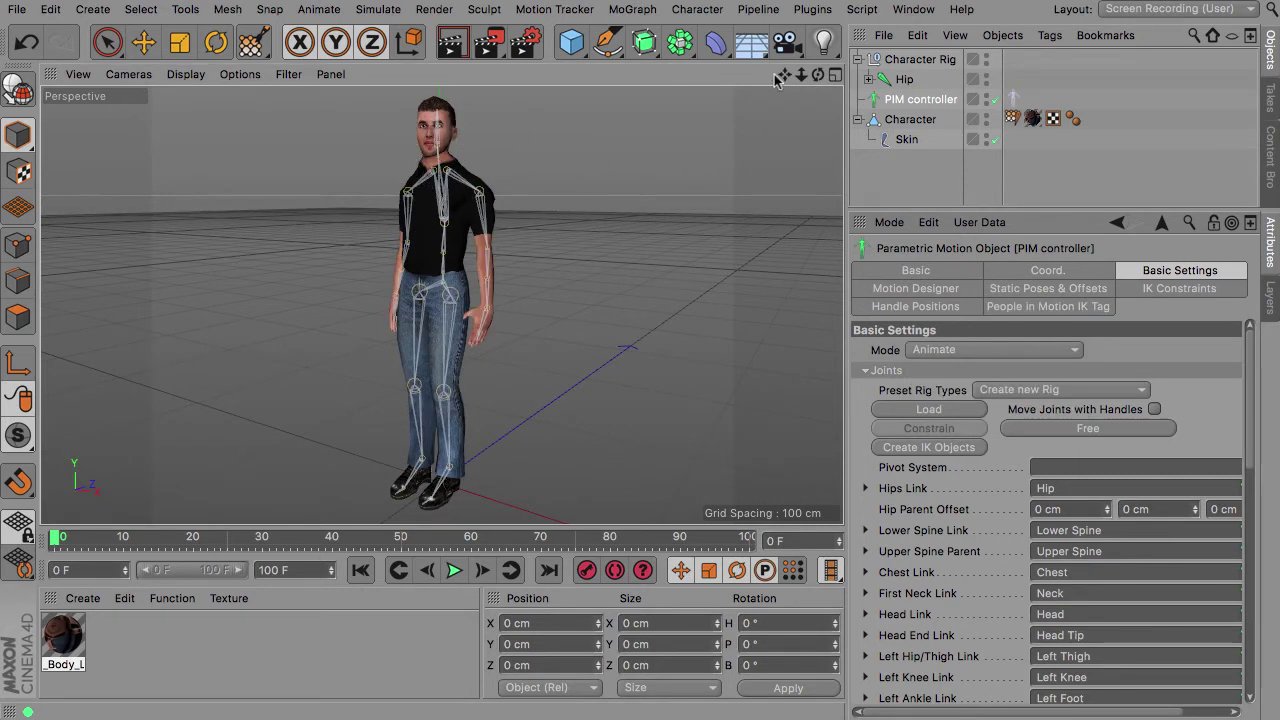
drag(818, 75, 612, 82)
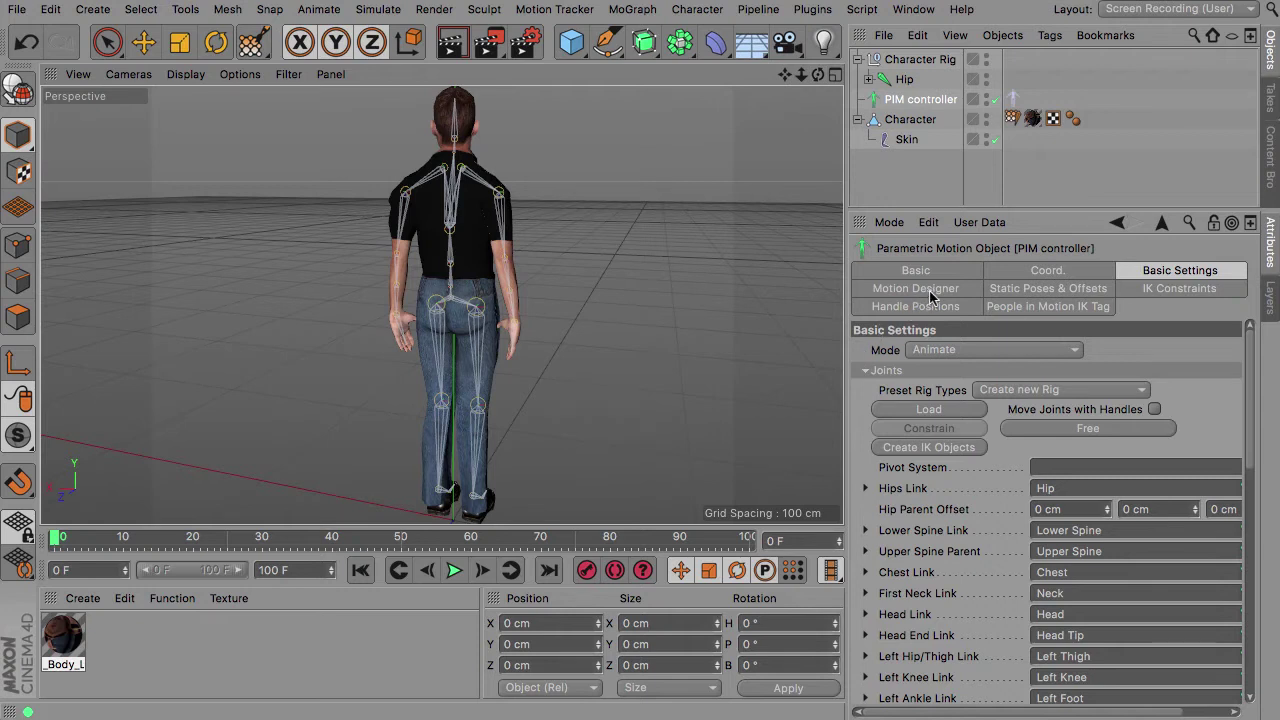
- Set the PIM controller's Shoulder Offset to 1, 6 and -5 among the static poses and offsets
click(1002, 291)
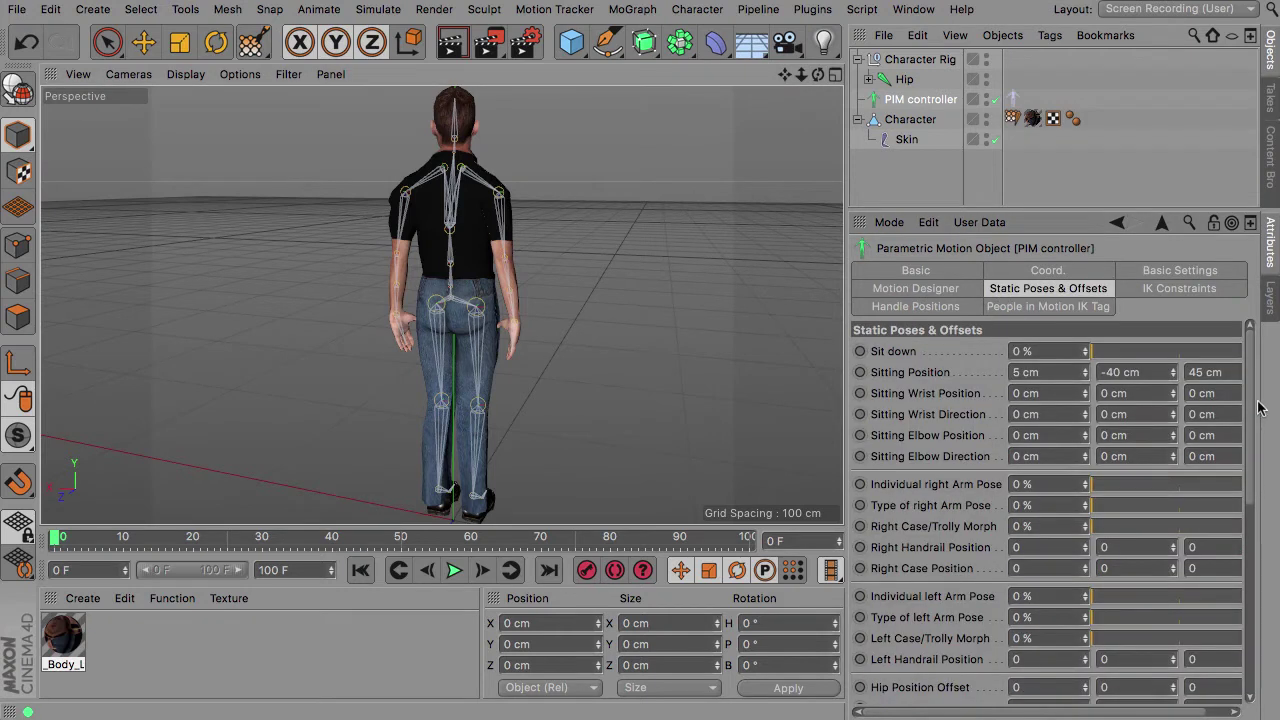
drag(1246, 400, 1240, 547)
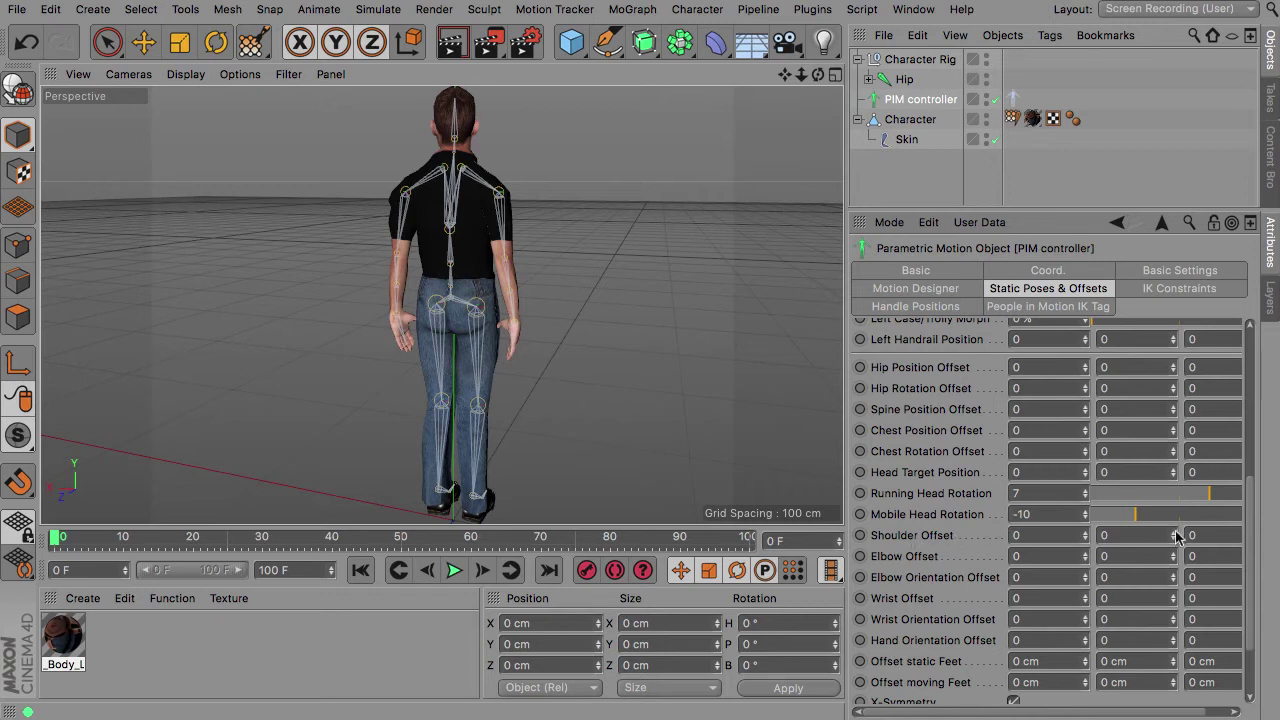
drag(1173, 537, 1173, 540)
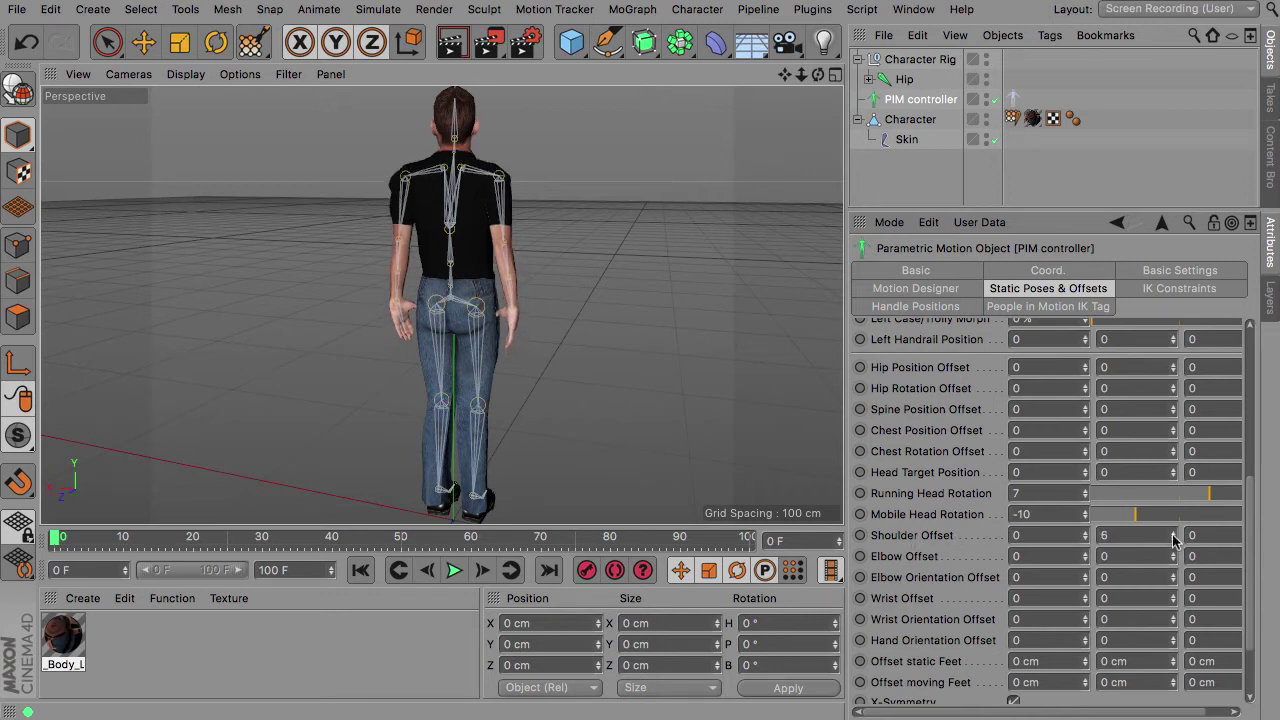
drag(818, 75, 618, 105)
drag(1178, 712, 1232, 712)
drag(1238, 542, 1238, 547)
drag(828, 88, 788, 82)
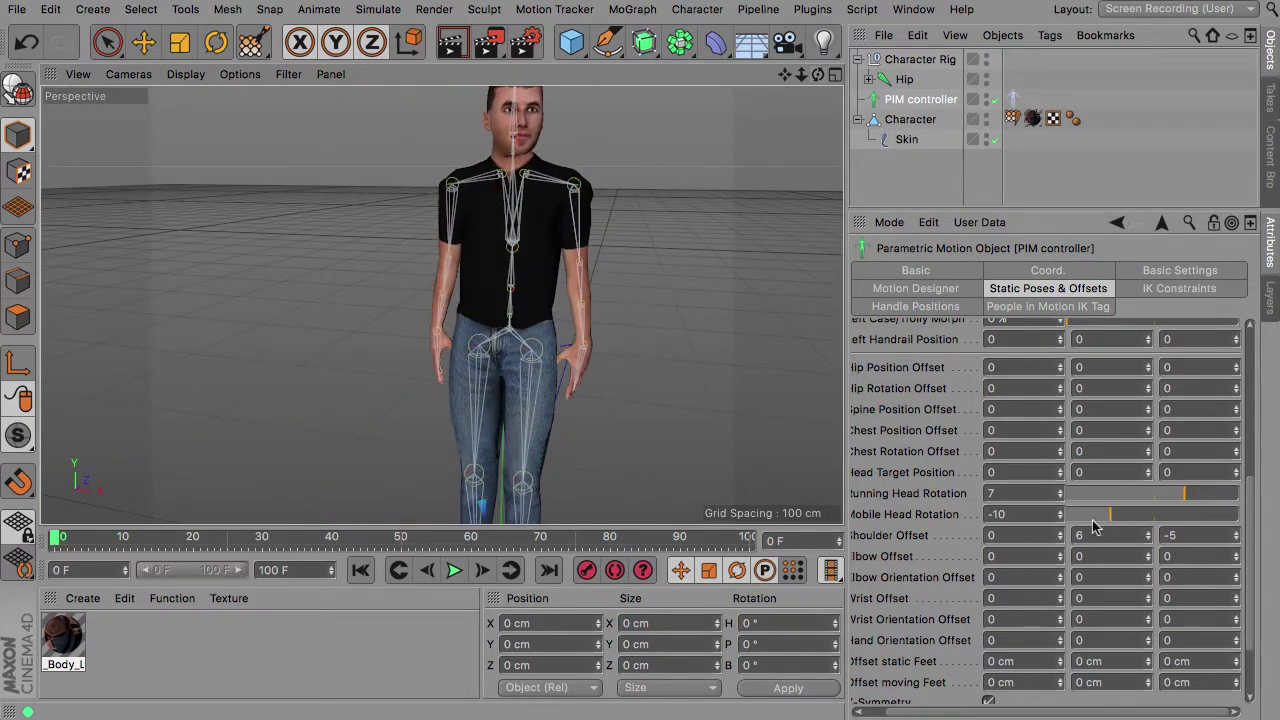
click(1062, 537)
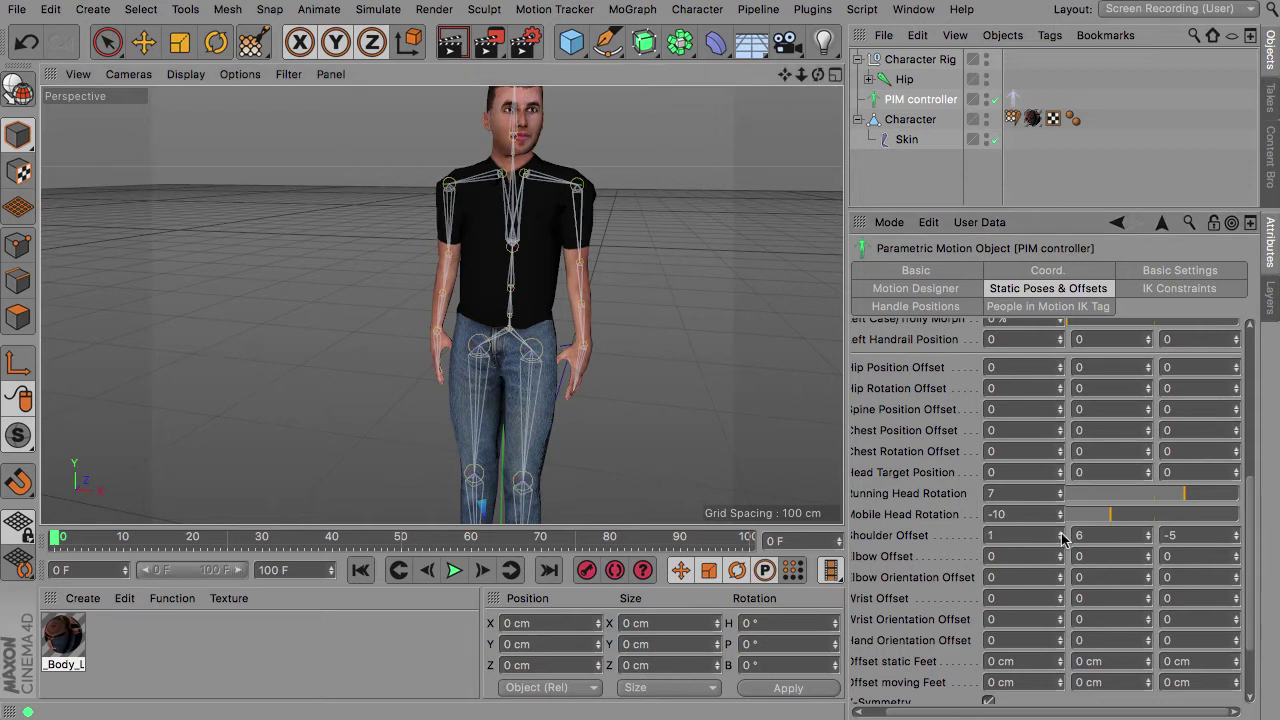
mouse_move(818, 76)
mouse_down()
mouse_move(832, 76)
mouse_move(820, 88)
mouse_move(818, 75)
mouse_up()
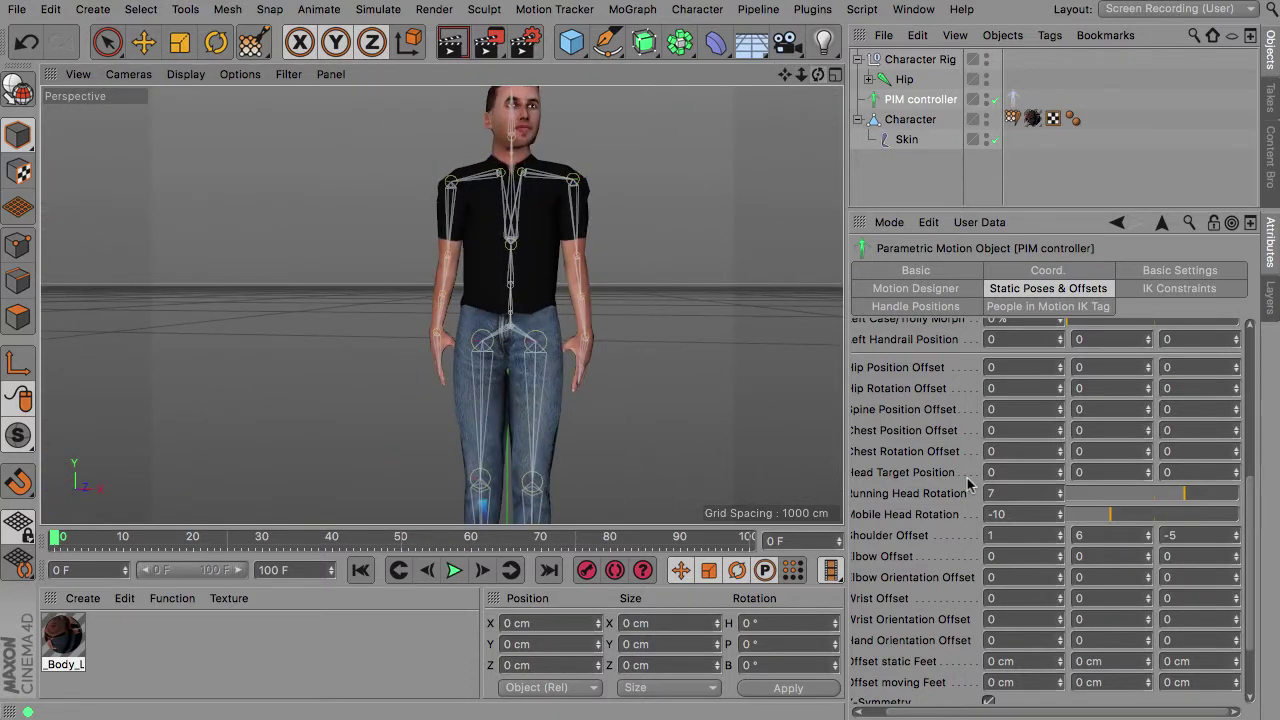
- Set the first Elbow Offset value to 5 to move the elbows away from the body
drag(942, 714, 924, 714)
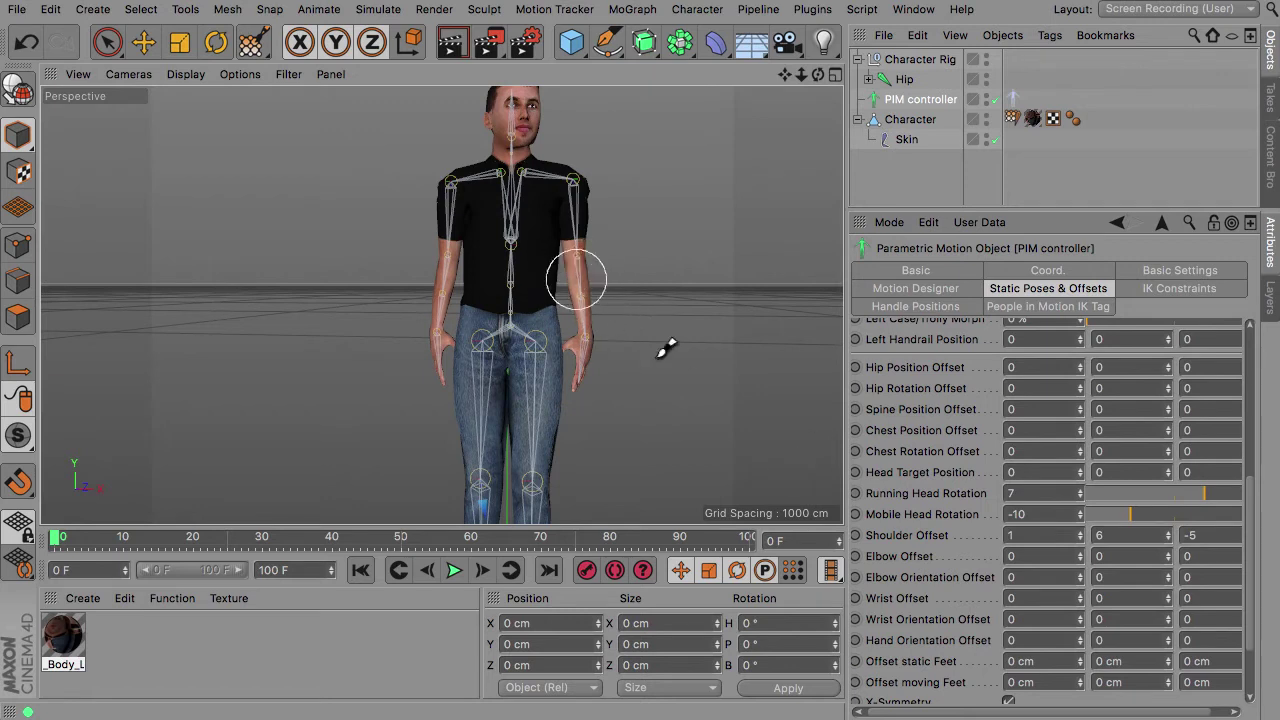
click(1080, 553)
click(1080, 553)
click(1080, 553)
click(1080, 553)
click(1080, 553)
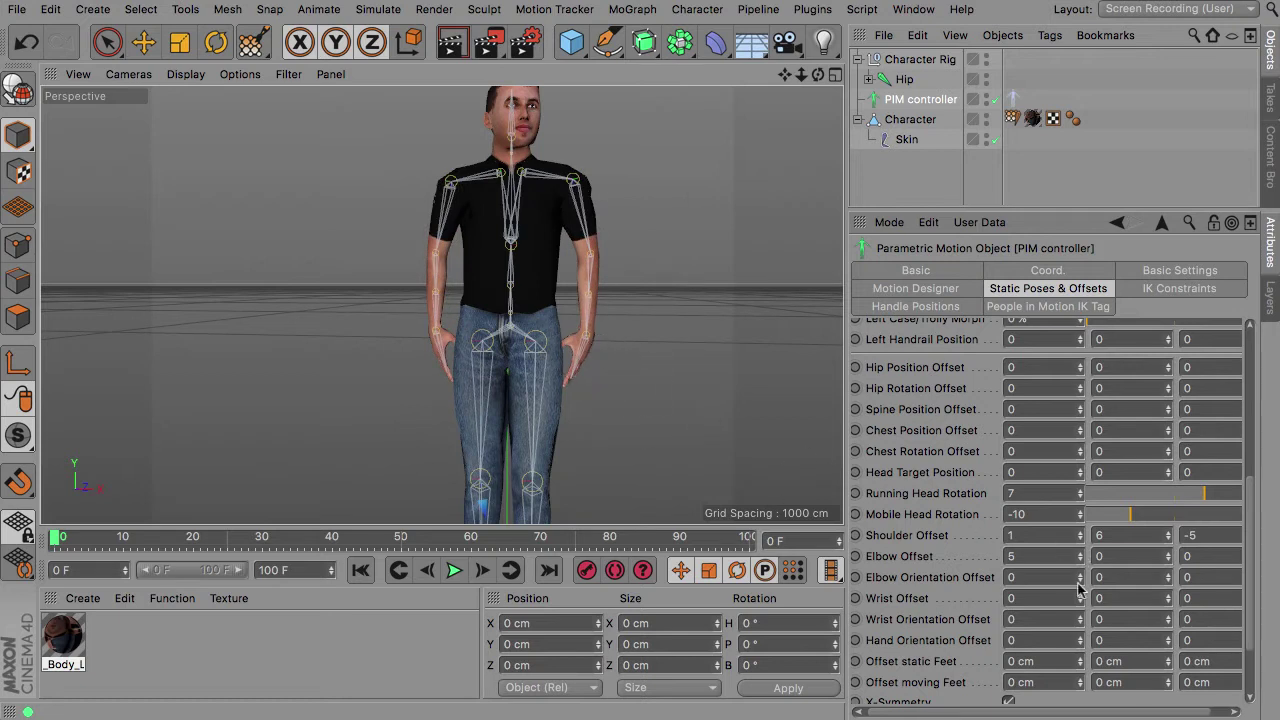
- Set the first Wrist Offset value to 3 and the first Wrist Orientation Offset value to -6
click(1080, 595)
click(1080, 595)
click(1080, 595)
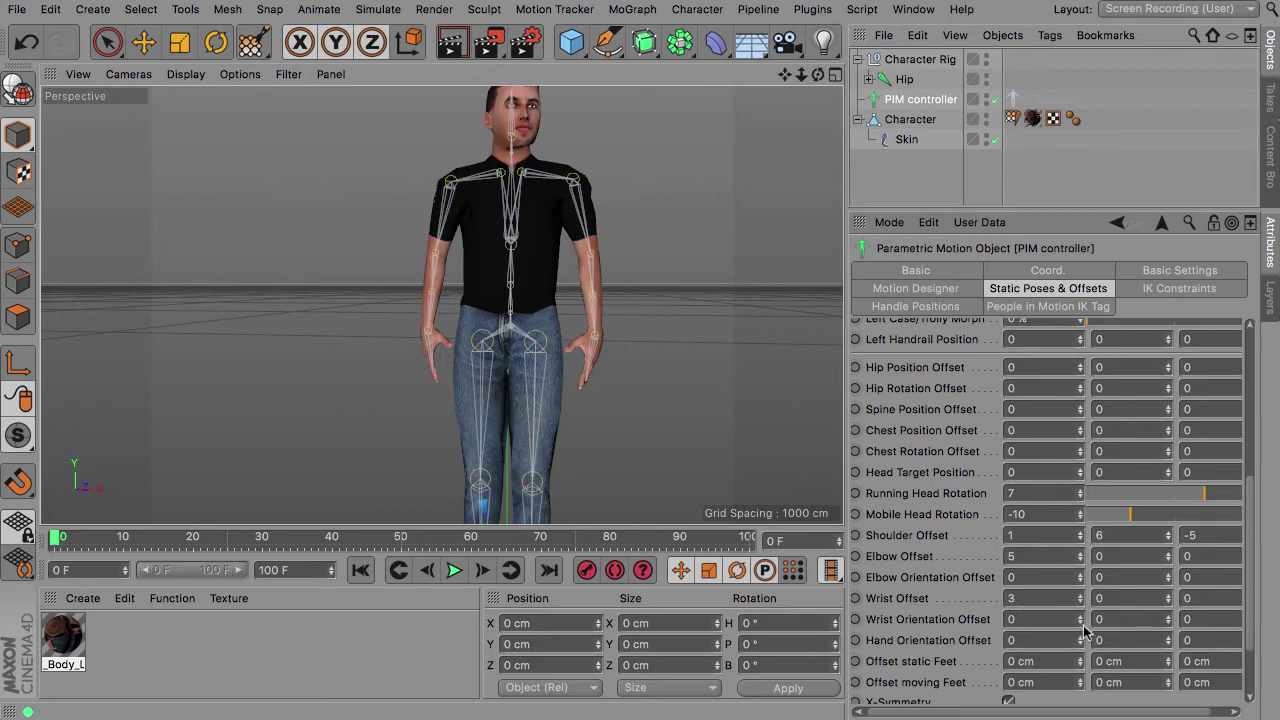
drag(1080, 619, 1080, 622)
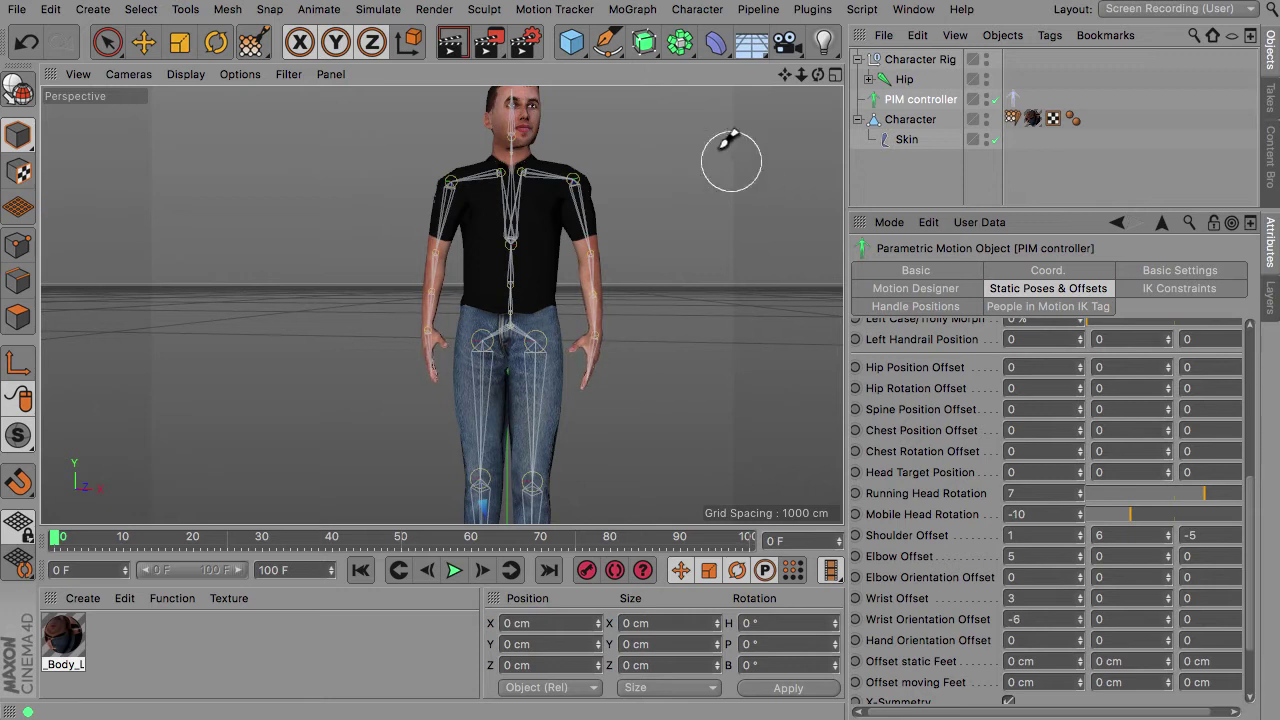
- Set the first Elbow Offset value to 3 and reset the first Wrist Offset value to 0
mouse_move(818, 75)
mouse_down()
mouse_move(520, 76)
mouse_move(799, 77)
mouse_up()
right_drag(786, 78, 706, 78)
drag(786, 77, 765, 32)
drag(818, 76, 975, 78)
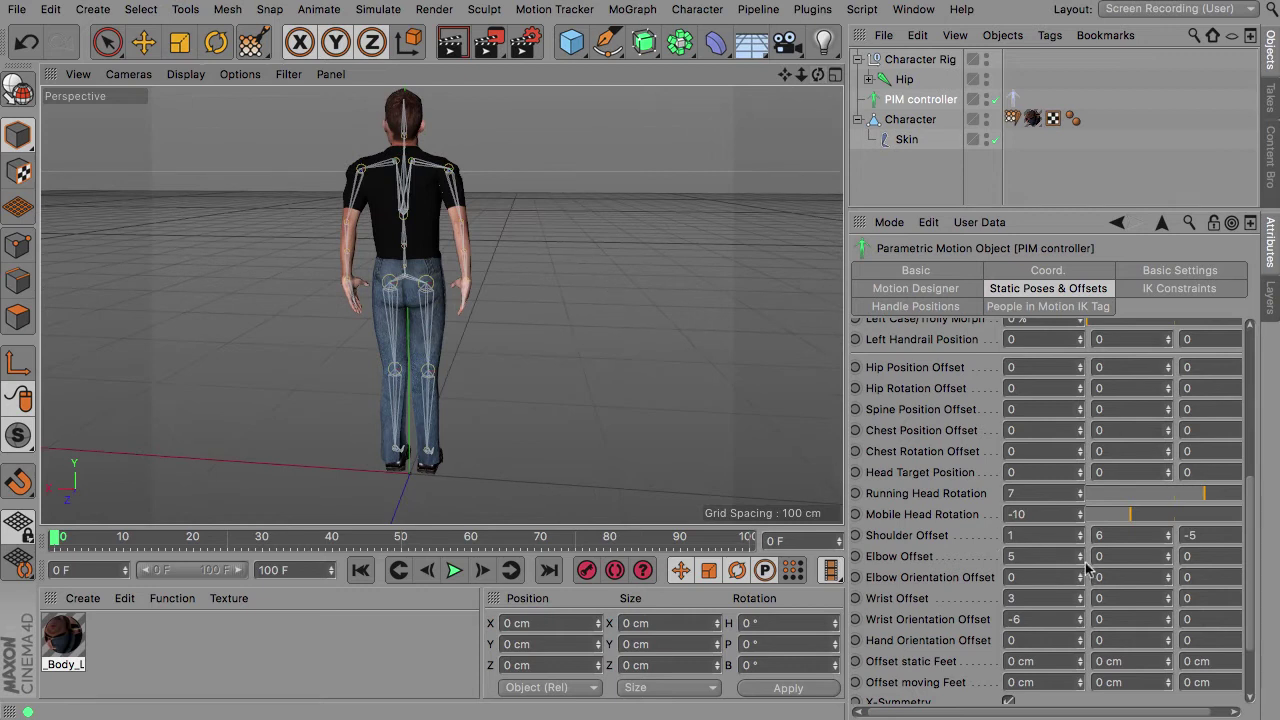
drag(1083, 560, 1079, 561)
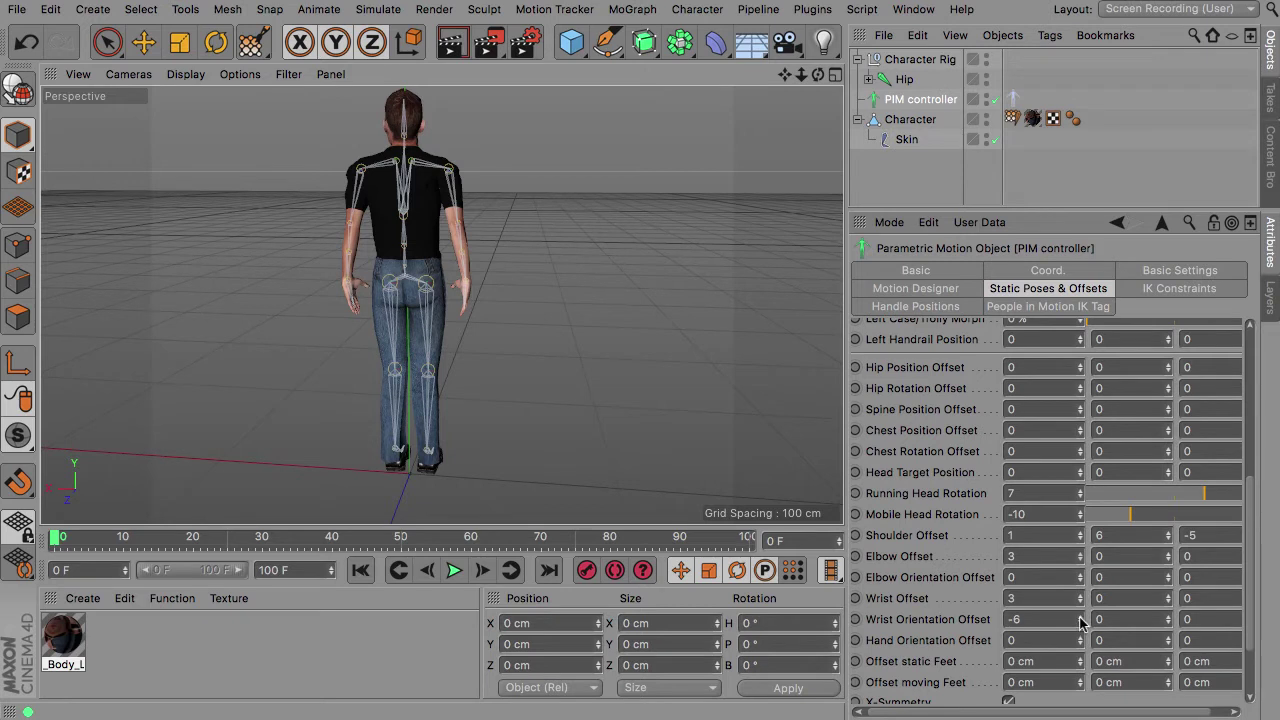
drag(1080, 606, 1080, 606)
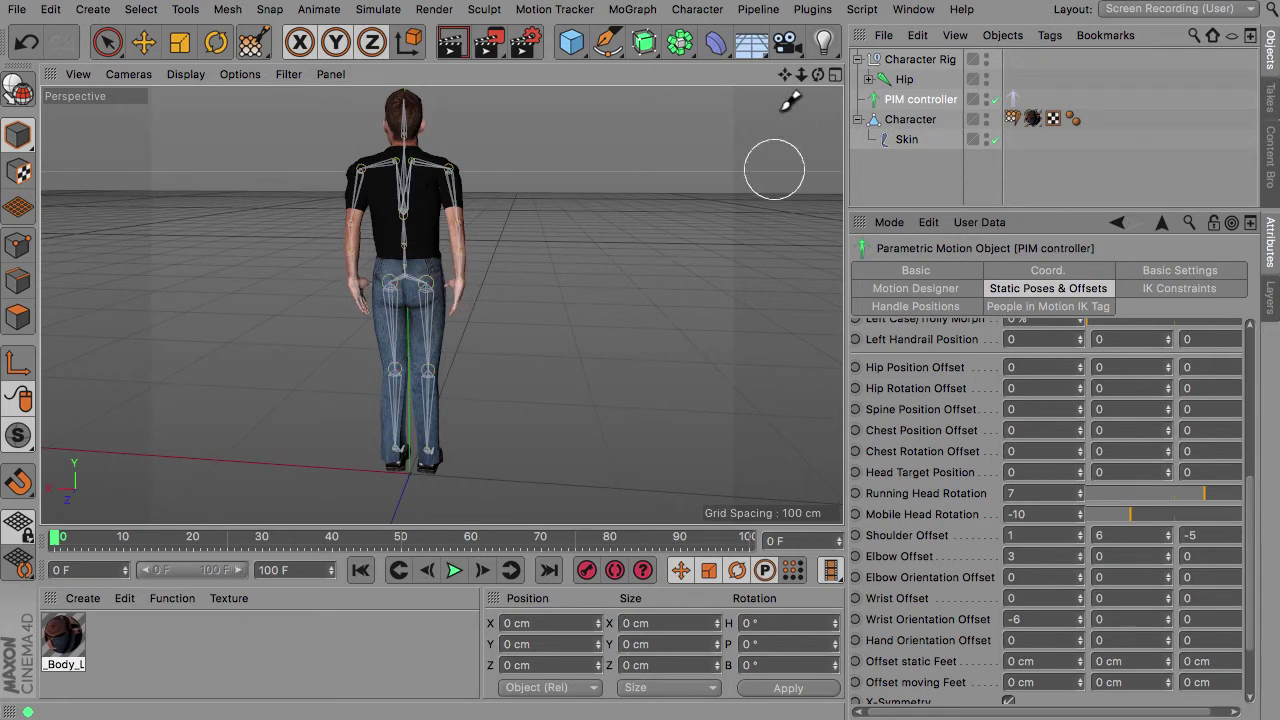
- Set the third Shoulder Offset value to -2 and view the character from the front
drag(819, 76, 442, 305)
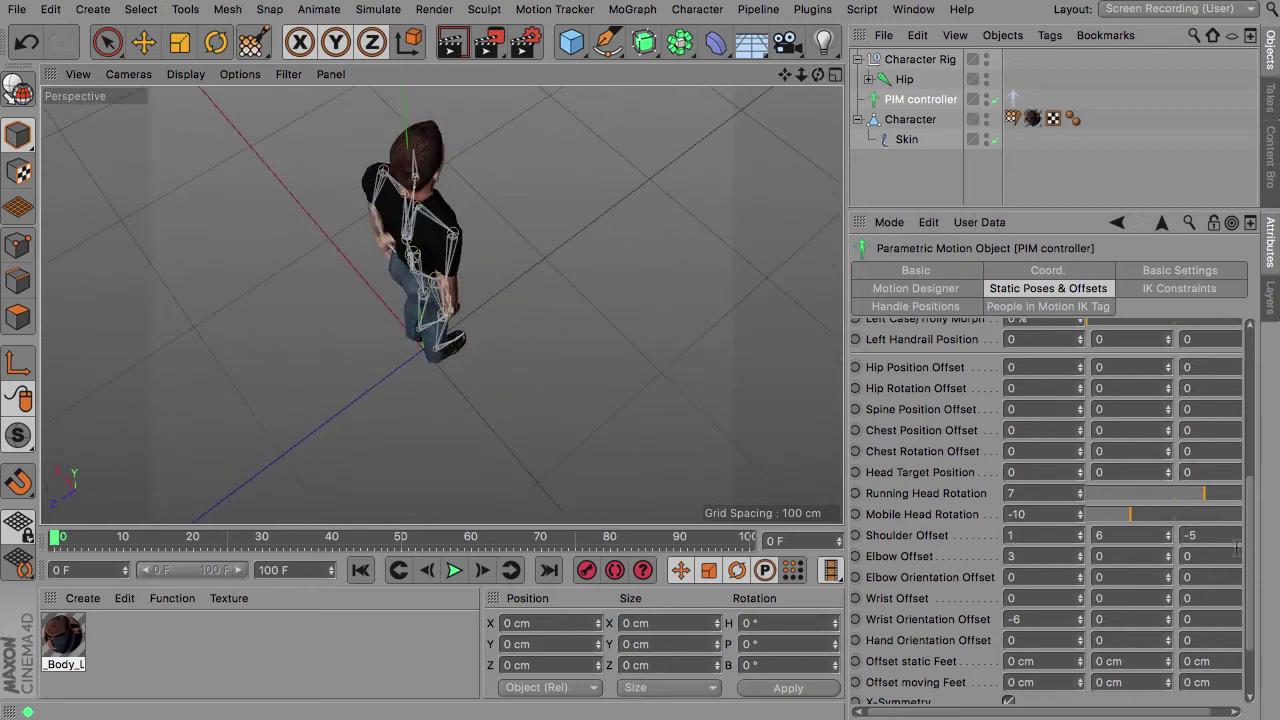
drag(1196, 713, 1238, 538)
drag(819, 80, 441, 304)
right_drag(784, 78, 440, 303)
drag(784, 78, 442, 304)
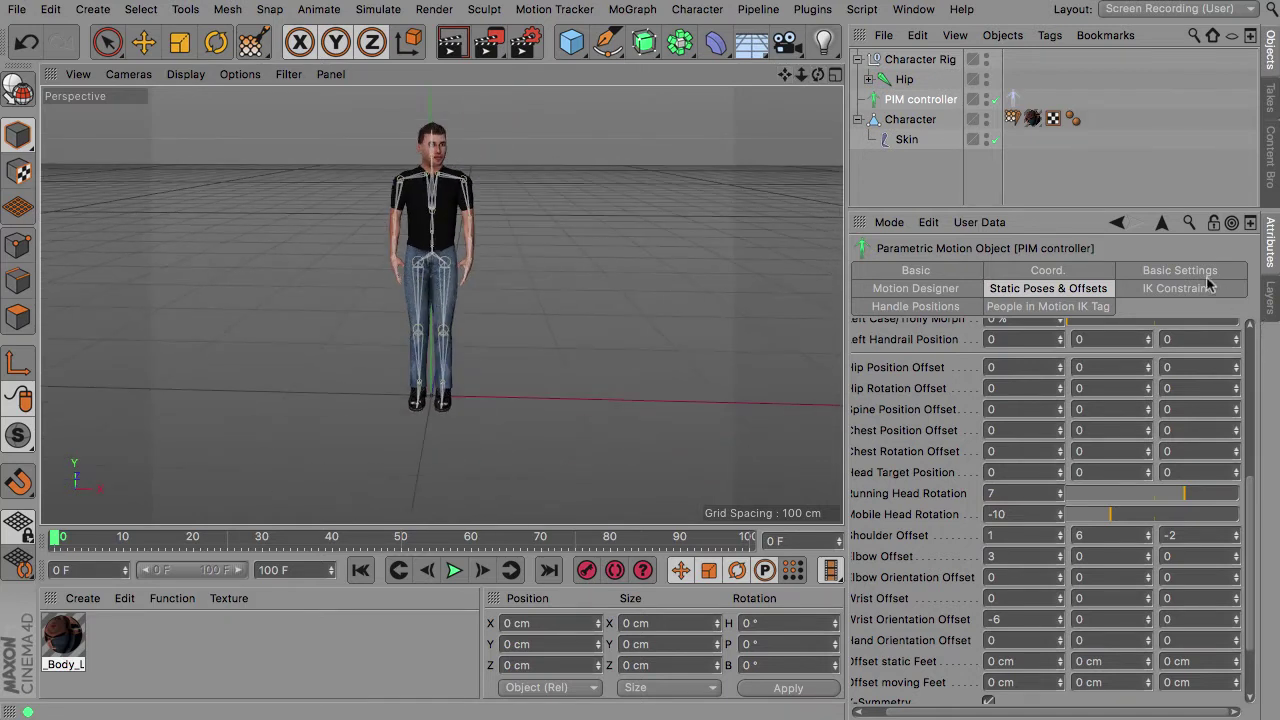
- Set the Motion Designer's Stride to 57 % with Walk in place enabled and play the animation
click(915, 288)
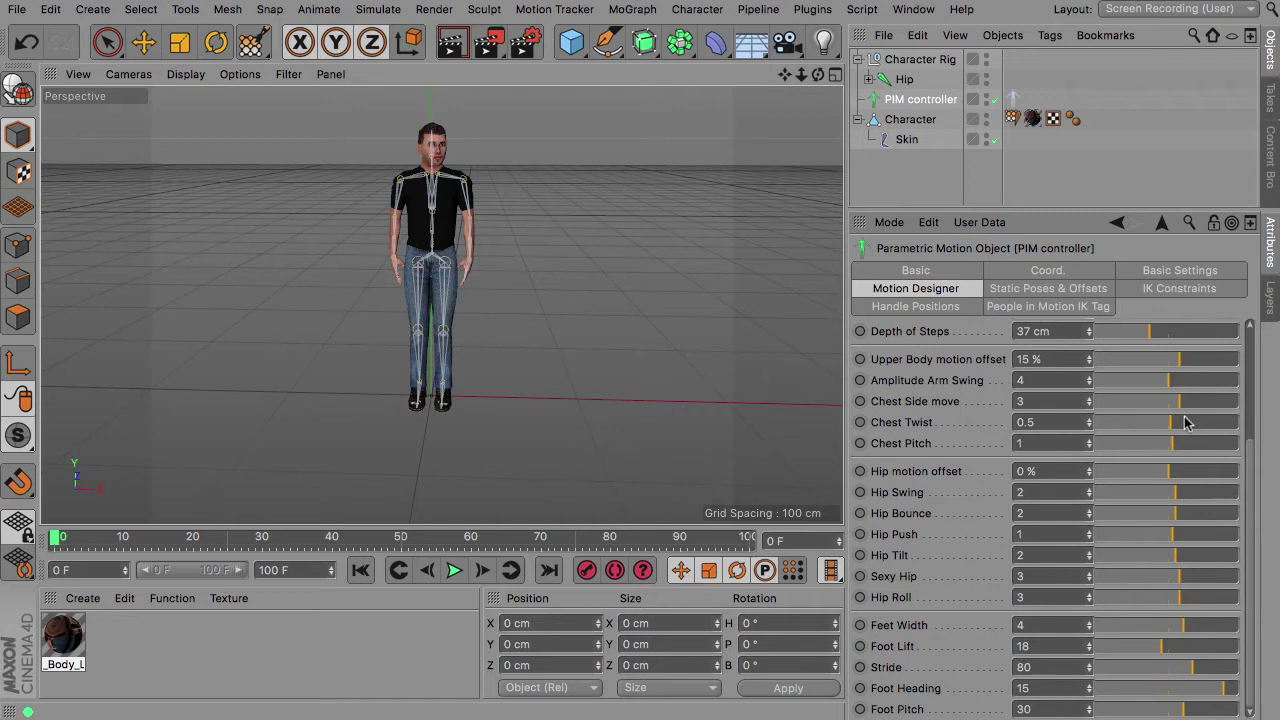
scroll(1247, 455, up, 5)
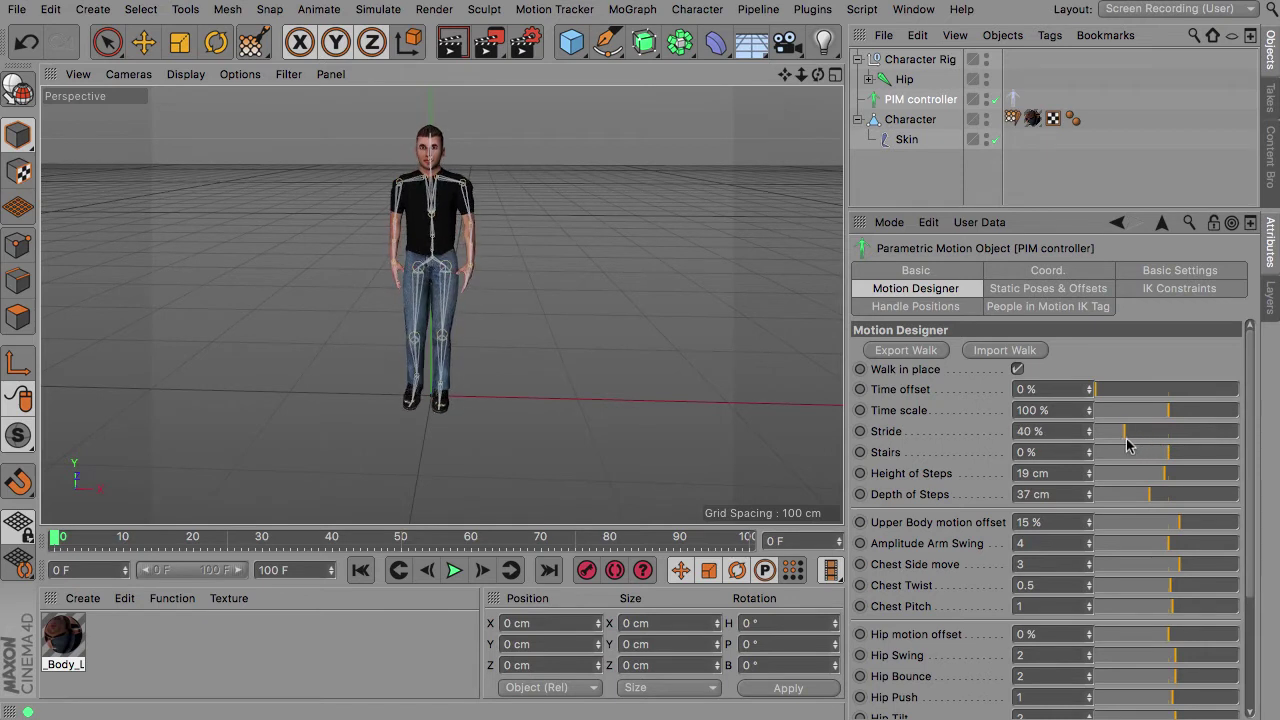
click(453, 570)
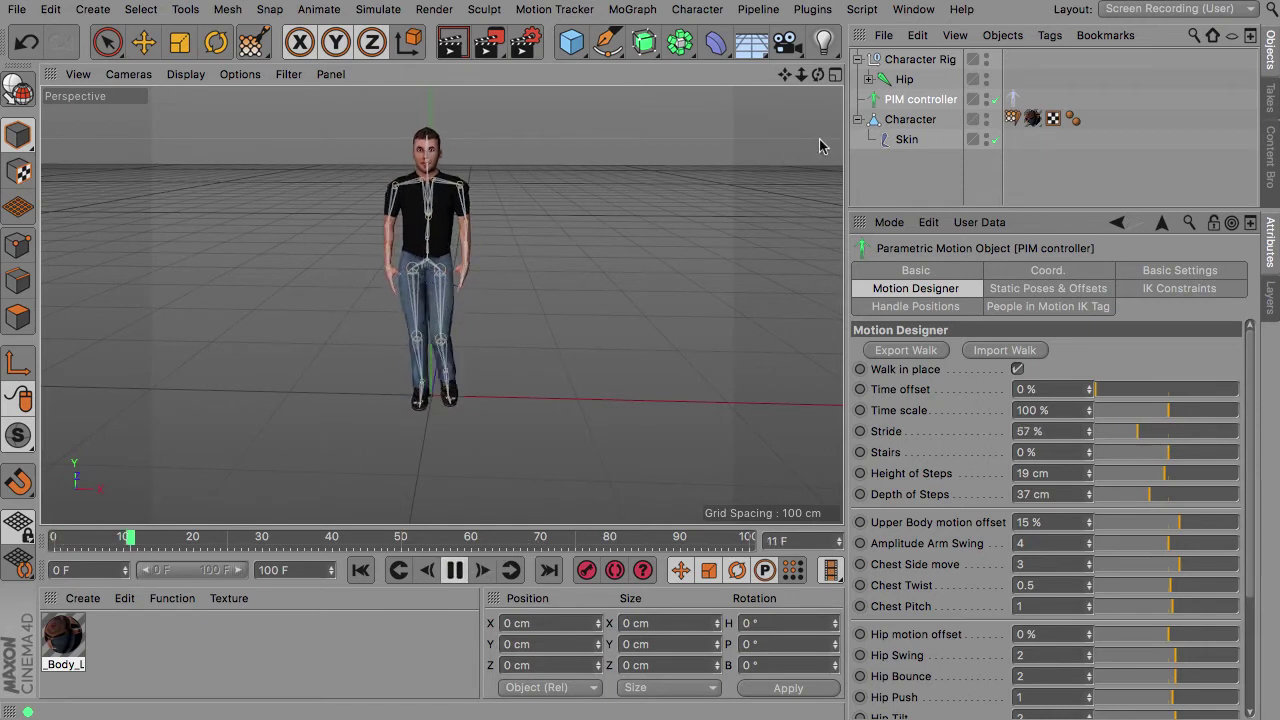
- Examine the walk cycle from the front, side and back, then stop playback at frame 45
drag(818, 76, 818, 47)
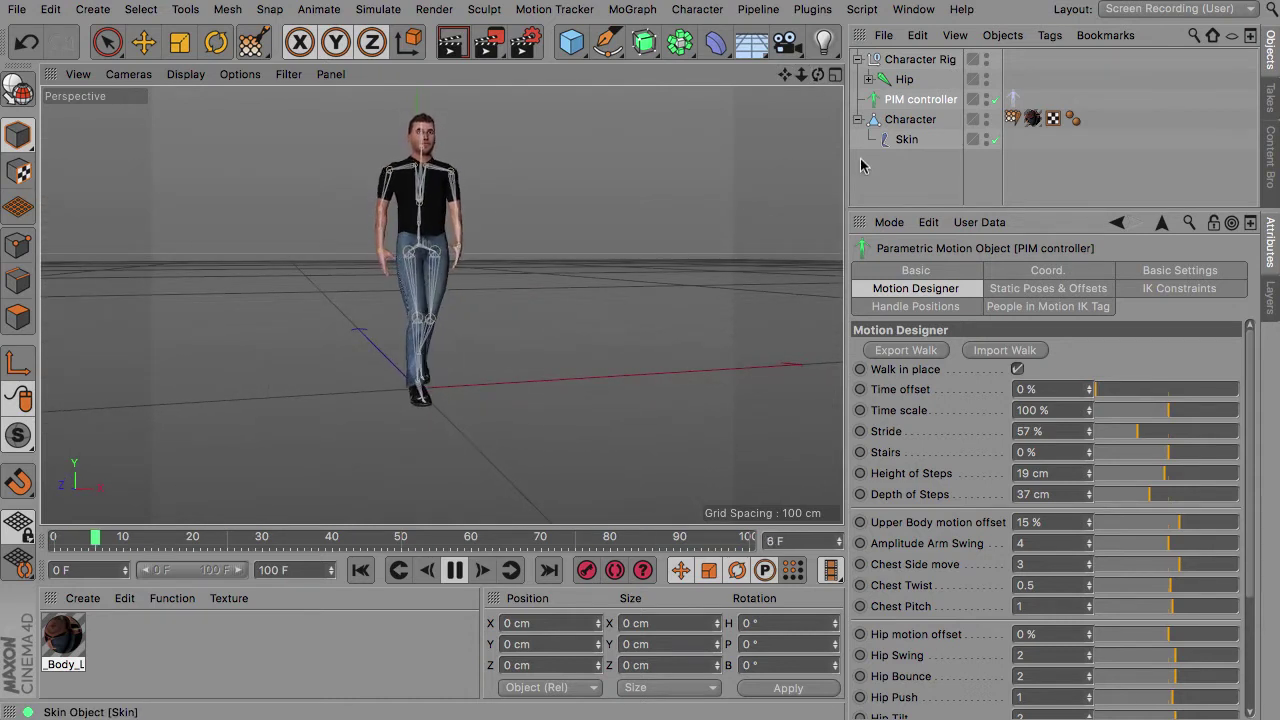
drag(785, 75, 441, 304)
drag(818, 74, 1150, 74)
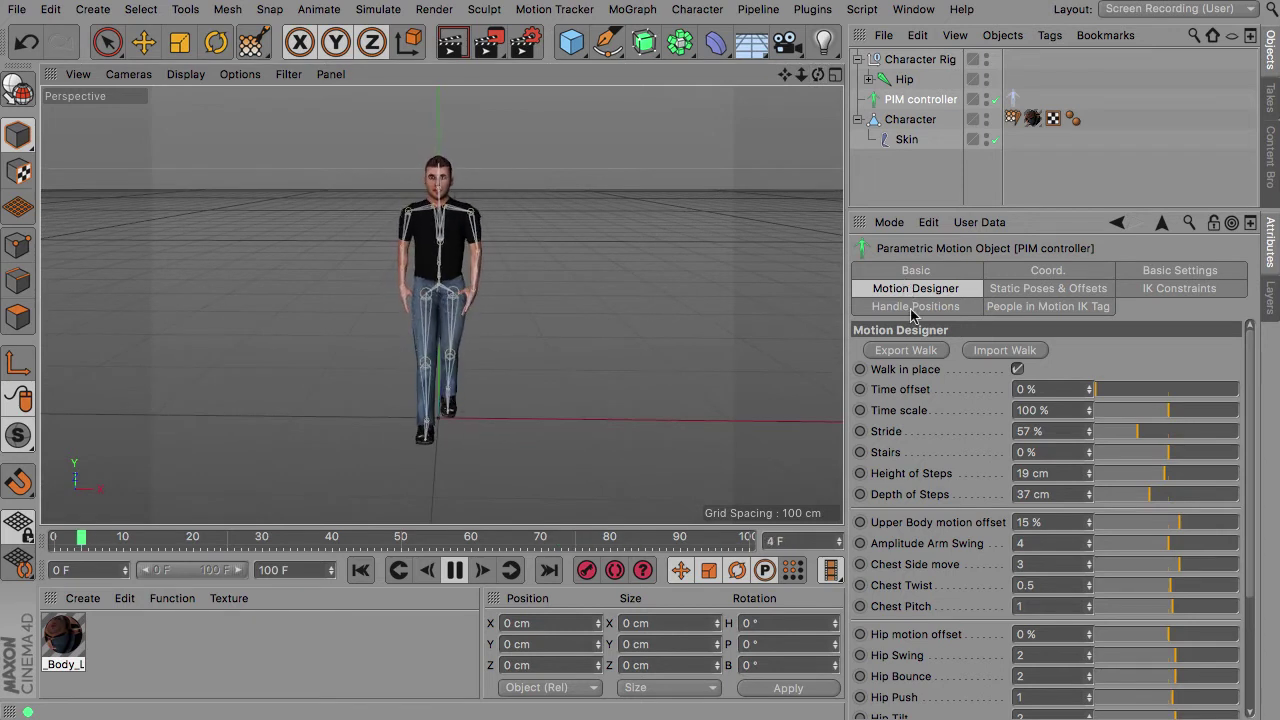
alt+drag(441, 304, 441, 304)
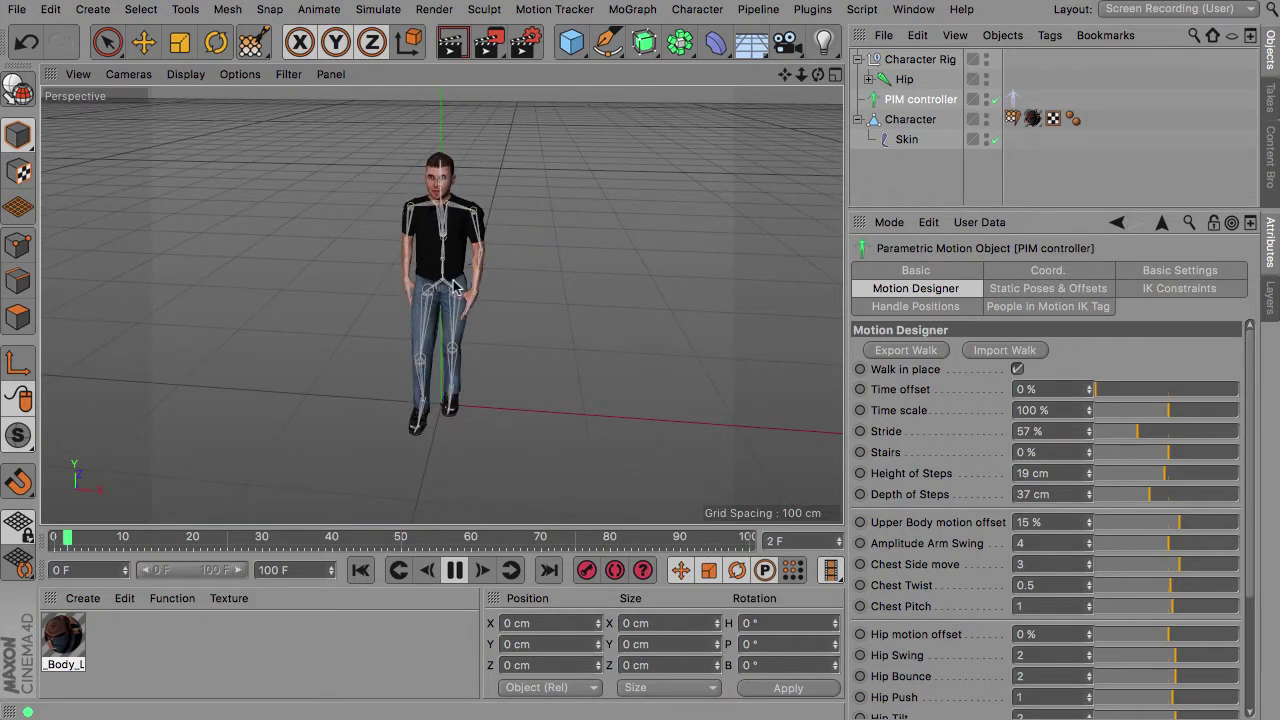
alt+drag(441, 304, 441, 304)
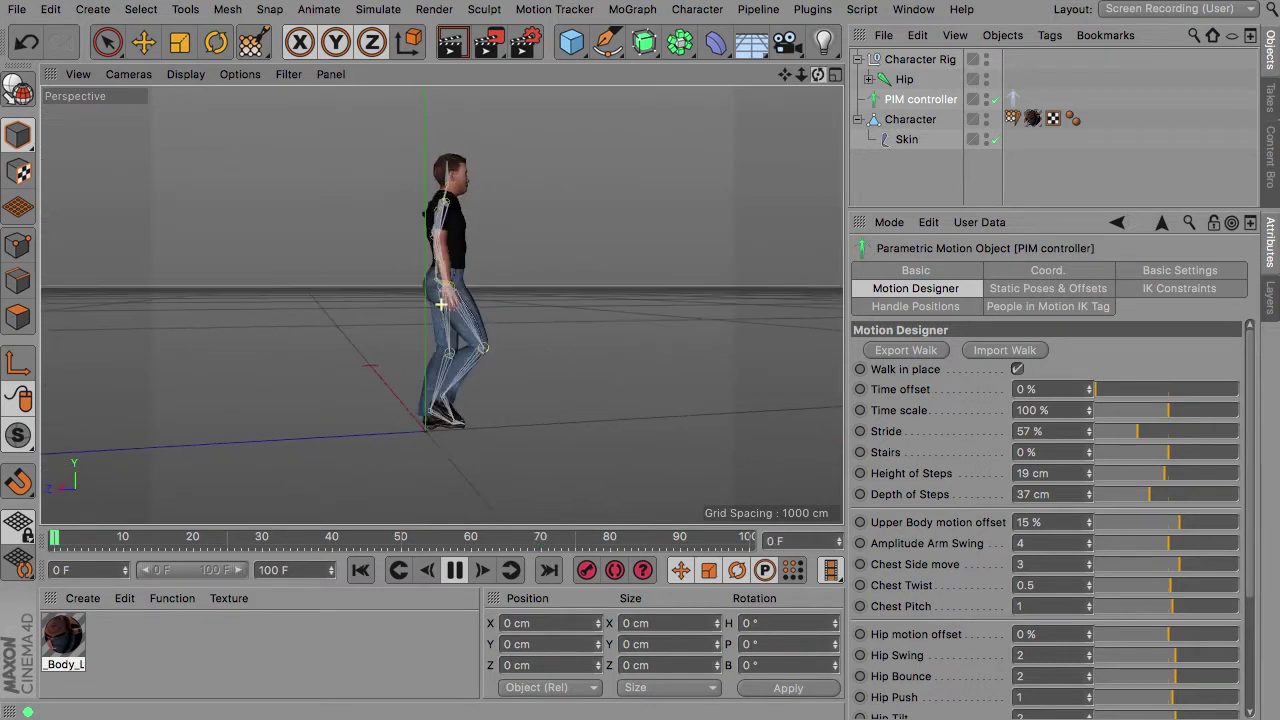
drag(818, 74, 723, 109)
scroll(414, 257, up, 5)
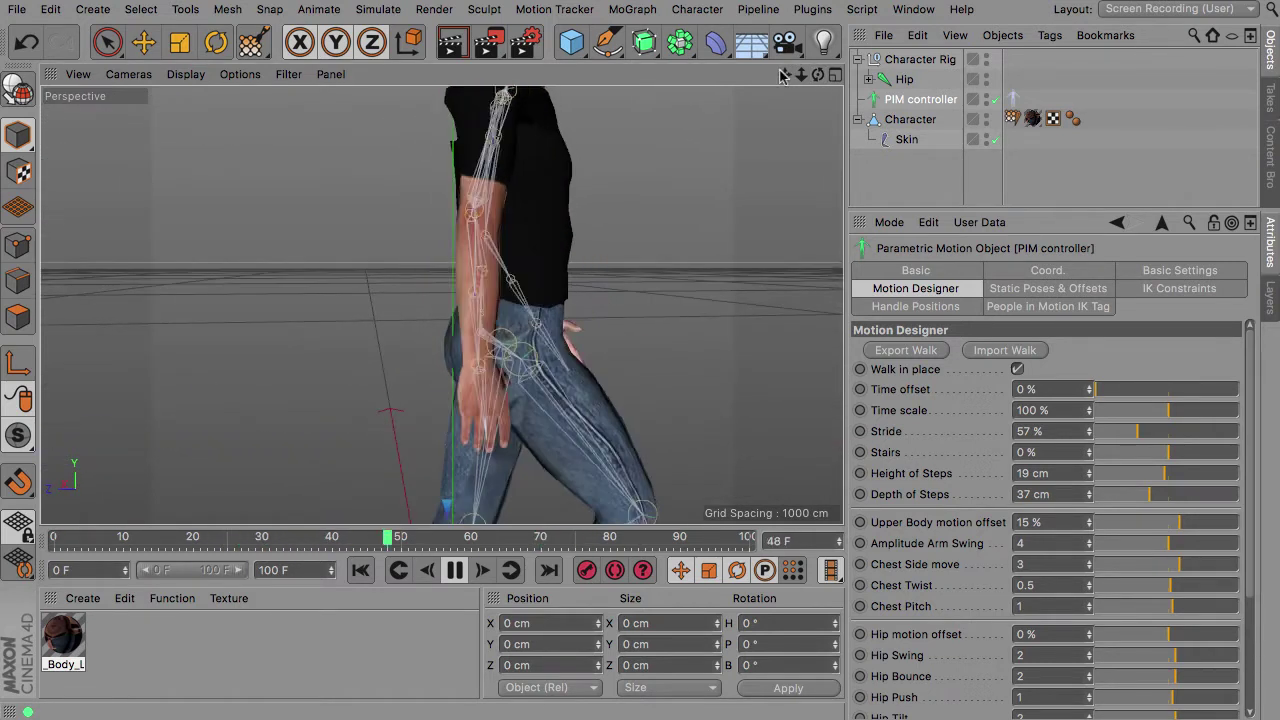
drag(818, 75, 441, 304)
click(462, 574)
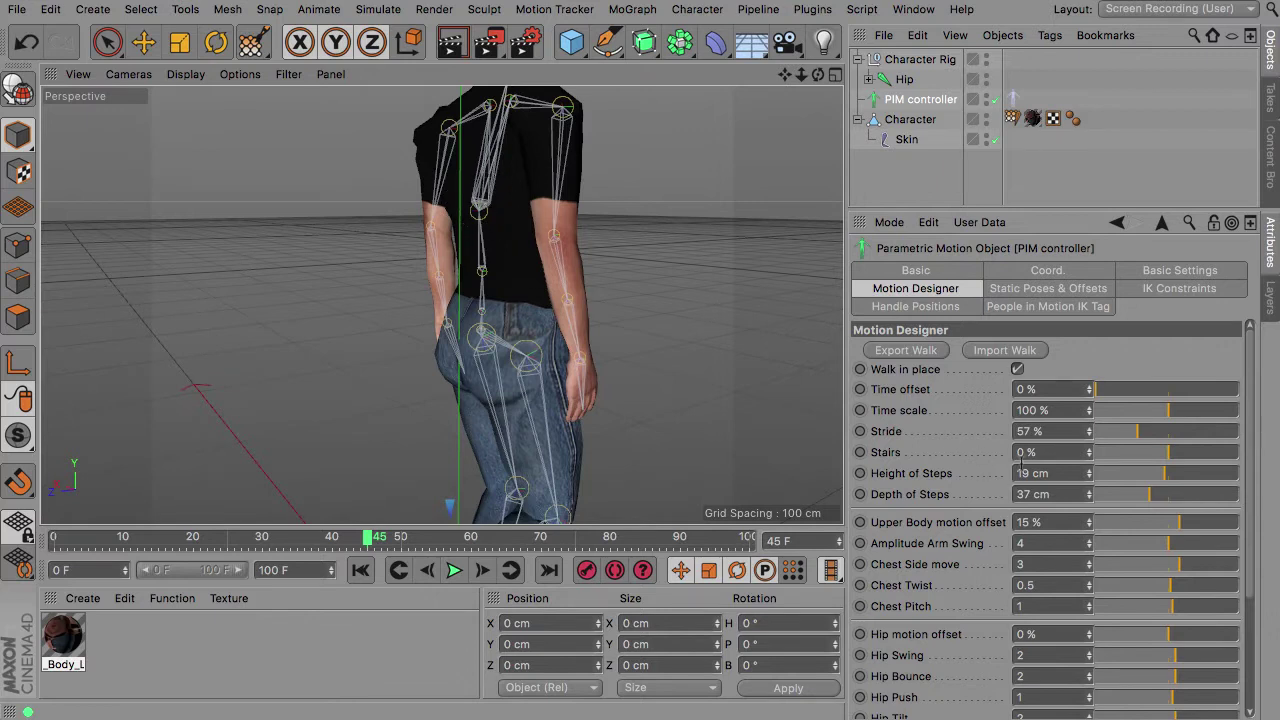
- Set the third Chest Position Offset value to -3 among the PIM controller's static poses and offsets
click(1025, 291)
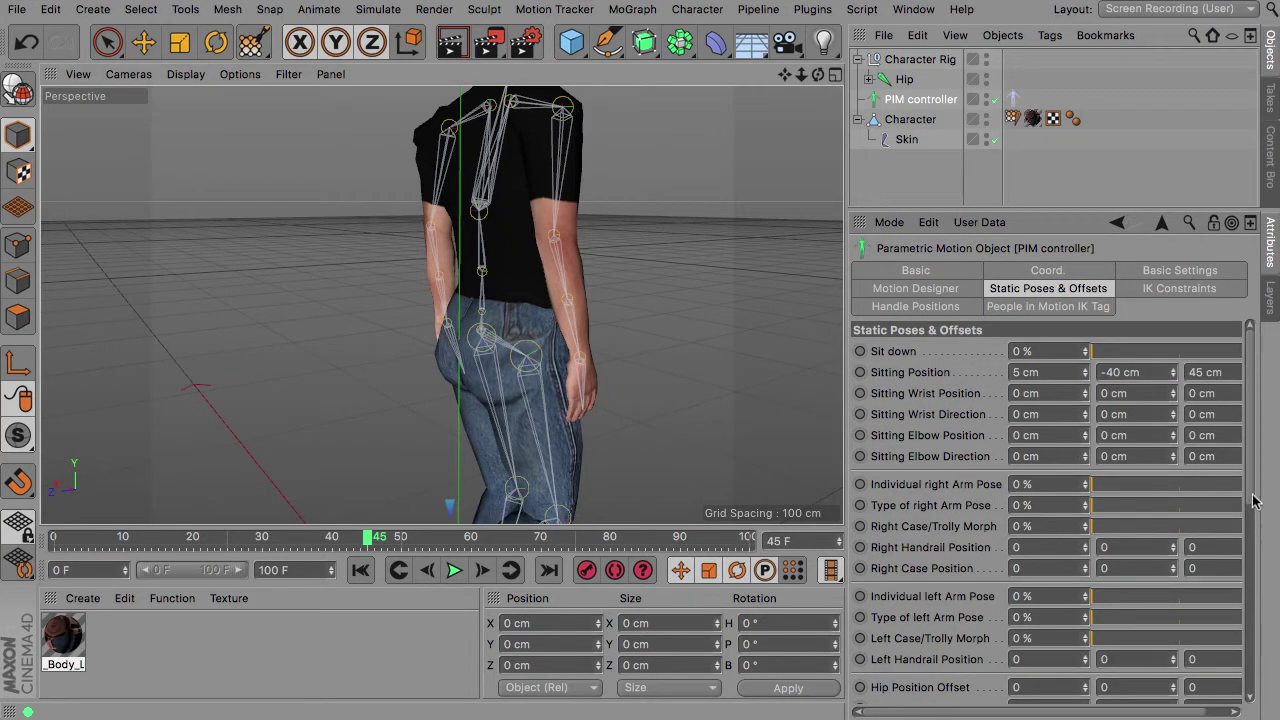
scroll(1252, 540, down, 6)
scroll(1249, 617, down, 1)
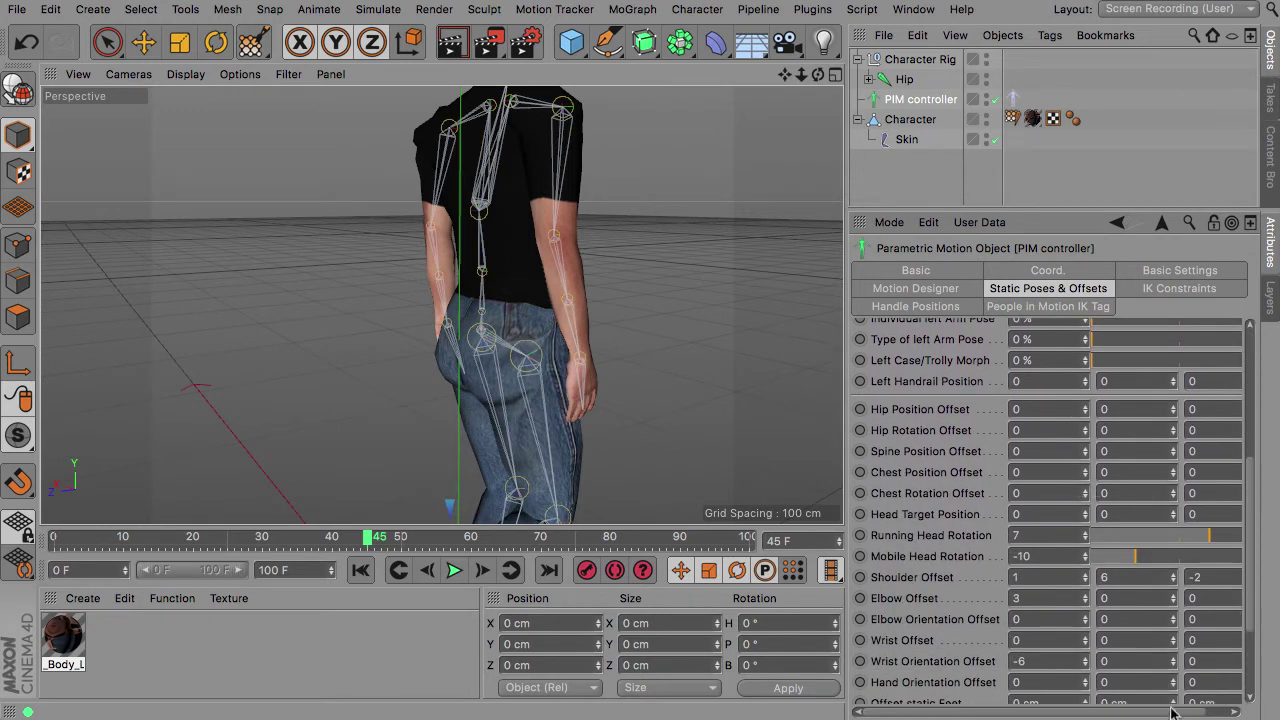
drag(1174, 712, 1210, 600)
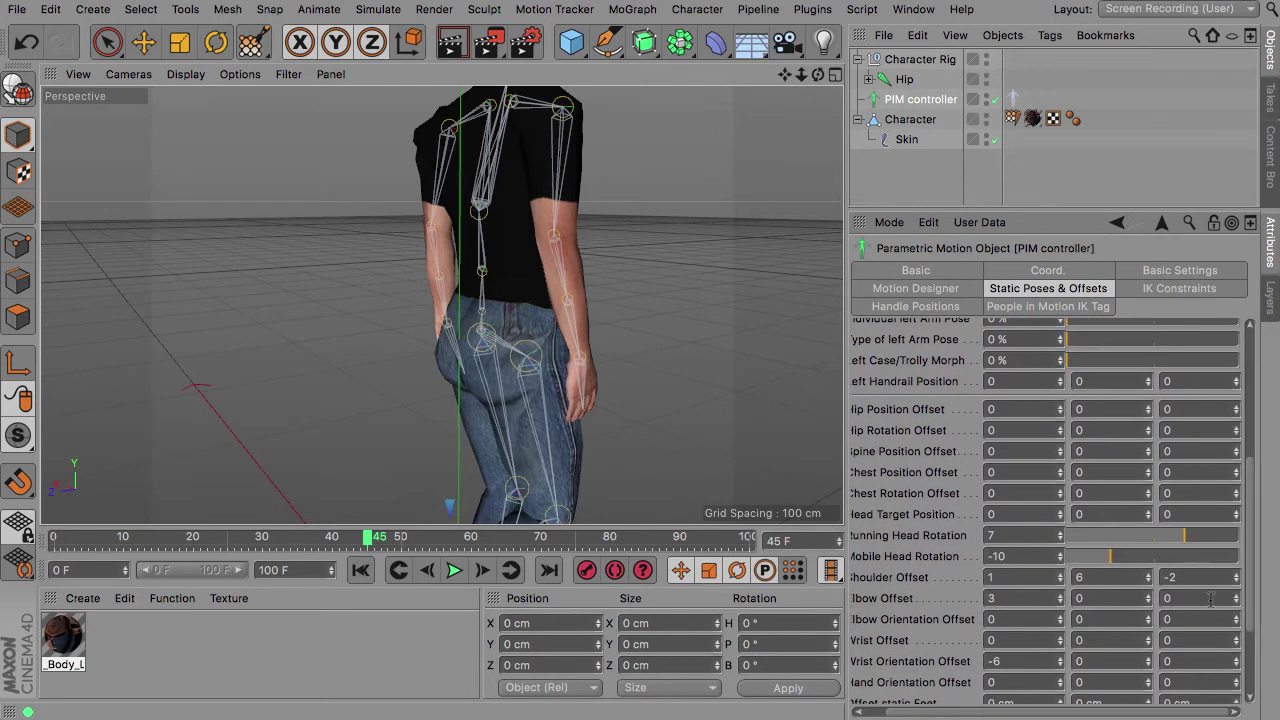
click(1236, 474)
click(1235, 471)
click(1235, 475)
click(1235, 475)
click(1235, 475)
click(1235, 475)
click(1235, 475)
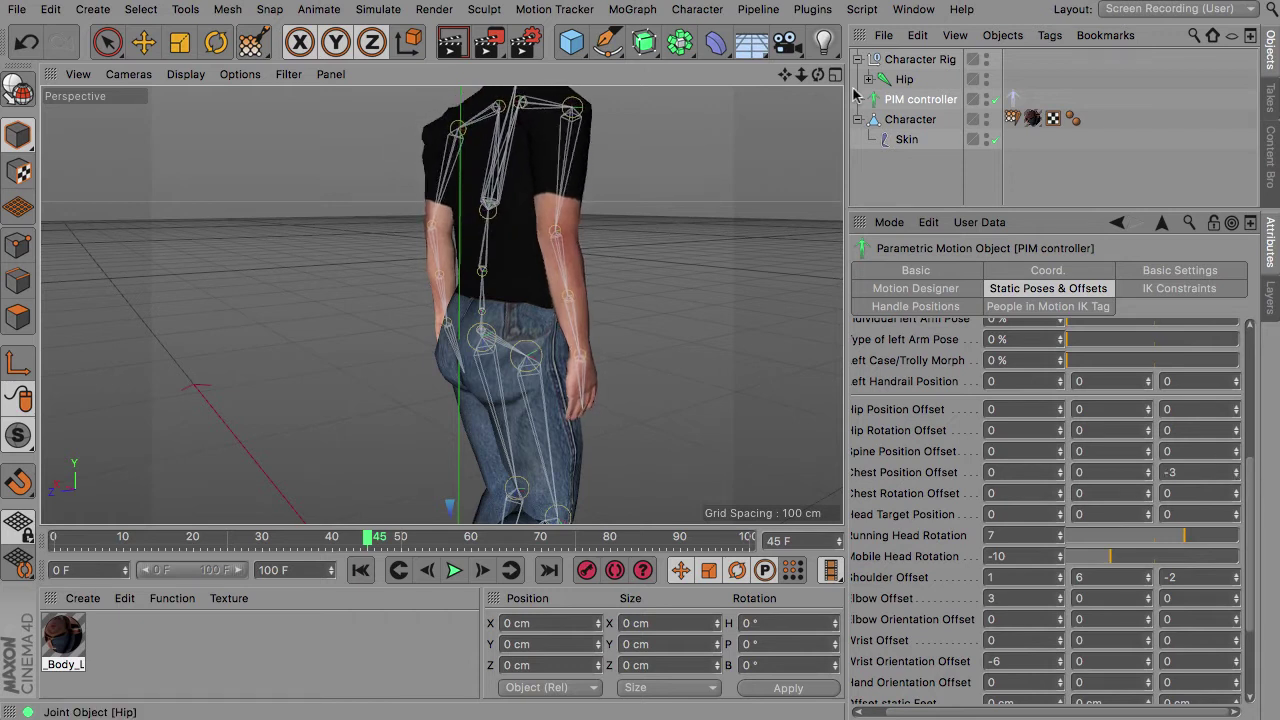
- Show the Character mesh in point mode and enable Deformed Editing for the perspective viewport
drag(818, 76, 710, 55)
alt+drag(440, 305, 443, 303)
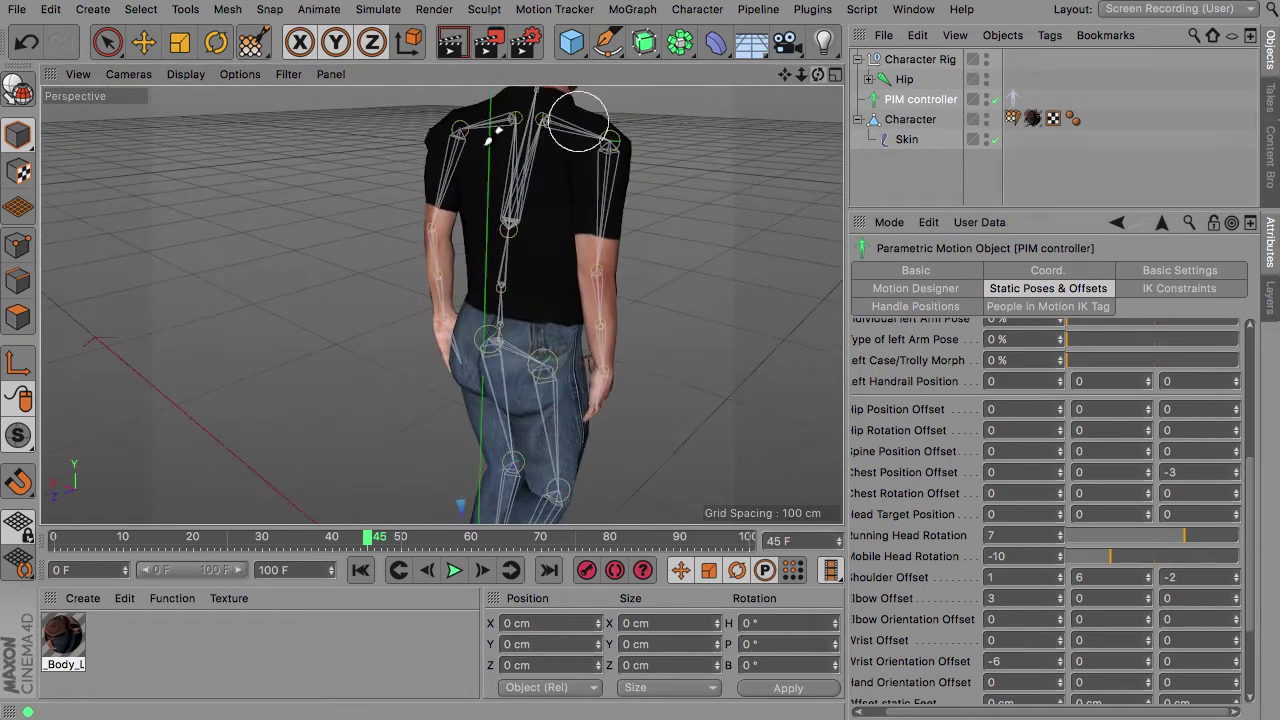
click(18, 245)
click(890, 125)
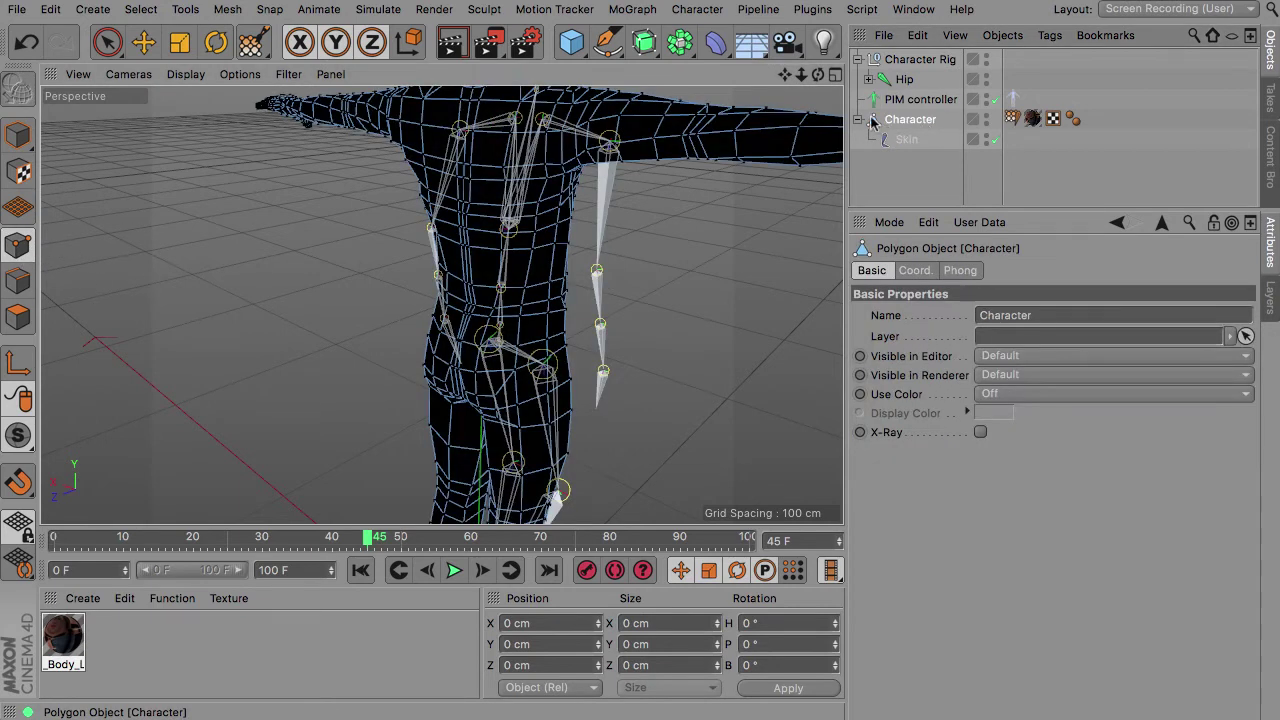
drag(786, 77, 824, 85)
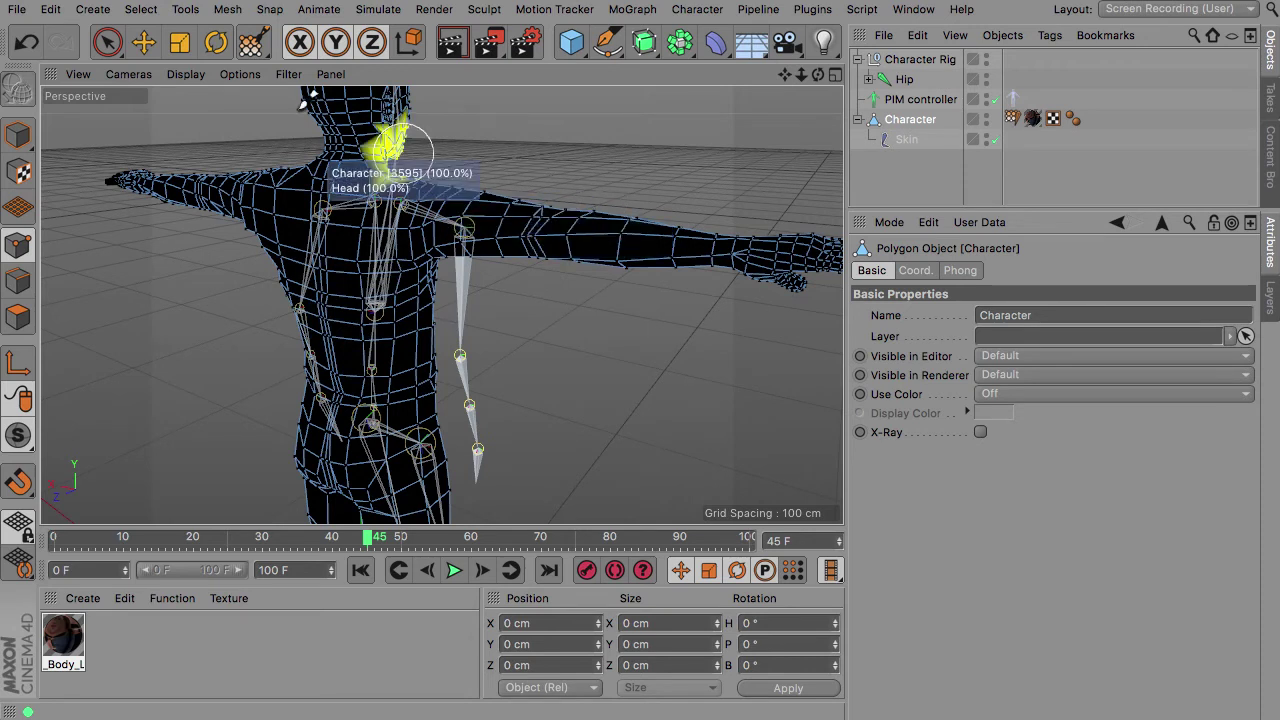
click(240, 75)
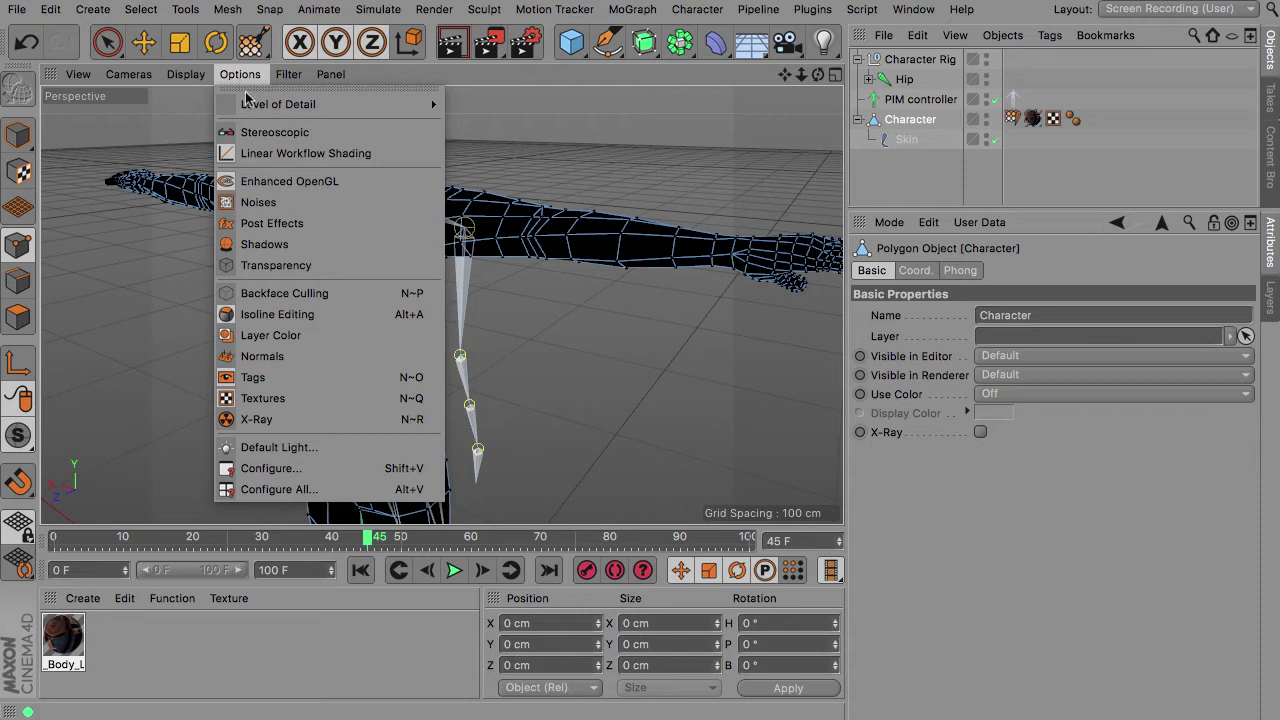
click(268, 468)
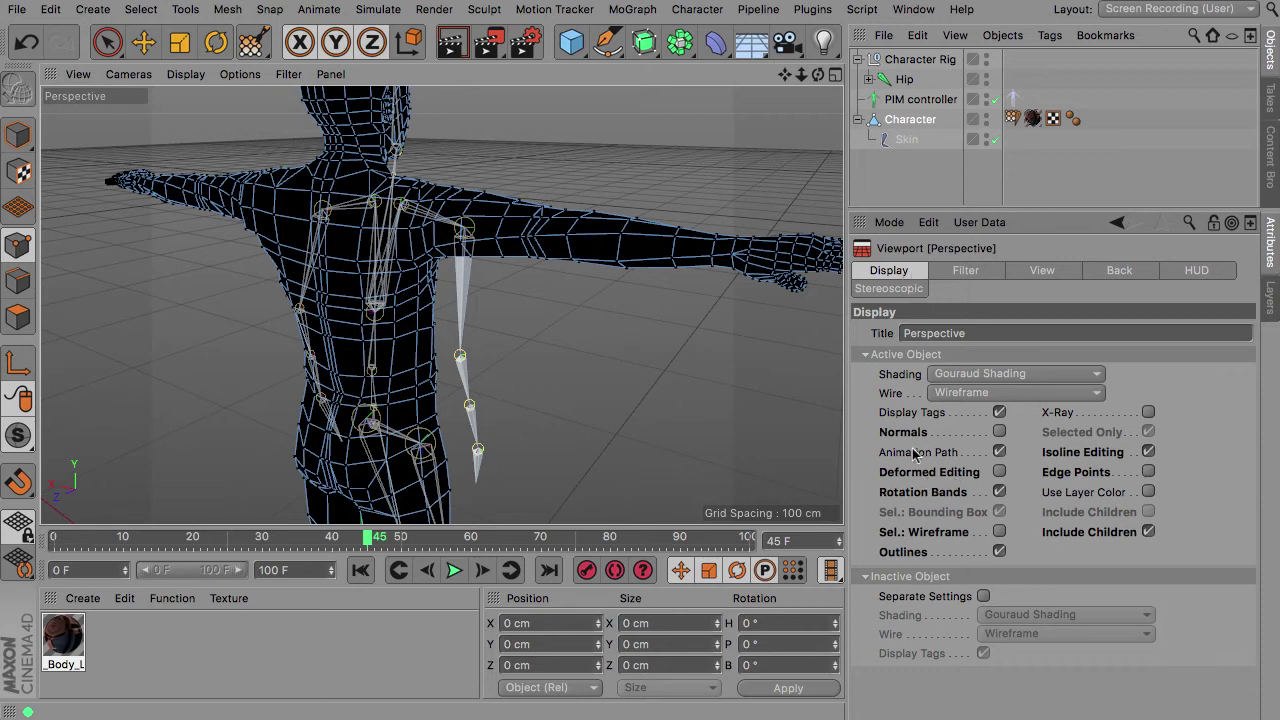
click(999, 472)
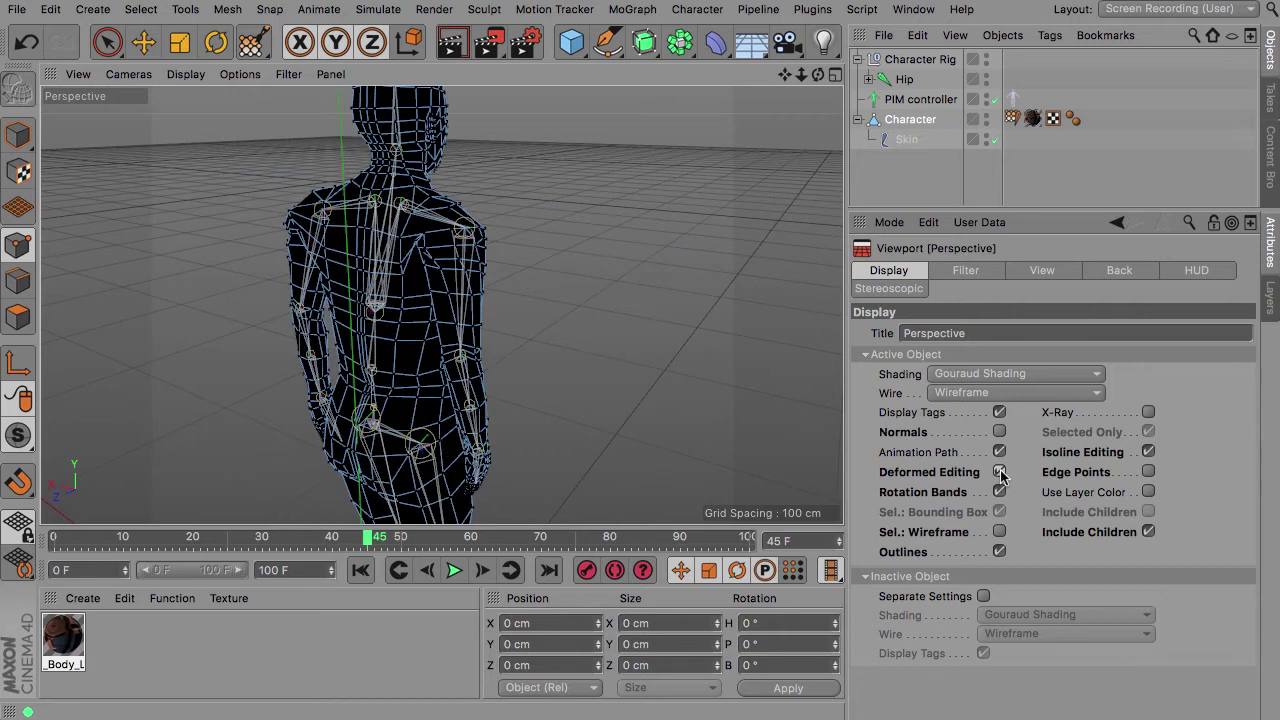
- Activate the Weight Tool for the Character and display the Left Shoulder joint's weights on the upper back
drag(818, 80, 441, 304)
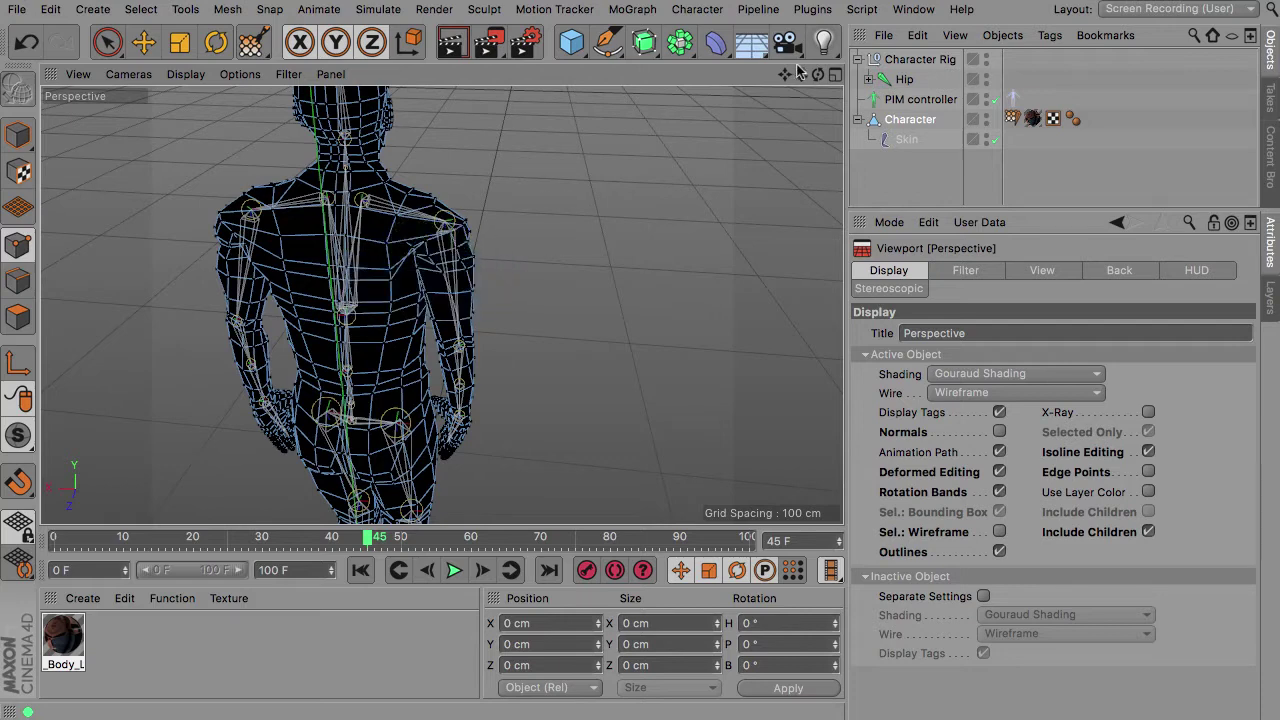
drag(785, 80, 686, 120)
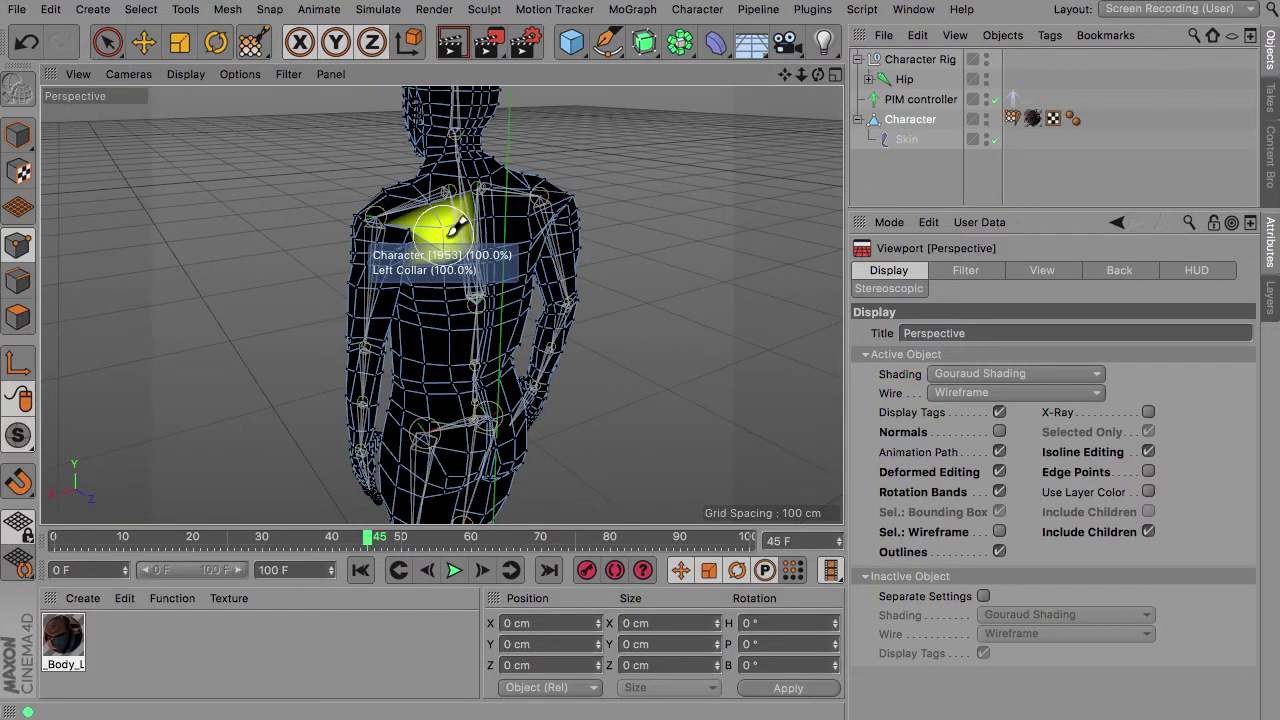
drag(818, 75, 818, 75)
scroll(400, 226, up, 5)
click(1012, 119)
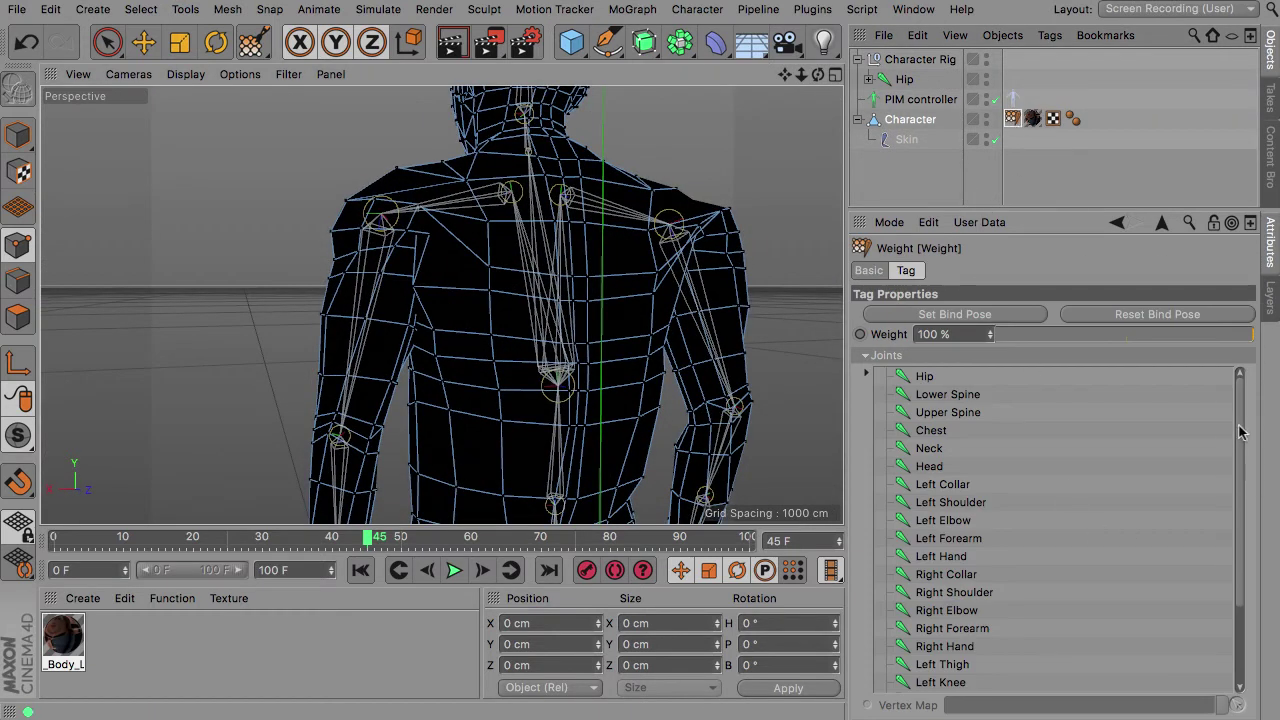
double_click(1013, 119)
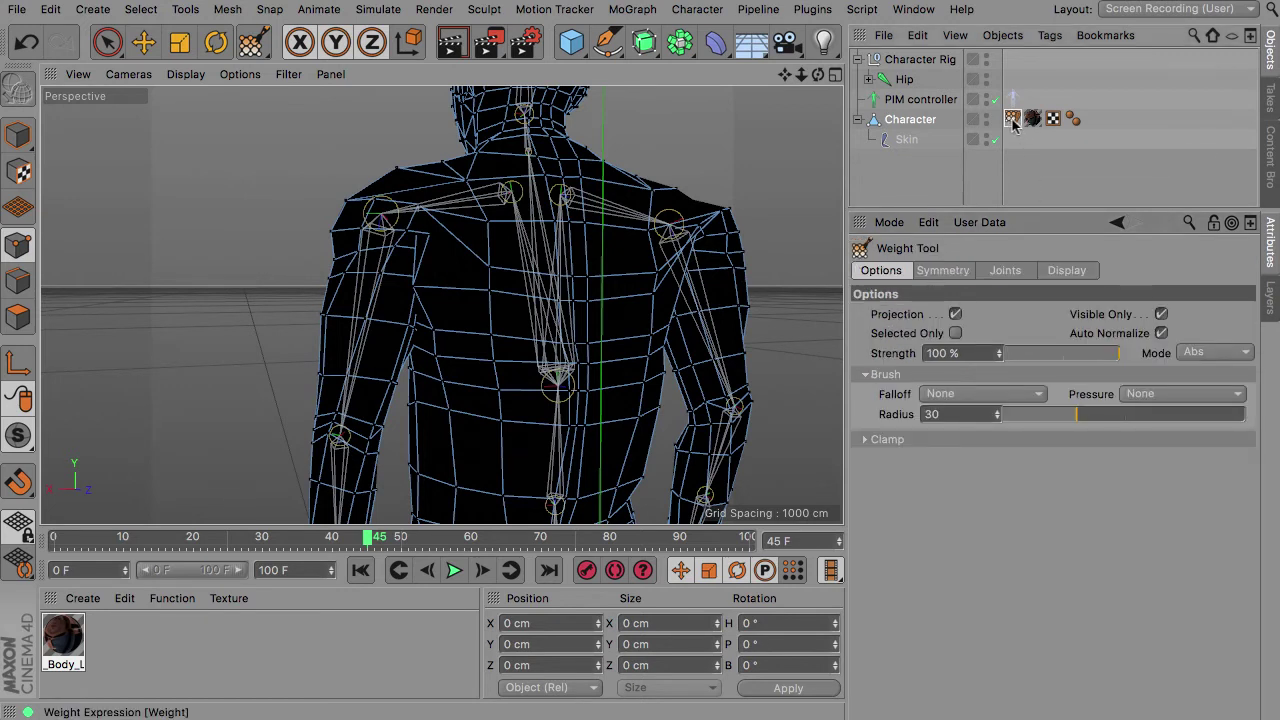
click(1006, 271)
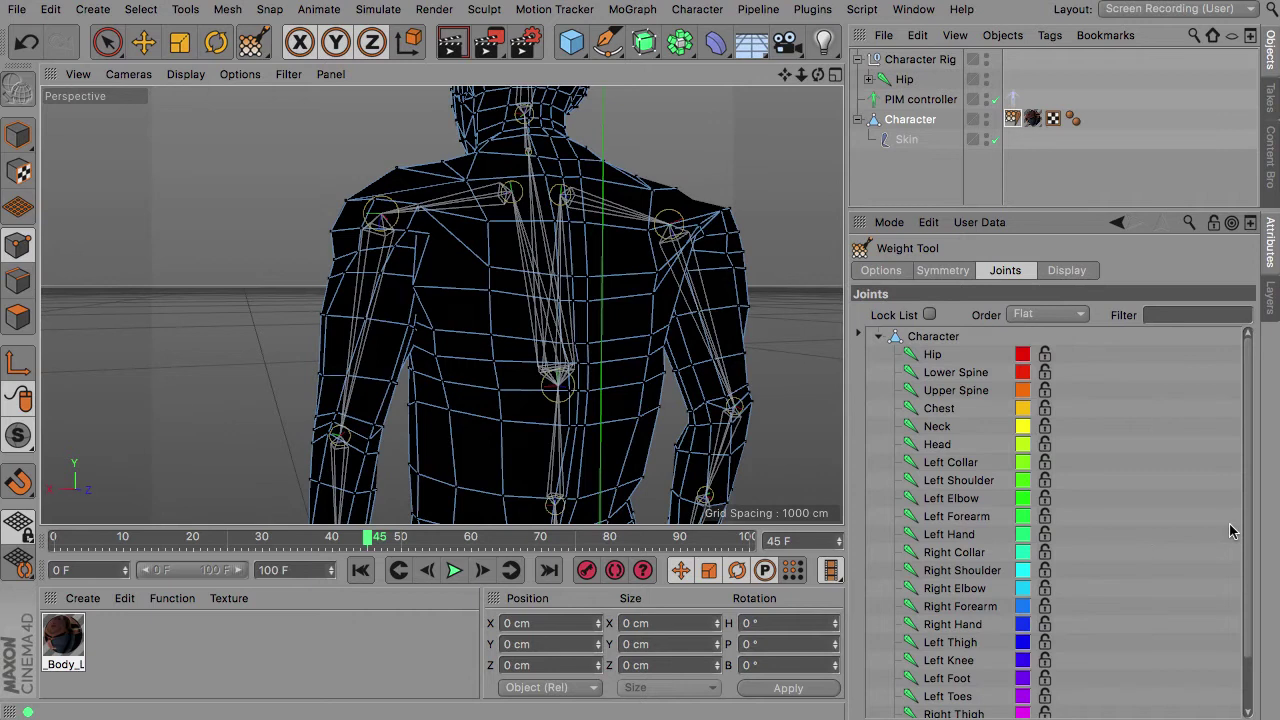
click(960, 481)
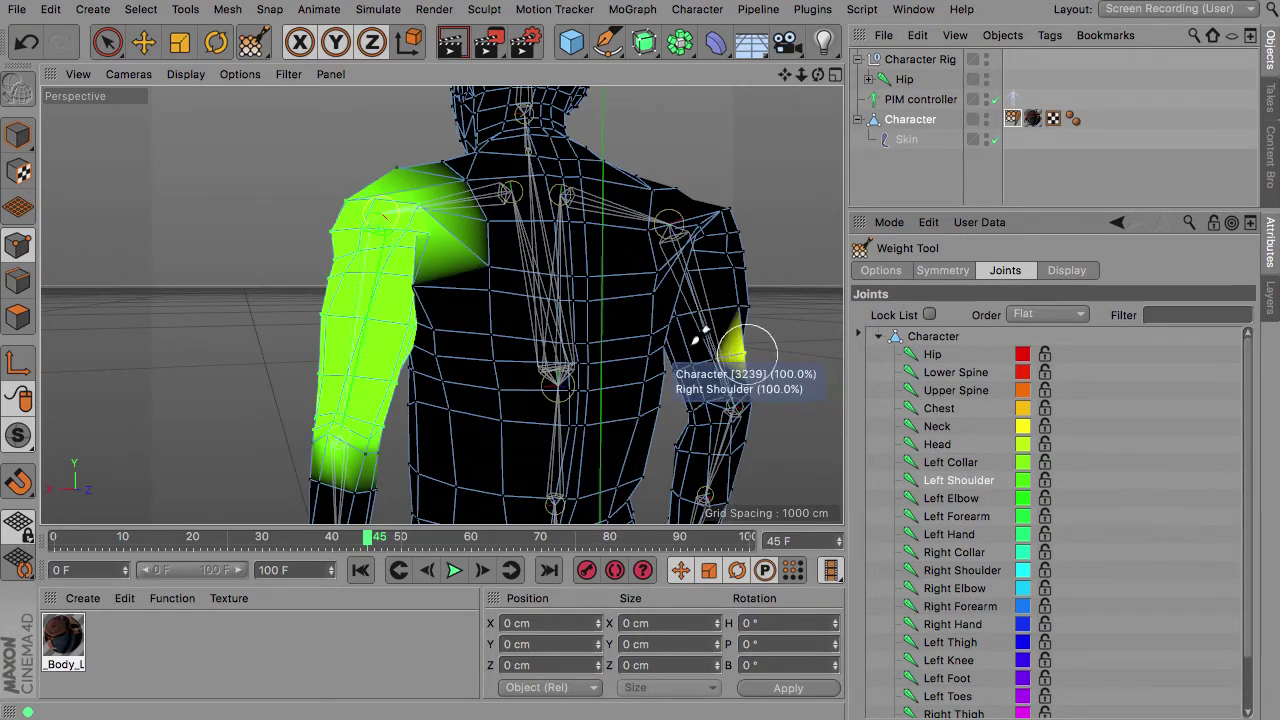
mouse_move(818, 75)
mouse_down()
mouse_move(795, 115)
mouse_move(818, 84)
mouse_up()
drag(441, 304, 443, 300)
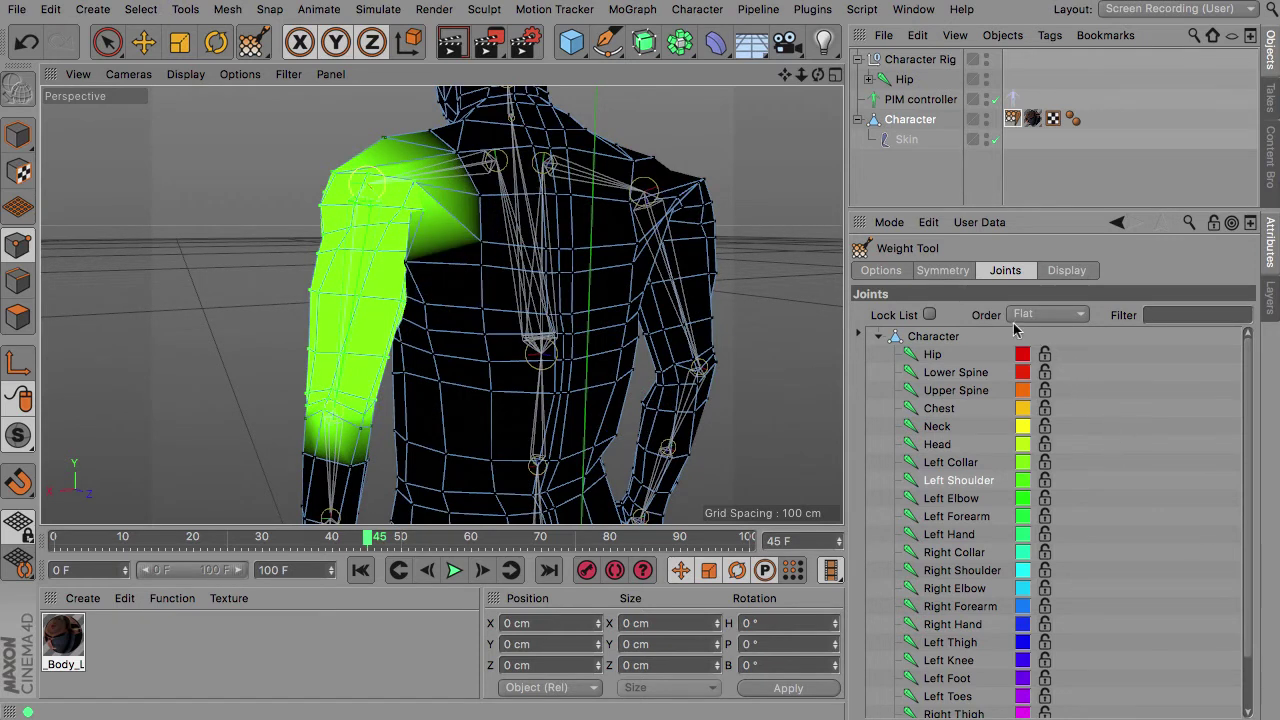
- Set the Weight Tool's mode to Smooth with a strength of 5 %
click(882, 270)
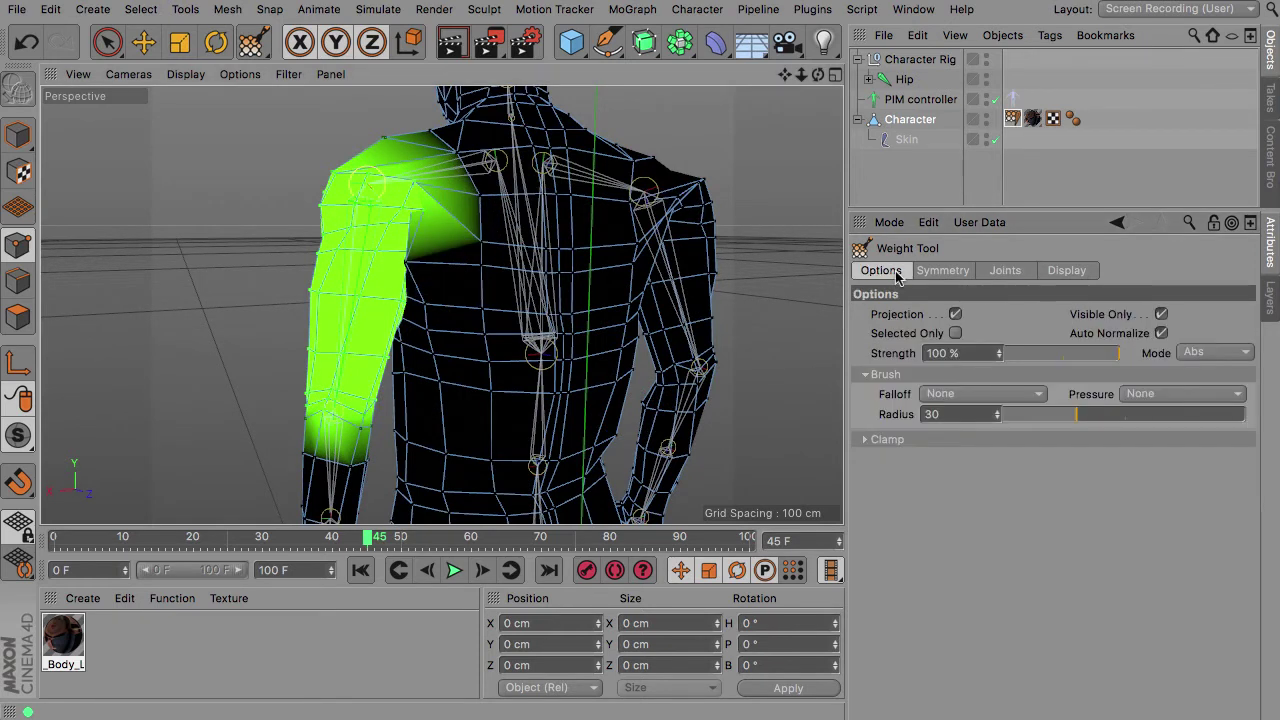
click(1229, 355)
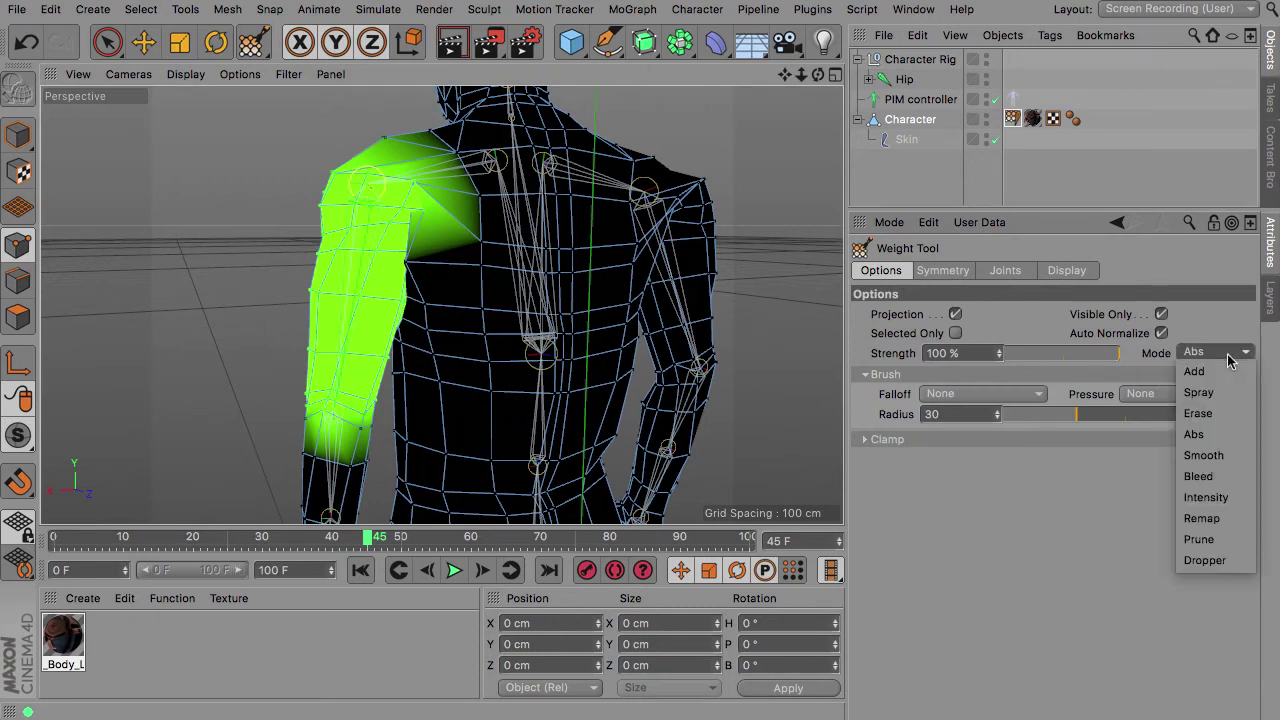
click(1210, 456)
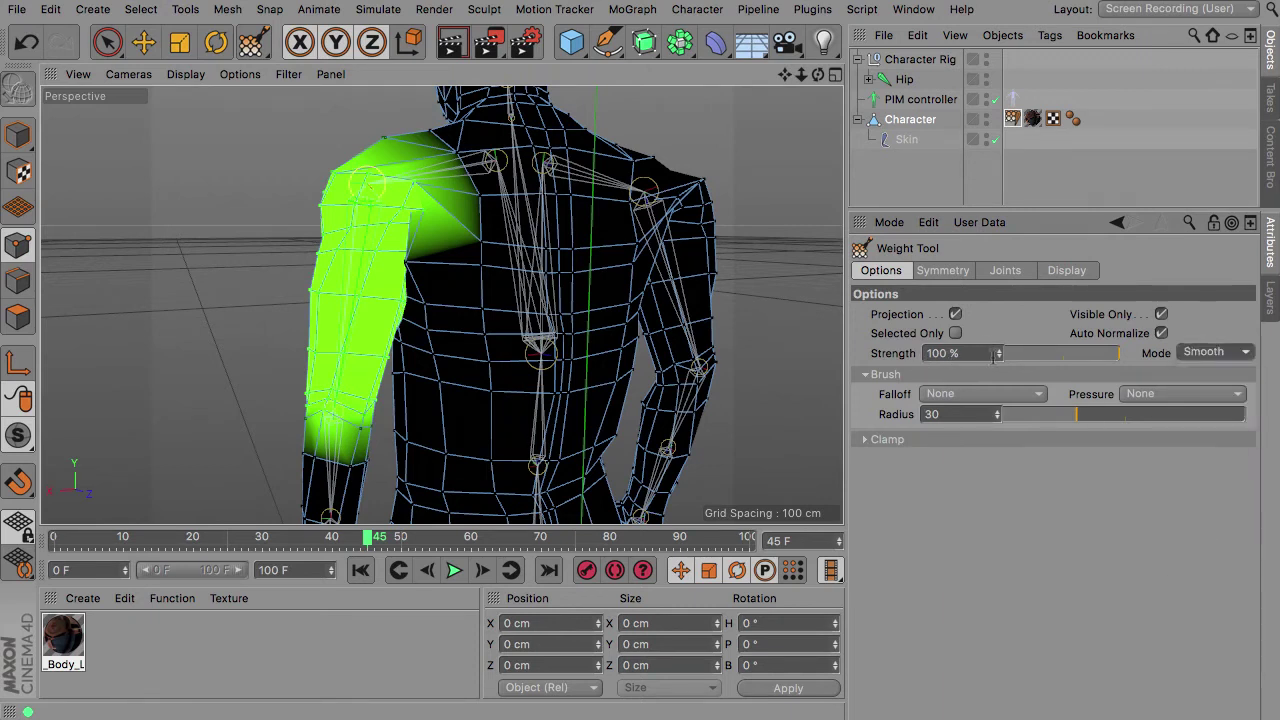
click(1012, 356)
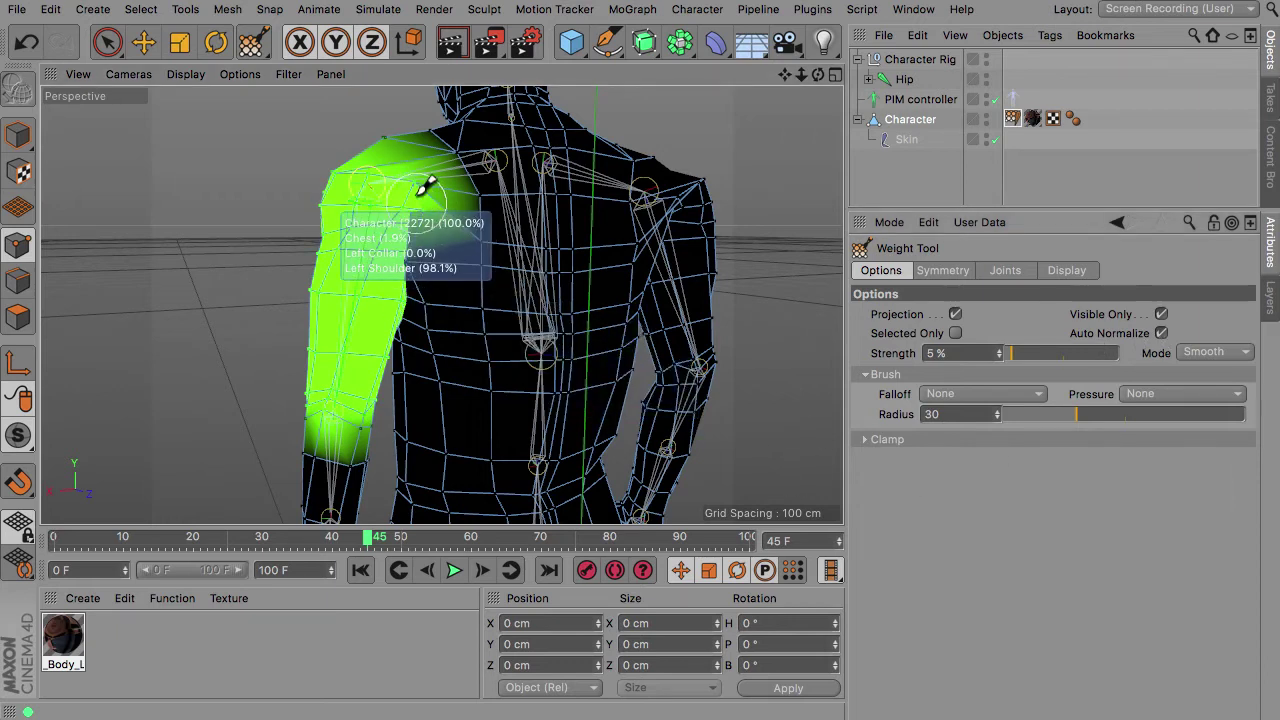
- Smooth the Left Shoulder joint's weights on the back of the shoulder and the adjoining upper back
click(422, 228)
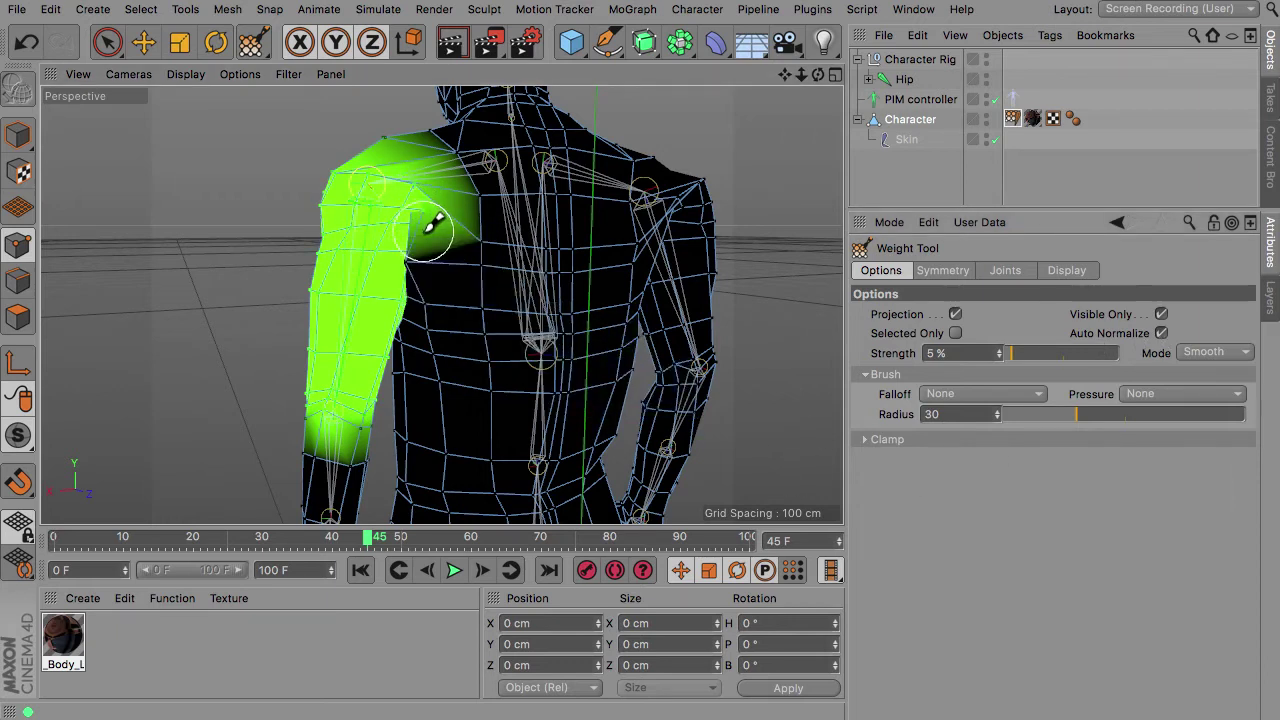
click(421, 227)
mouse_move(433, 205)
mouse_down()
mouse_move(437, 189)
mouse_move(437, 208)
mouse_move(357, 166)
mouse_move(403, 142)
mouse_up()
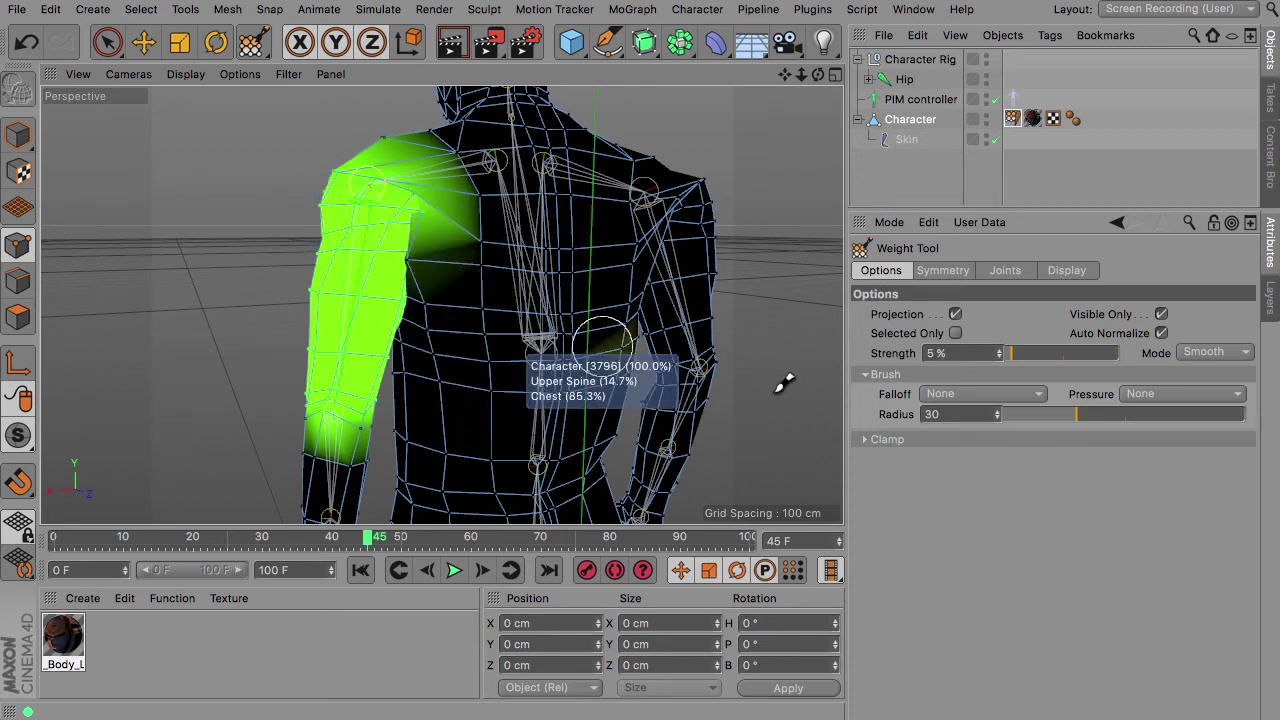
- With Visible Only disabled and strength set to 15 %, smooth the Left Shoulder joint's weights over the shoulder top and the protruding rear points
click(1161, 333)
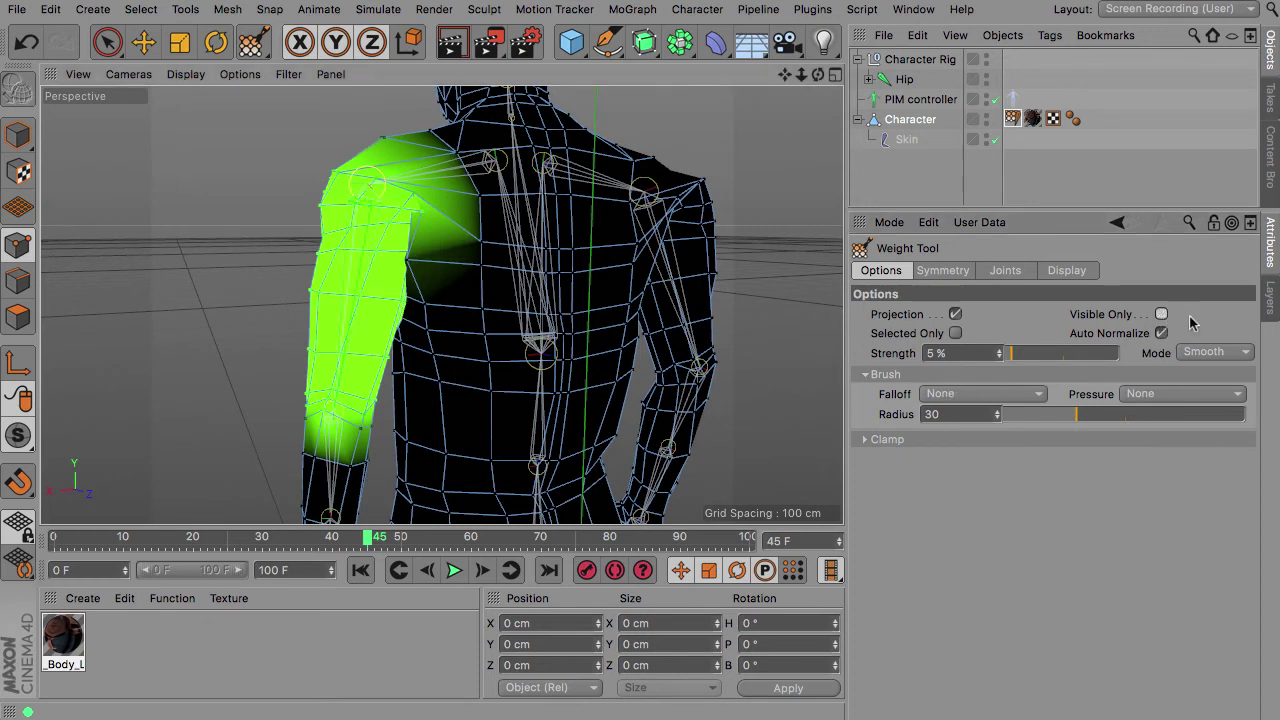
drag(826, 79, 785, 81)
click(1014, 354)
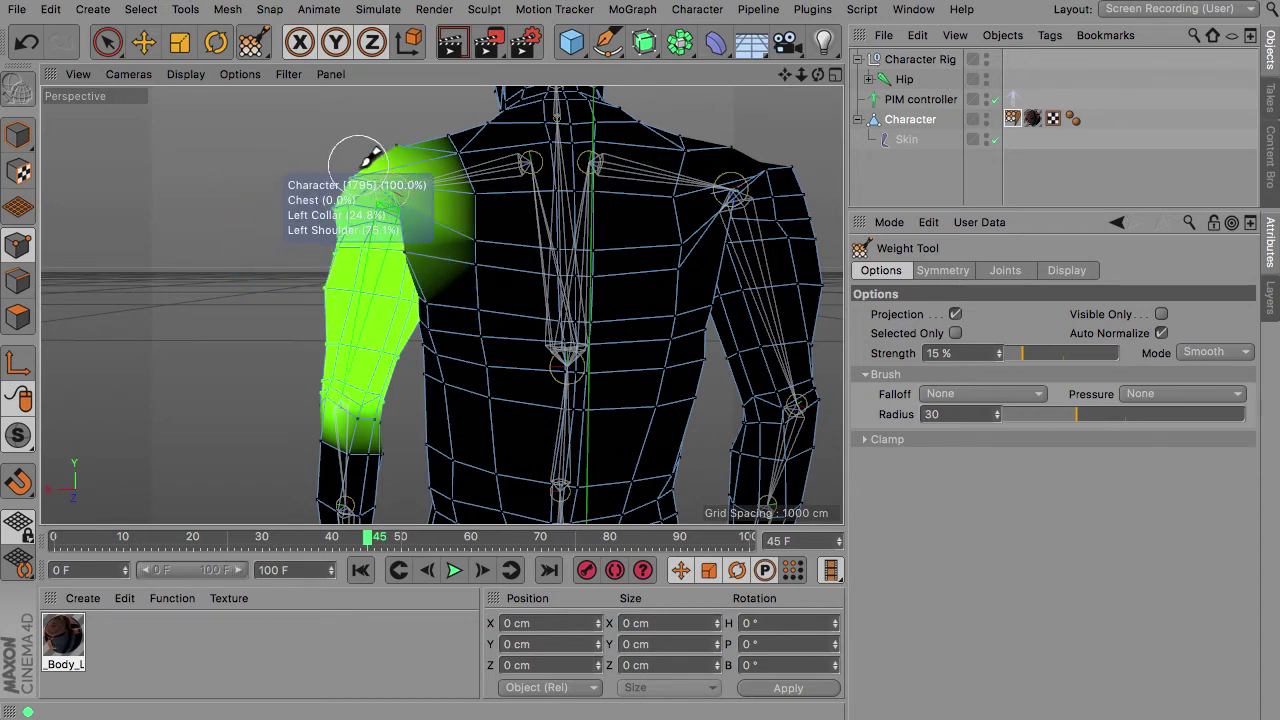
drag(385, 140, 390, 205)
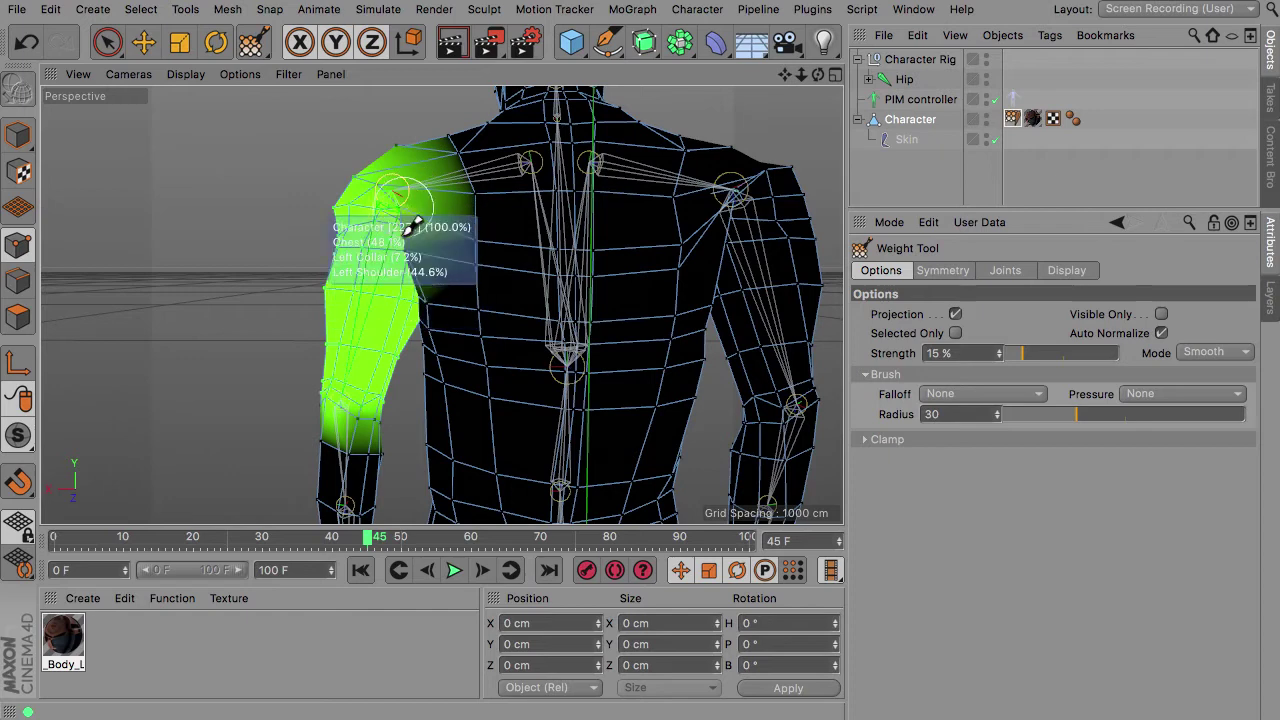
mouse_move(818, 75)
mouse_down()
mouse_move(1000, 84)
mouse_move(1030, 98)
mouse_move(1075, 155)
mouse_up()
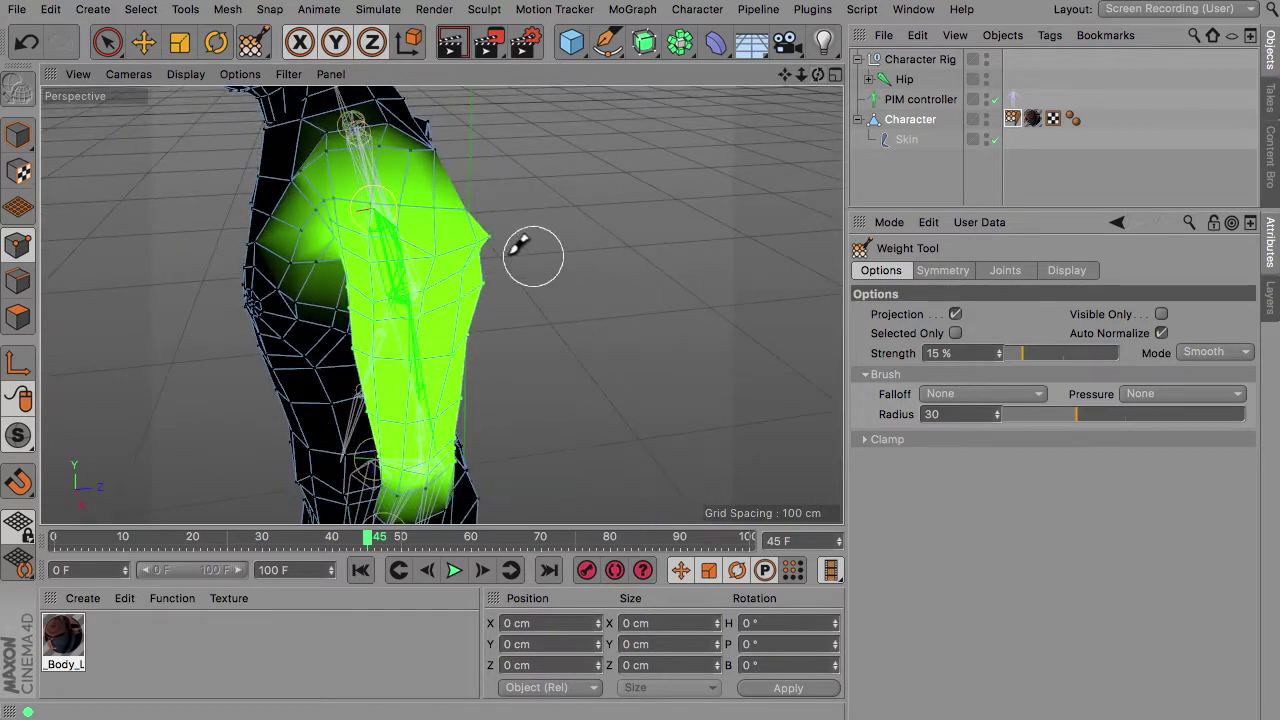
mouse_move(513, 233)
mouse_down()
mouse_move(514, 286)
mouse_move(491, 277)
mouse_move(499, 229)
mouse_up()
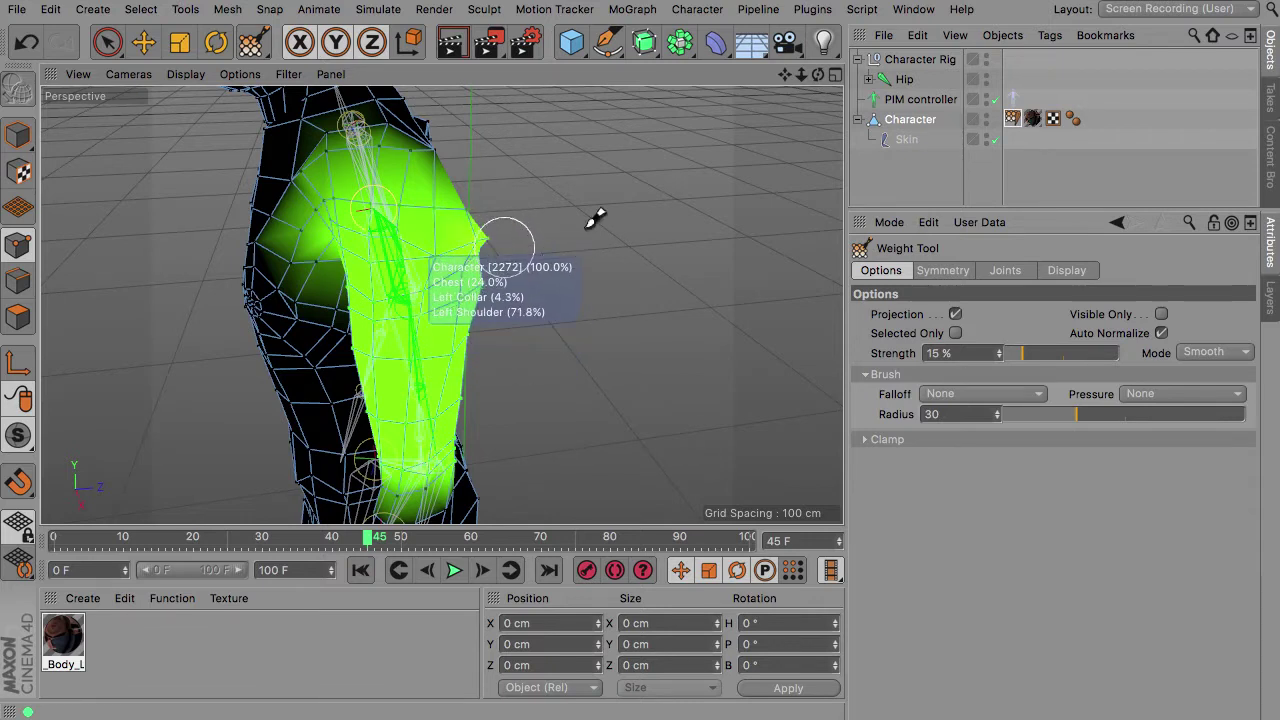
drag(818, 77, 703, 60)
drag(800, 77, 824, 8)
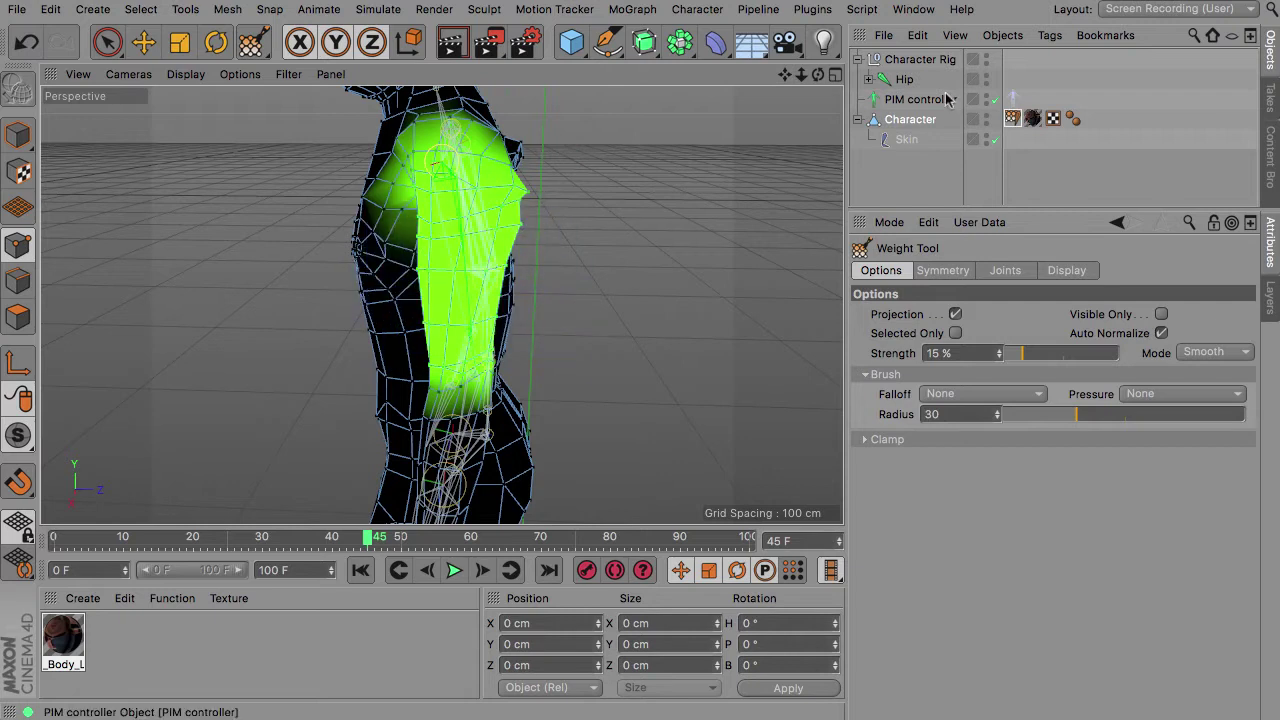
mouse_move(818, 75)
mouse_down()
mouse_move(730, 54)
mouse_move(738, 36)
mouse_up()
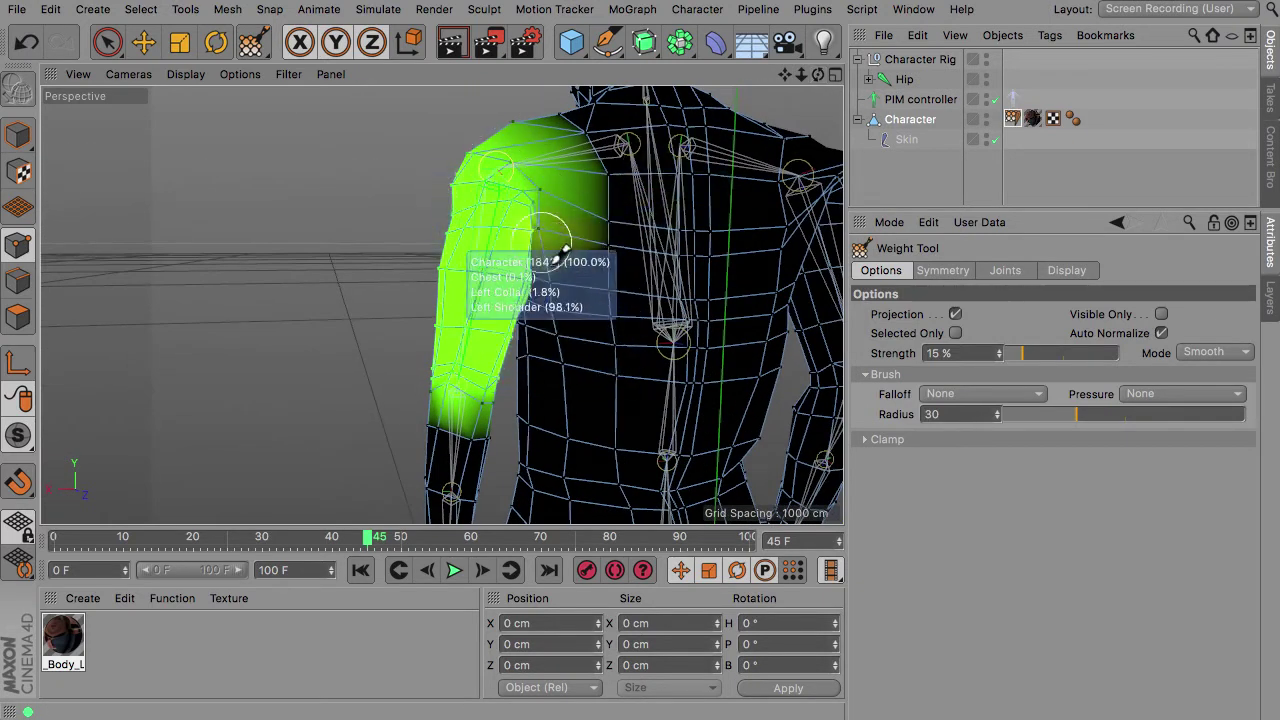
drag(818, 75, 895, 98)
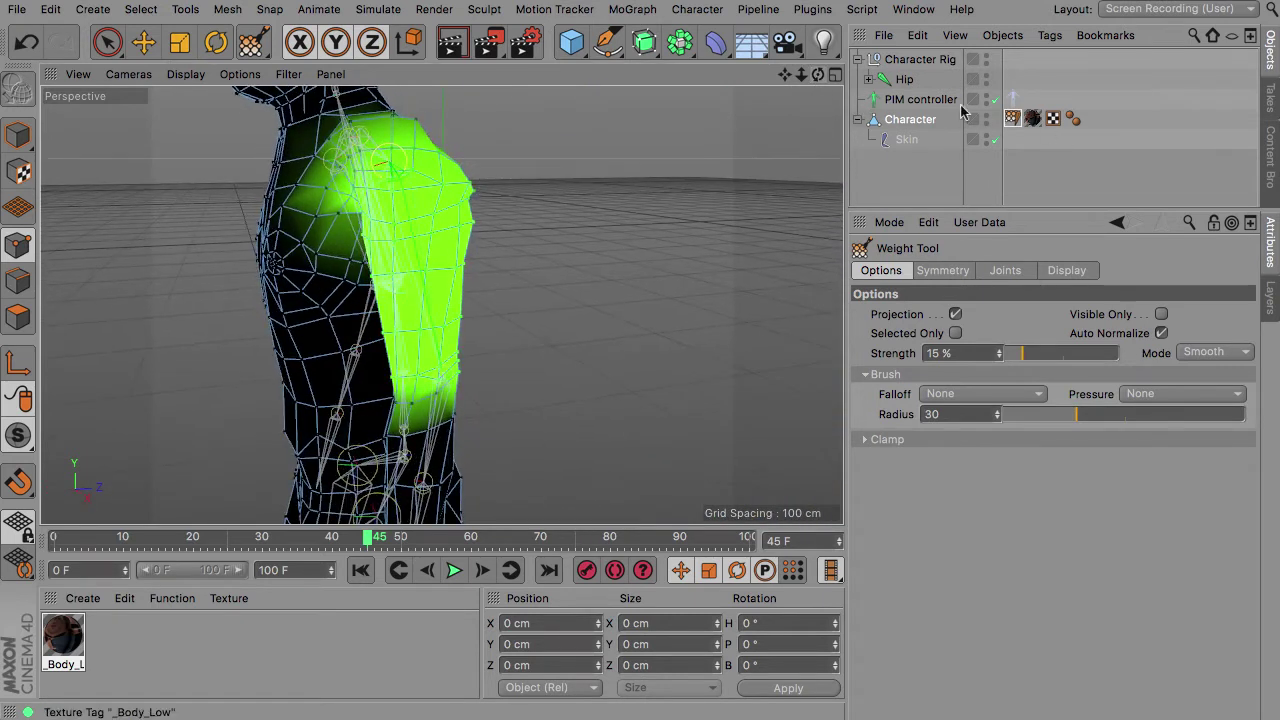
- Set the first Elbow Orientation Offset value of the PIM controller to -7
click(920, 99)
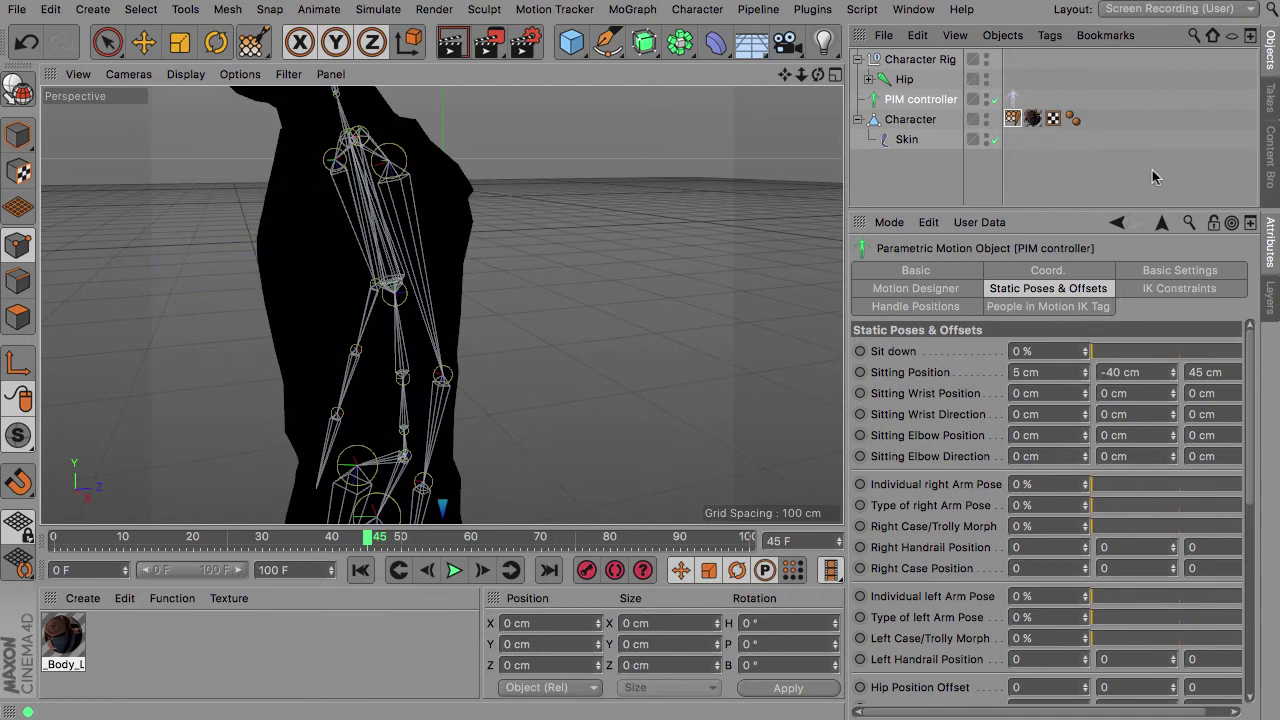
click(1100, 124)
click(936, 108)
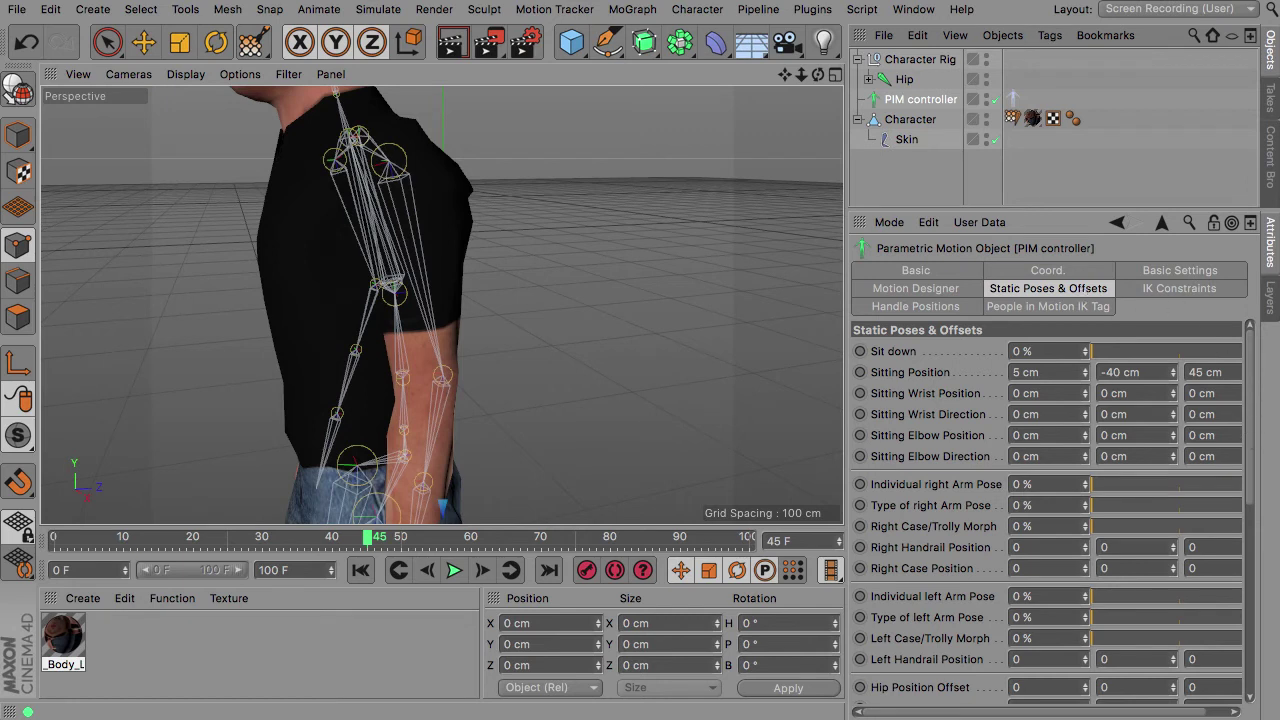
drag(1250, 494, 1248, 652)
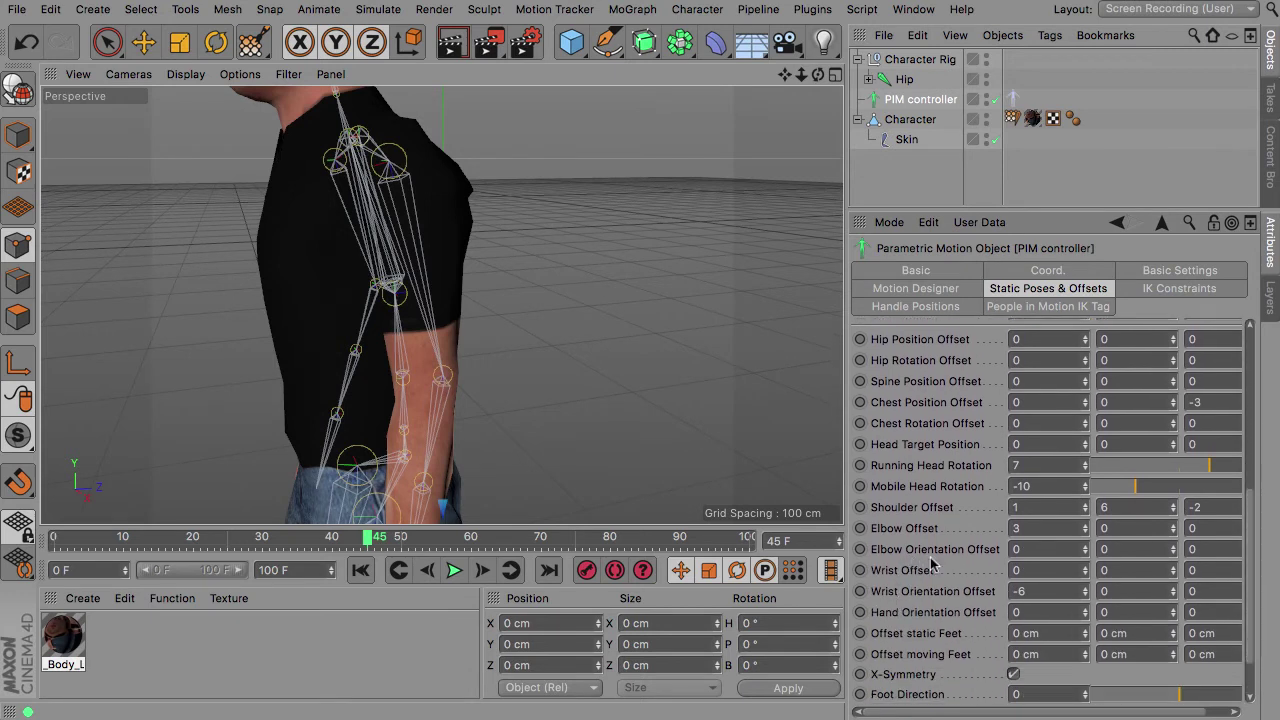
mouse_move(1086, 550)
mouse_down()
mouse_move(1086, 563)
mouse_move(1086, 551)
mouse_up()
click(1086, 545)
click(1086, 563)
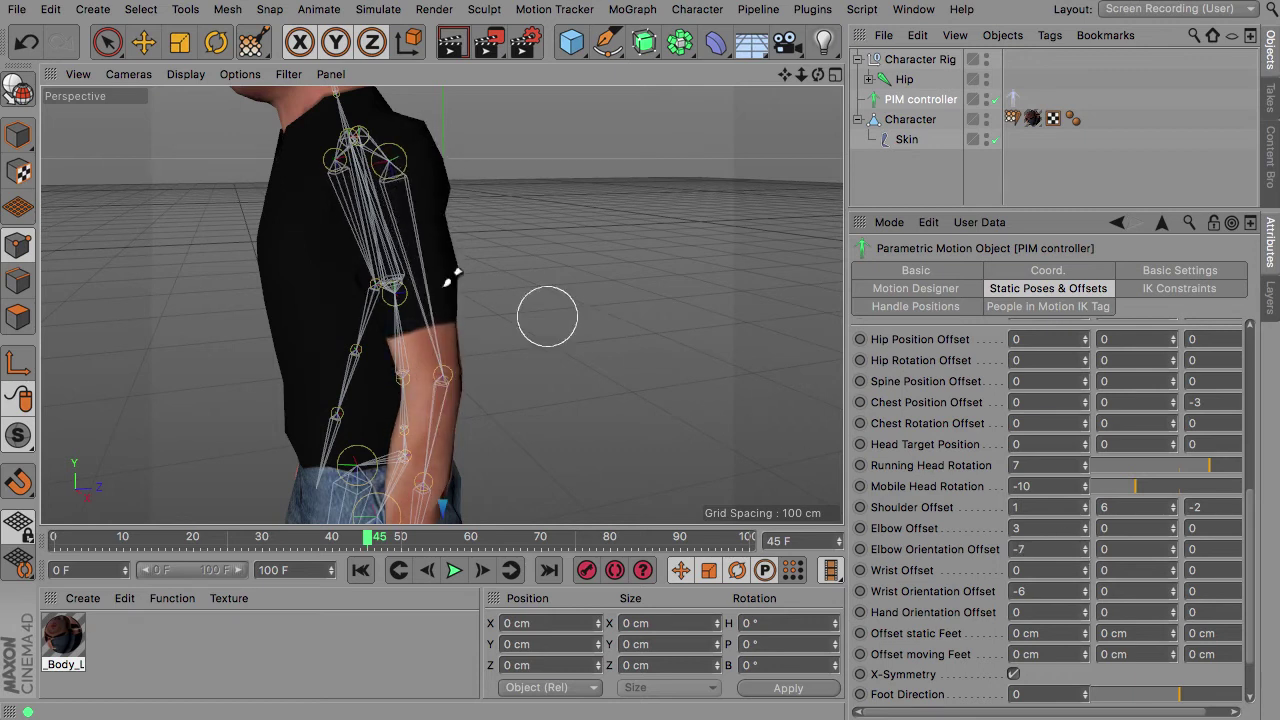
- Set the first Elbow Offset value of the PIM controller to 1
drag(818, 75, 655, 76)
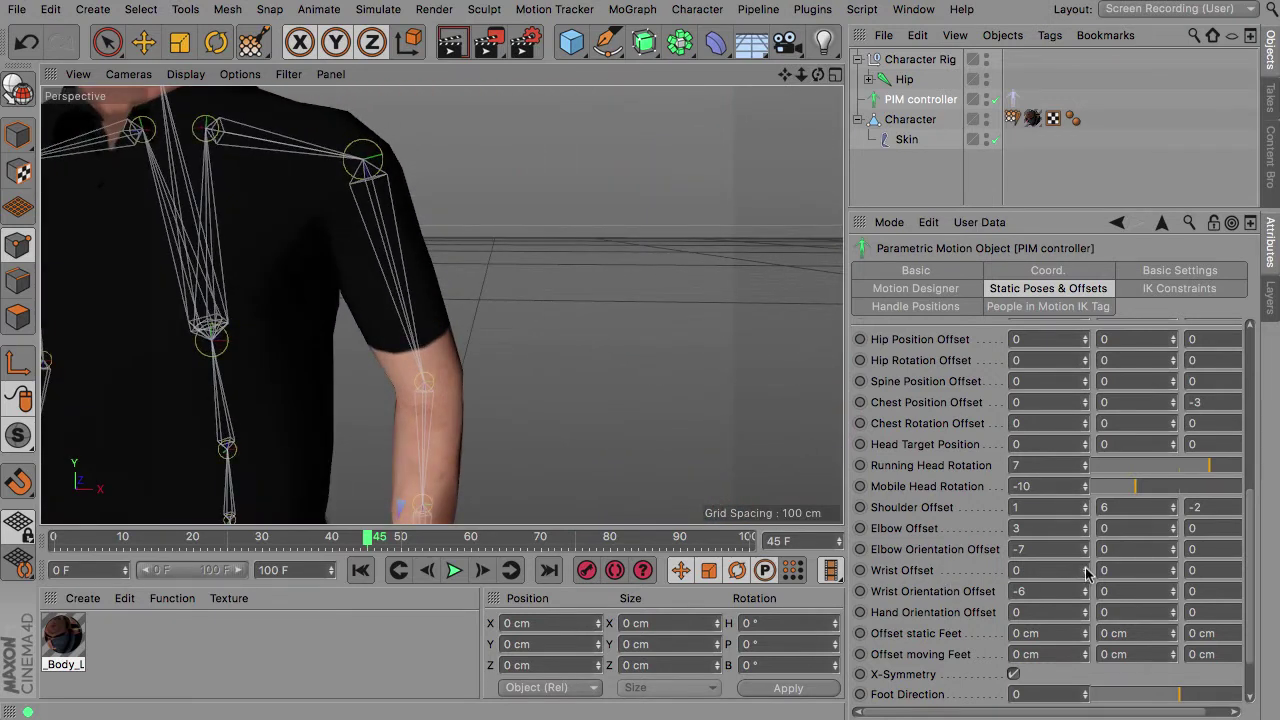
click(1085, 531)
click(1085, 531)
click(1085, 531)
click(1085, 525)
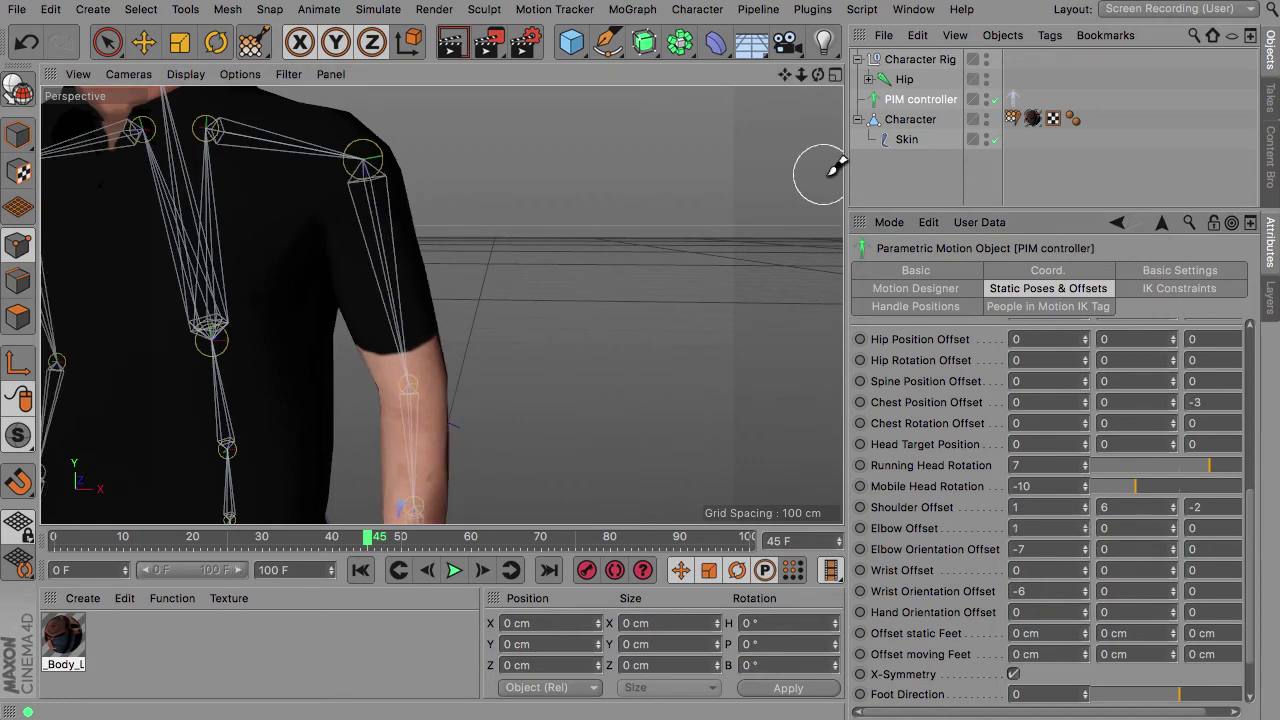
- Examine the character's arm pose and shoulder deformation from the front and back
right_drag(784, 74, 675, 78)
drag(784, 74, 852, 12)
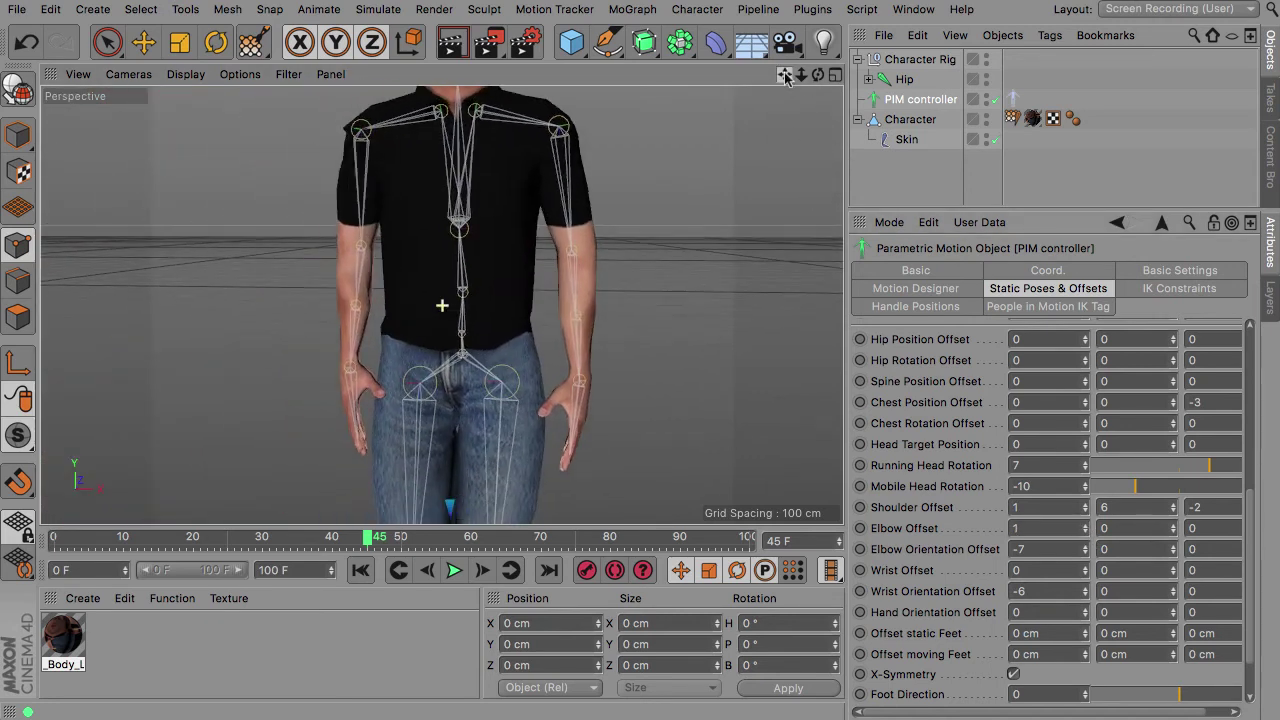
drag(818, 75, 1110, 96)
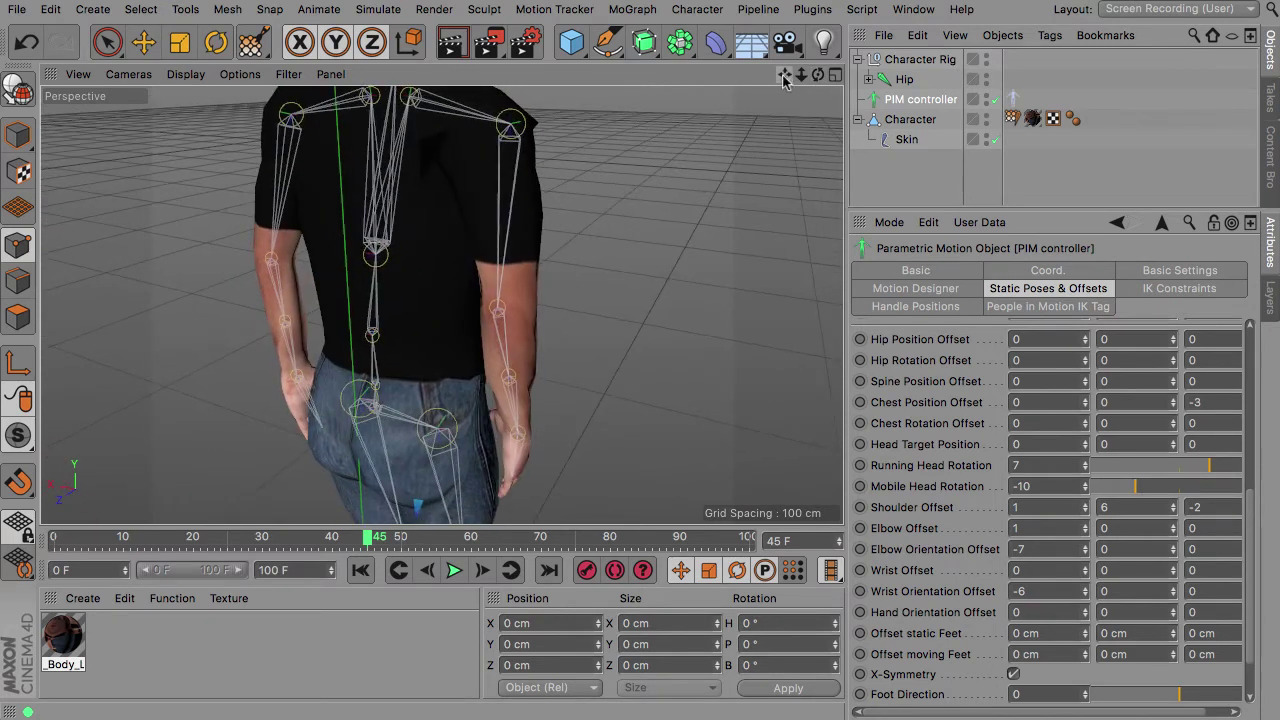
drag(785, 75, 837, 124)
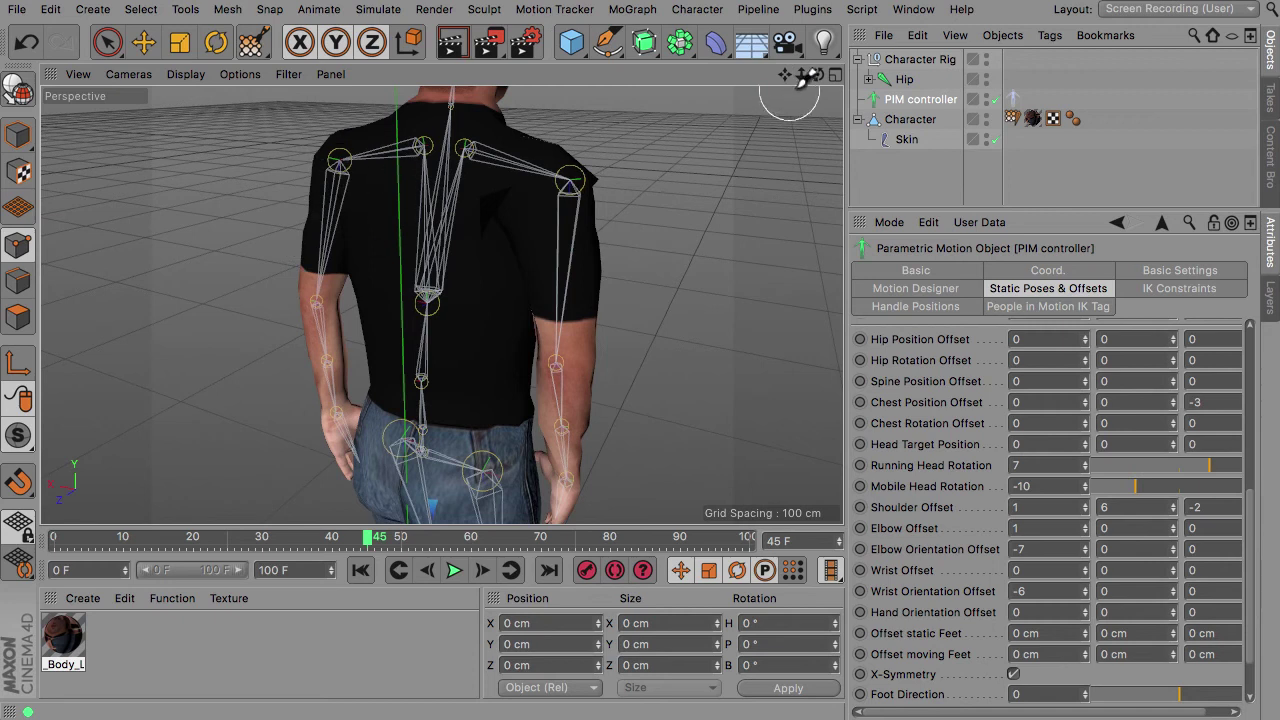
drag(818, 75, 490, 54)
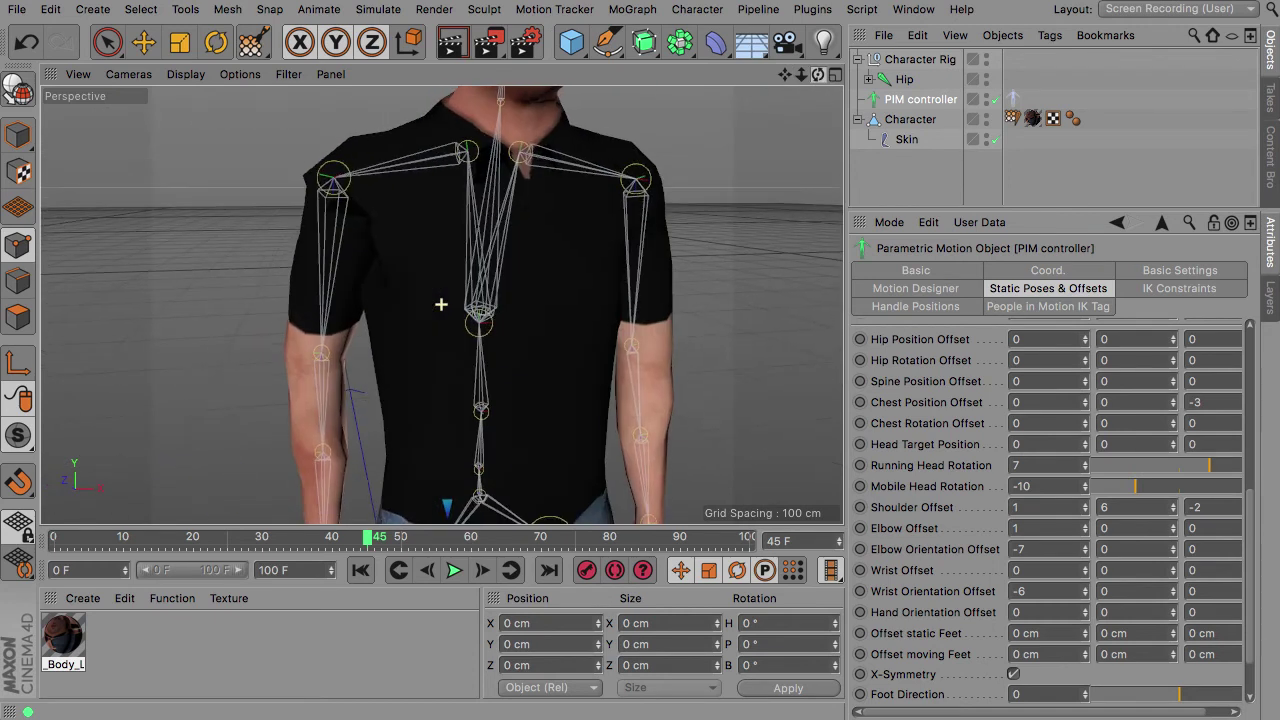
drag(790, 78, 836, 80)
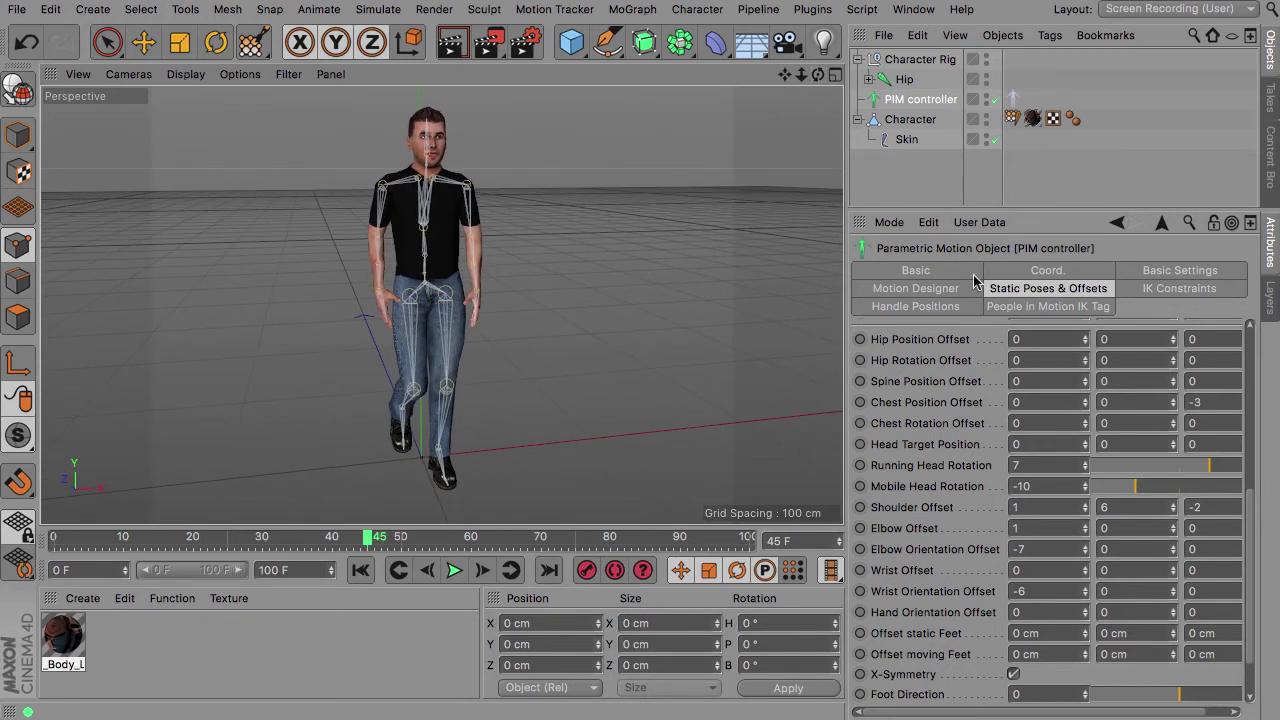
- Play the walk cycle, check it from the front and the side, and return to frame 0
click(452, 570)
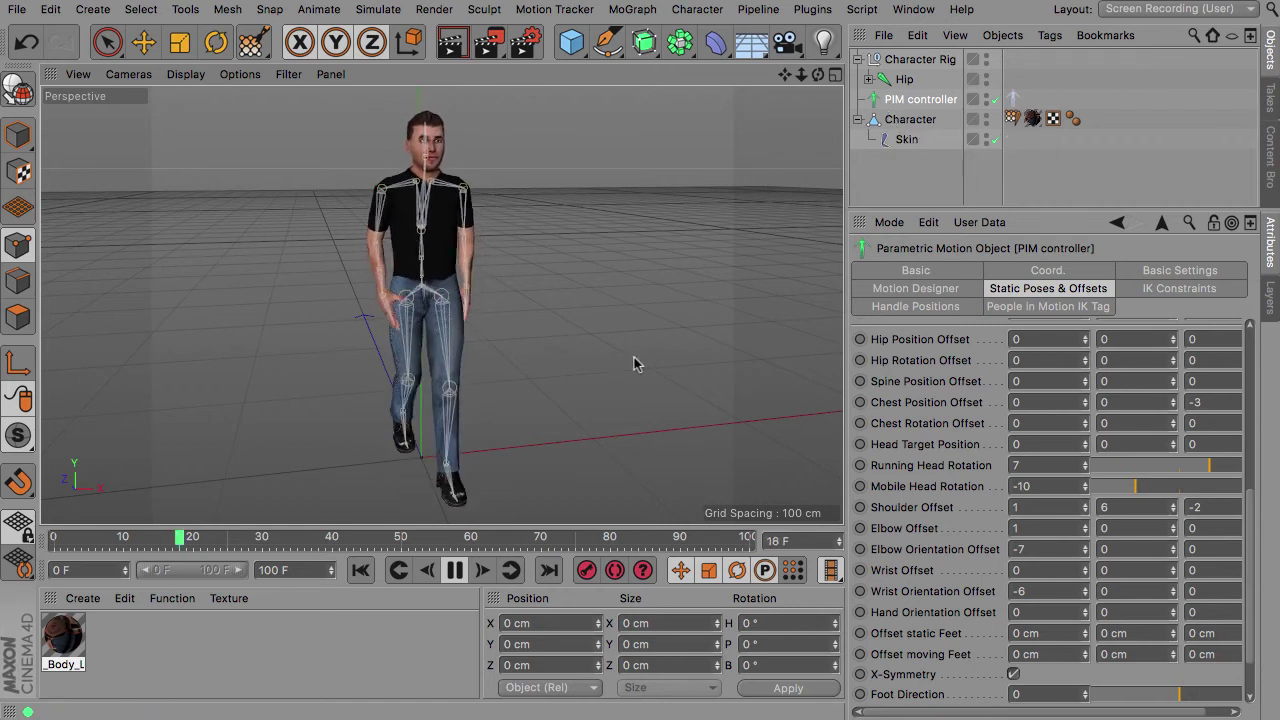
drag(818, 76, 960, 78)
drag(858, 78, 797, 83)
right_drag(785, 77, 755, 77)
drag(785, 77, 811, 77)
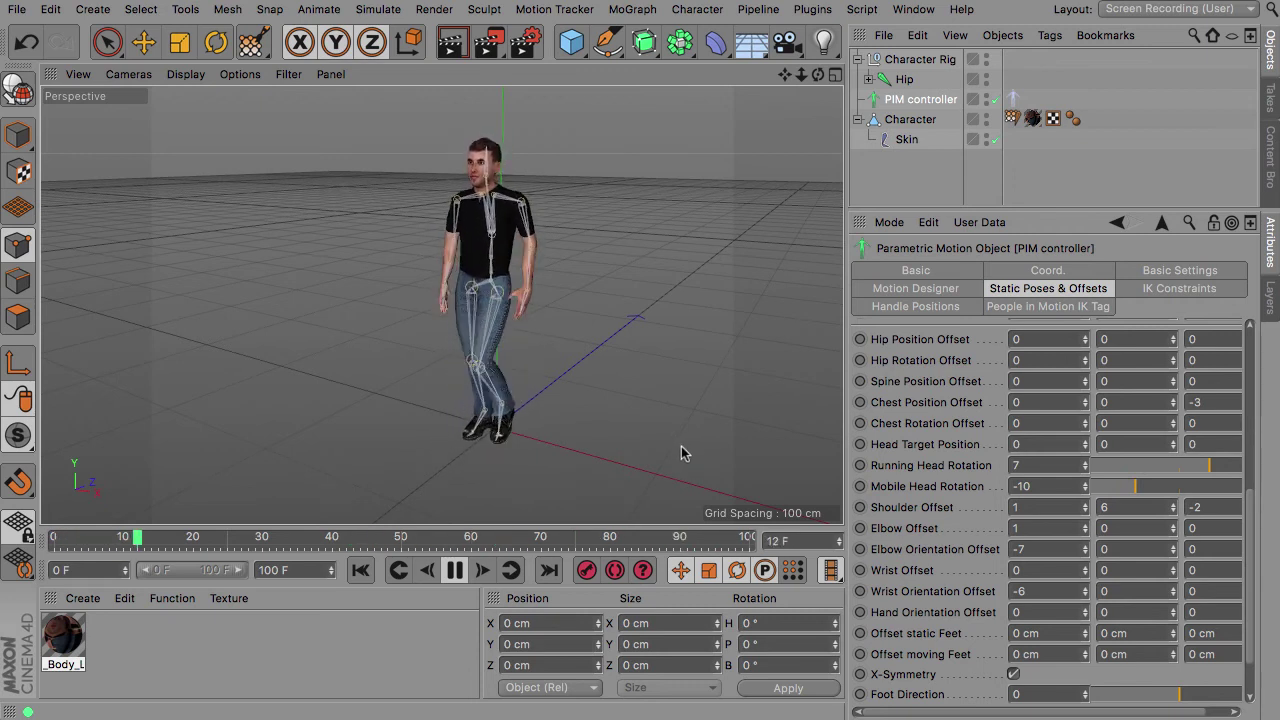
click(454, 570)
click(361, 570)
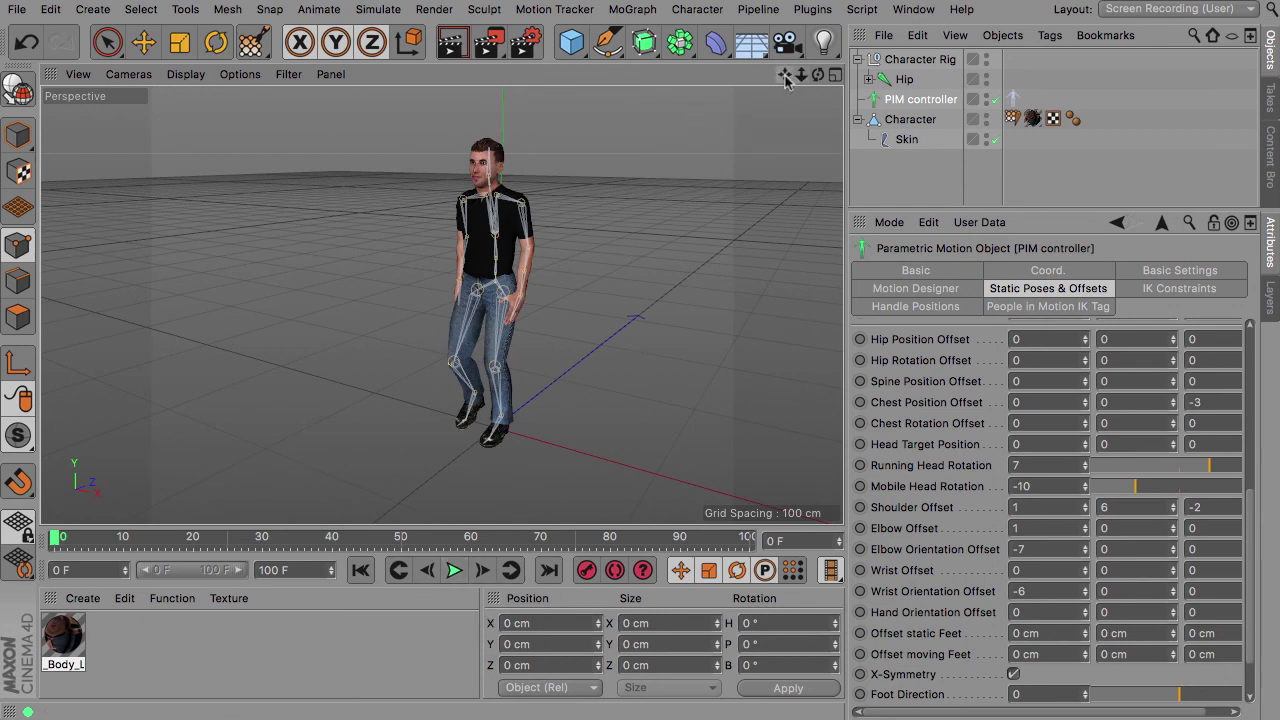
right_drag(785, 76, 840, 76)
drag(785, 76, 735, 94)
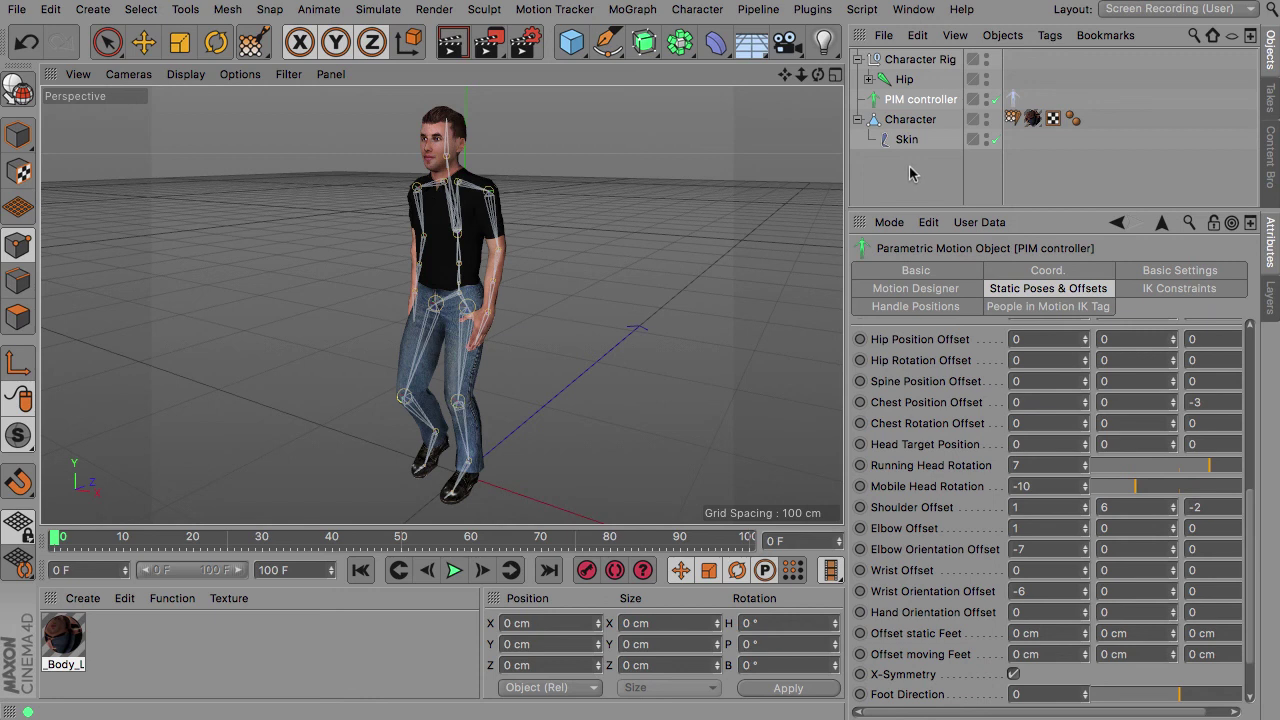
mouse_move(818, 75)
mouse_down()
mouse_move(811, 66)
mouse_move(842, 58)
mouse_move(817, 70)
mouse_move(836, 88)
mouse_move(787, 80)
mouse_move(820, 76)
mouse_up()
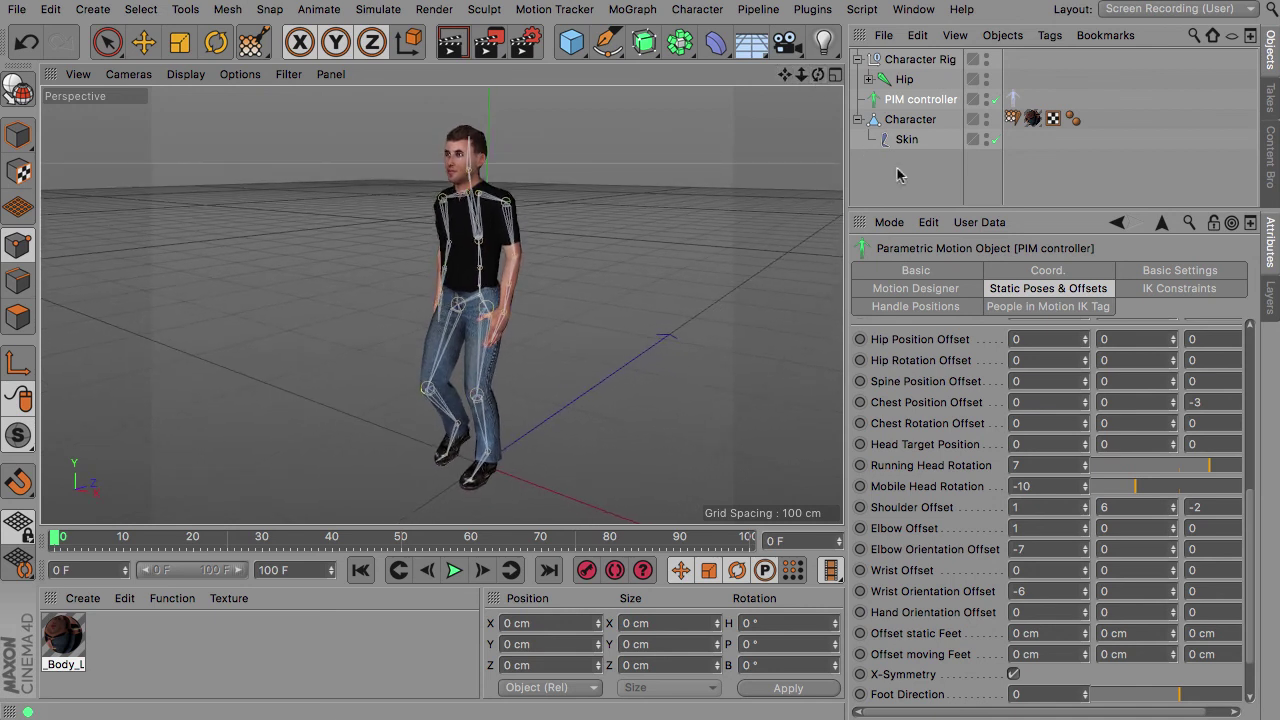